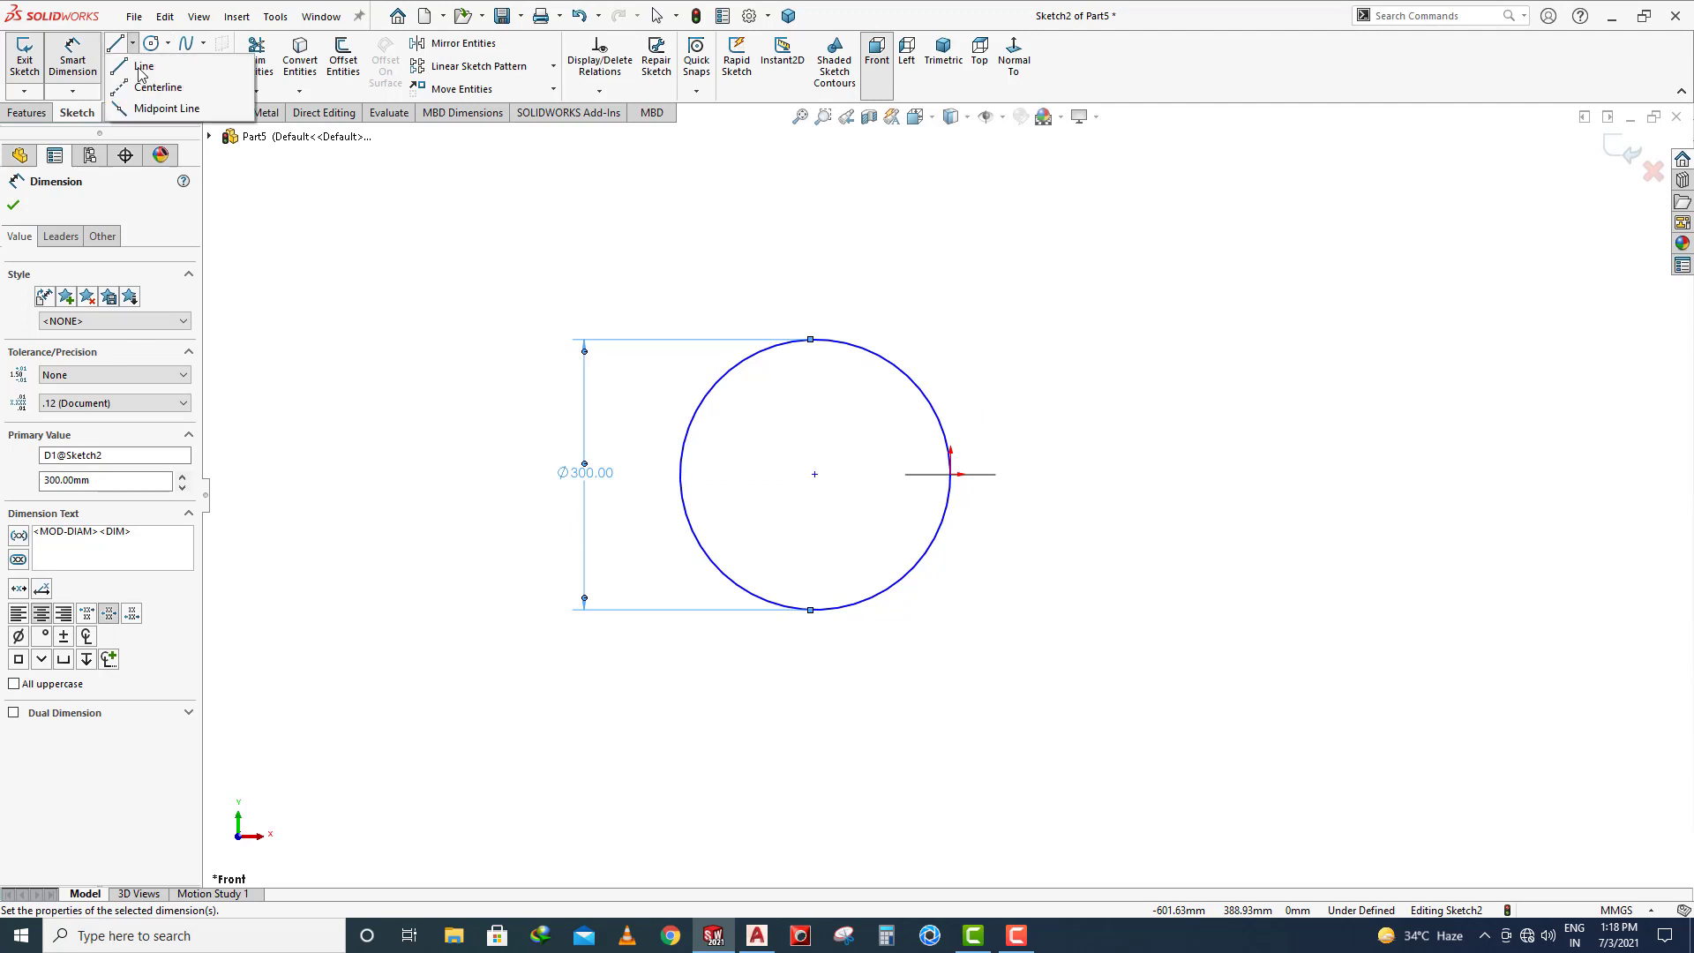
# Draw centerlines from the top of the circle down to its centre and across to the origin
pyautogui.click(150, 66)
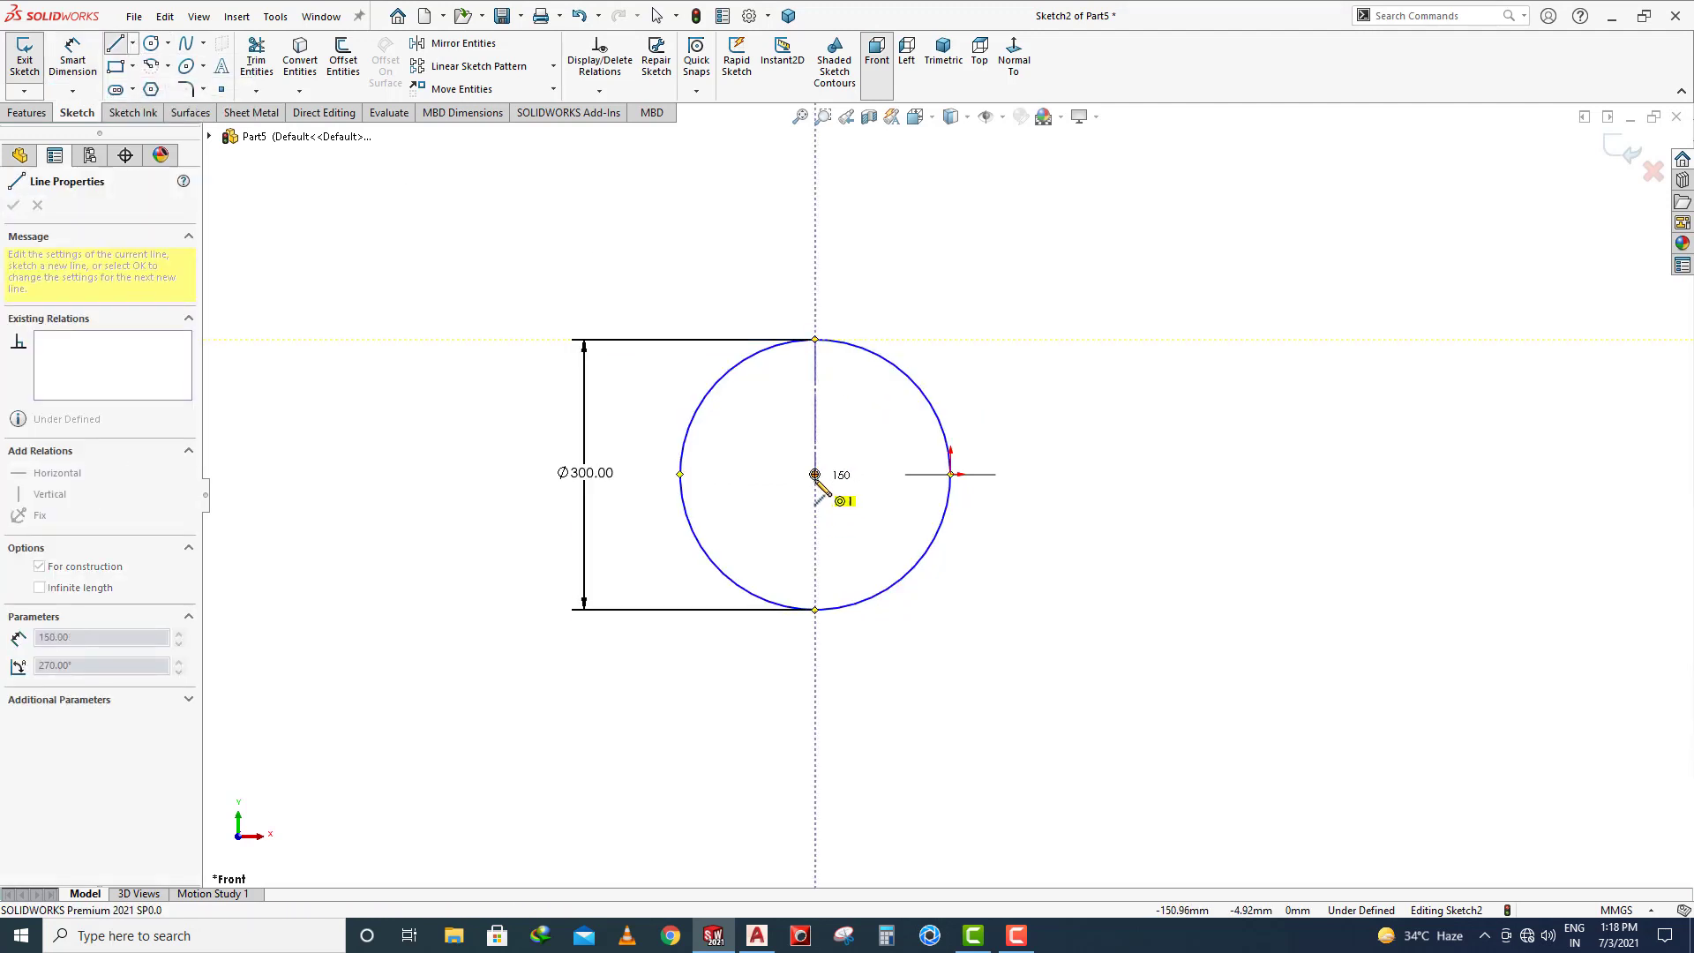
pyautogui.click(814, 475)
pyautogui.click(950, 475)
pyautogui.press('Escape')
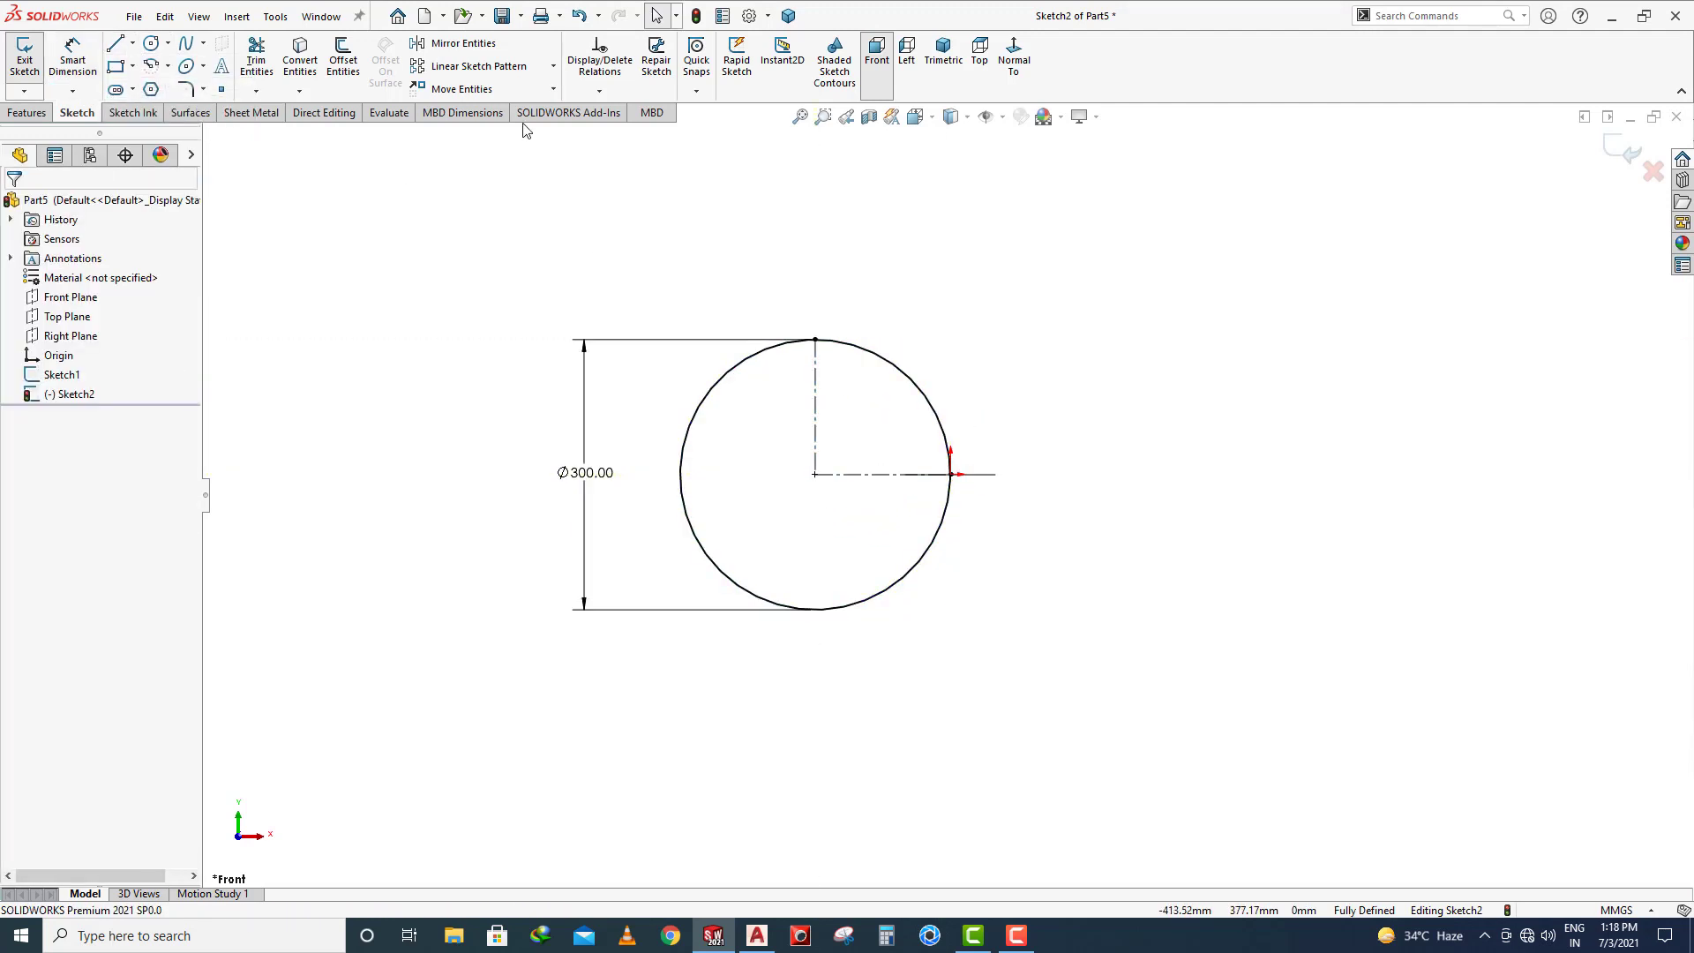
# Power trim the circle so only the upper quarter arc between the two centerlines is left
pyautogui.click(256, 60)
pyautogui.moveTo(712, 322); pyautogui.dragTo(712, 381)
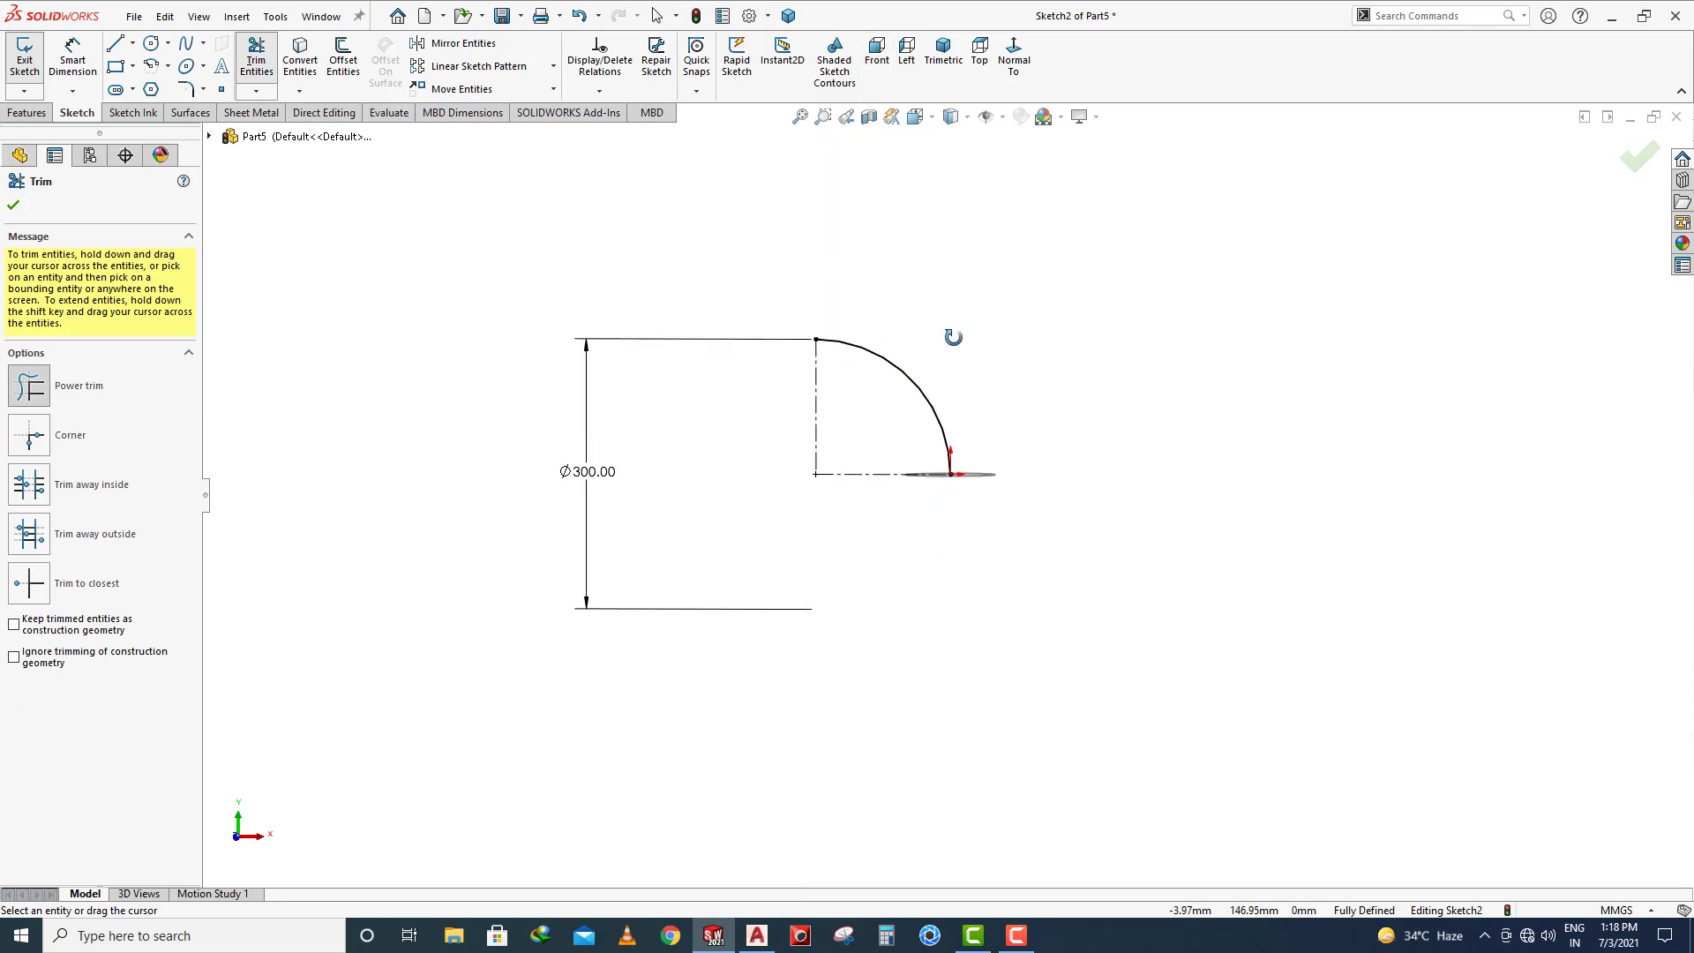
pyautogui.scroll(-3, 895, 421)
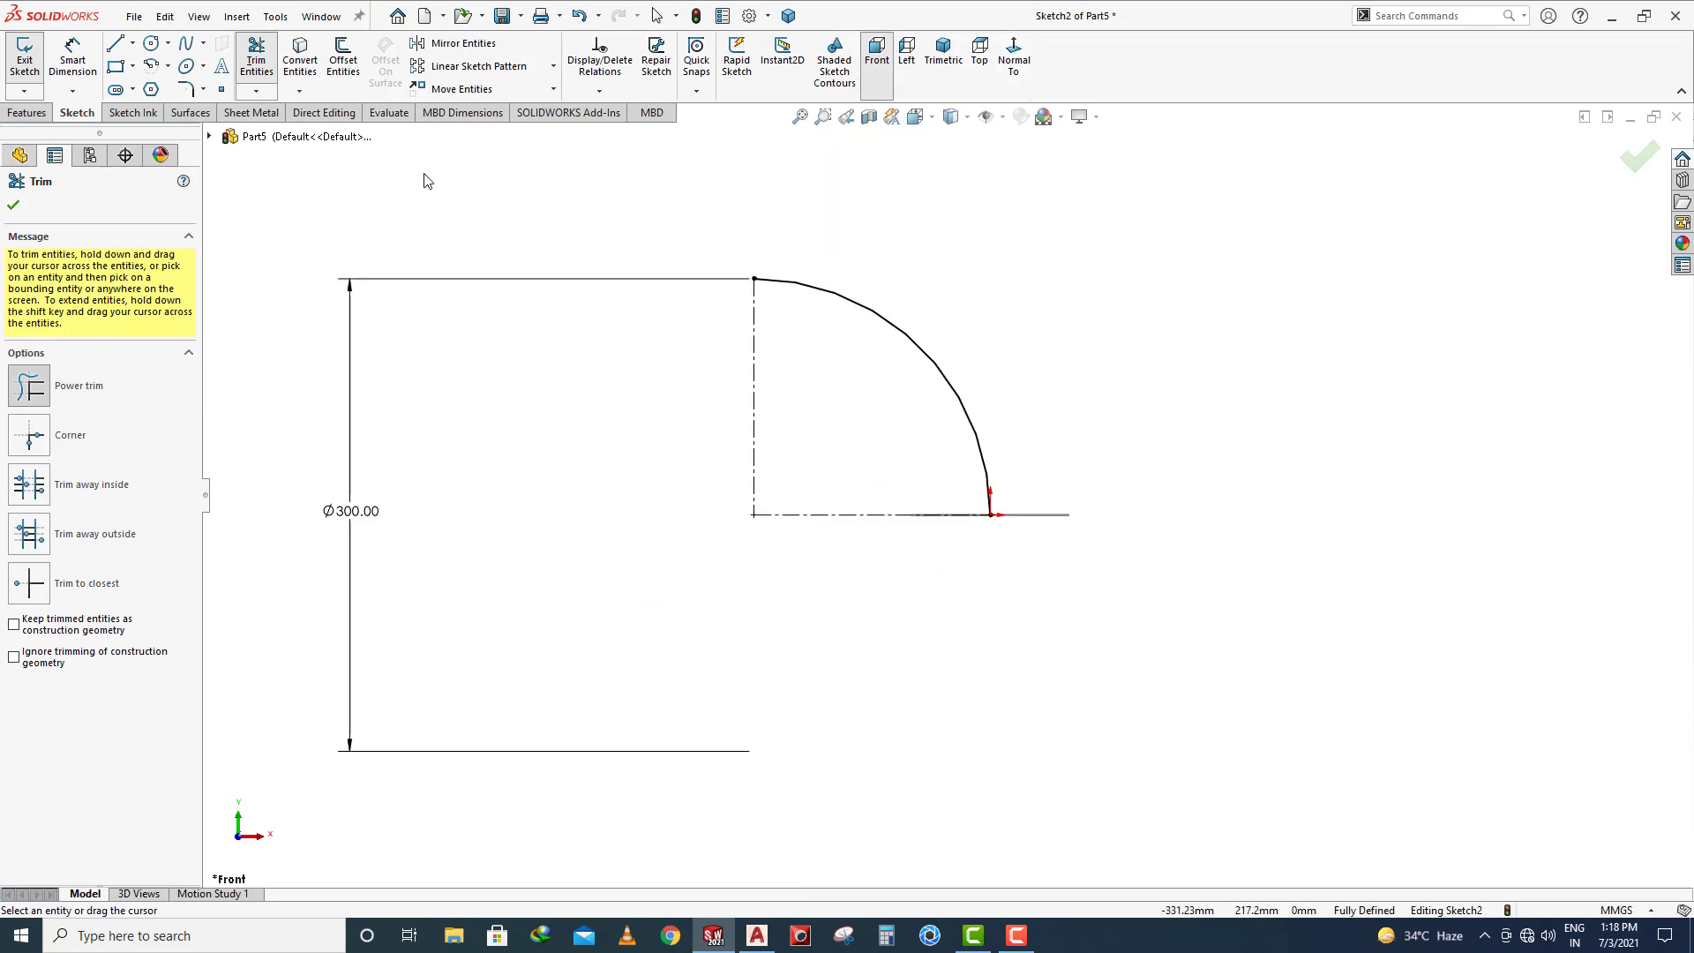
# Sketch a chain of six connected lines inside the arc from its upper endpoint to the origin, the first about 38 mm long
pyautogui.click(115, 44)
pyautogui.click(754, 279)
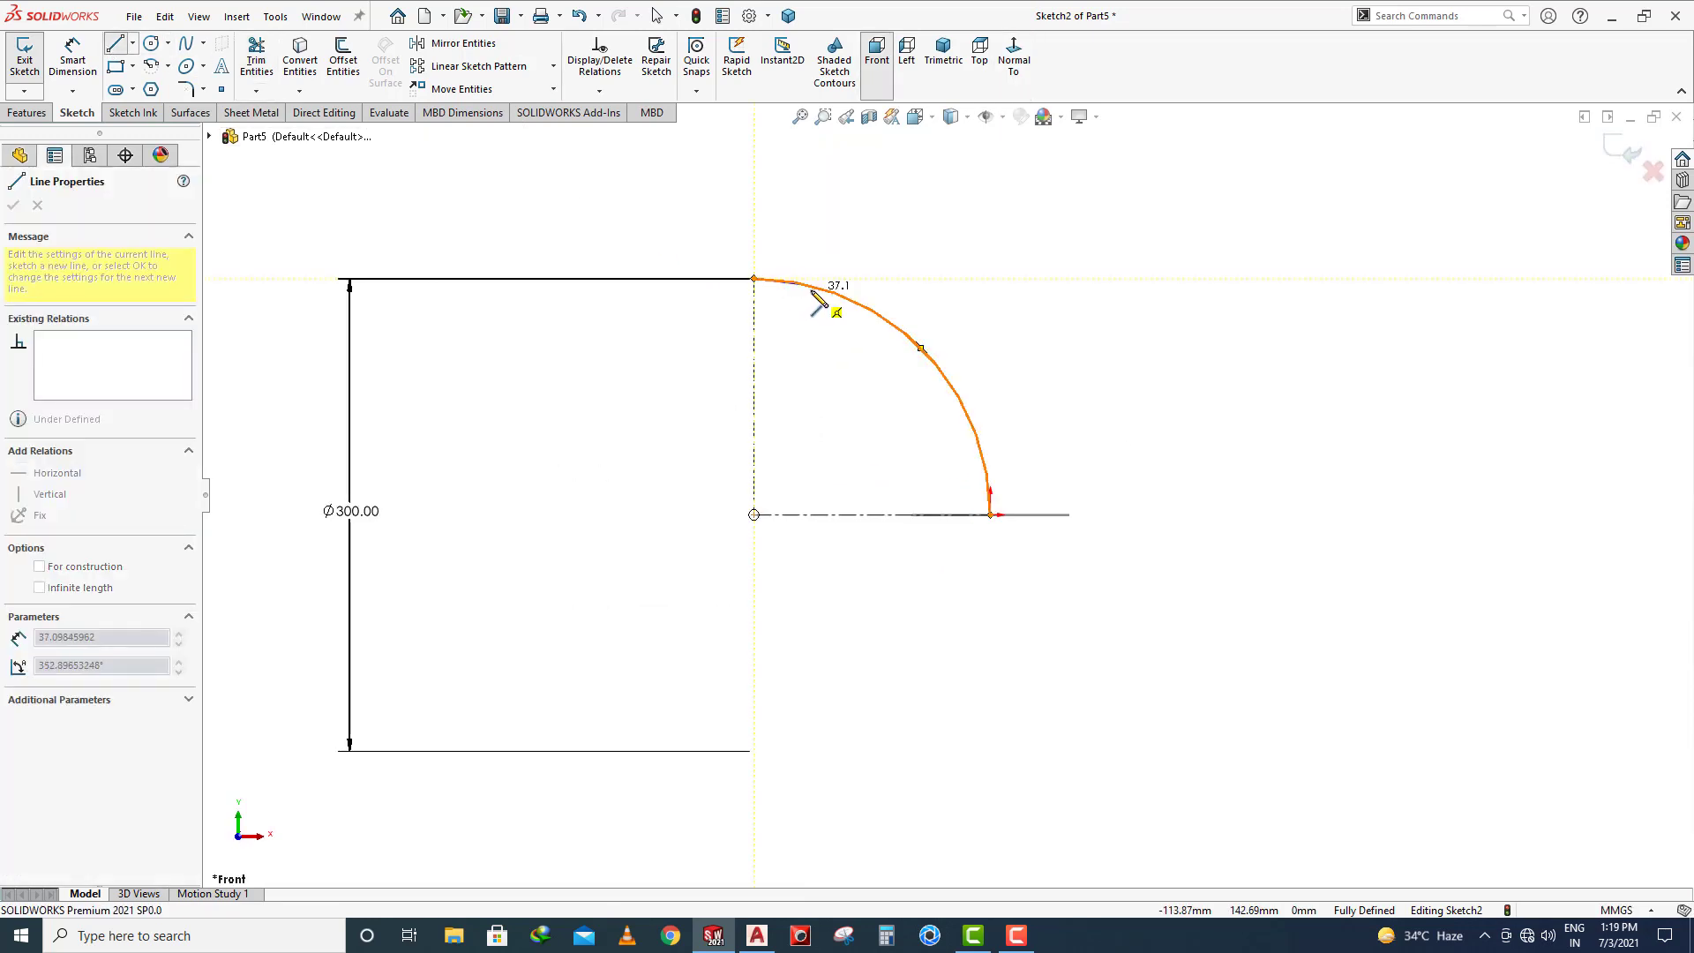
pyautogui.click(811, 291)
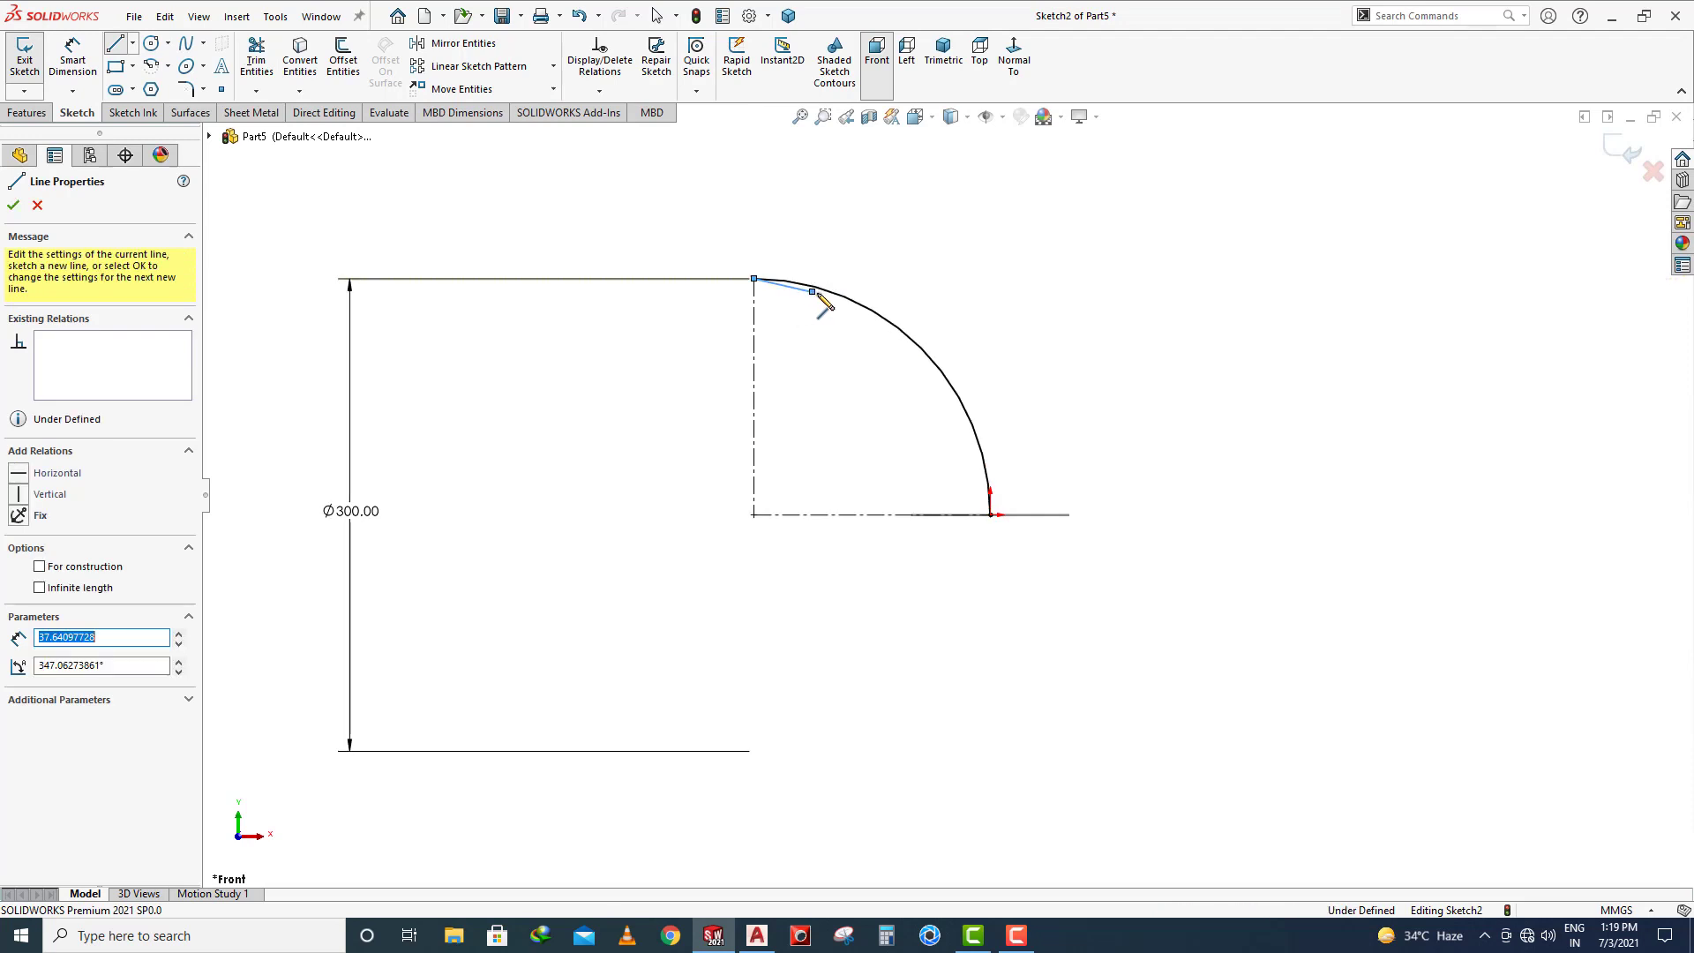
pyautogui.click(873, 326)
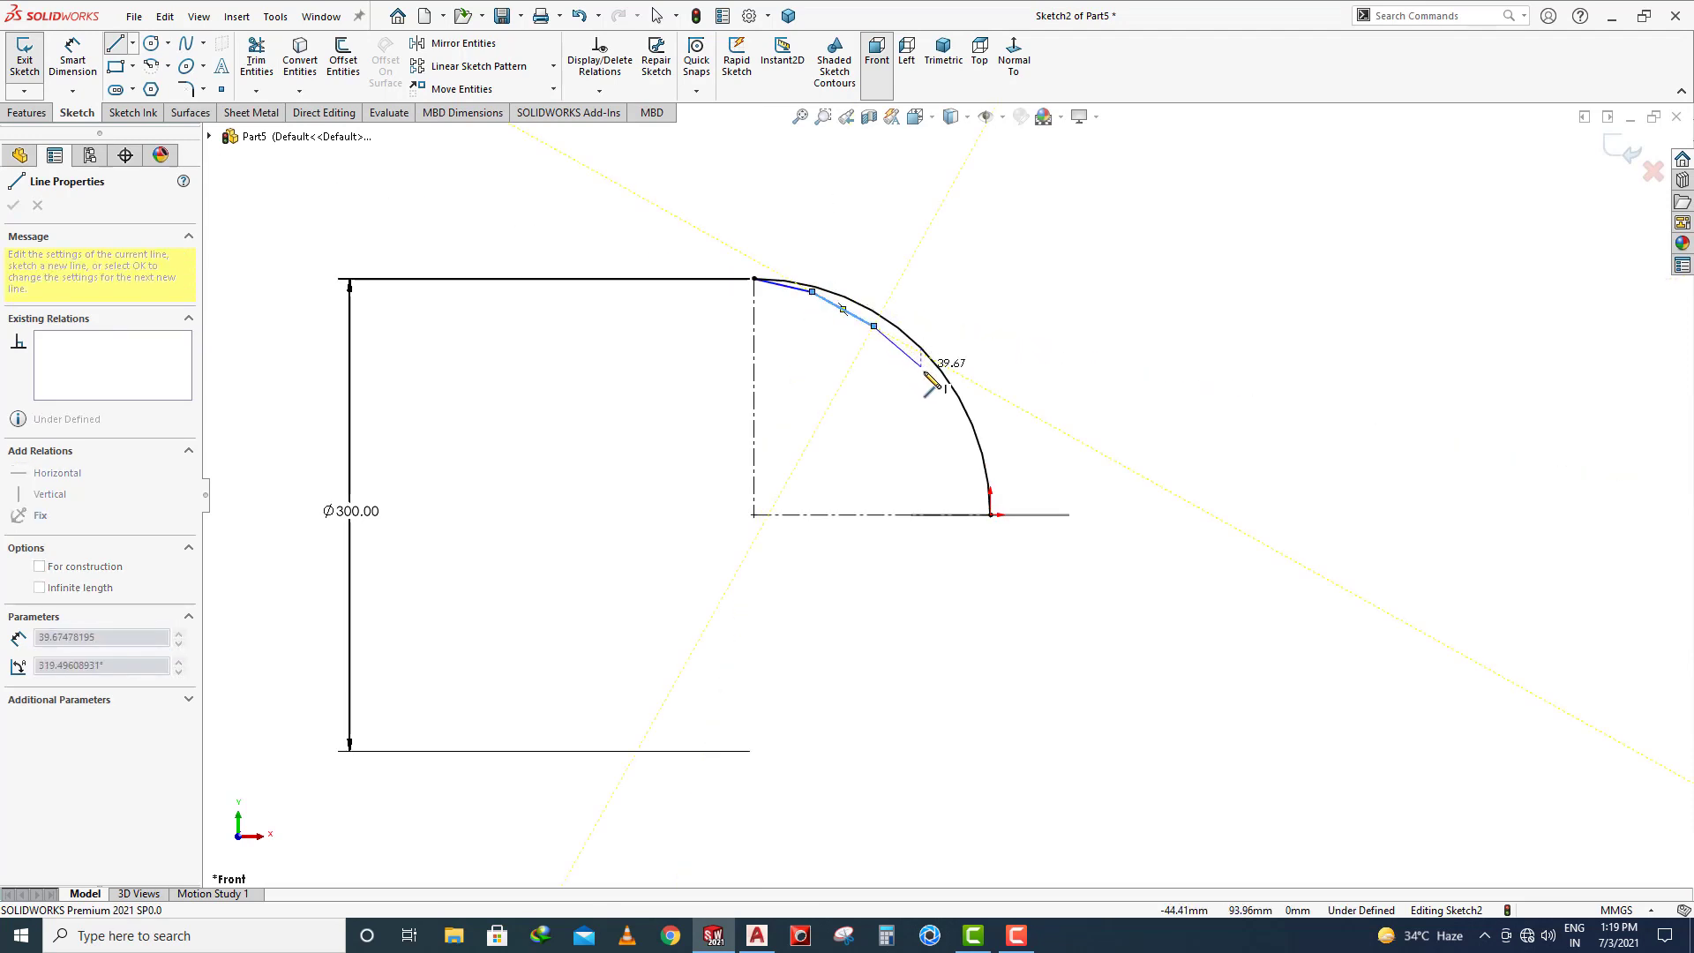
pyautogui.click(956, 428)
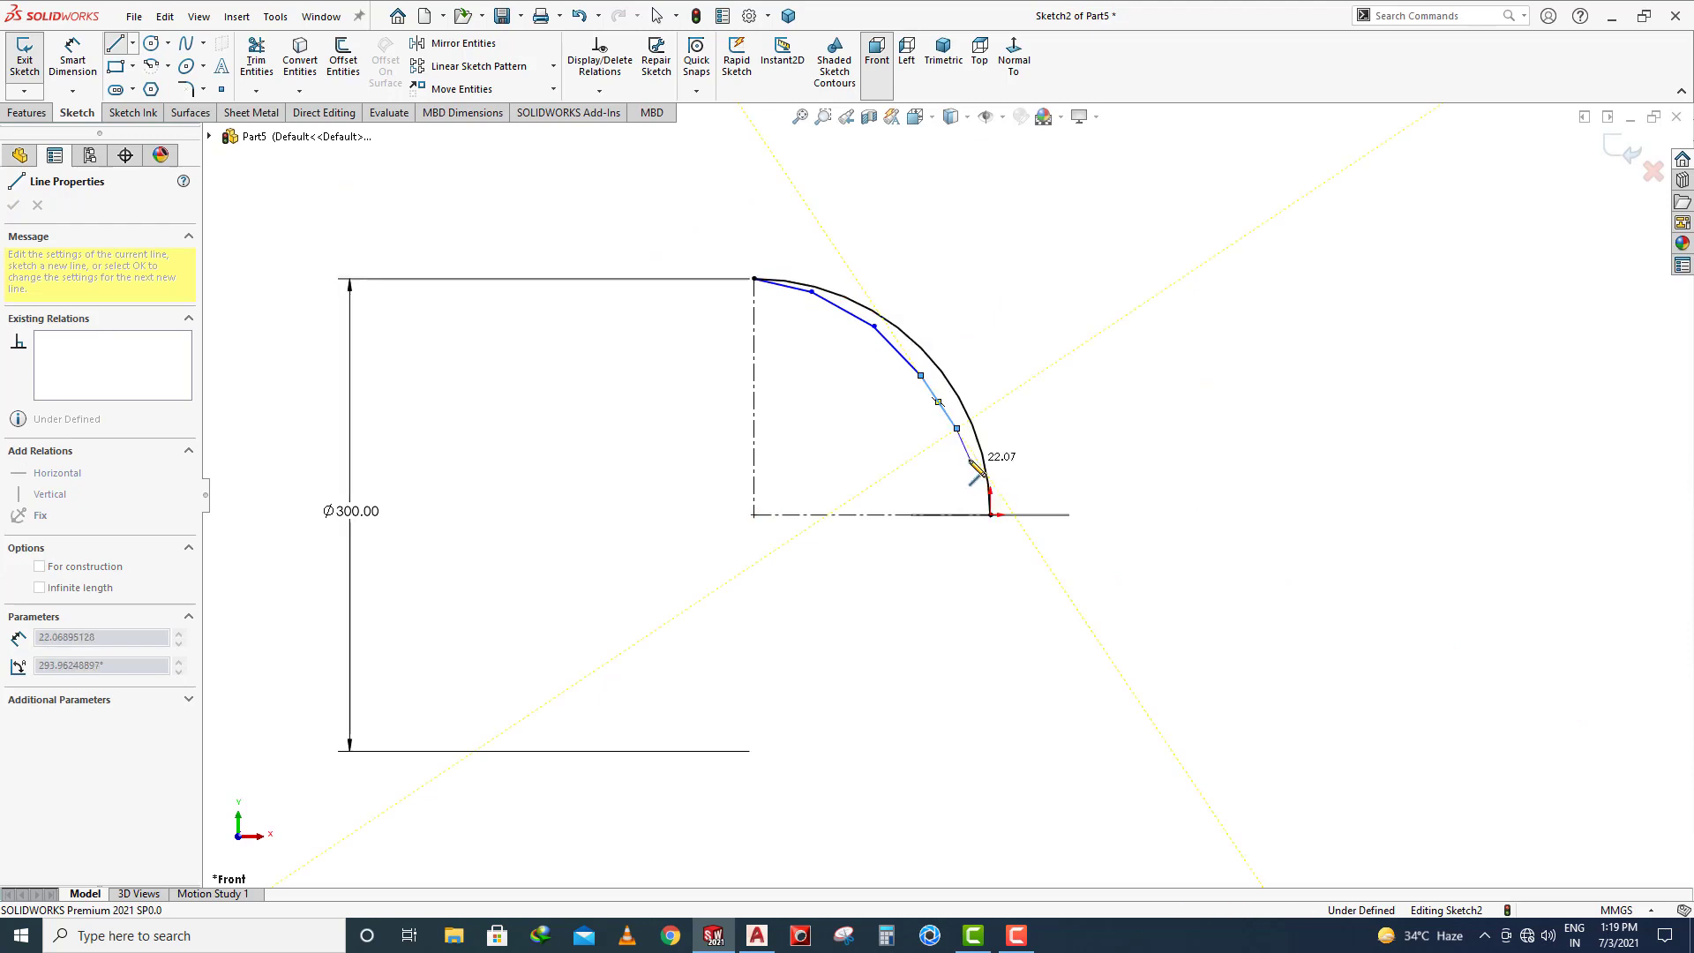
pyautogui.click(990, 515)
pyautogui.press('Escape')
# Try to make the first line of the chain tangent to the arc
pyautogui.scroll(-3, 850, 326)
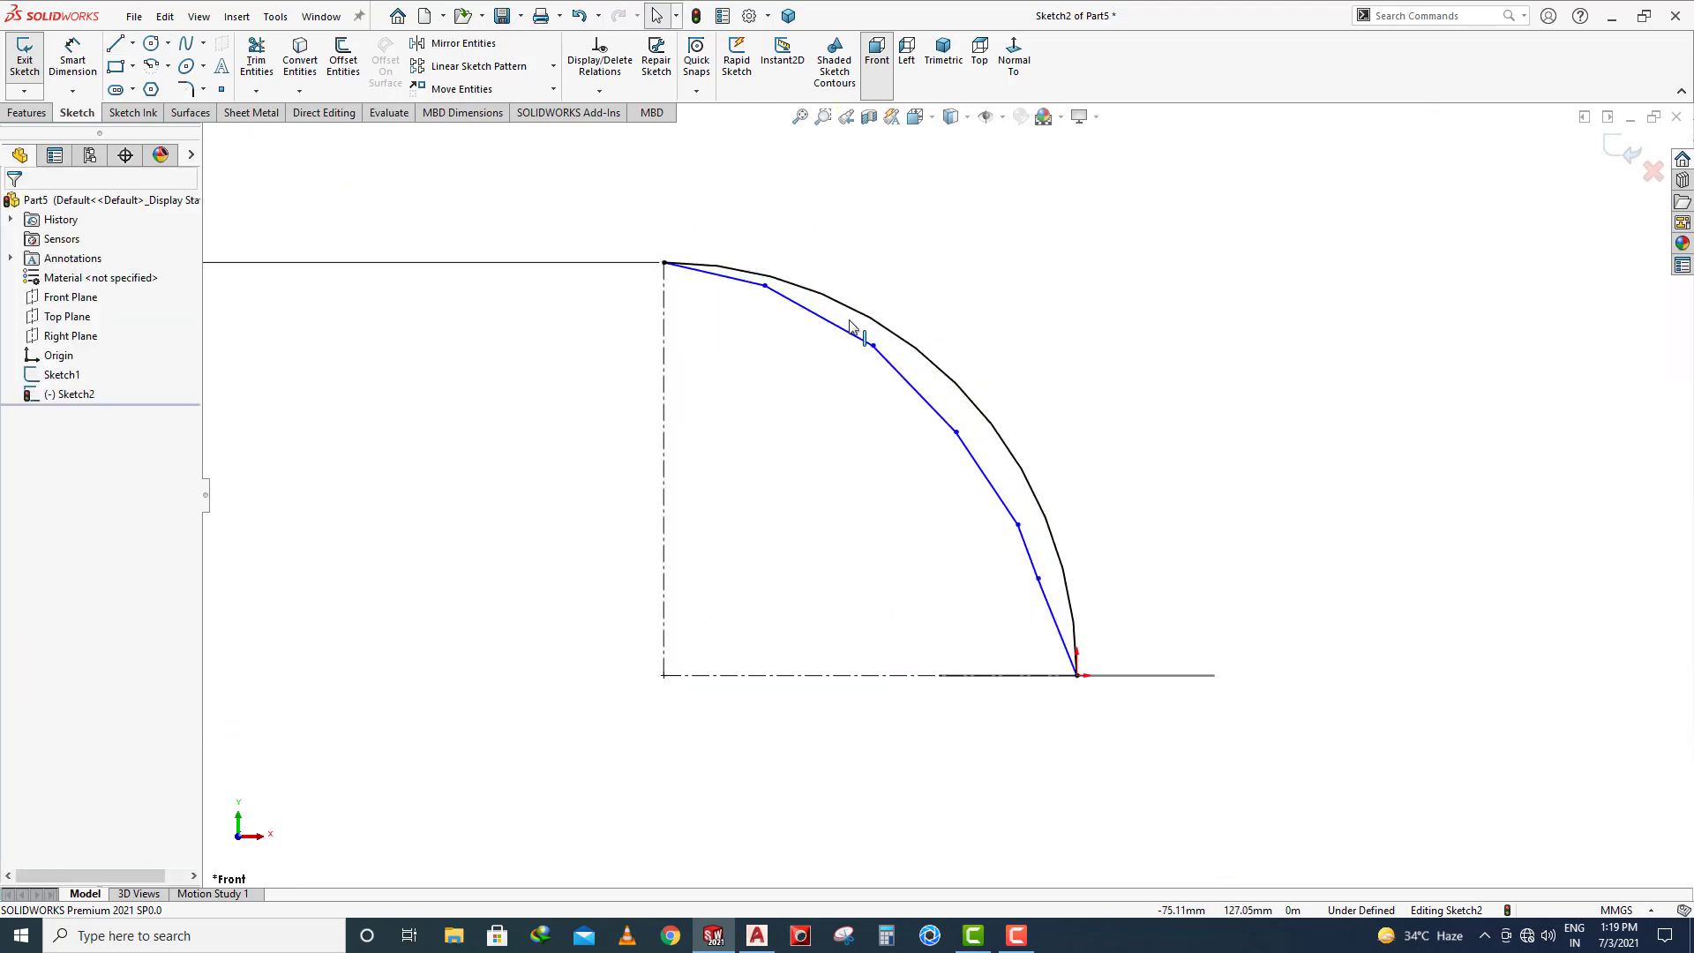
pyautogui.click(735, 270)
pyautogui.keyDown('ctrl'); pyautogui.click(742, 281); pyautogui.keyUp('ctrl')
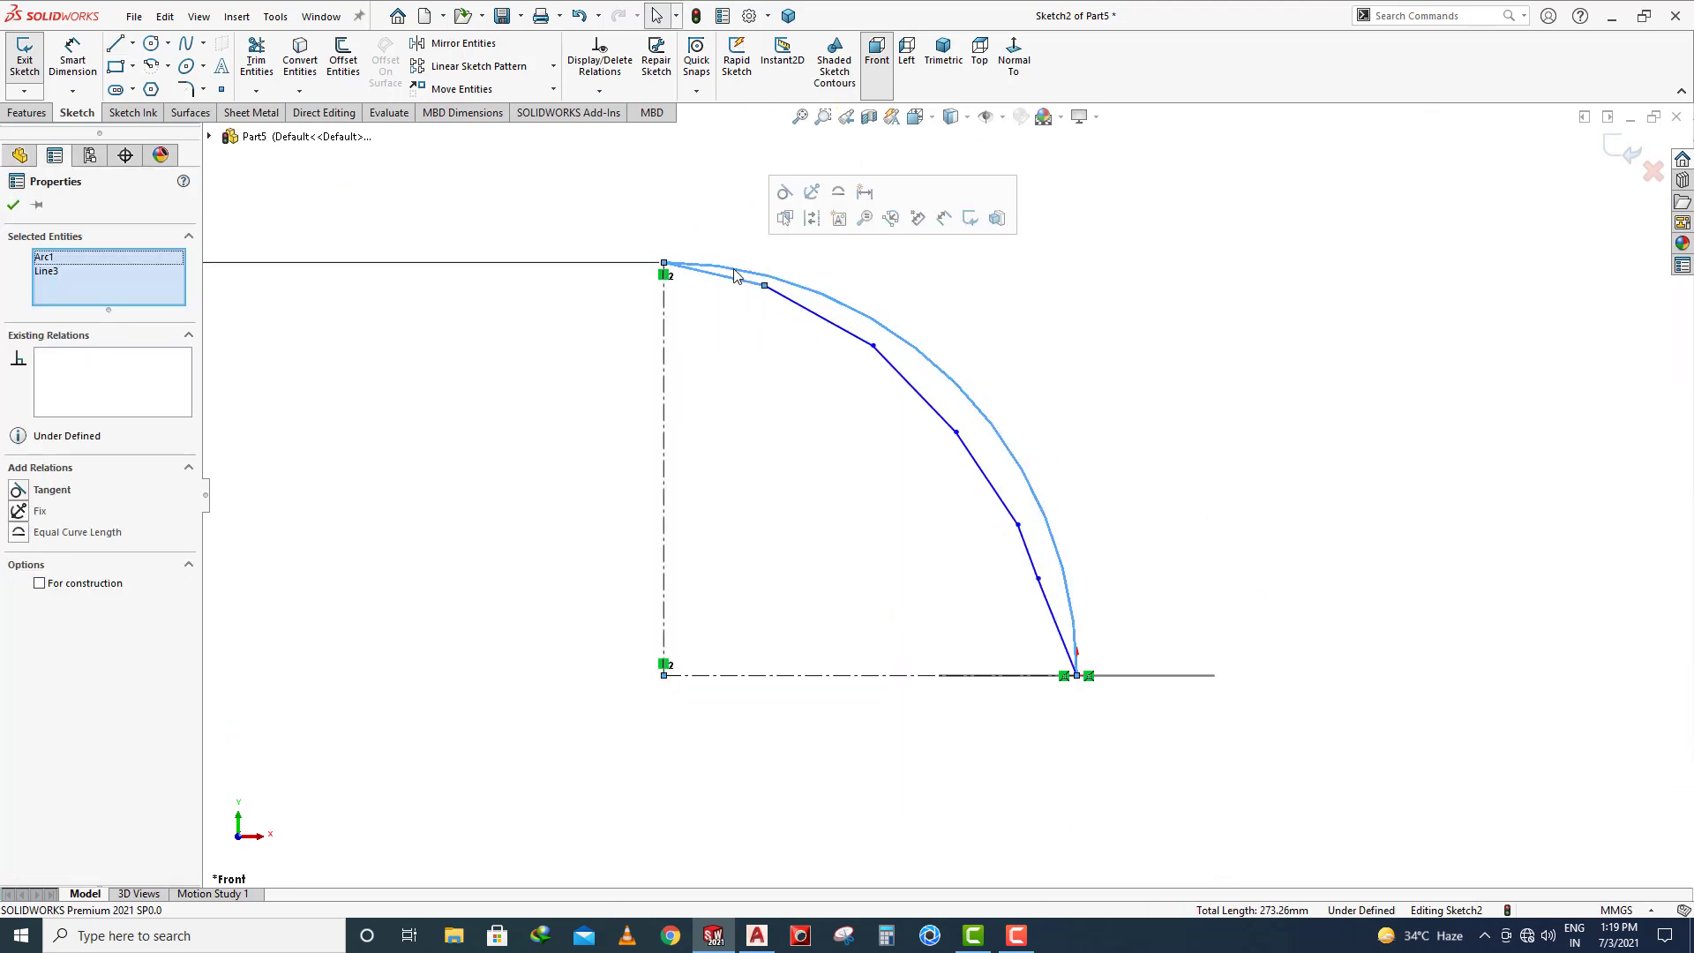
pyautogui.click(786, 200)
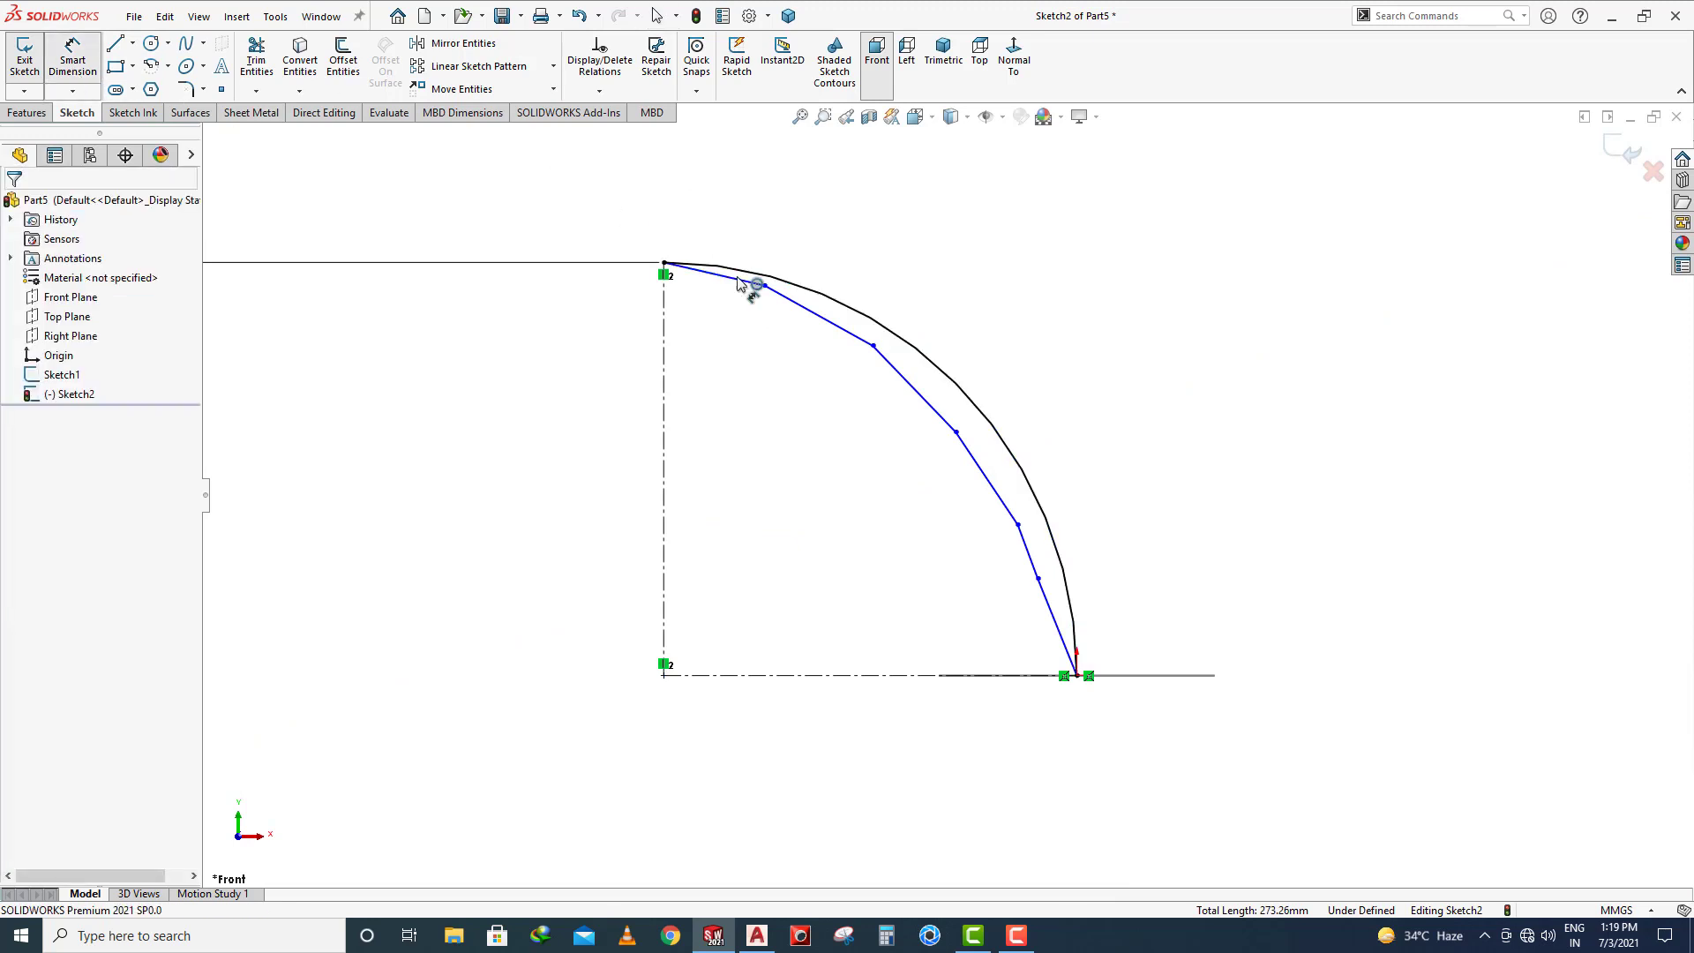
pyautogui.press('Escape')
# Draw centerlines from the arc's centre to the first and second vertices of the line chain
pyautogui.click(132, 47)
pyautogui.click(152, 87)
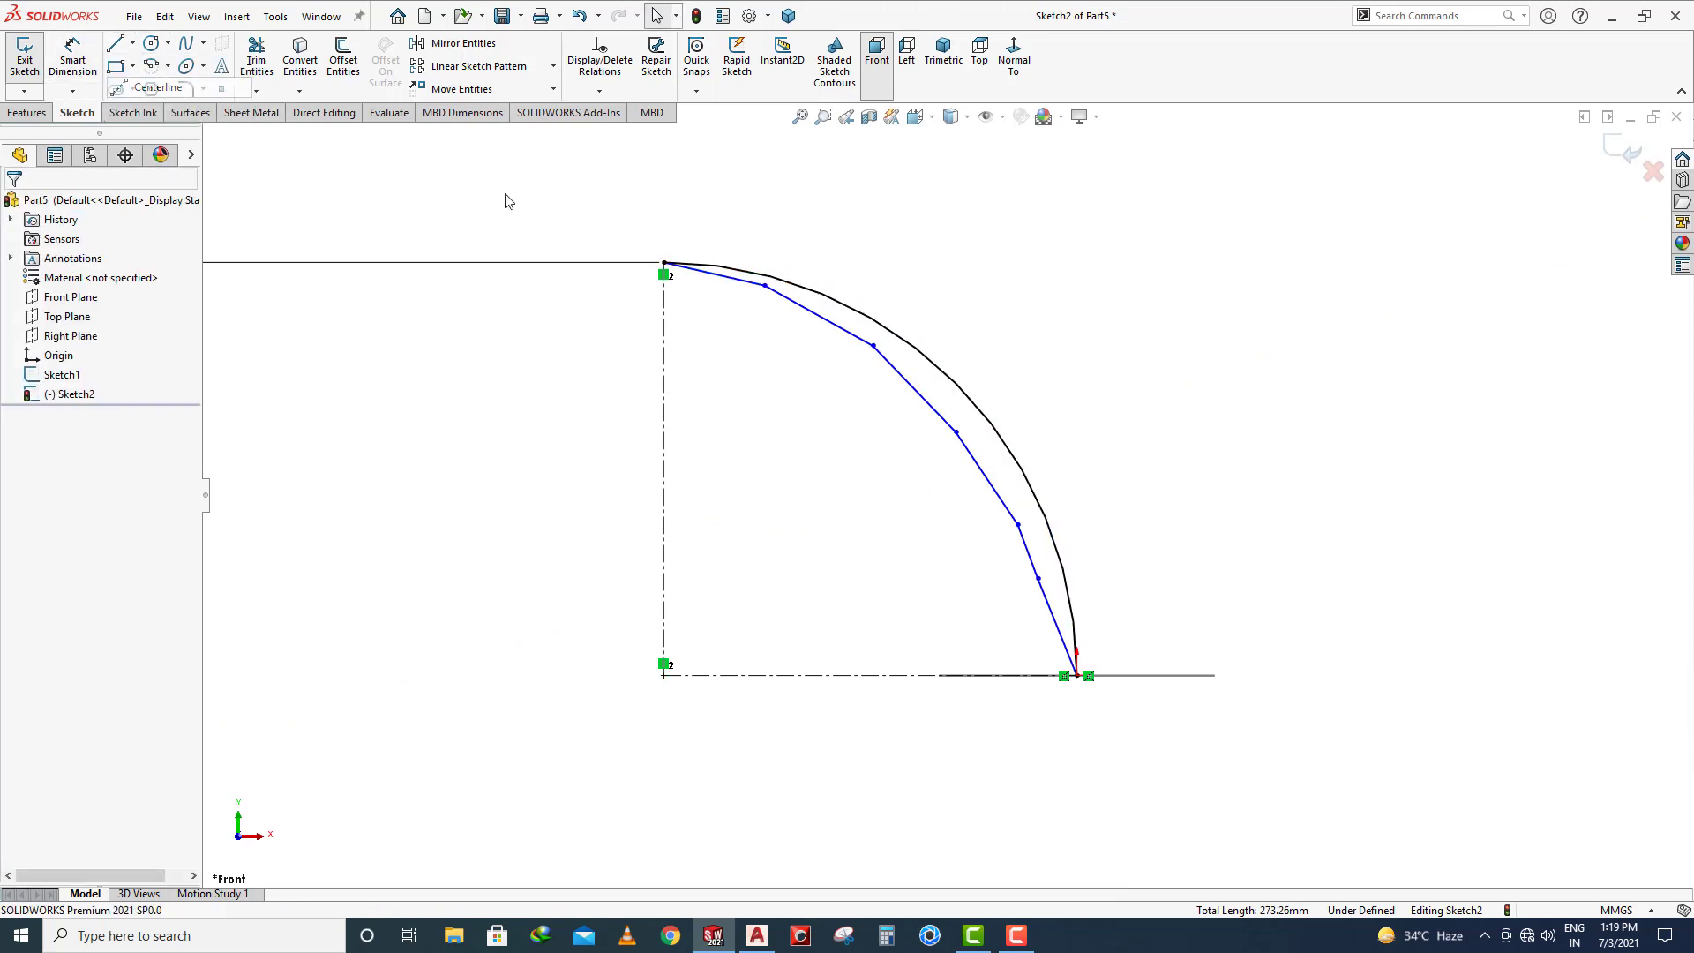
pyautogui.click(765, 285)
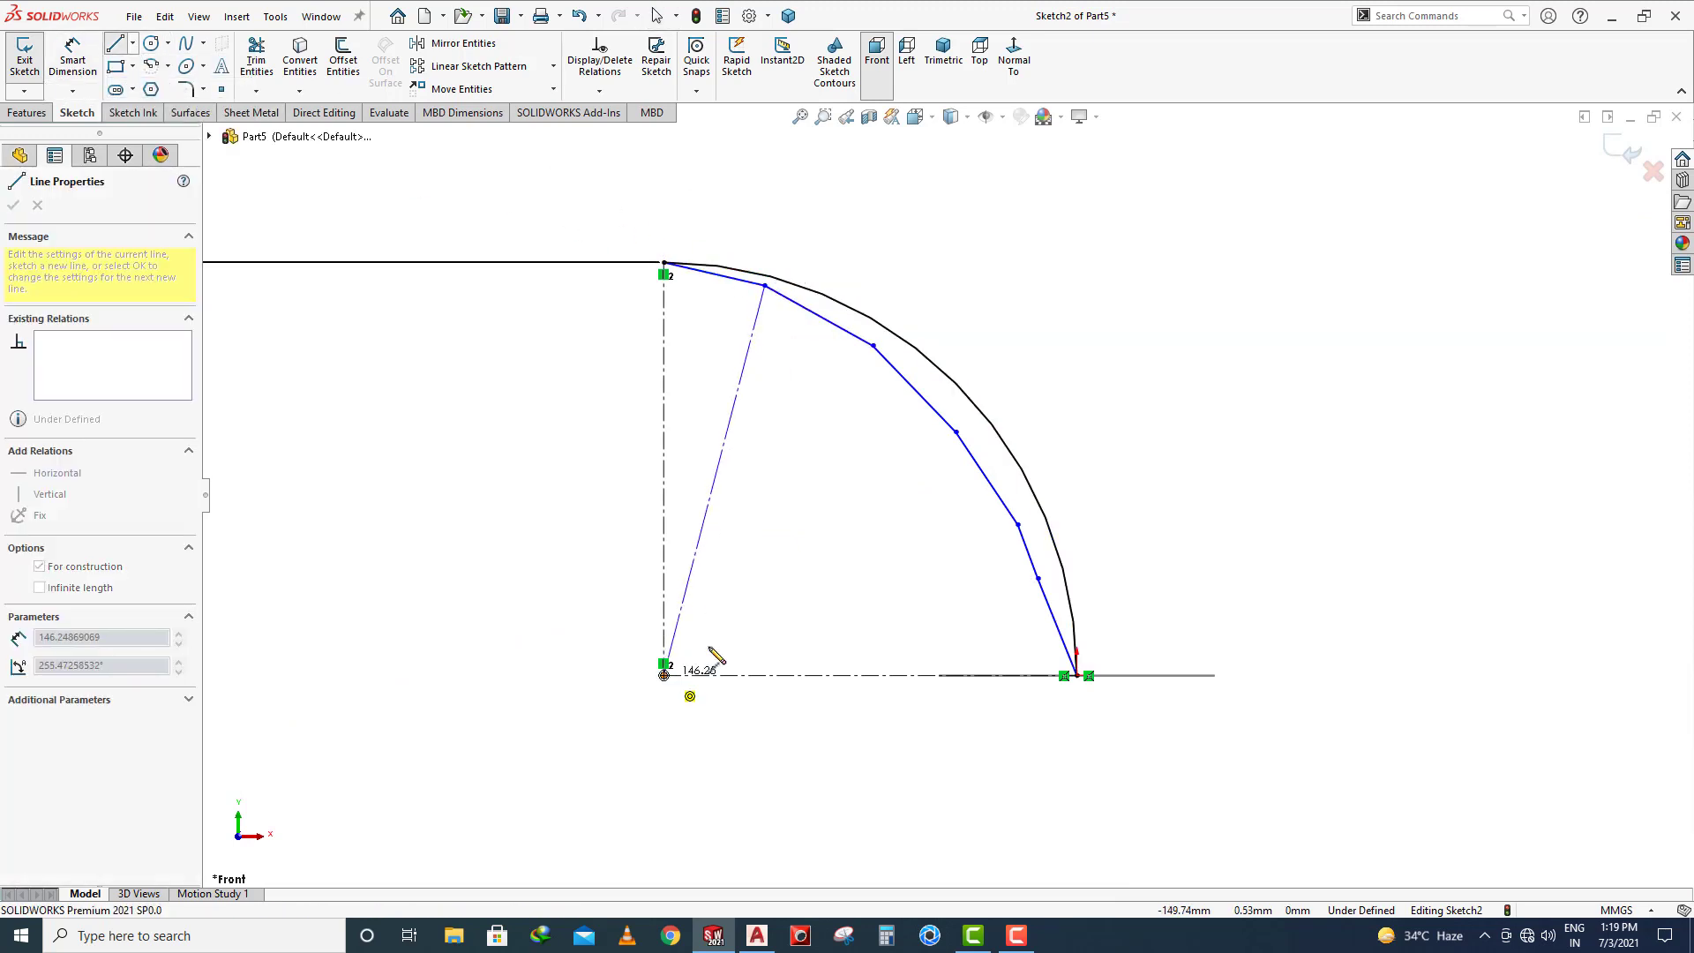
pyautogui.click(664, 675)
pyautogui.click(873, 345)
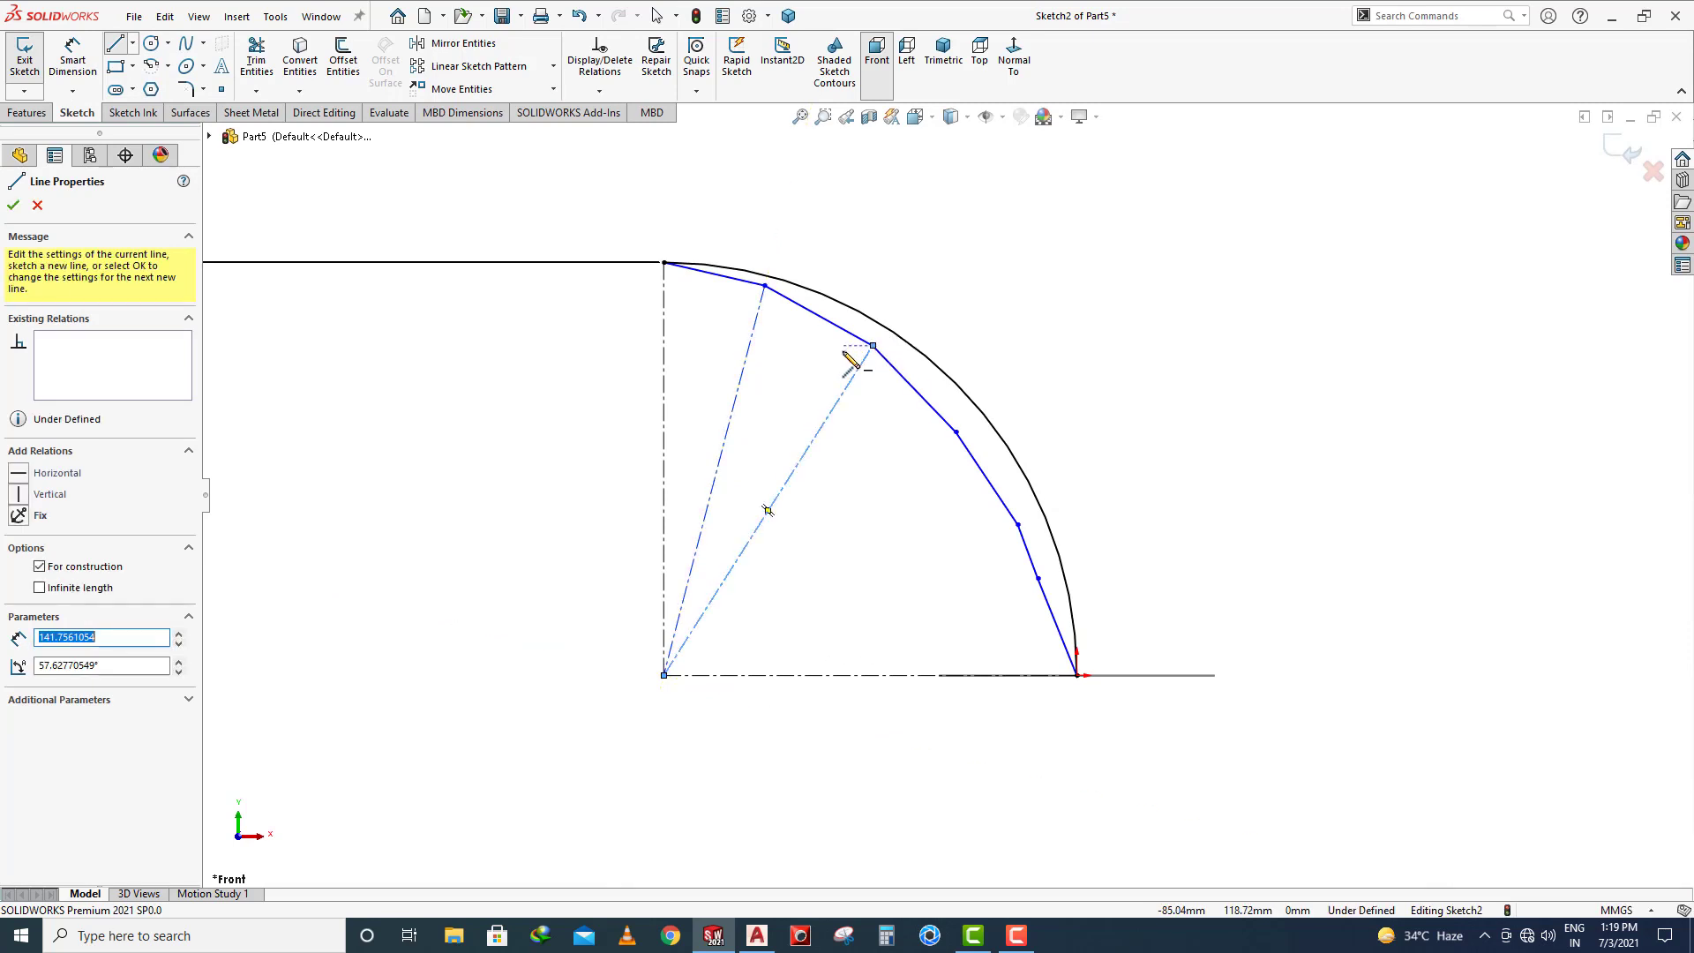
pyautogui.press('Escape')
# Draw a centerline from the arc's centre to the third vertex of the line chain
pyautogui.click(133, 48)
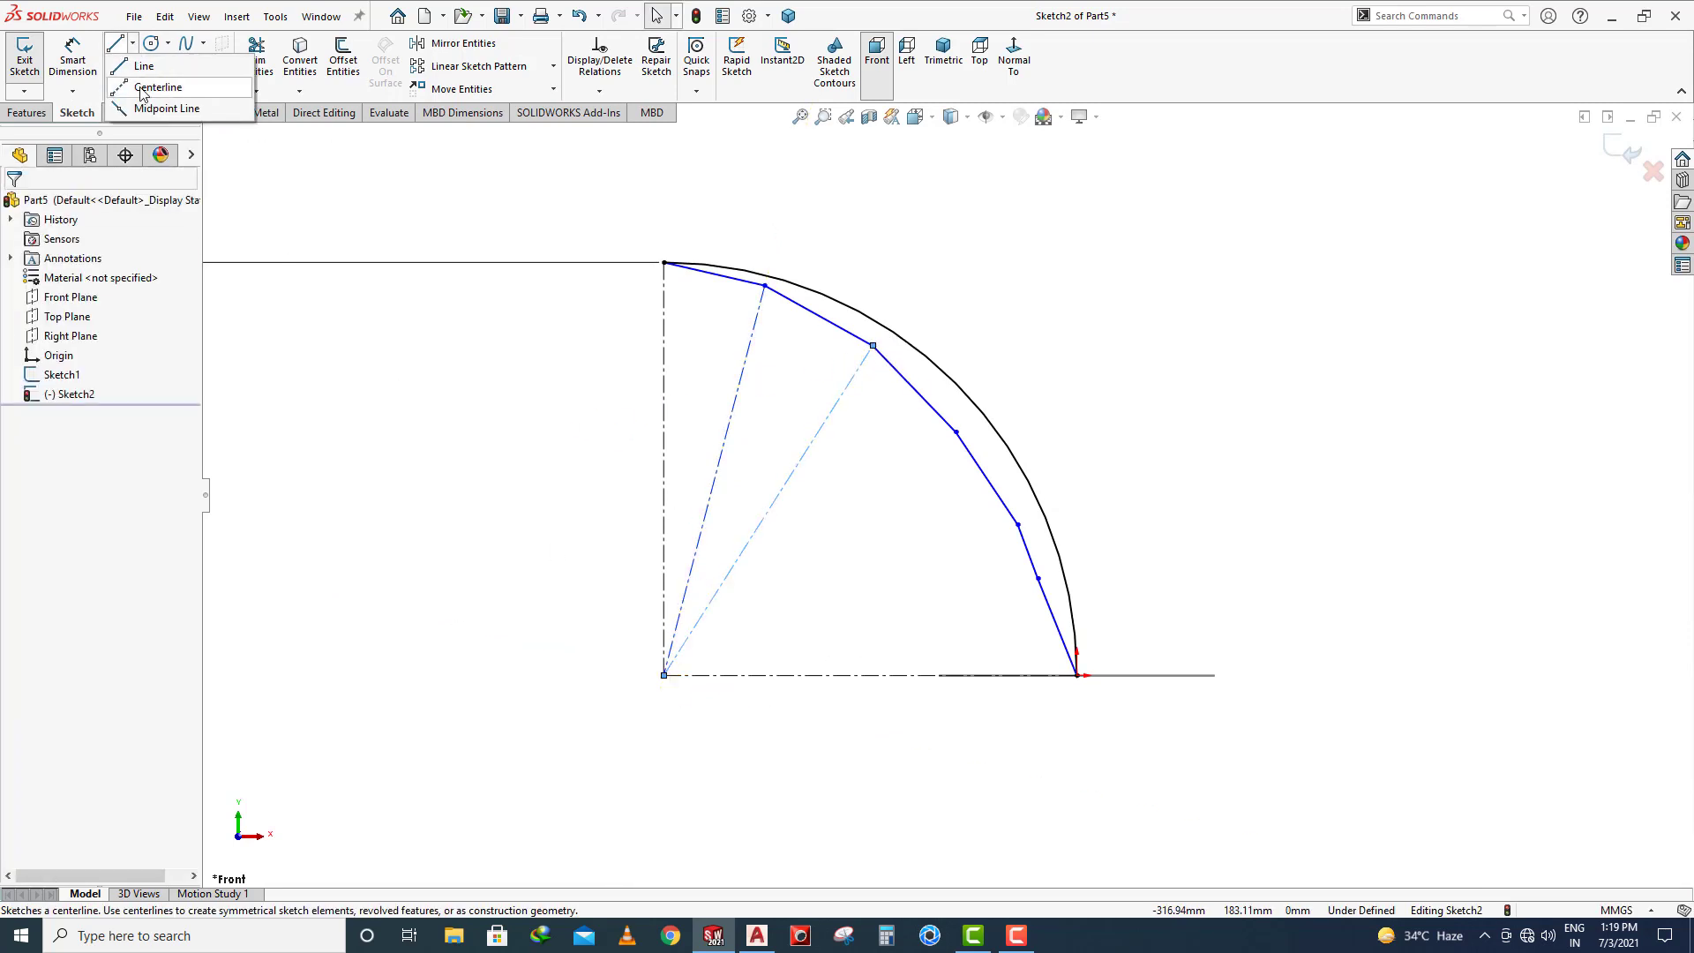
pyautogui.click(152, 84)
pyautogui.click(664, 675)
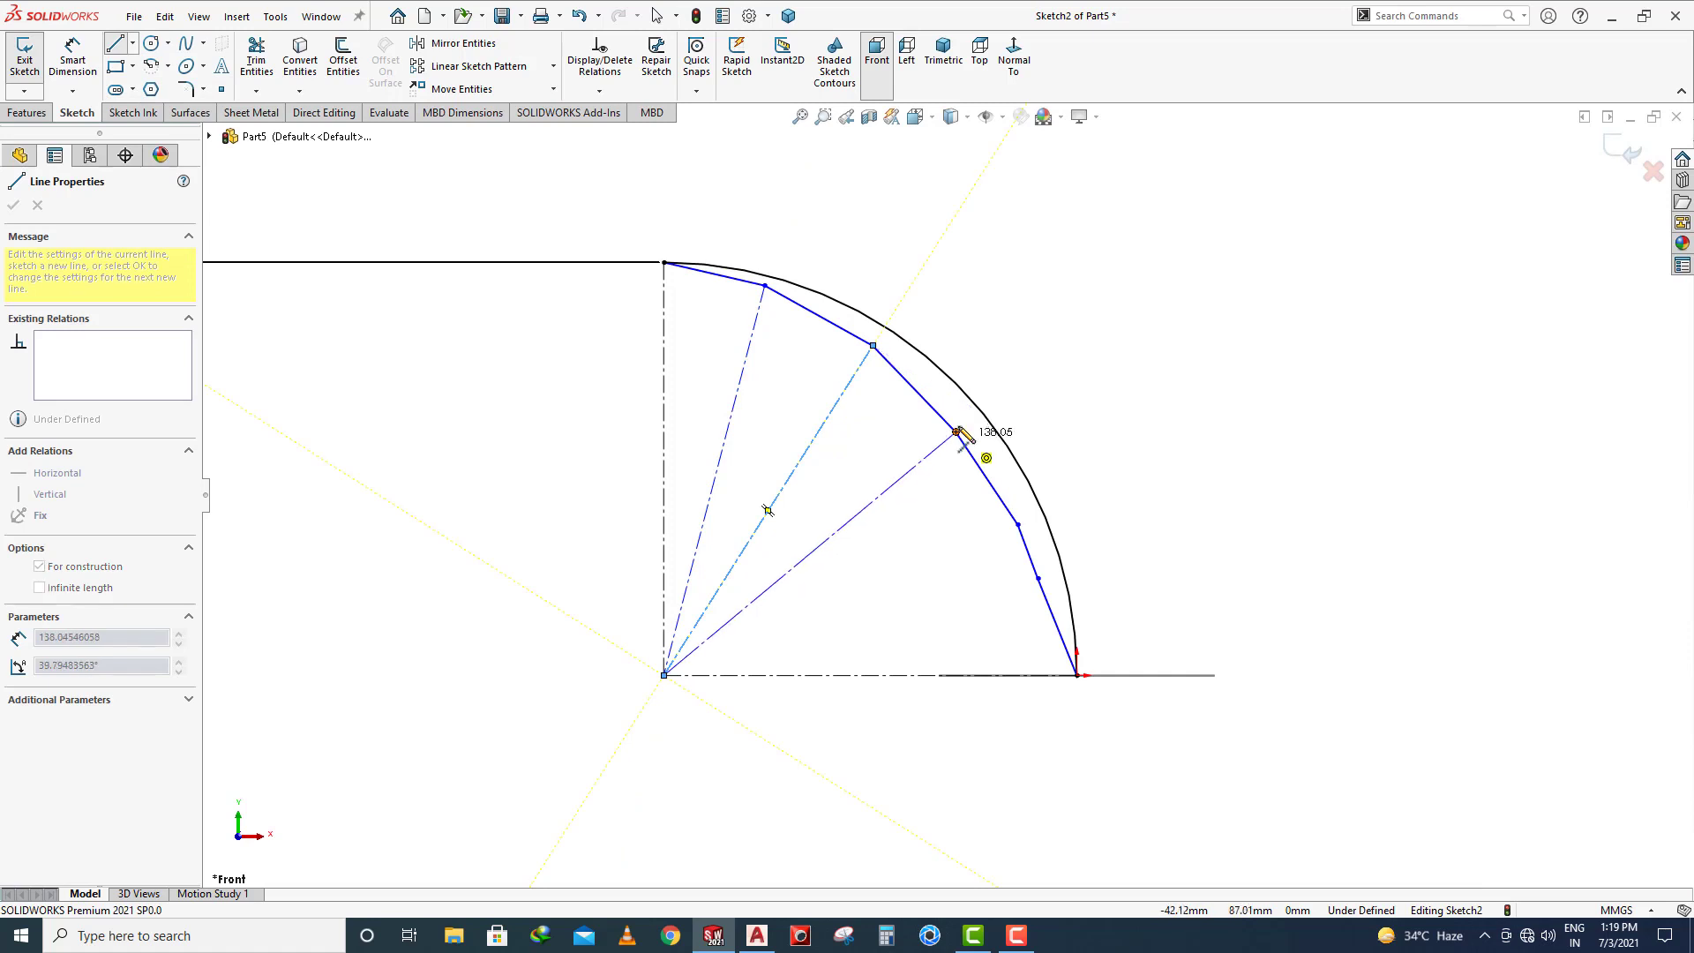
pyautogui.doubleClick(956, 432)
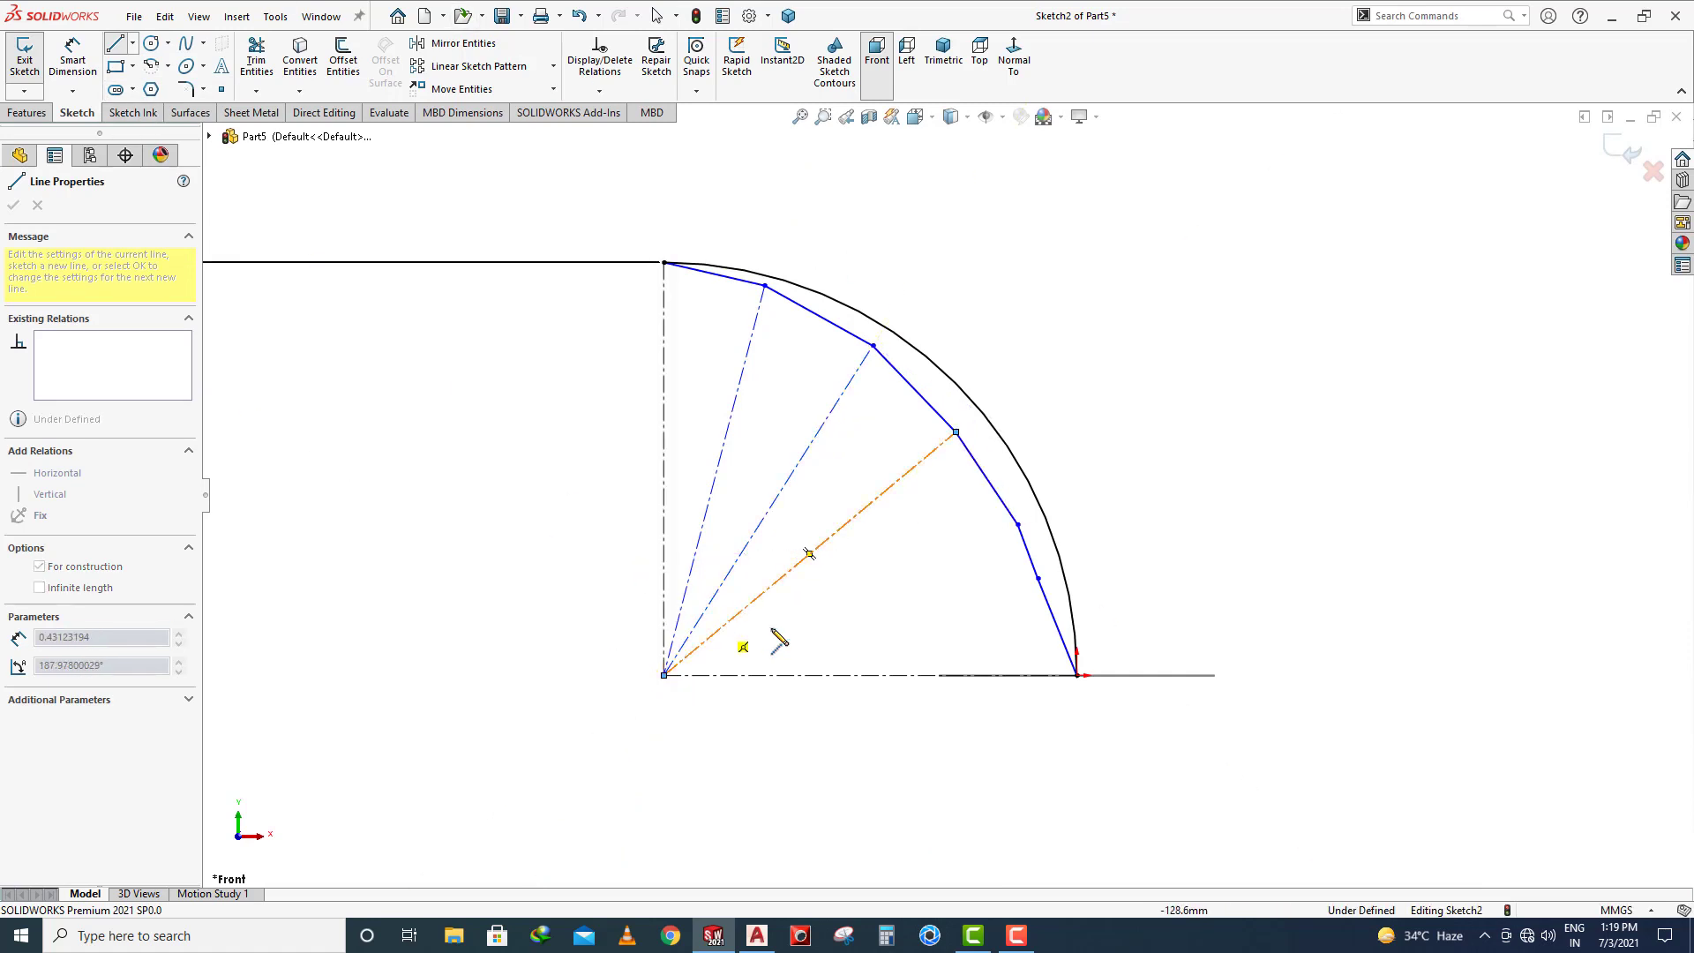
pyautogui.press('Escape')
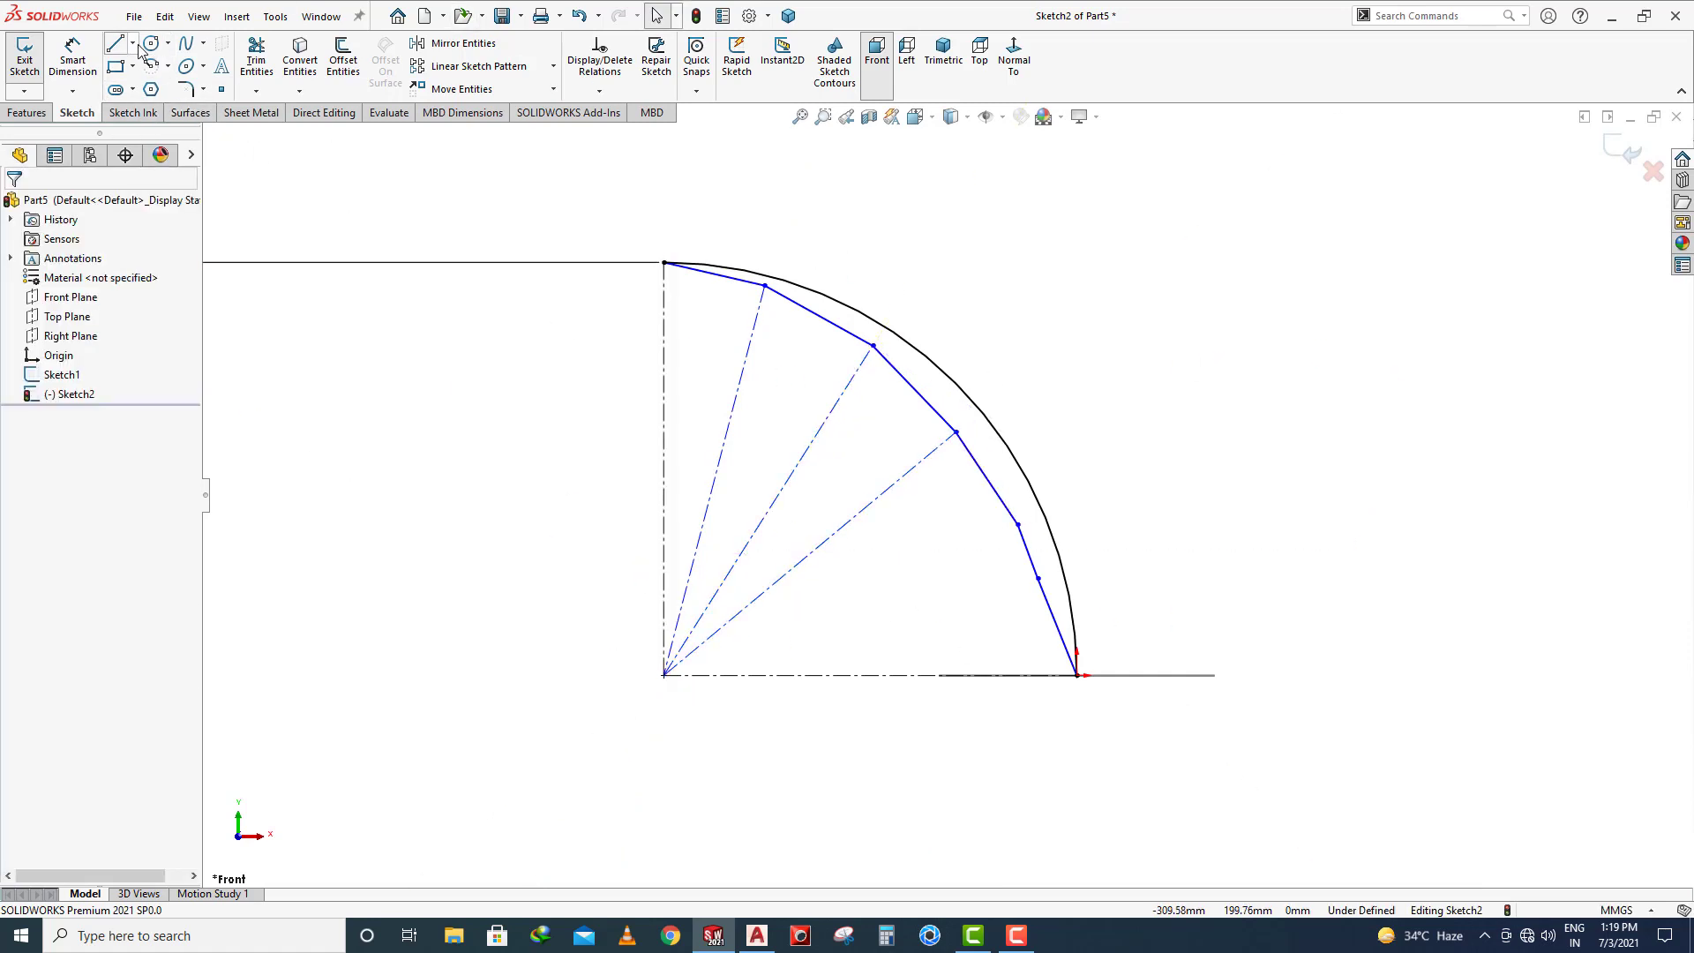
# Draw centerlines from the arc's centre to the fourth and fifth vertices of the line chain
pyautogui.click(133, 44)
pyautogui.click(152, 84)
pyautogui.click(663, 675)
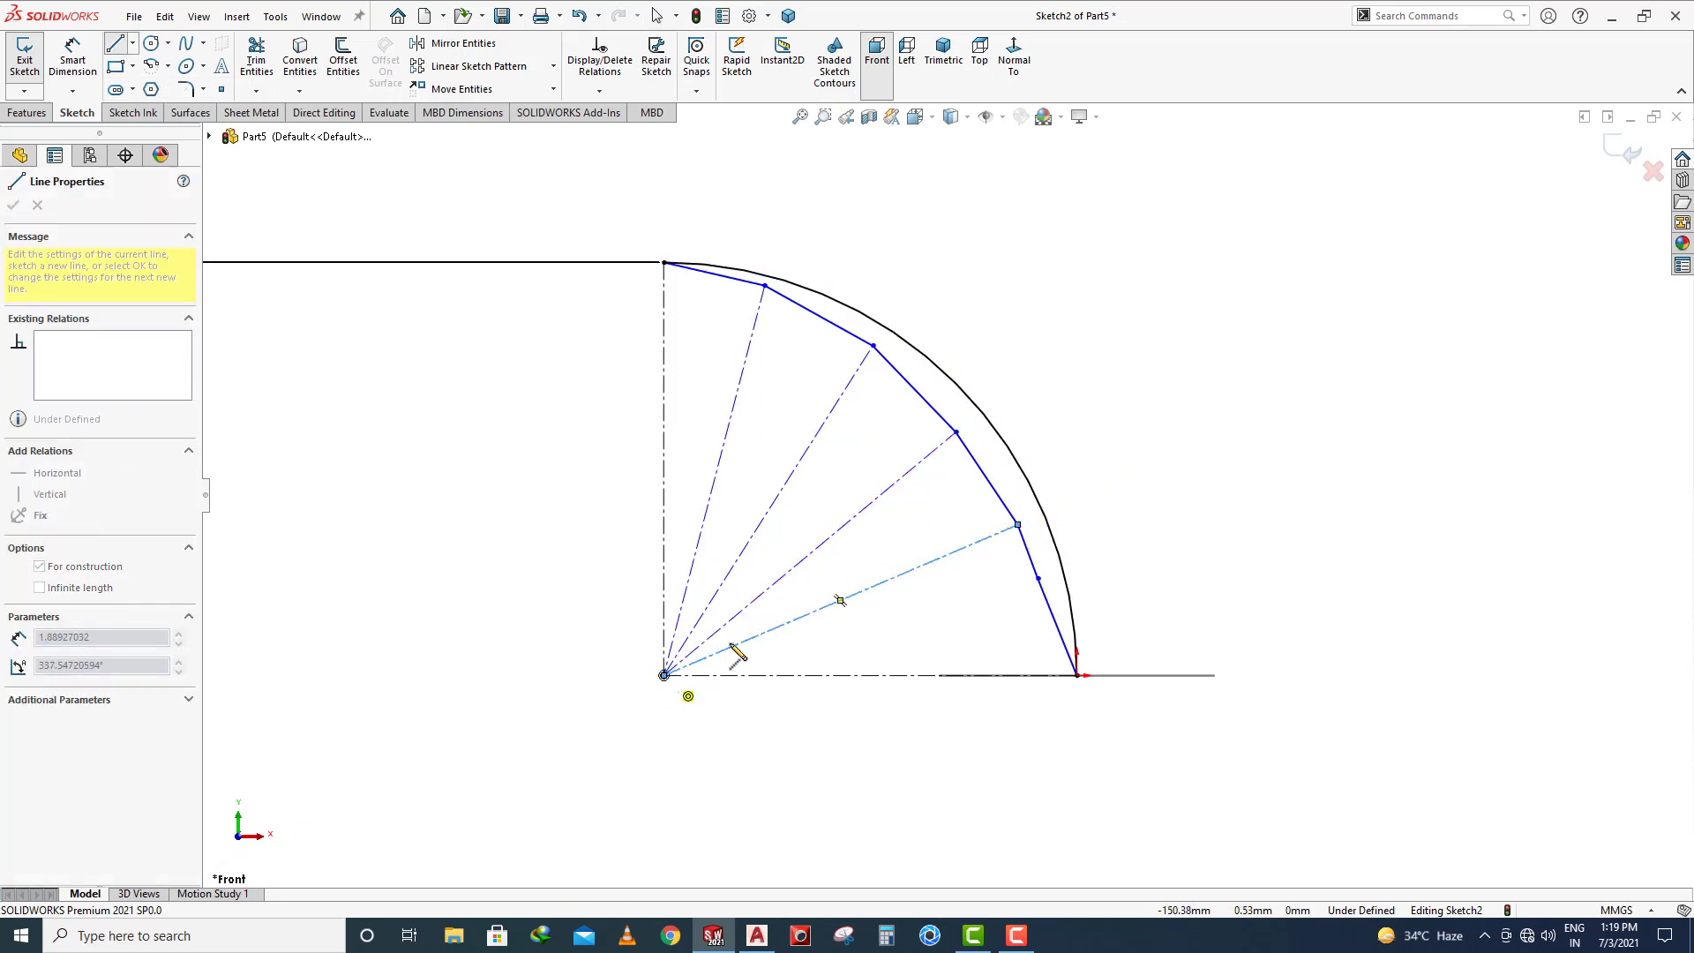
pyautogui.click(1038, 579)
pyautogui.press('Escape')
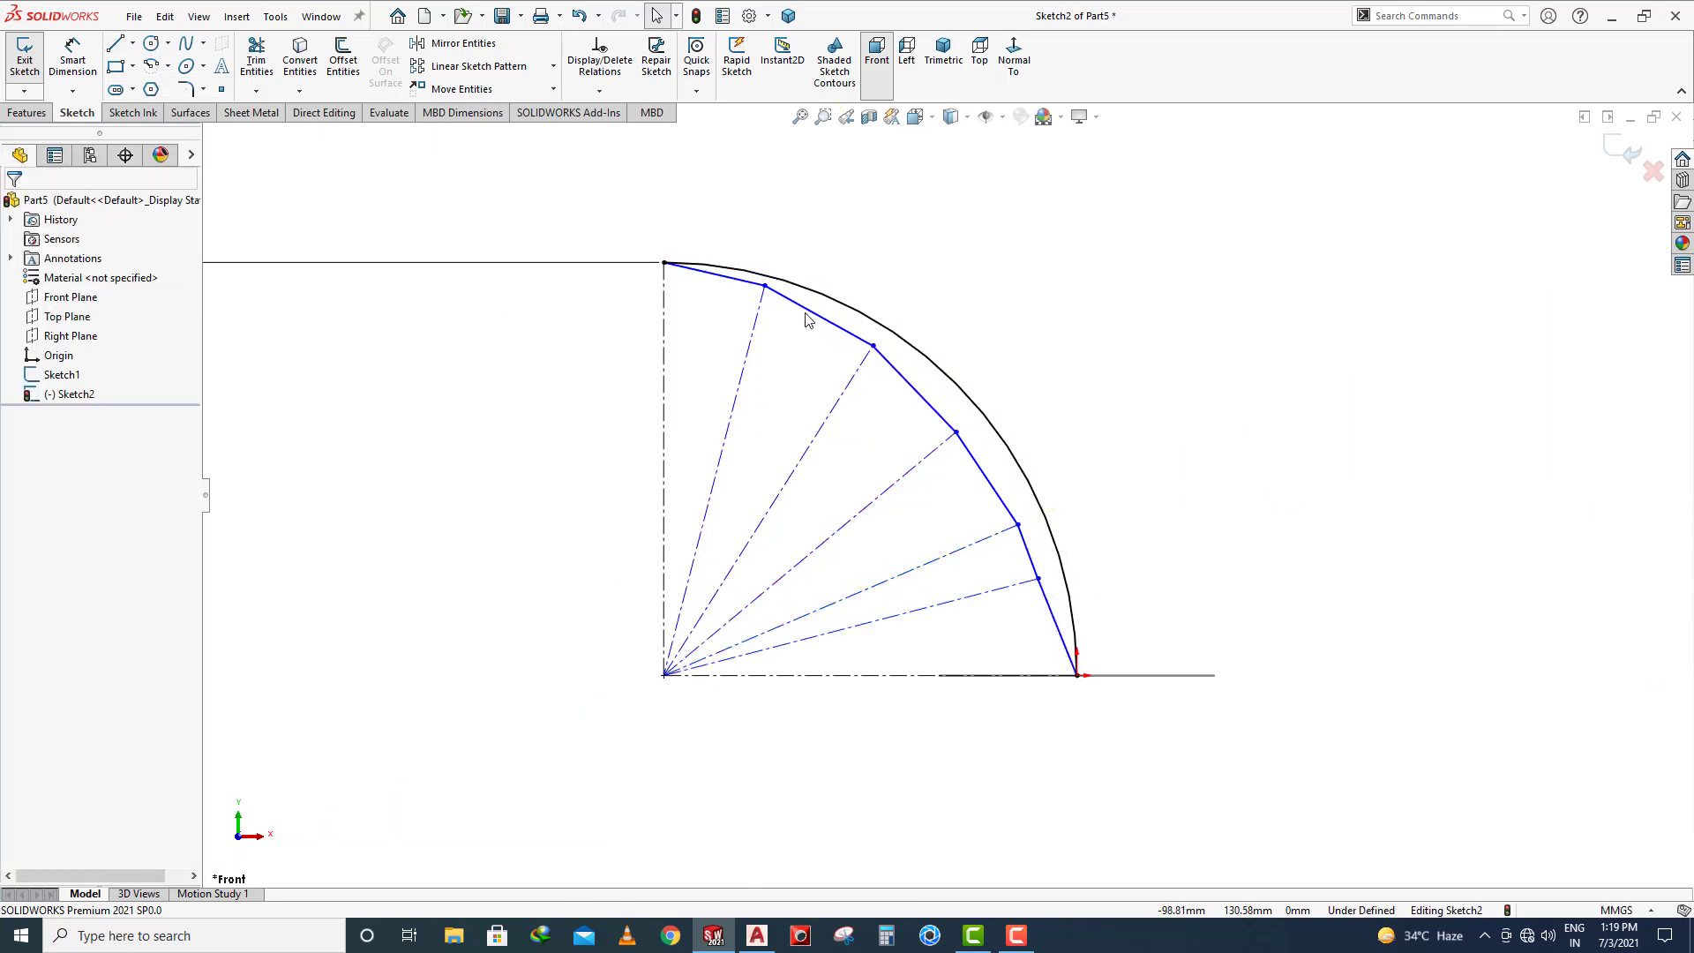
# Dimension the angle between the vertical centerline and the first radial centerline as 9°
pyautogui.click(854, 338)
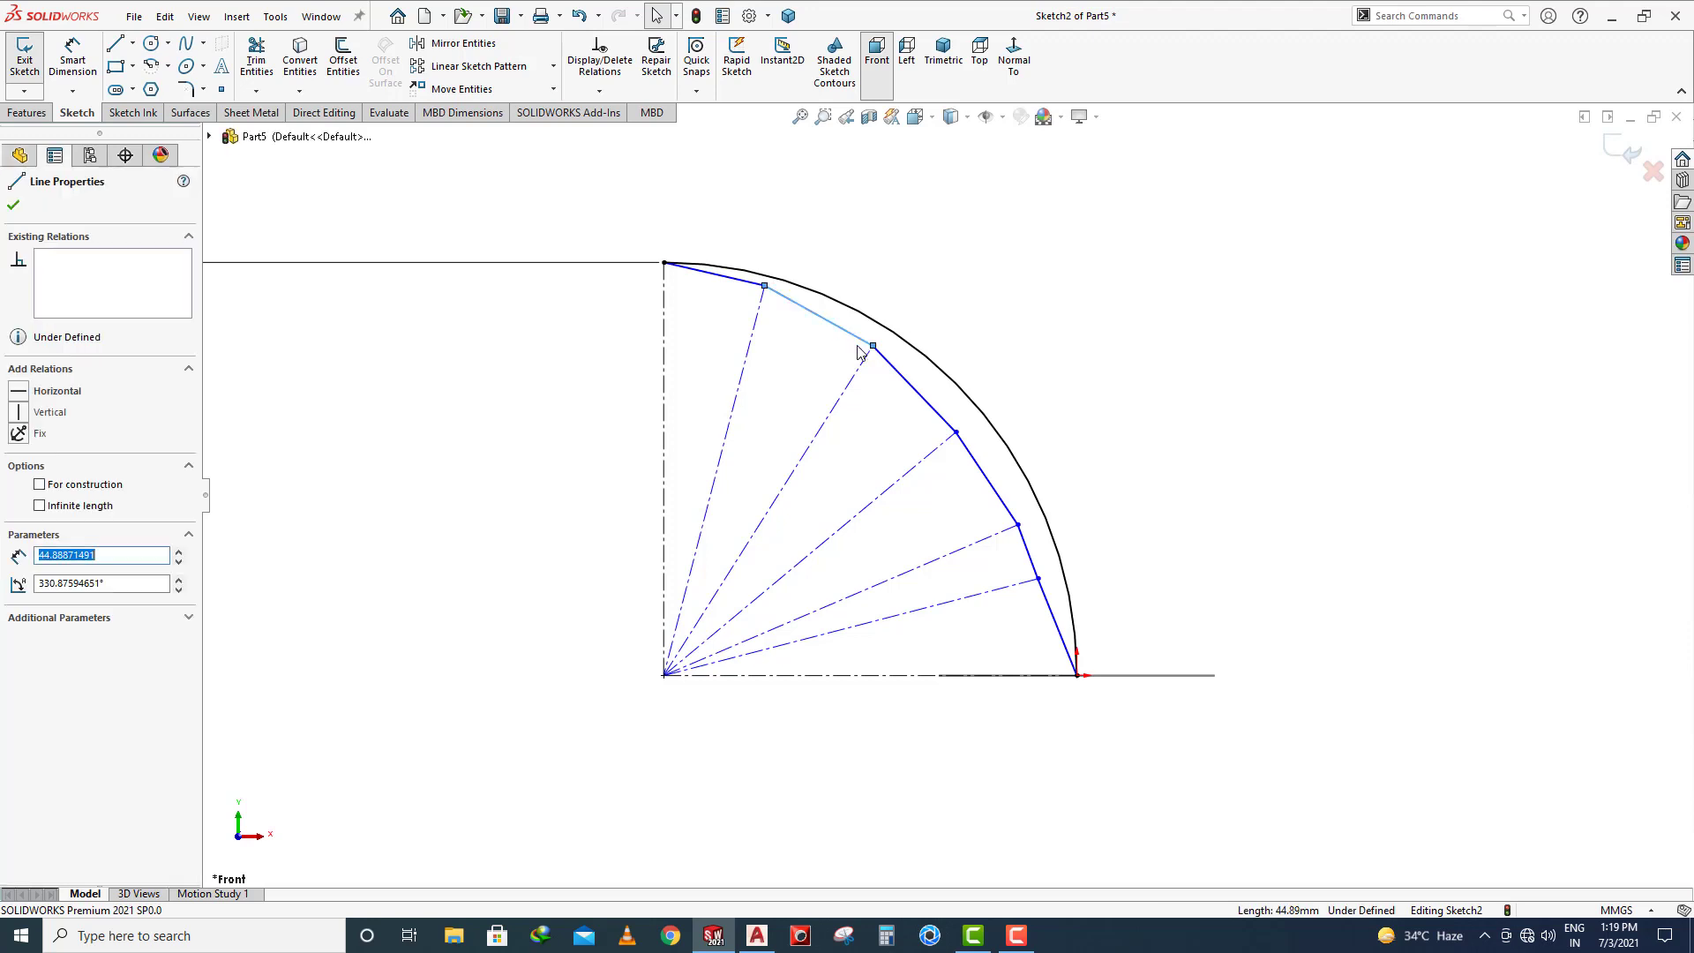
pyautogui.click(73, 56)
pyautogui.click(755, 355)
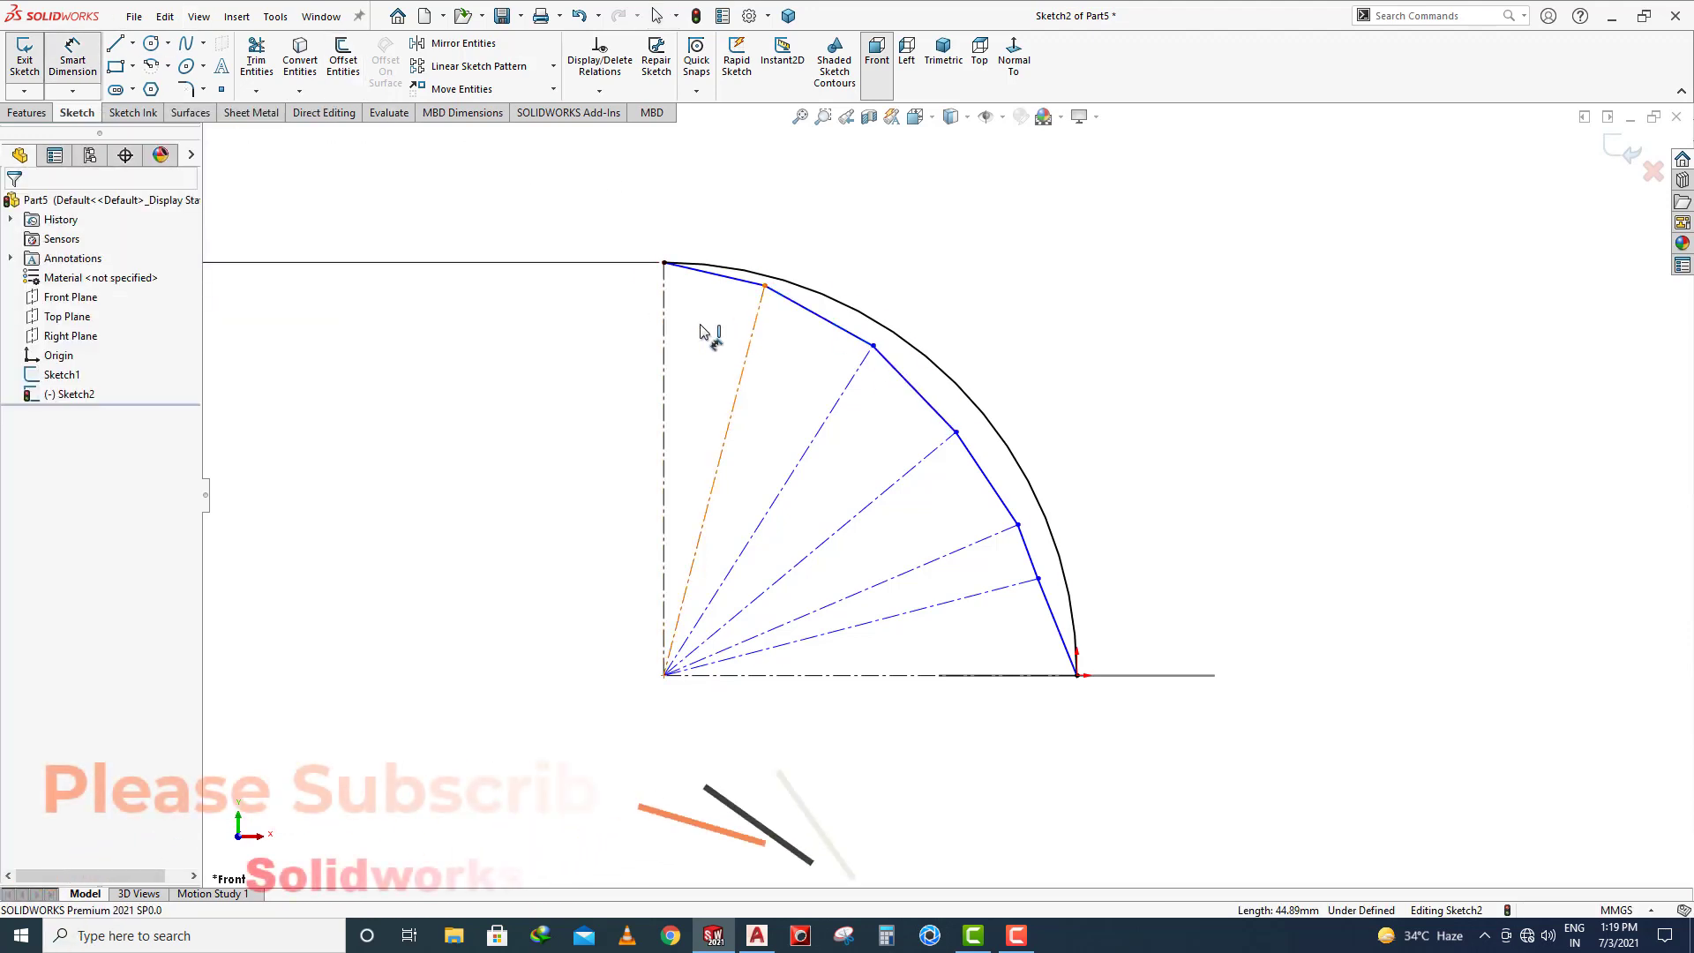
pyautogui.click(664, 333)
pyautogui.click(715, 304)
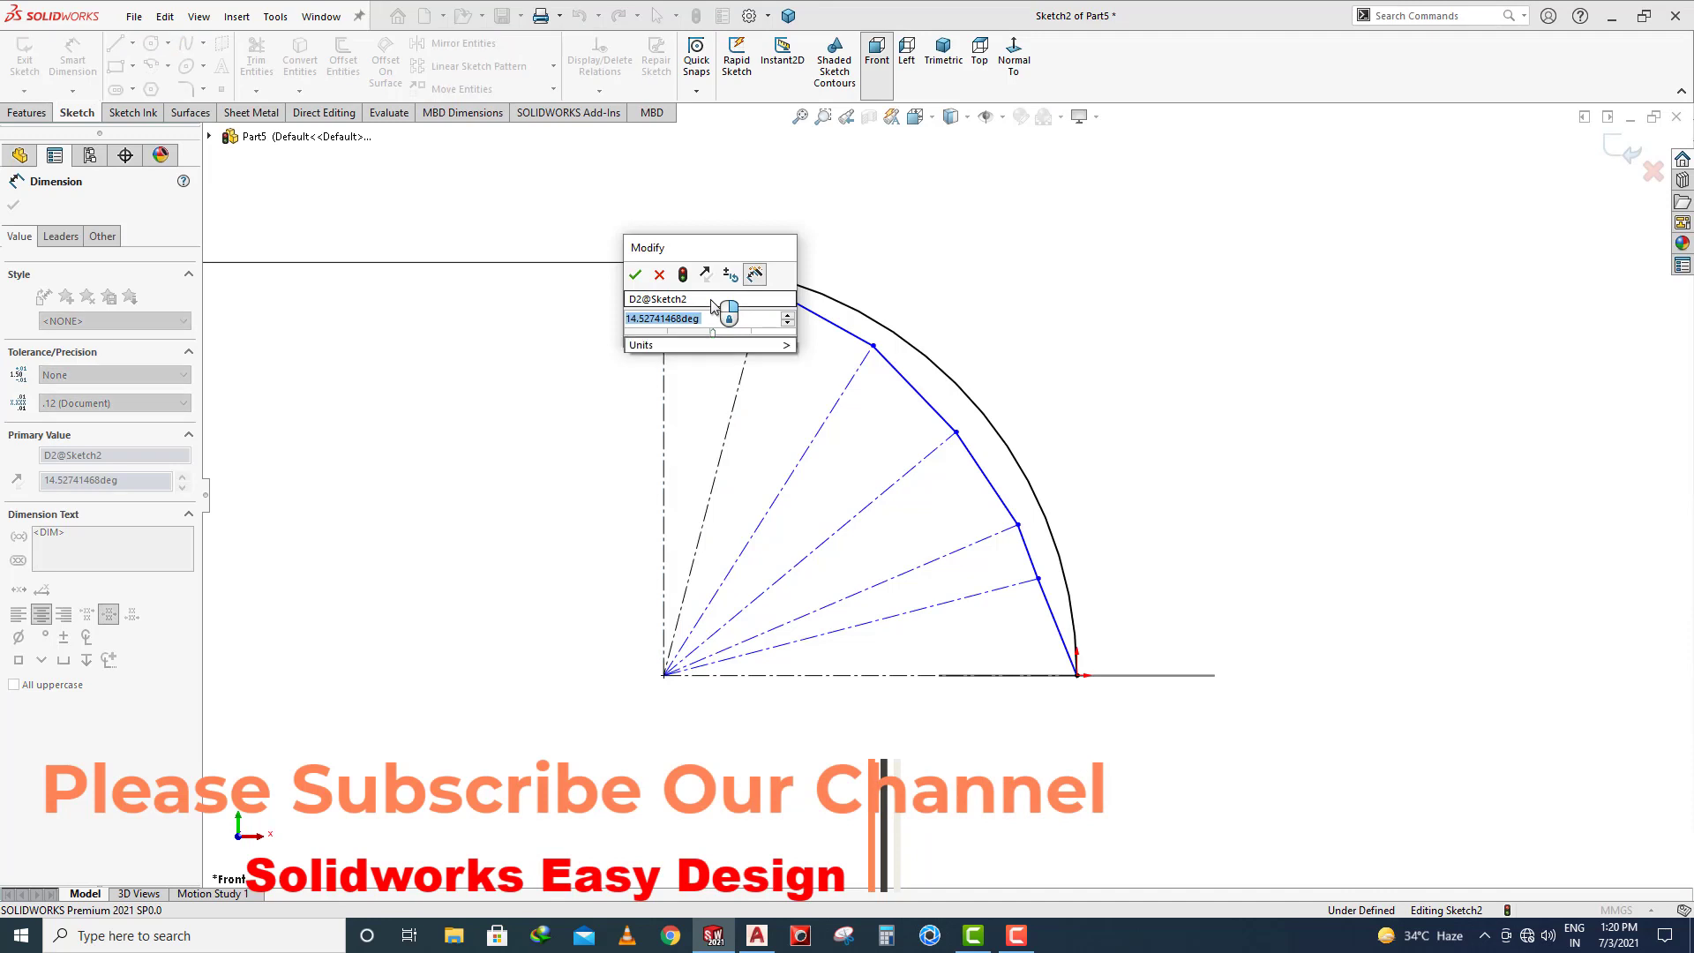
pyautogui.write('9')
pyautogui.press('Return')
# Dimension the angle between the first and second radial centerlines as 18°
pyautogui.click(729, 338)
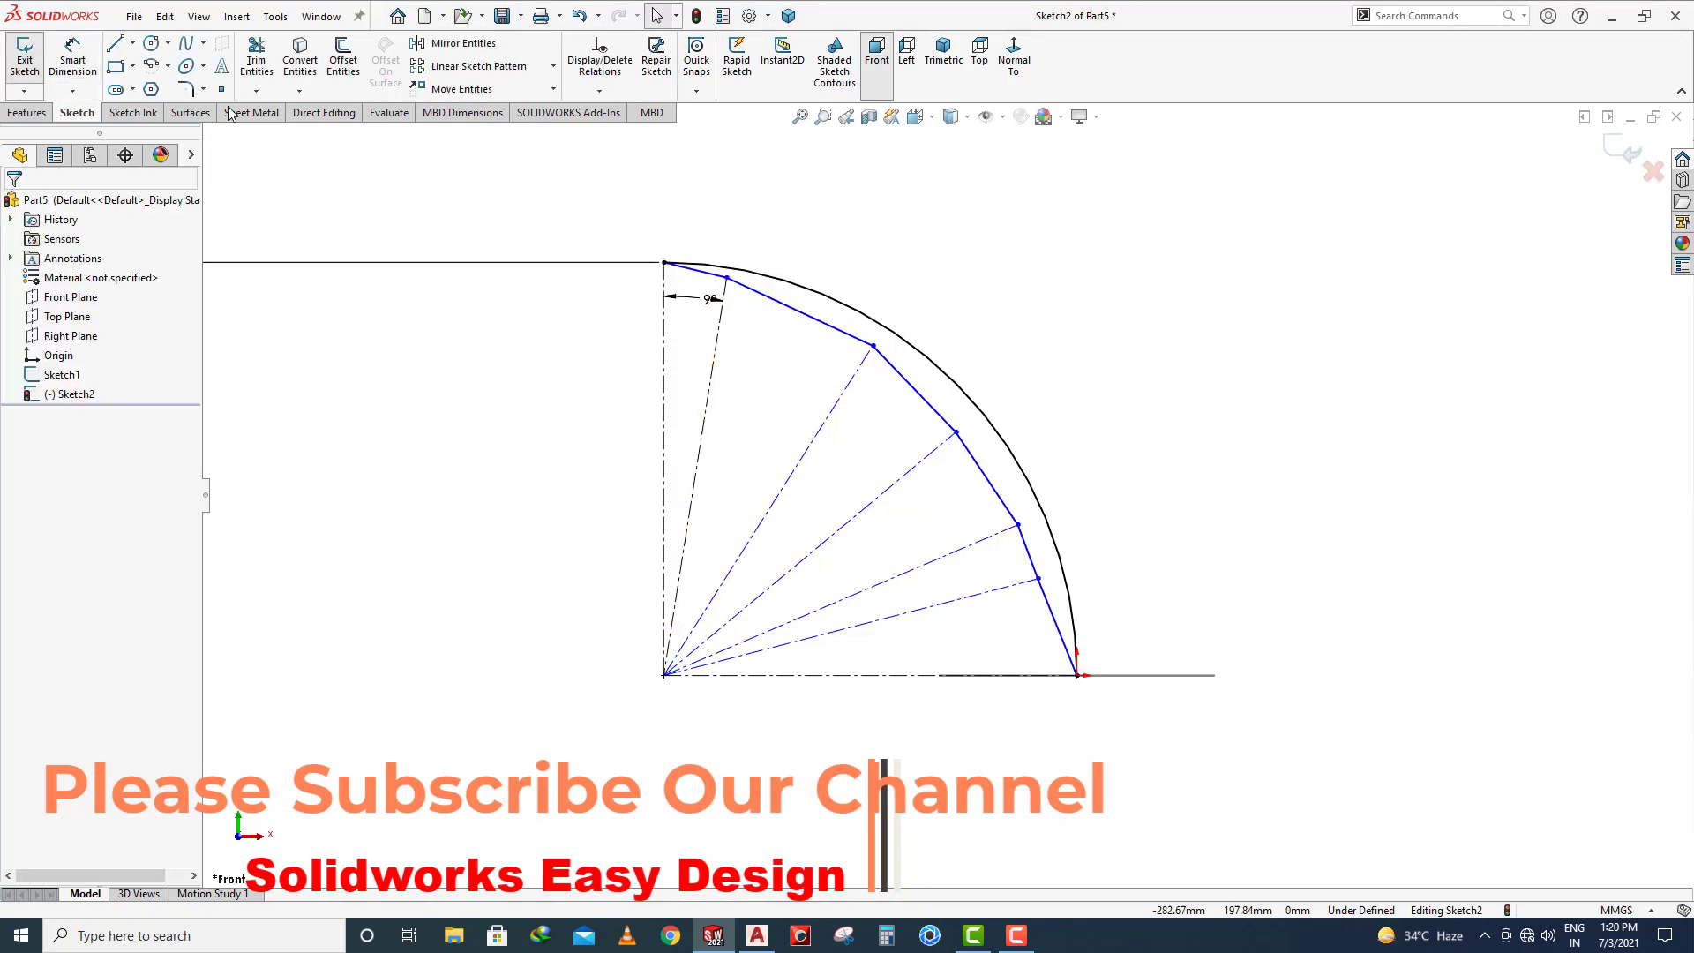
pyautogui.click(716, 360)
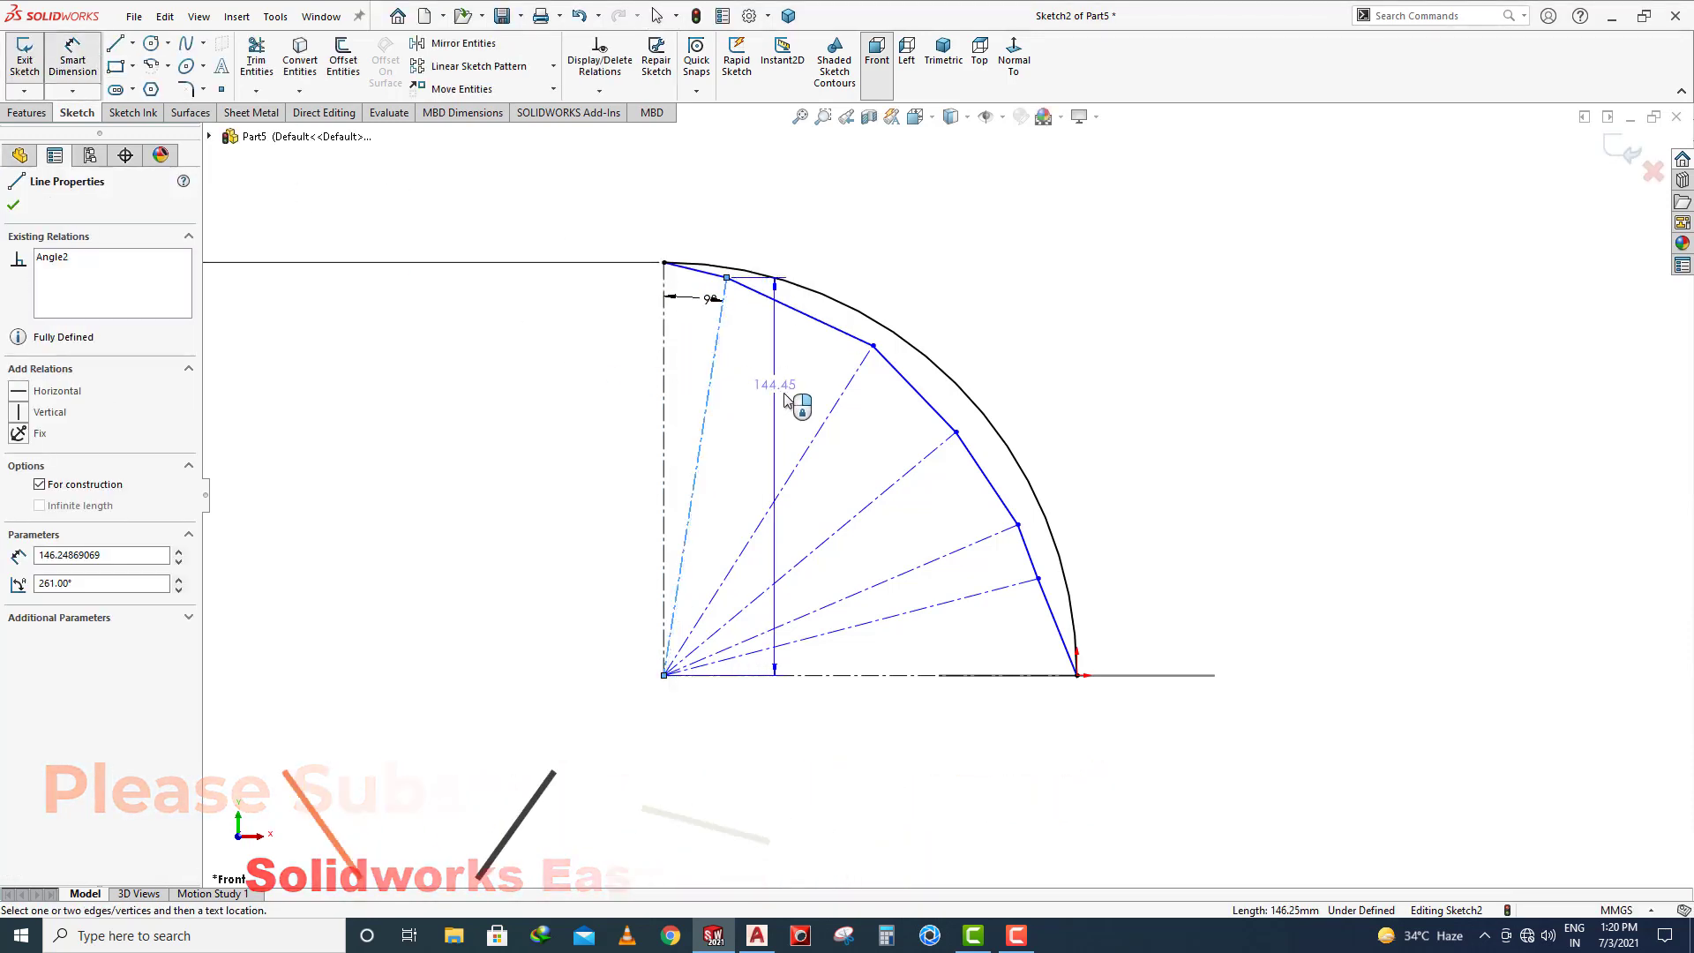
pyautogui.click(815, 434)
pyautogui.click(780, 389)
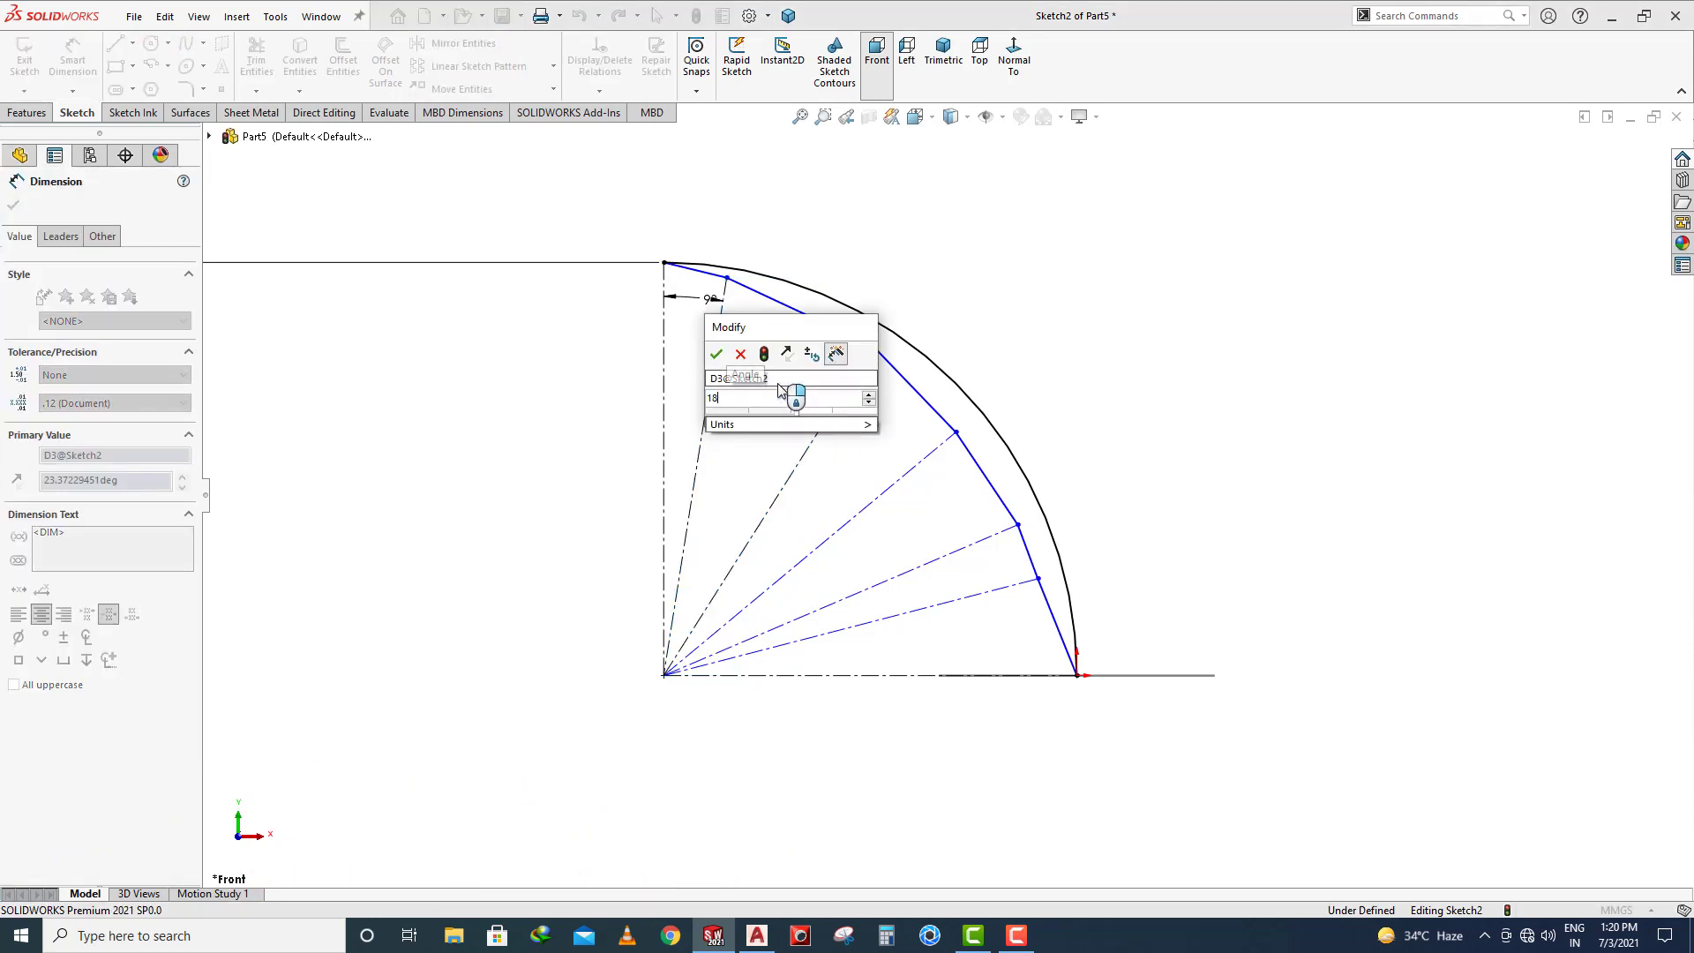
pyautogui.write('18')
pyautogui.press('Return')
pyautogui.press('Escape')
# Apply an Equal relation to the four middle lines of the chain, leaving out the first and last
pyautogui.click(800, 322)
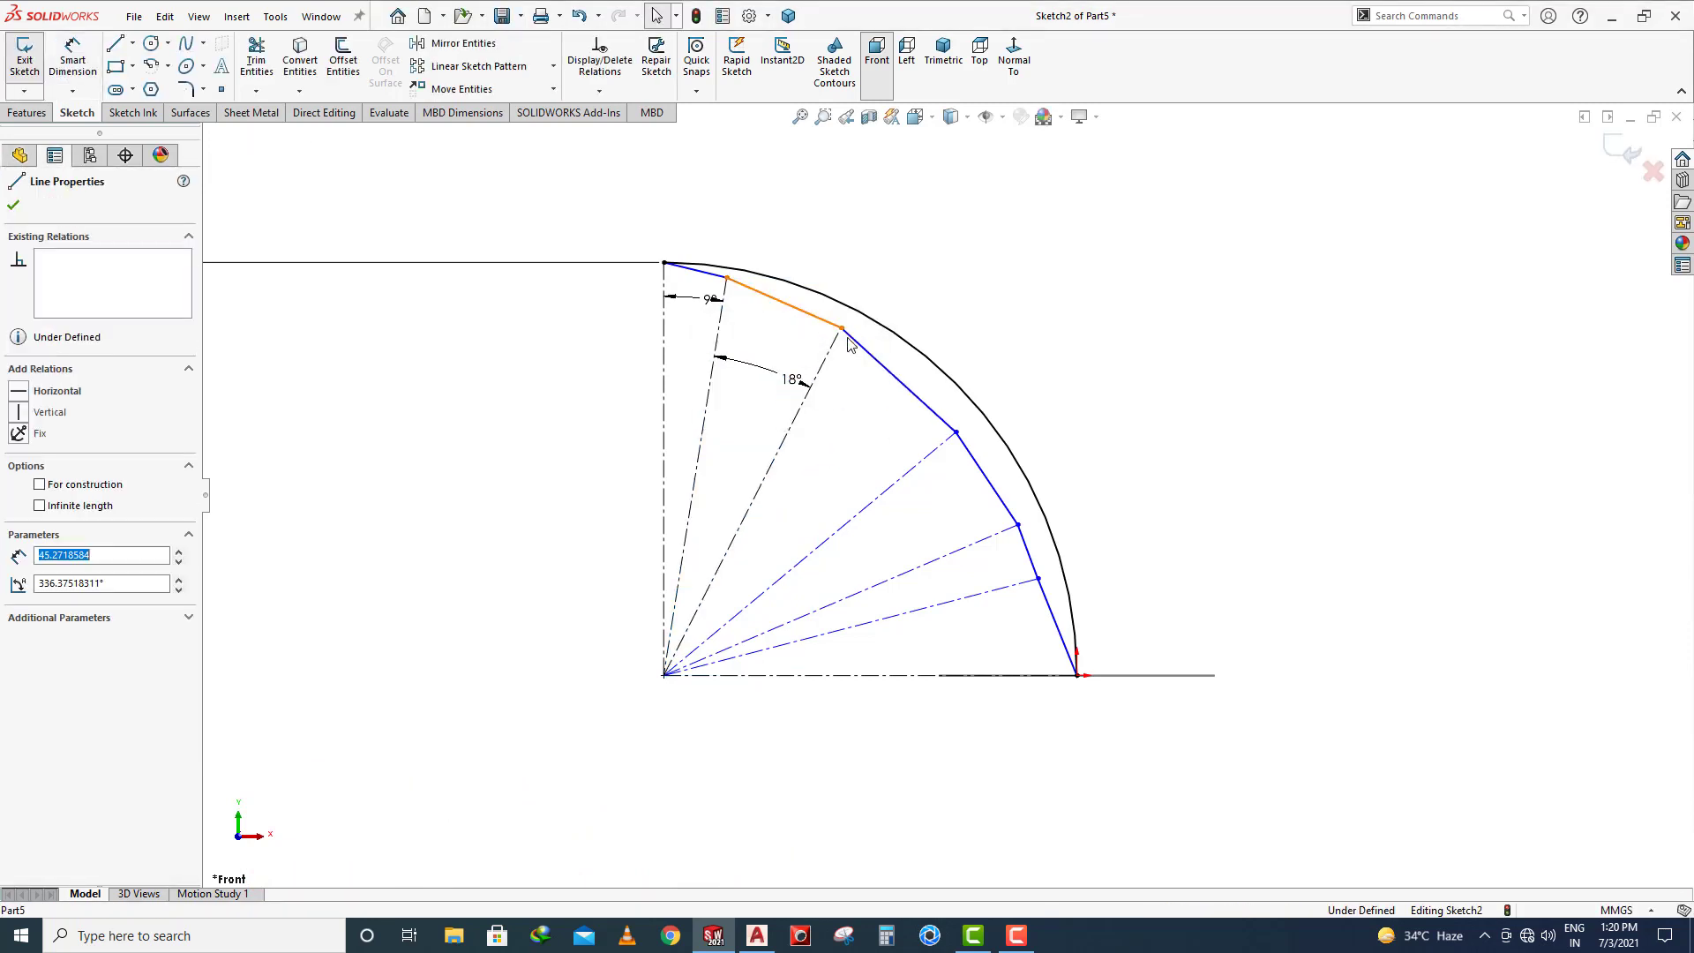
pyautogui.keyDown('ctrl'); pyautogui.click(891, 374); pyautogui.keyUp('ctrl')
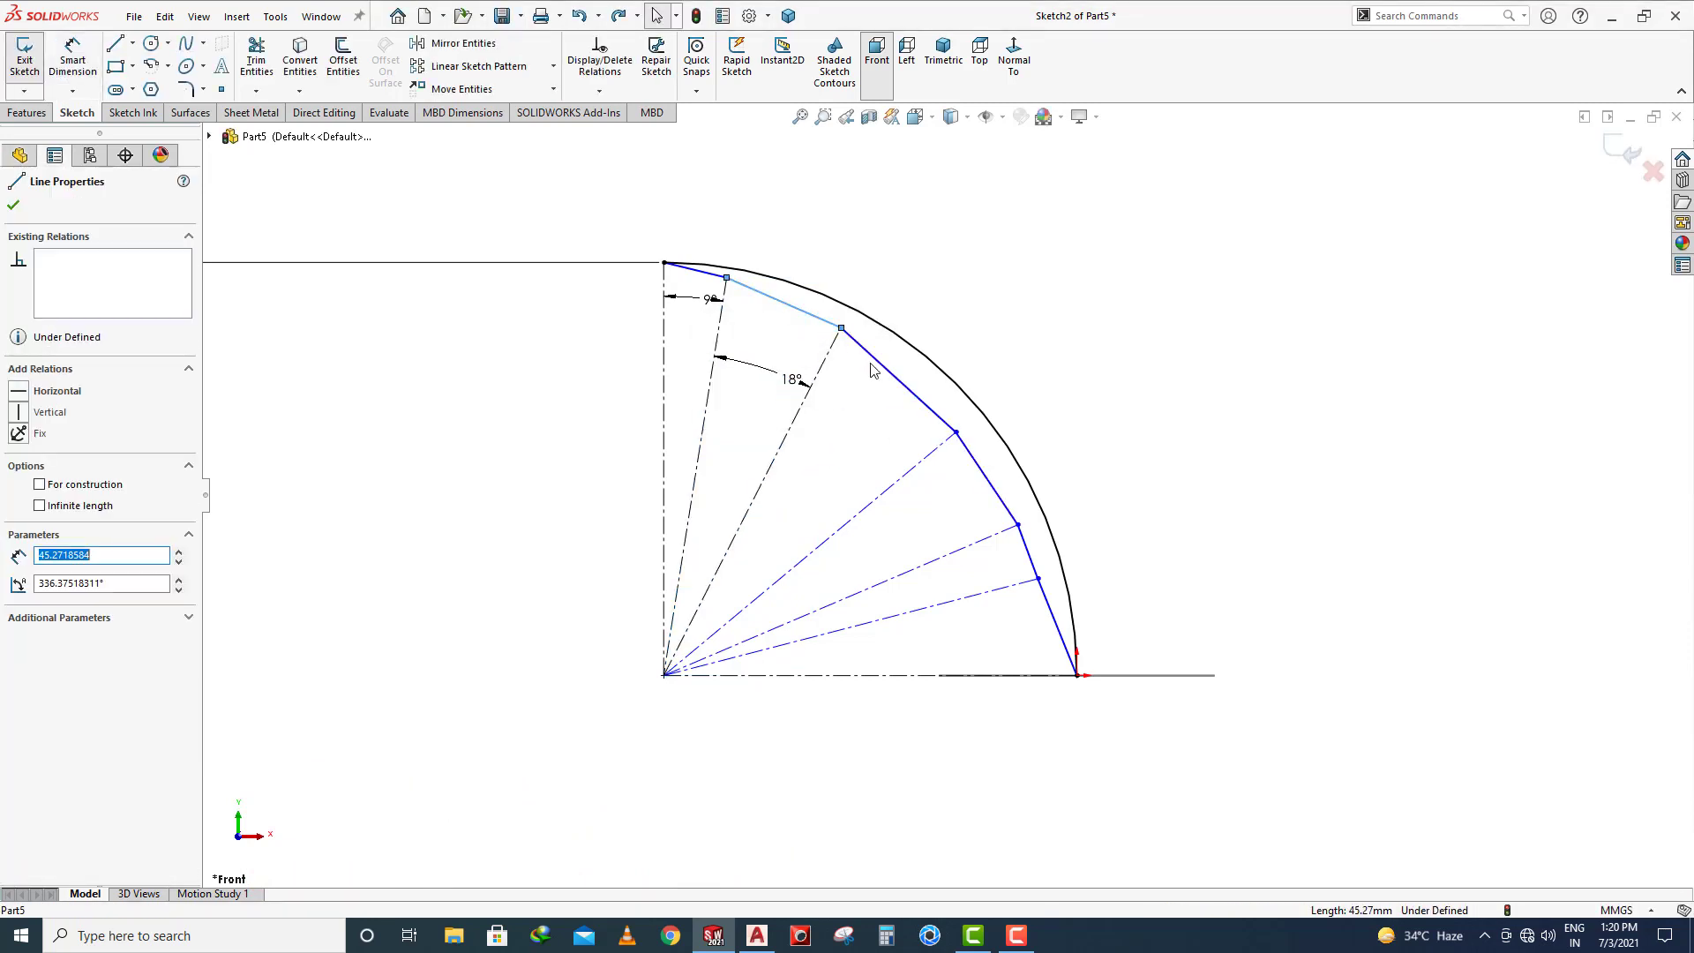
pyautogui.keyDown('ctrl'); pyautogui.click(885, 372); pyautogui.keyUp('ctrl')
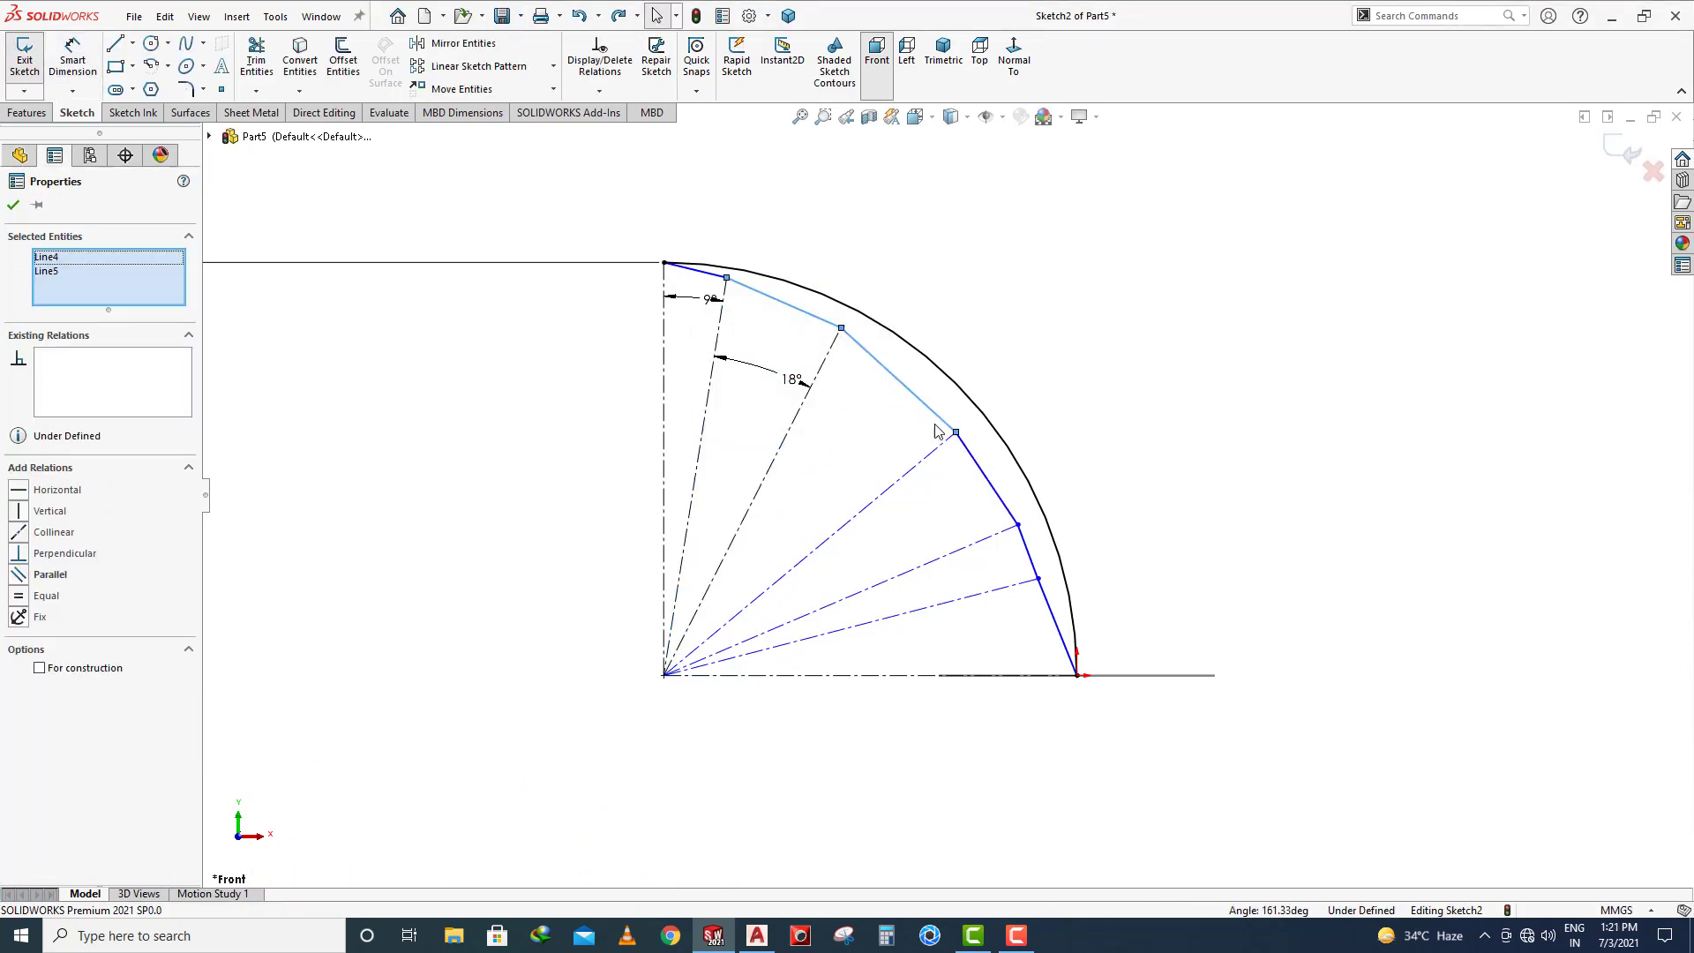
pyautogui.keyDown('ctrl'); pyautogui.click(980, 477); pyautogui.keyUp('ctrl')
pyautogui.keyDown('ctrl'); pyautogui.click(1029, 551); pyautogui.keyUp('ctrl')
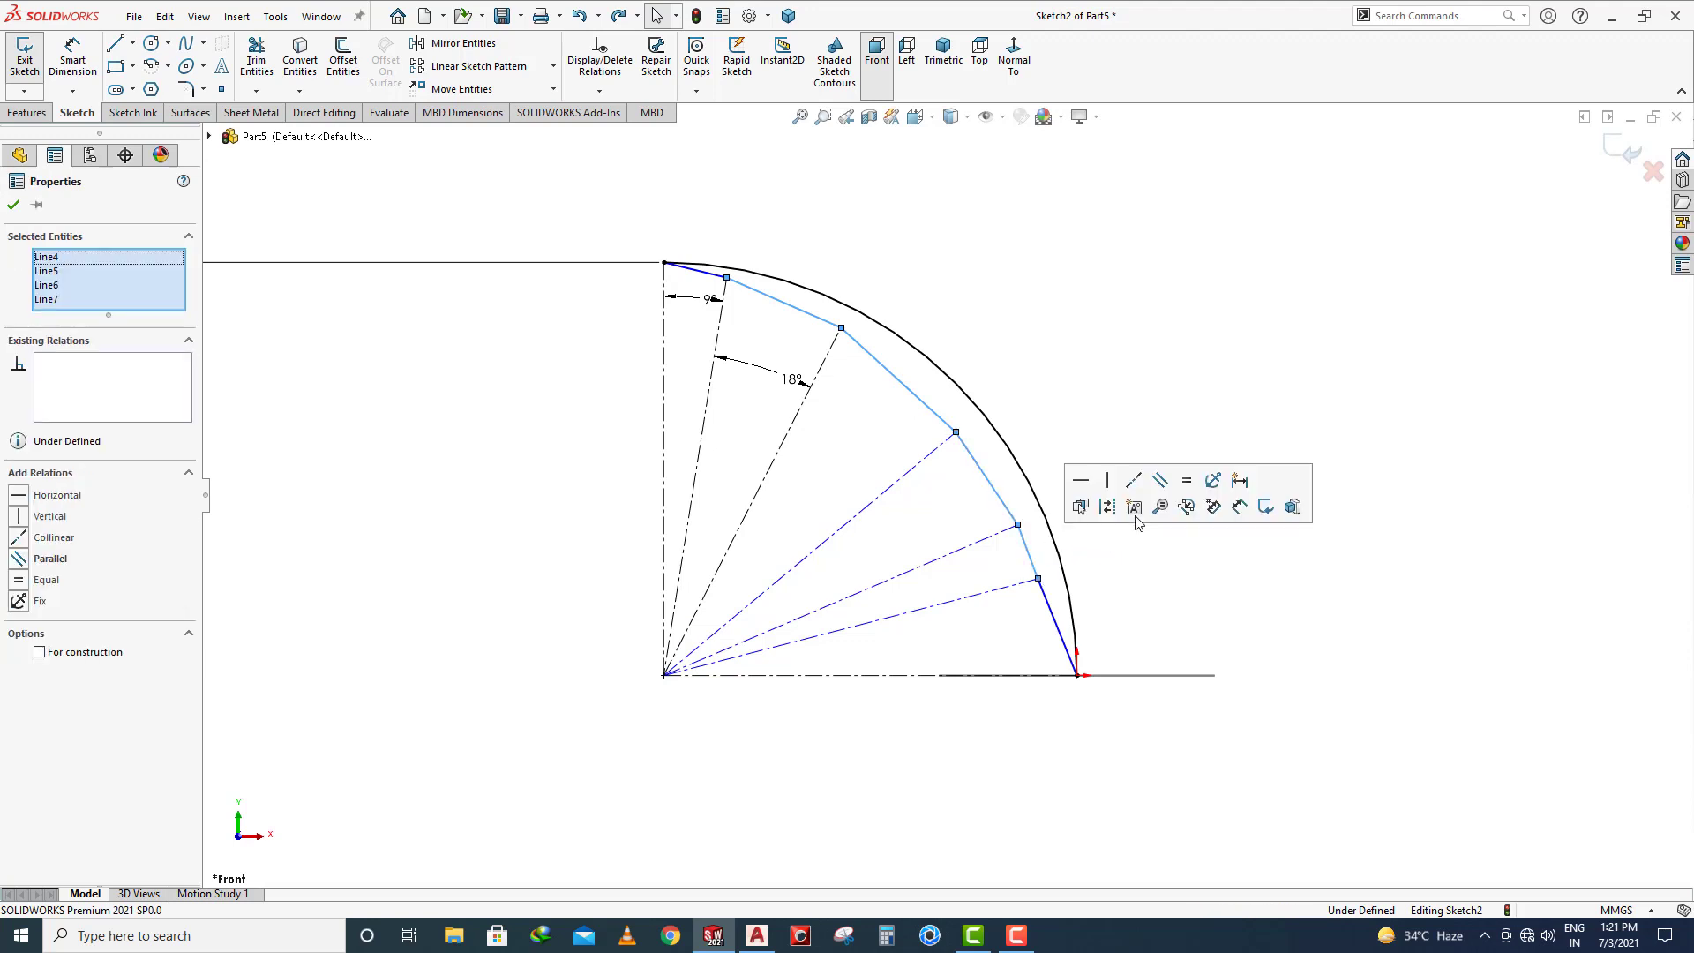
pyautogui.click(1186, 480)
pyautogui.click(1225, 563)
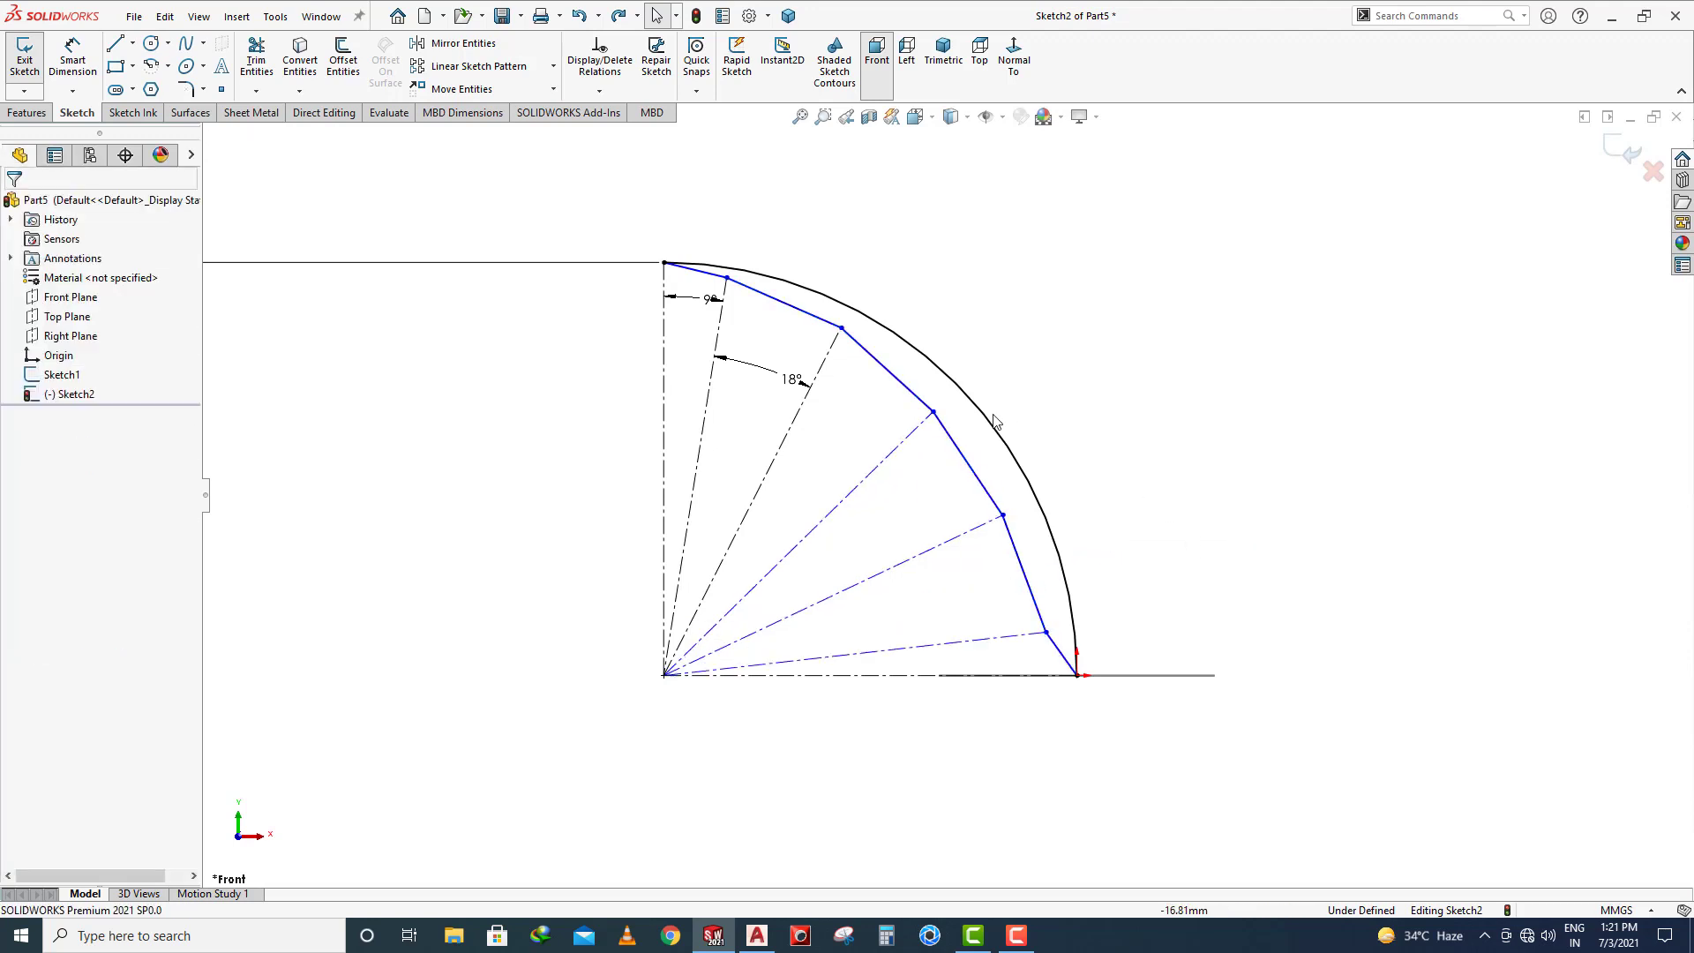
# Make the first line of the chain tangent to the quarter arc
pyautogui.click(942, 374)
pyautogui.keyDown('ctrl'); pyautogui.click(702, 282); pyautogui.keyUp('ctrl')
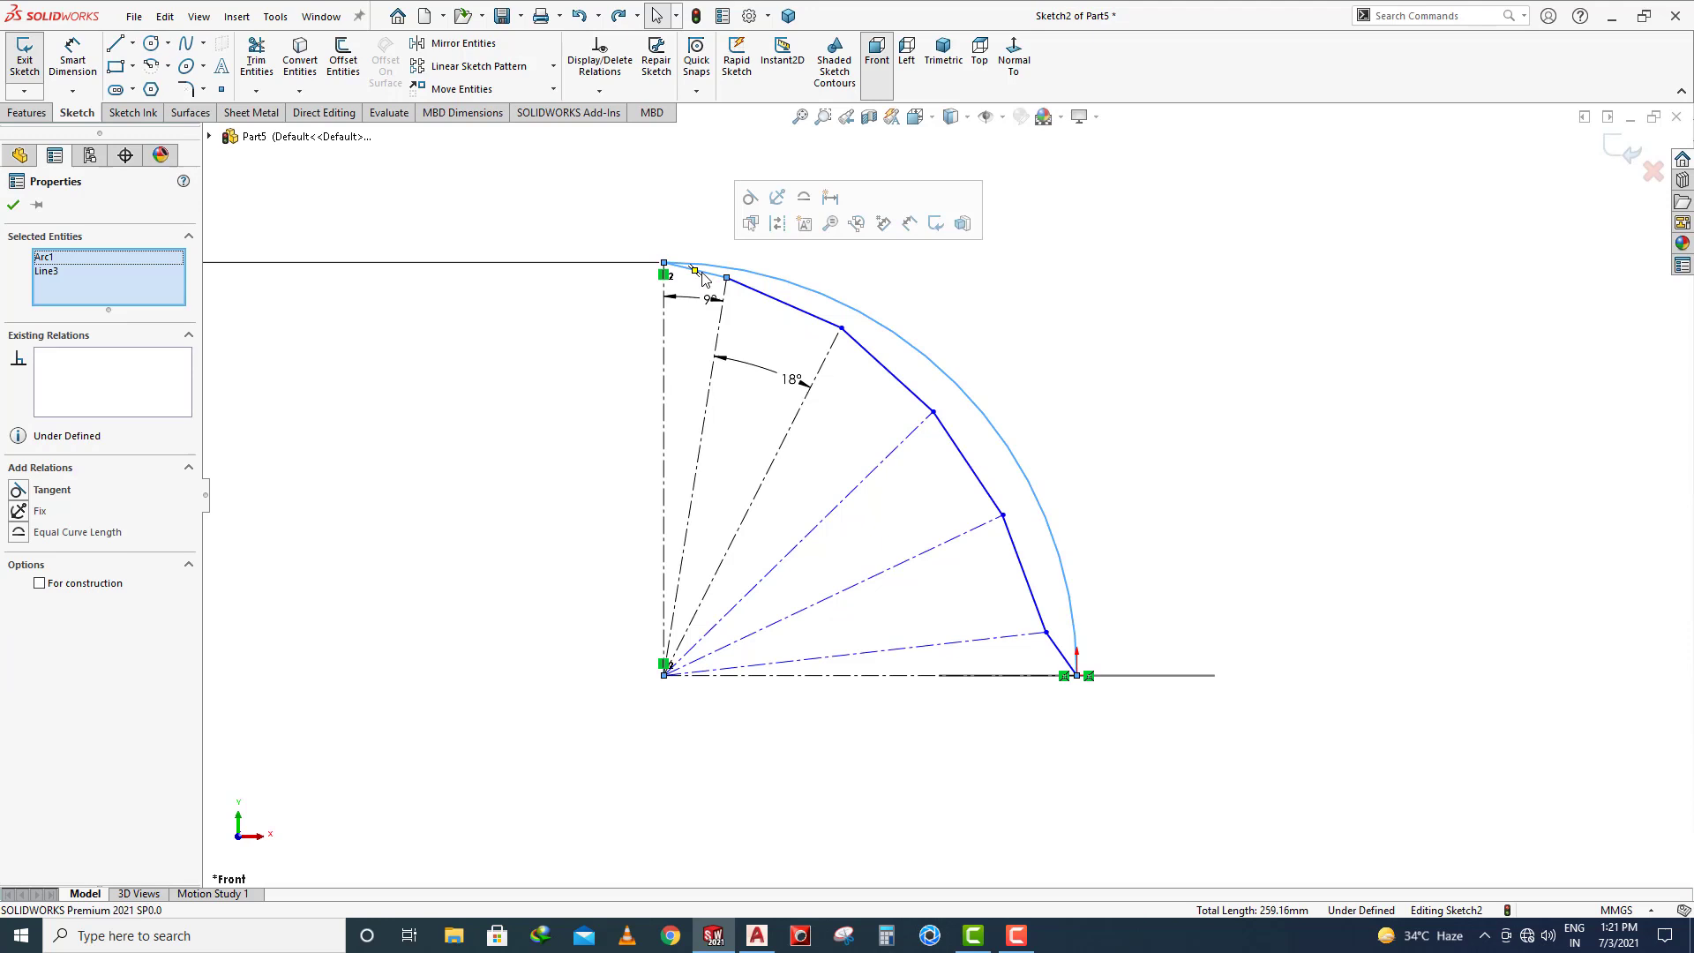
pyautogui.click(761, 201)
pyautogui.click(836, 303)
# Make the second line of the chain tangent to the quarter arc
pyautogui.click(798, 304)
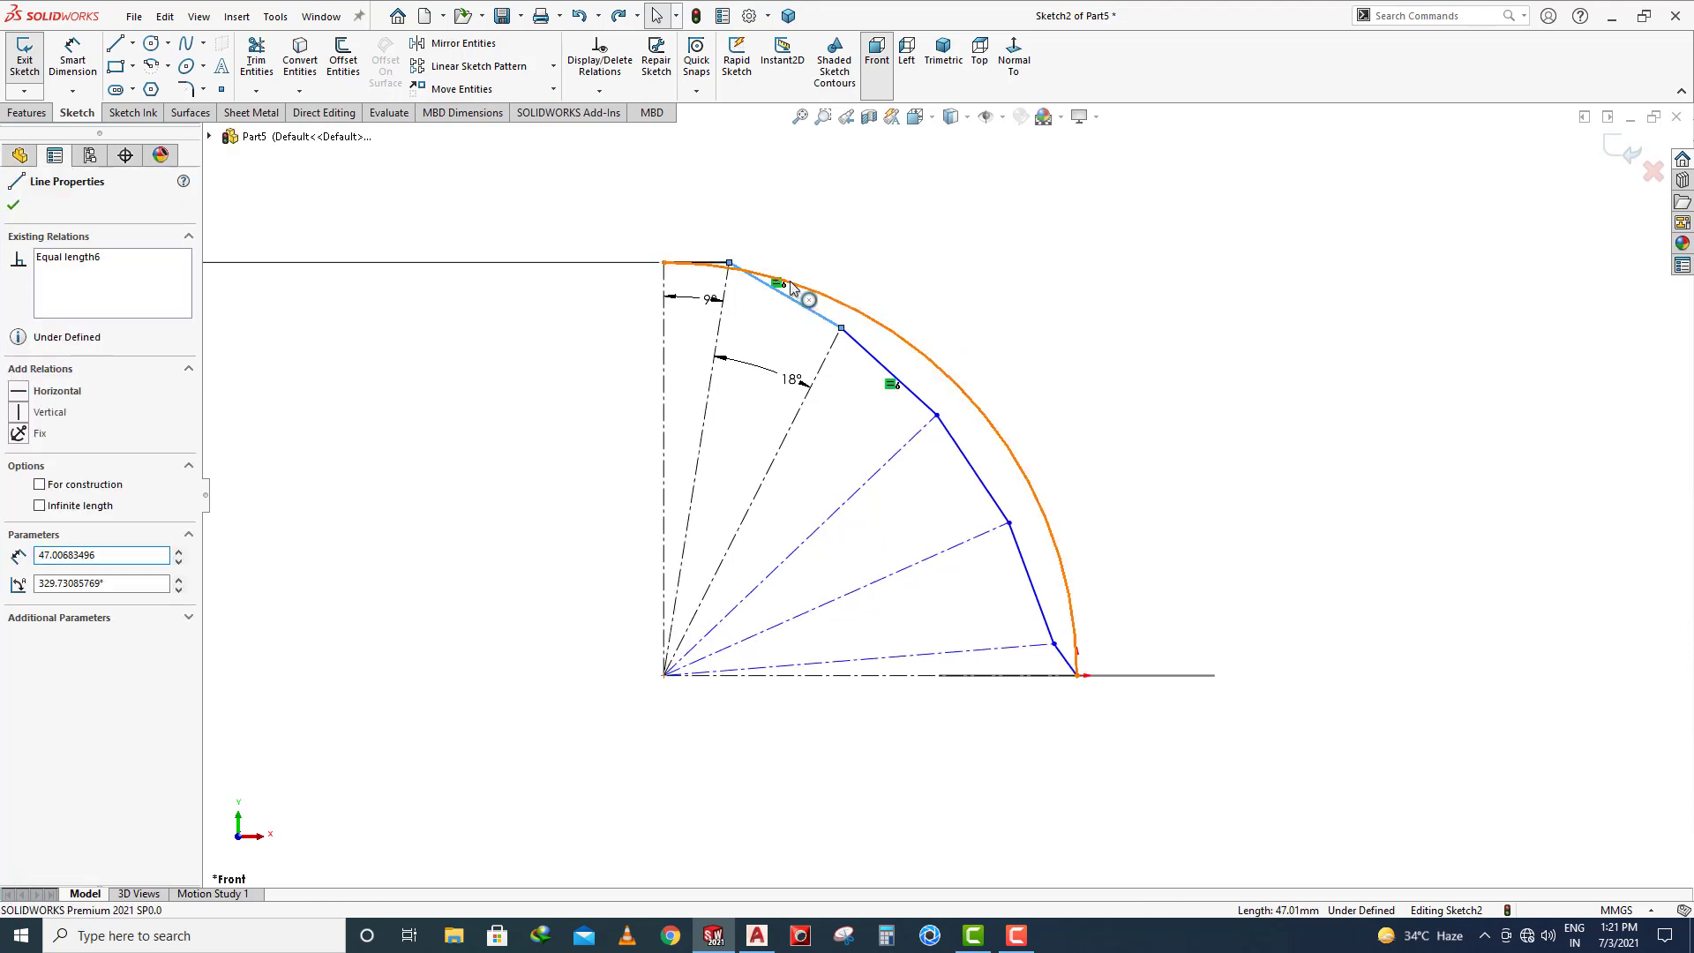
pyautogui.keyDown('ctrl'); pyautogui.click(798, 285); pyautogui.keyUp('ctrl')
pyautogui.click(840, 208)
pyautogui.click(973, 319)
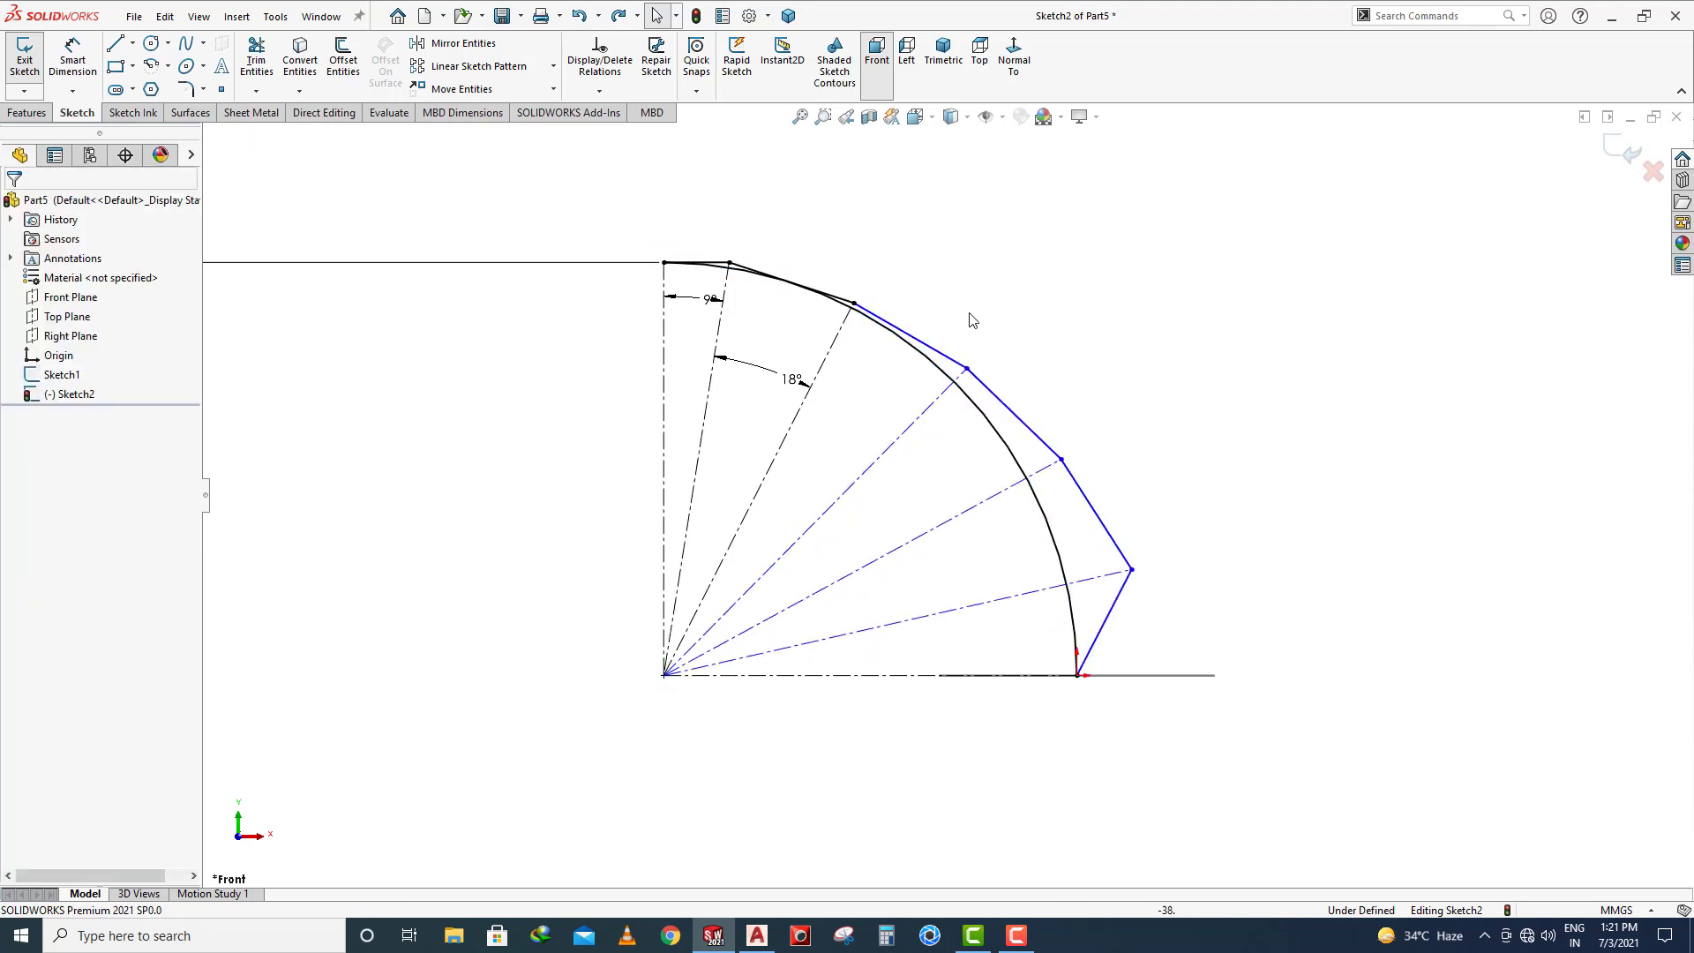
# Make the third, fourth and fifth lines of the chain tangent to the quarter arc
pyautogui.click(902, 346)
pyautogui.keyDown('ctrl'); pyautogui.click(913, 337); pyautogui.keyUp('ctrl')
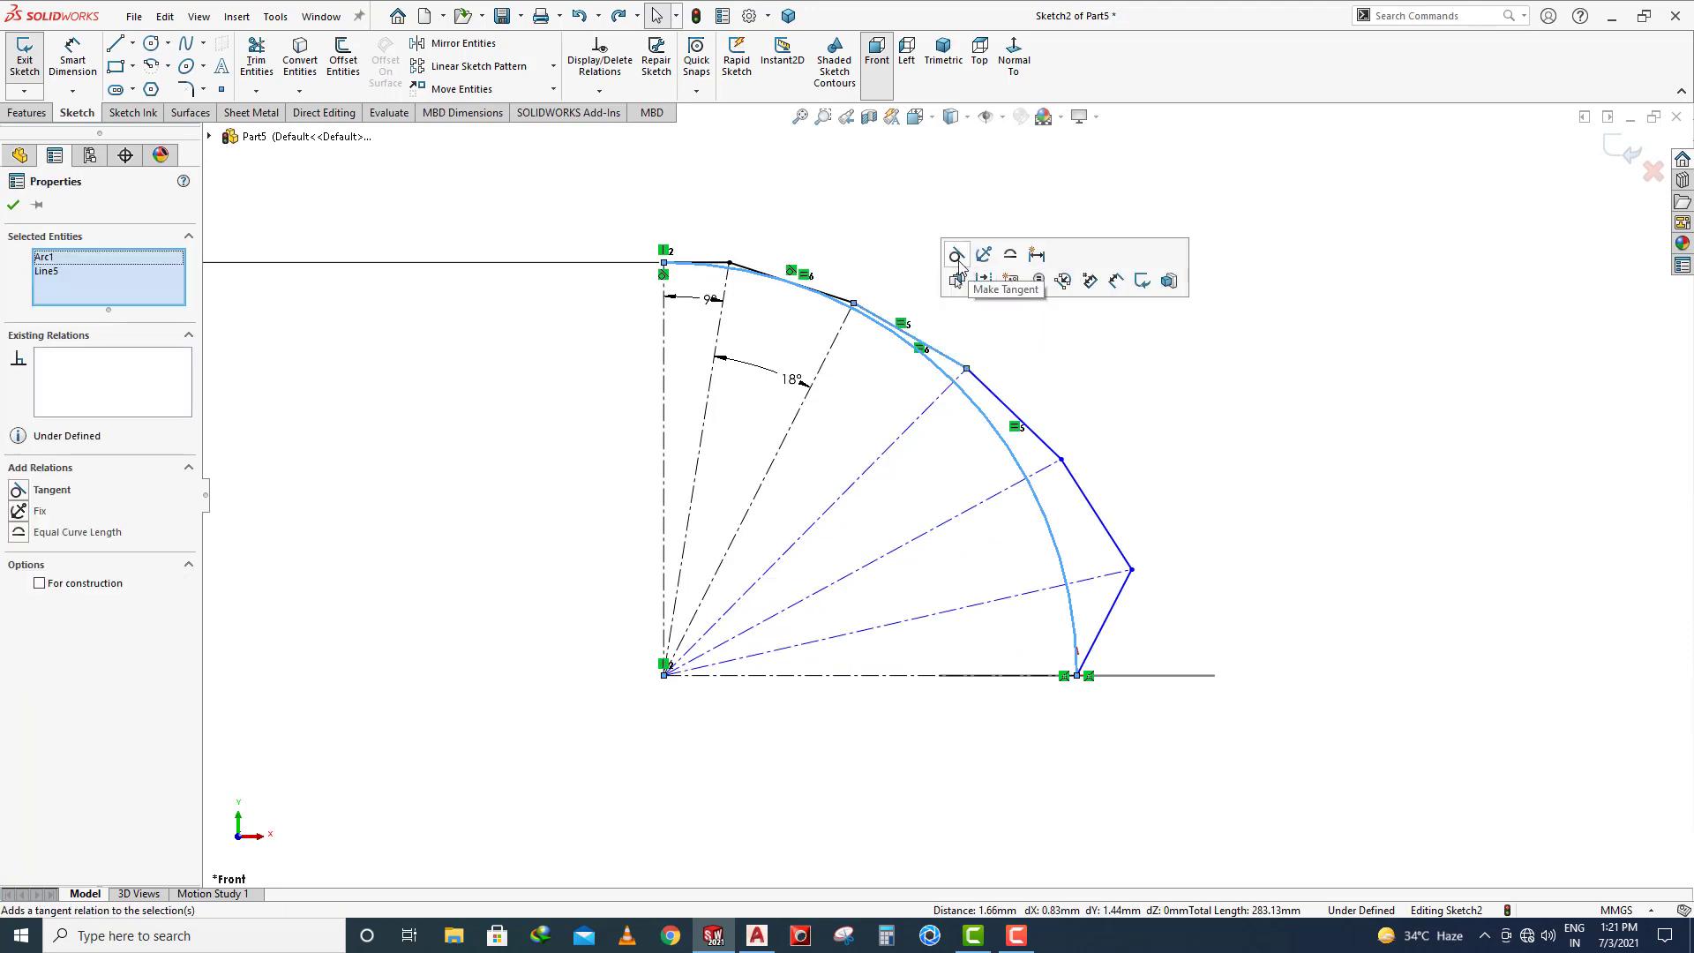
pyautogui.click(957, 257)
pyautogui.click(1024, 402)
pyautogui.click(1011, 458)
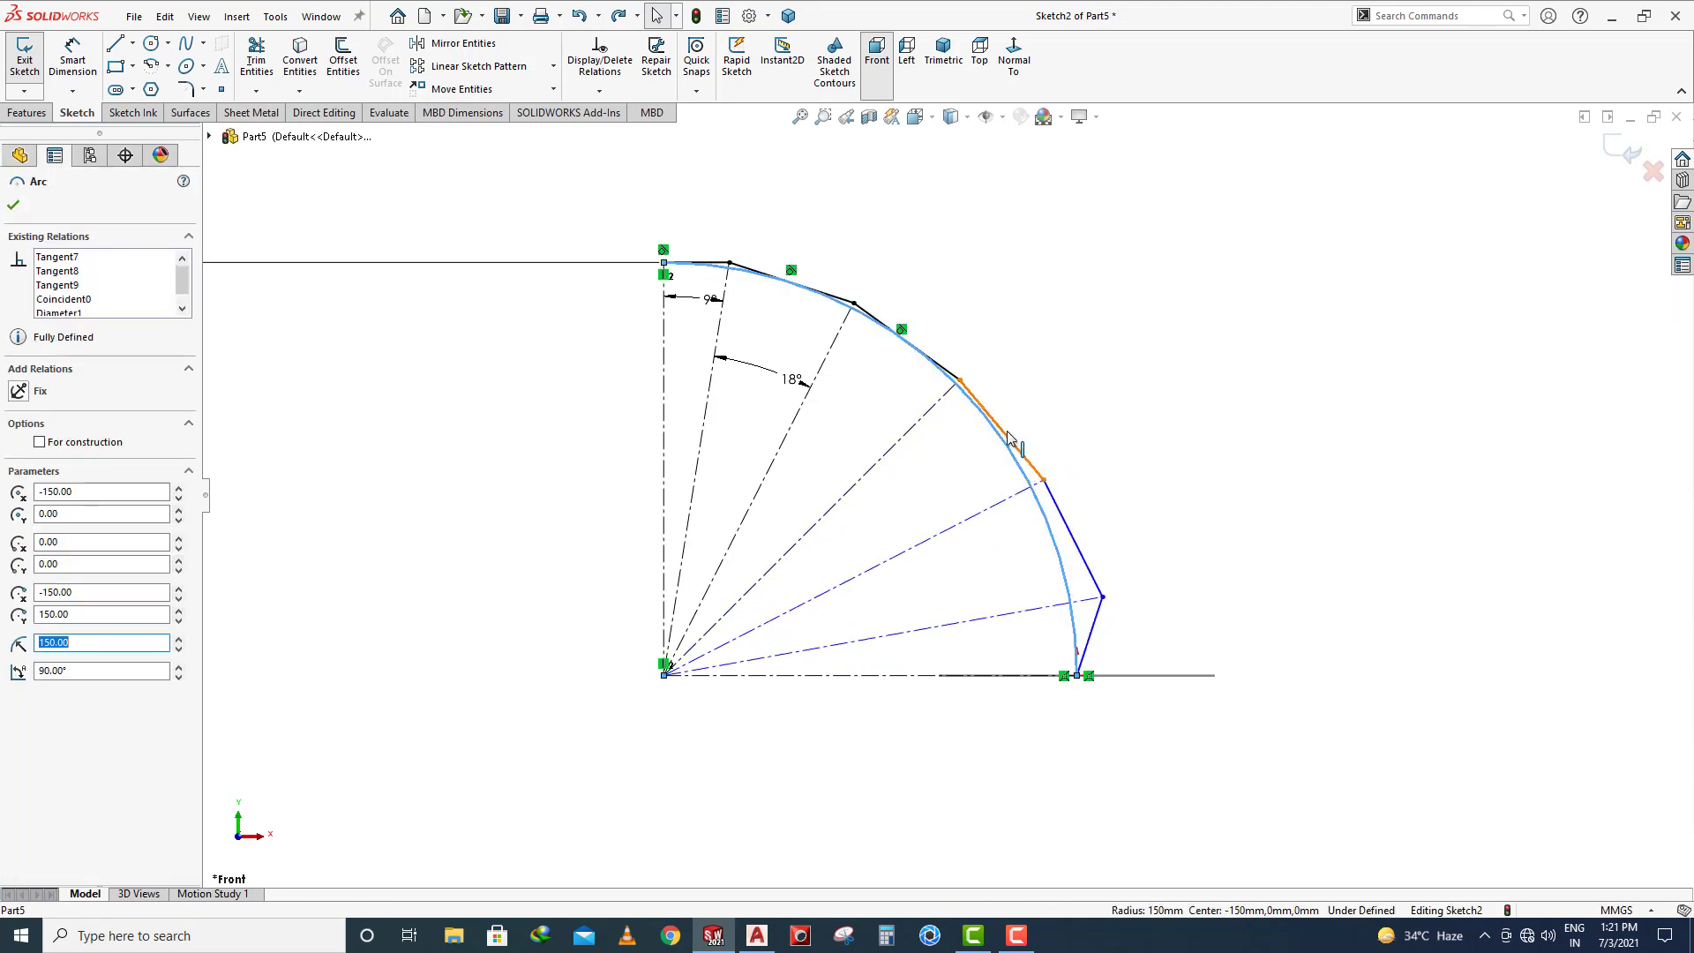
pyautogui.keyDown('ctrl'); pyautogui.click(1002, 432); pyautogui.keyUp('ctrl')
pyautogui.click(1061, 361)
pyautogui.click(1083, 494)
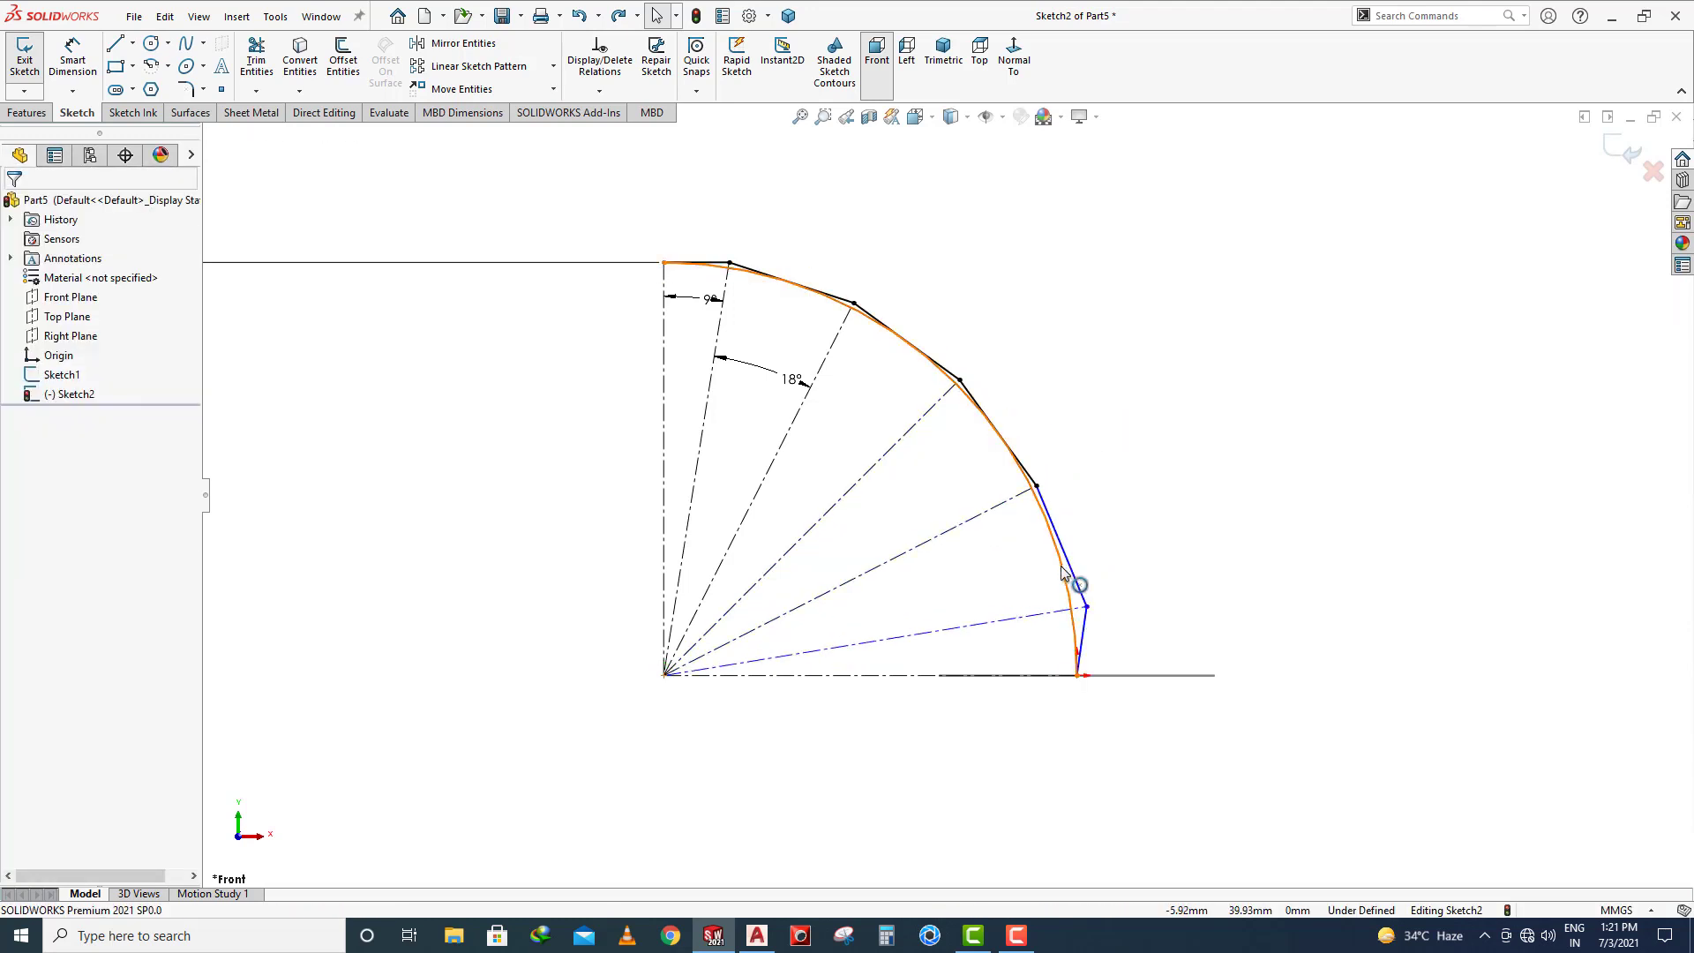
pyautogui.click(1063, 570)
pyautogui.keyDown('ctrl'); pyautogui.click(1068, 554); pyautogui.keyUp('ctrl')
pyautogui.click(1111, 460)
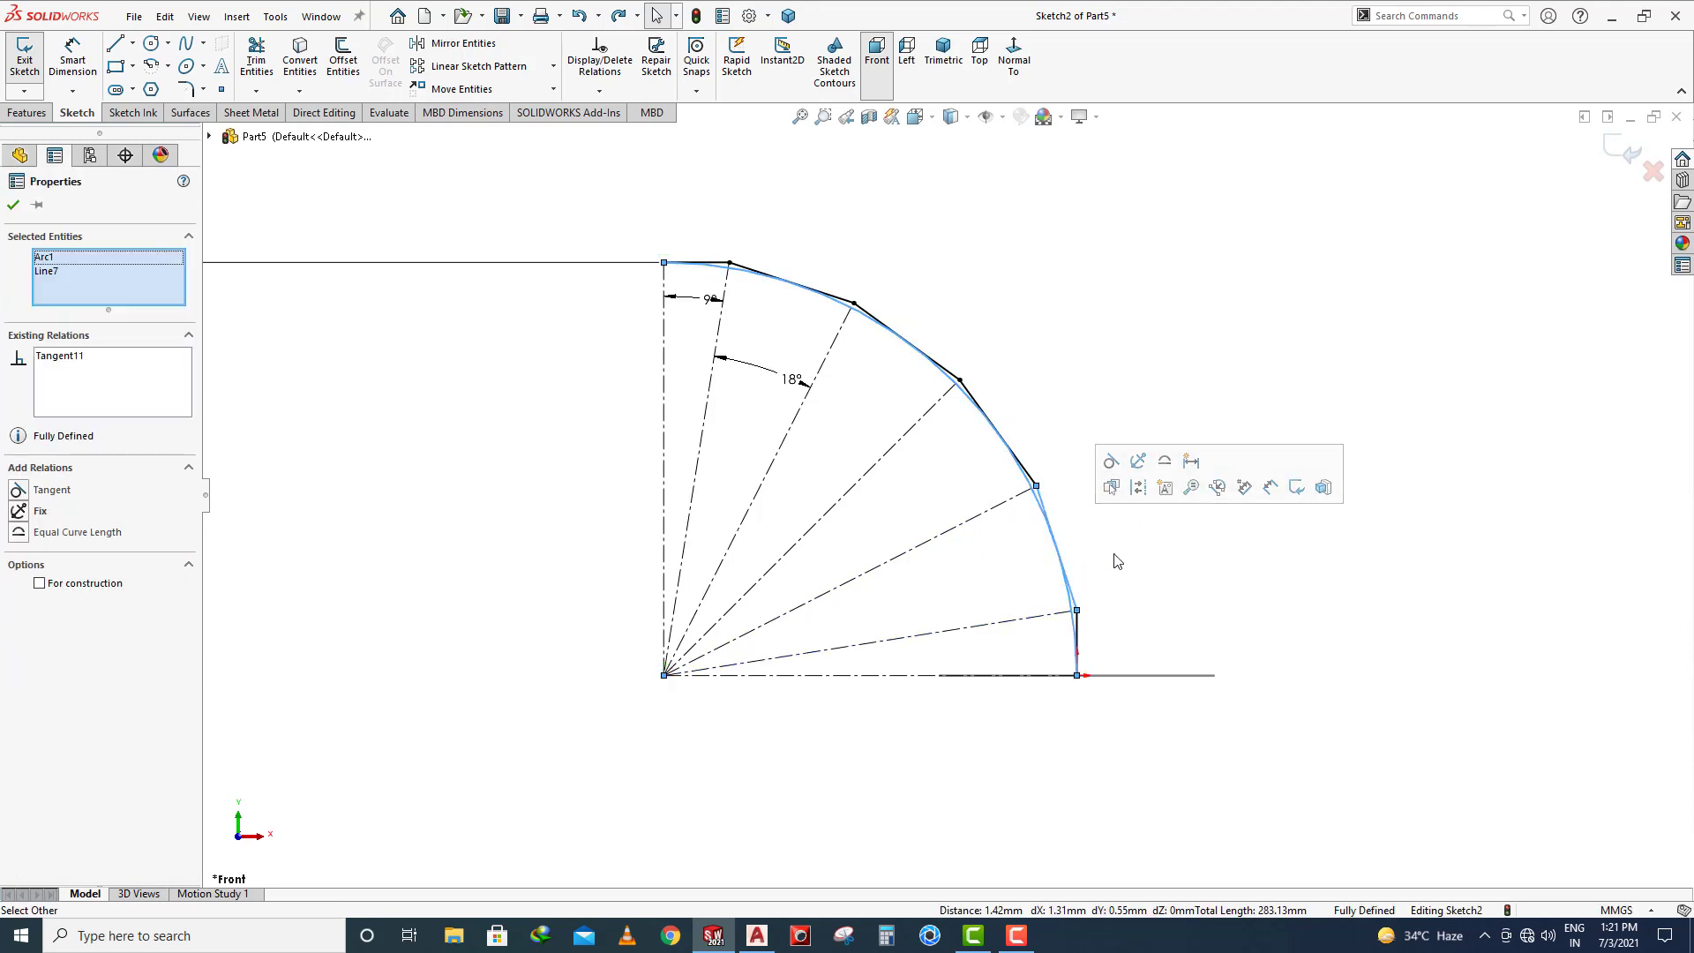
pyautogui.click(1113, 561)
# Try to make the last line of the chain tangent to the quarter arc
pyautogui.scroll(-5, 1082, 678)
pyautogui.click(1037, 434)
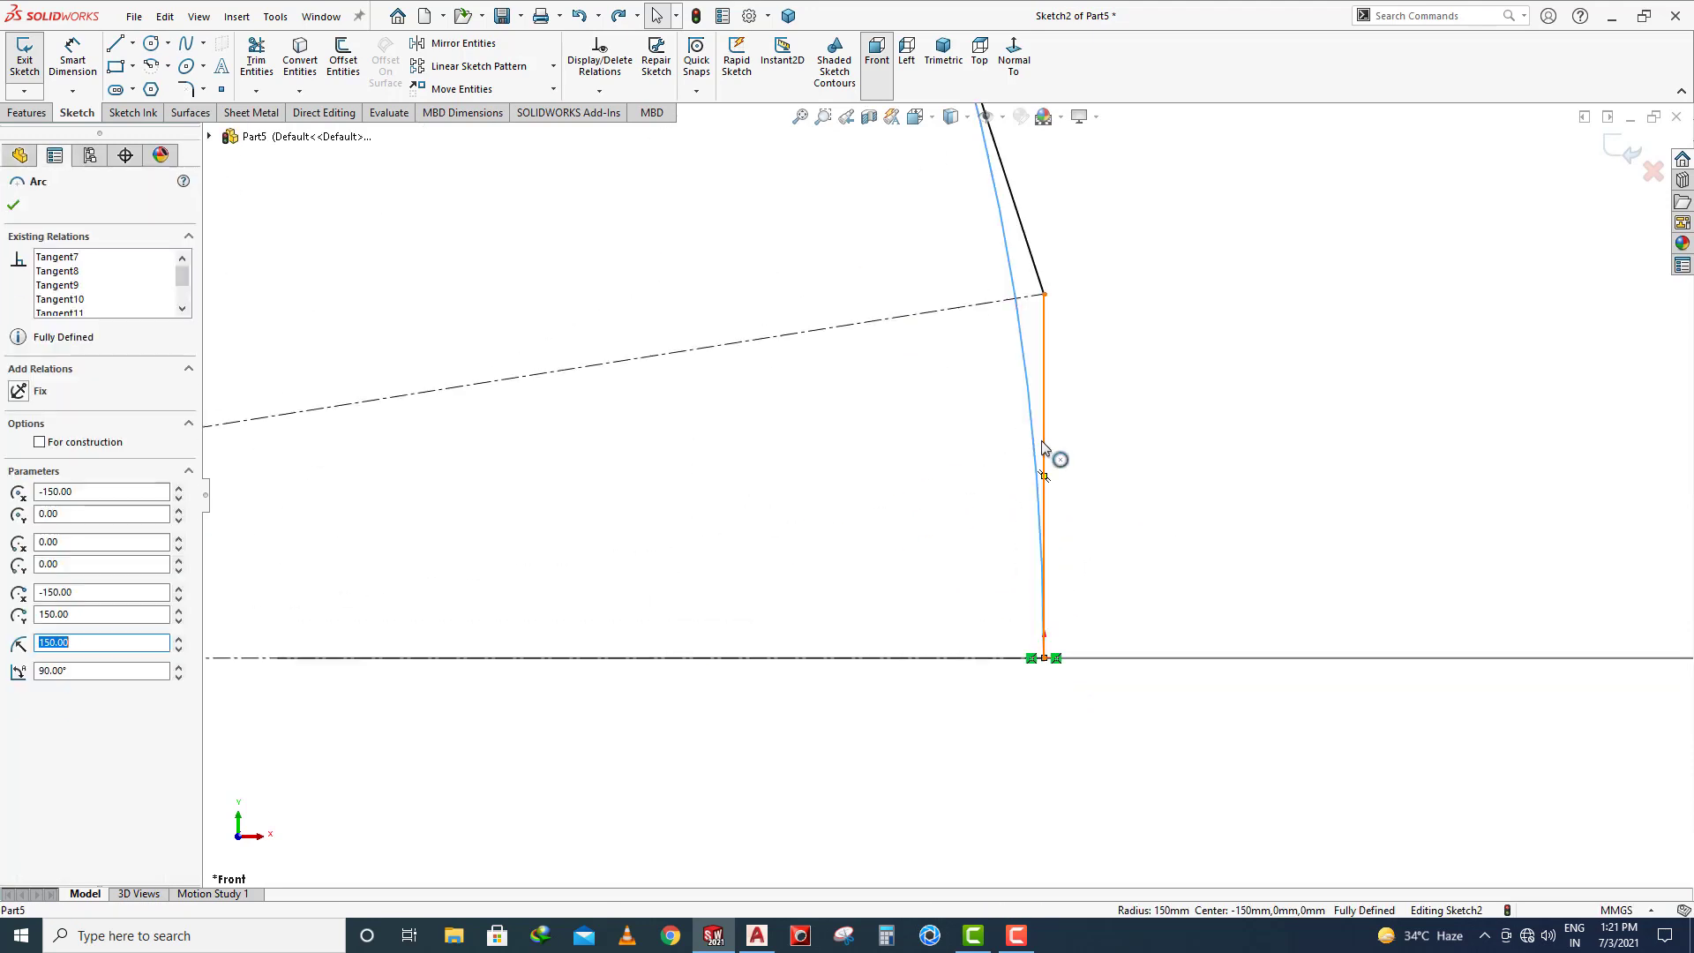
pyautogui.keyDown('ctrl'); pyautogui.click(1044, 455); pyautogui.keyUp('ctrl')
pyautogui.click(1094, 362)
pyautogui.scroll(5, 993, 554)
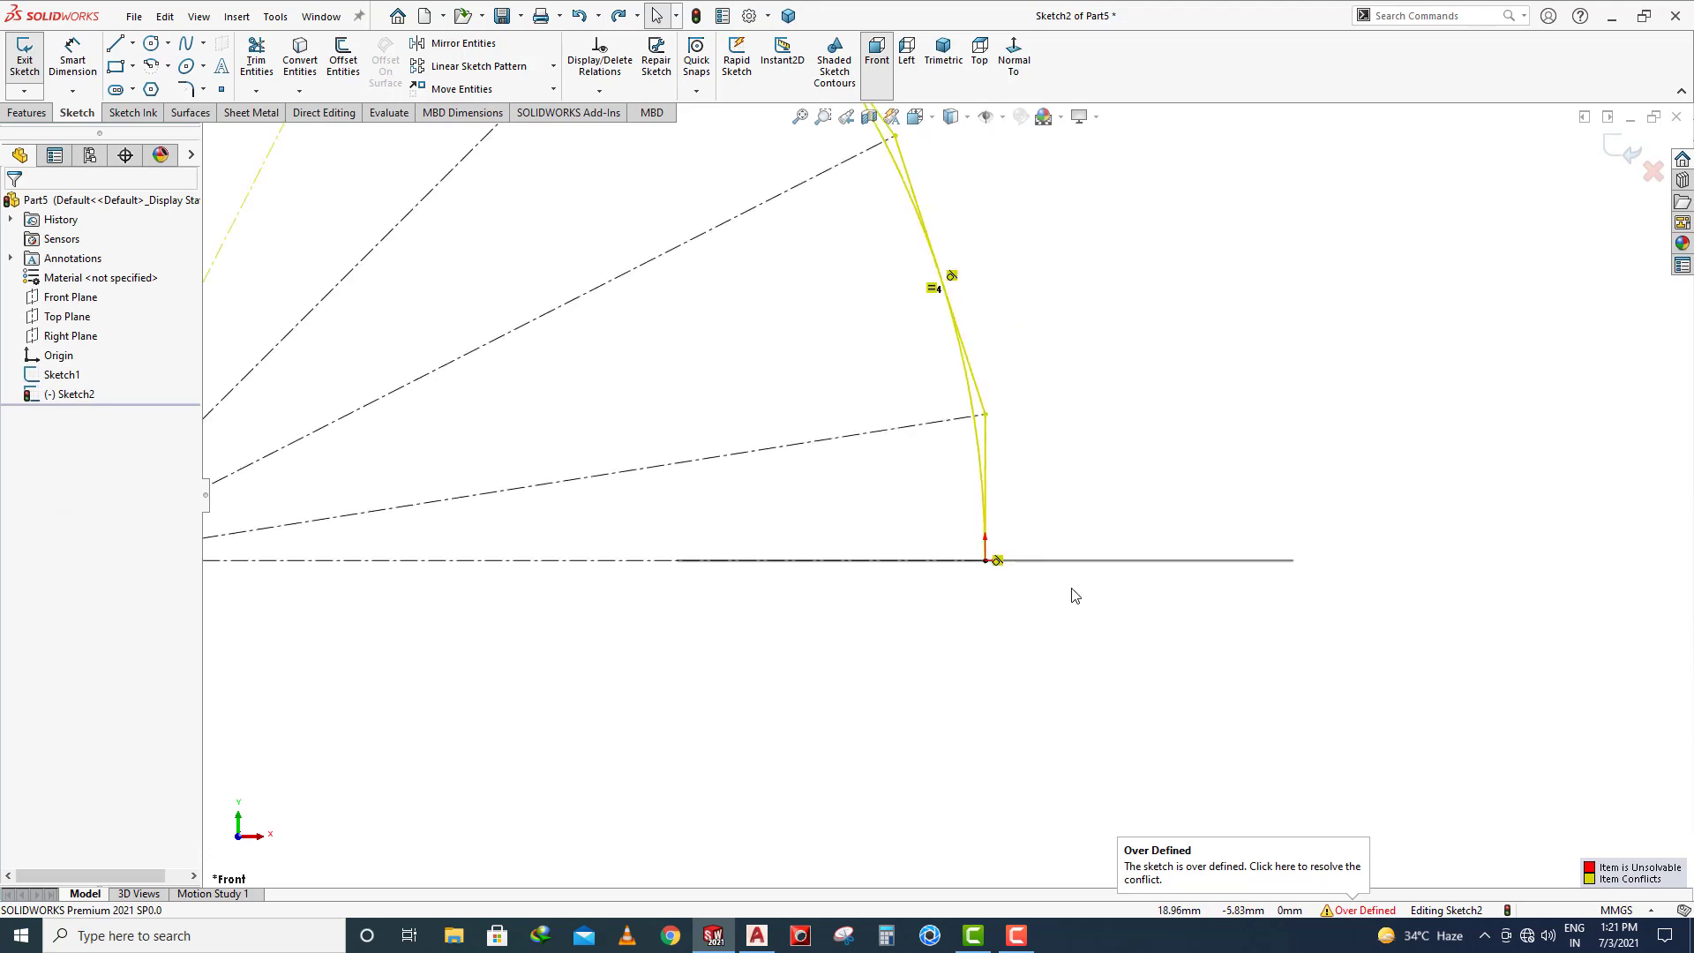
pyautogui.press('Delete')
pyautogui.scroll(6, 1015, 586)
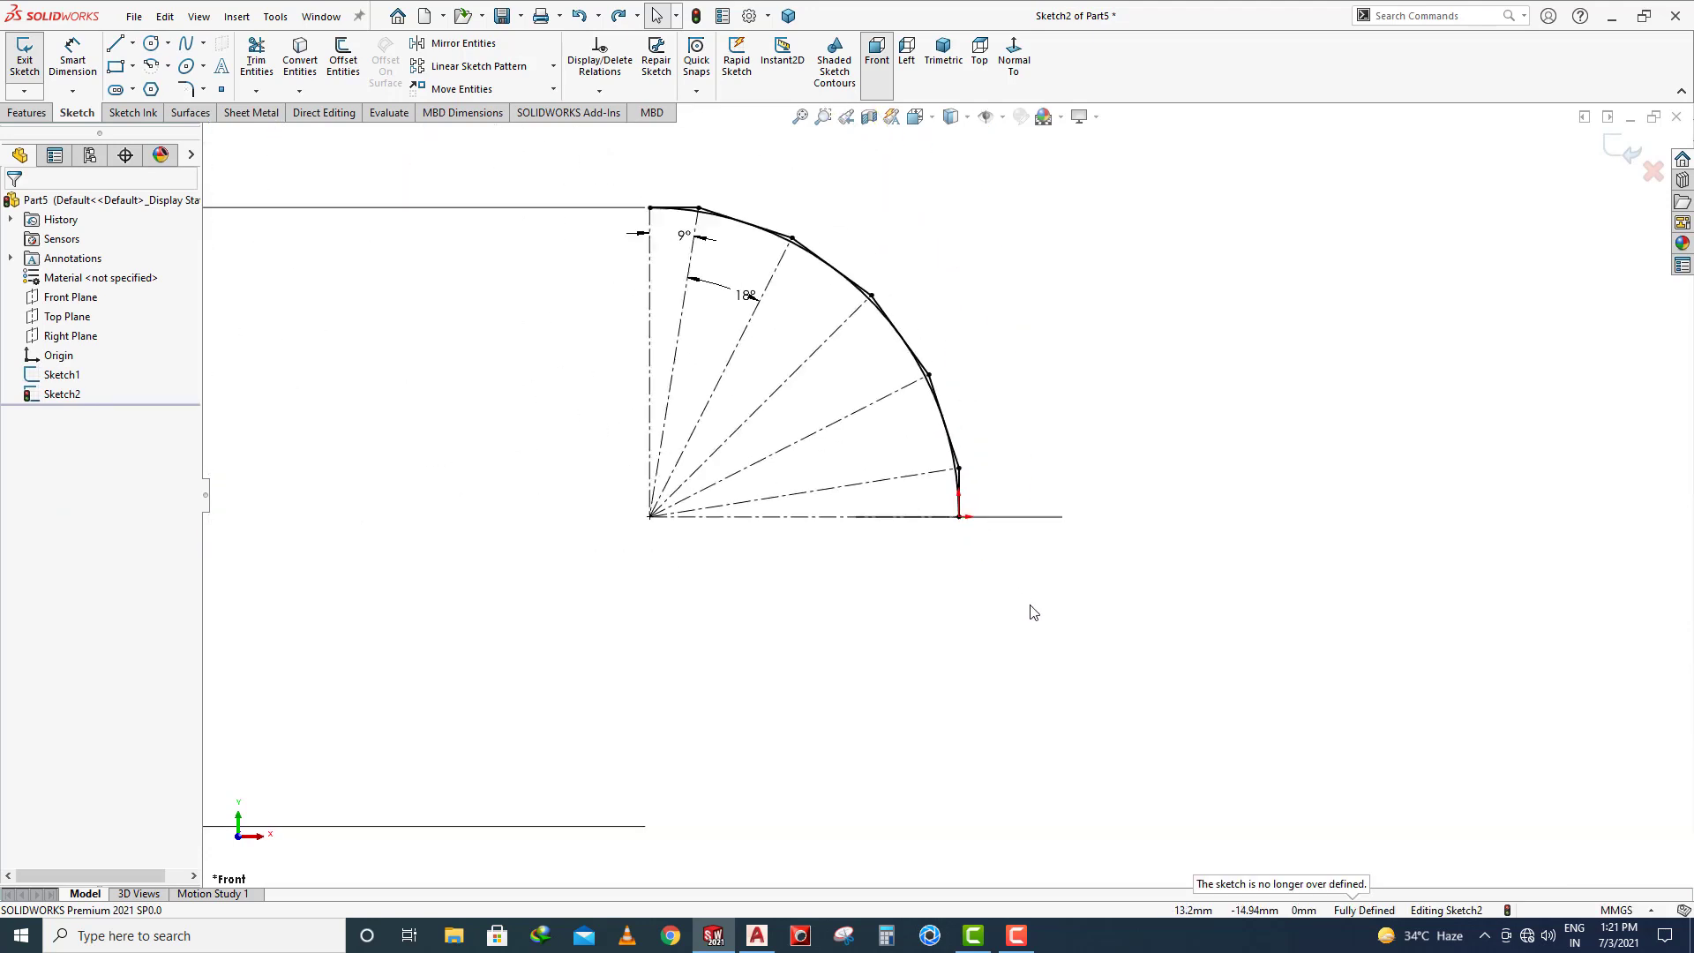
# Add a driven angle dimension between the lowest radial centerline and the horizontal centerline
pyautogui.scroll(-3, 749, 326)
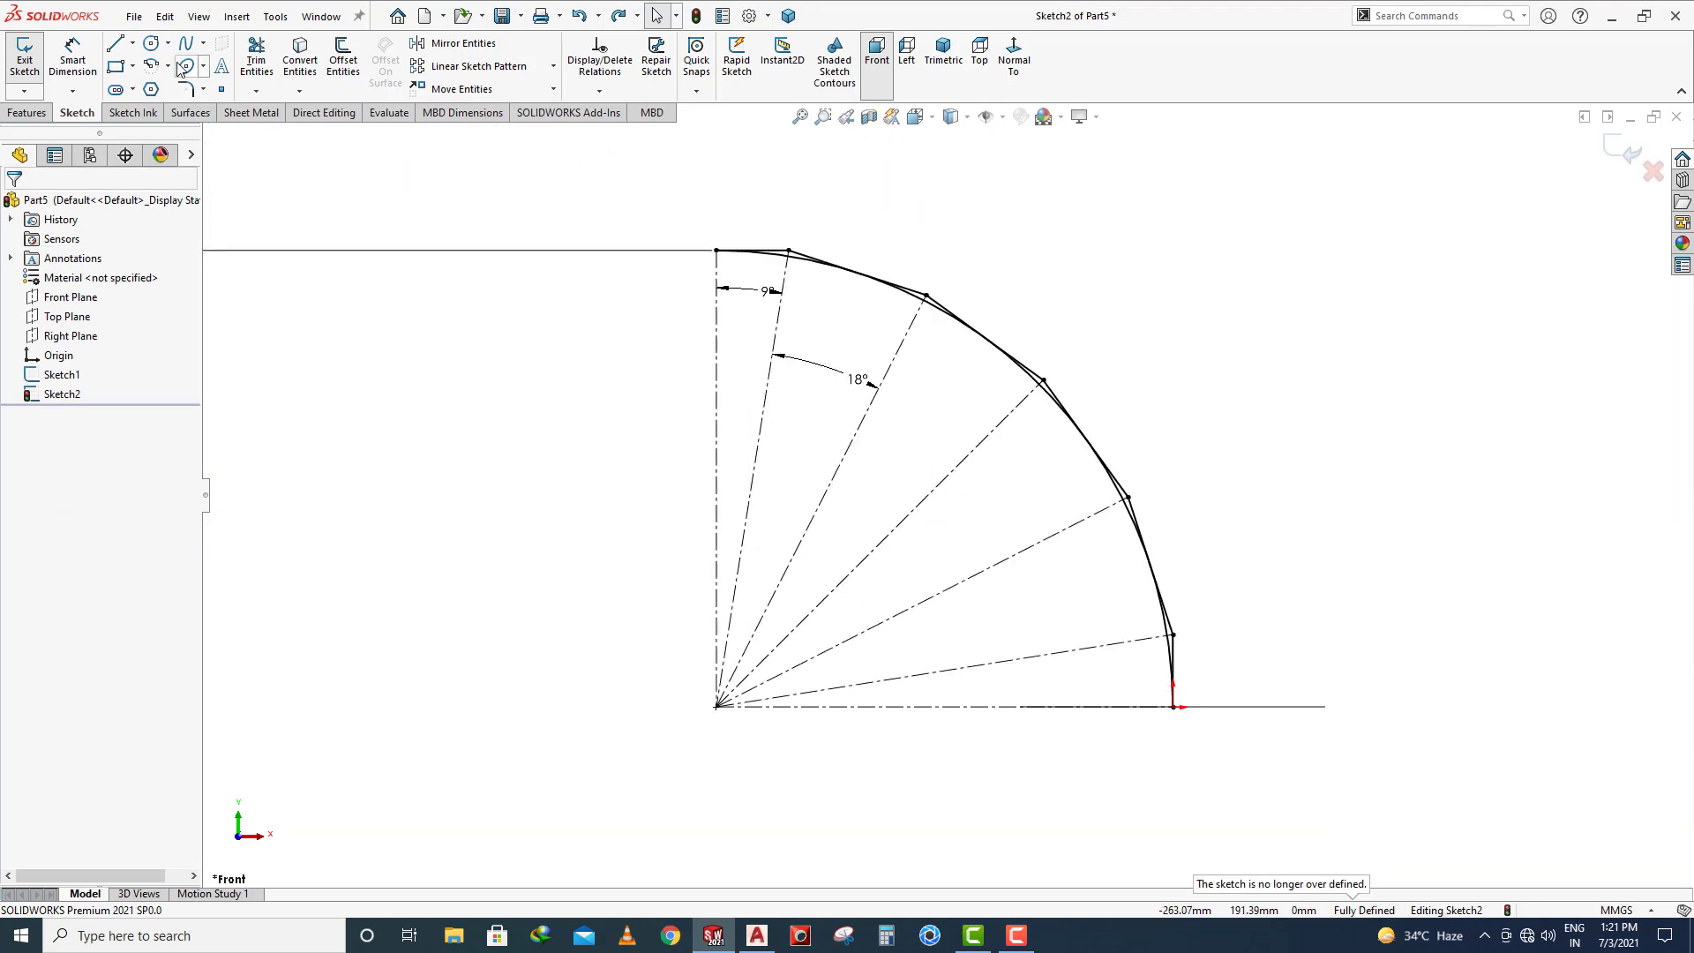
pyautogui.click(90, 62)
pyautogui.click(1084, 660)
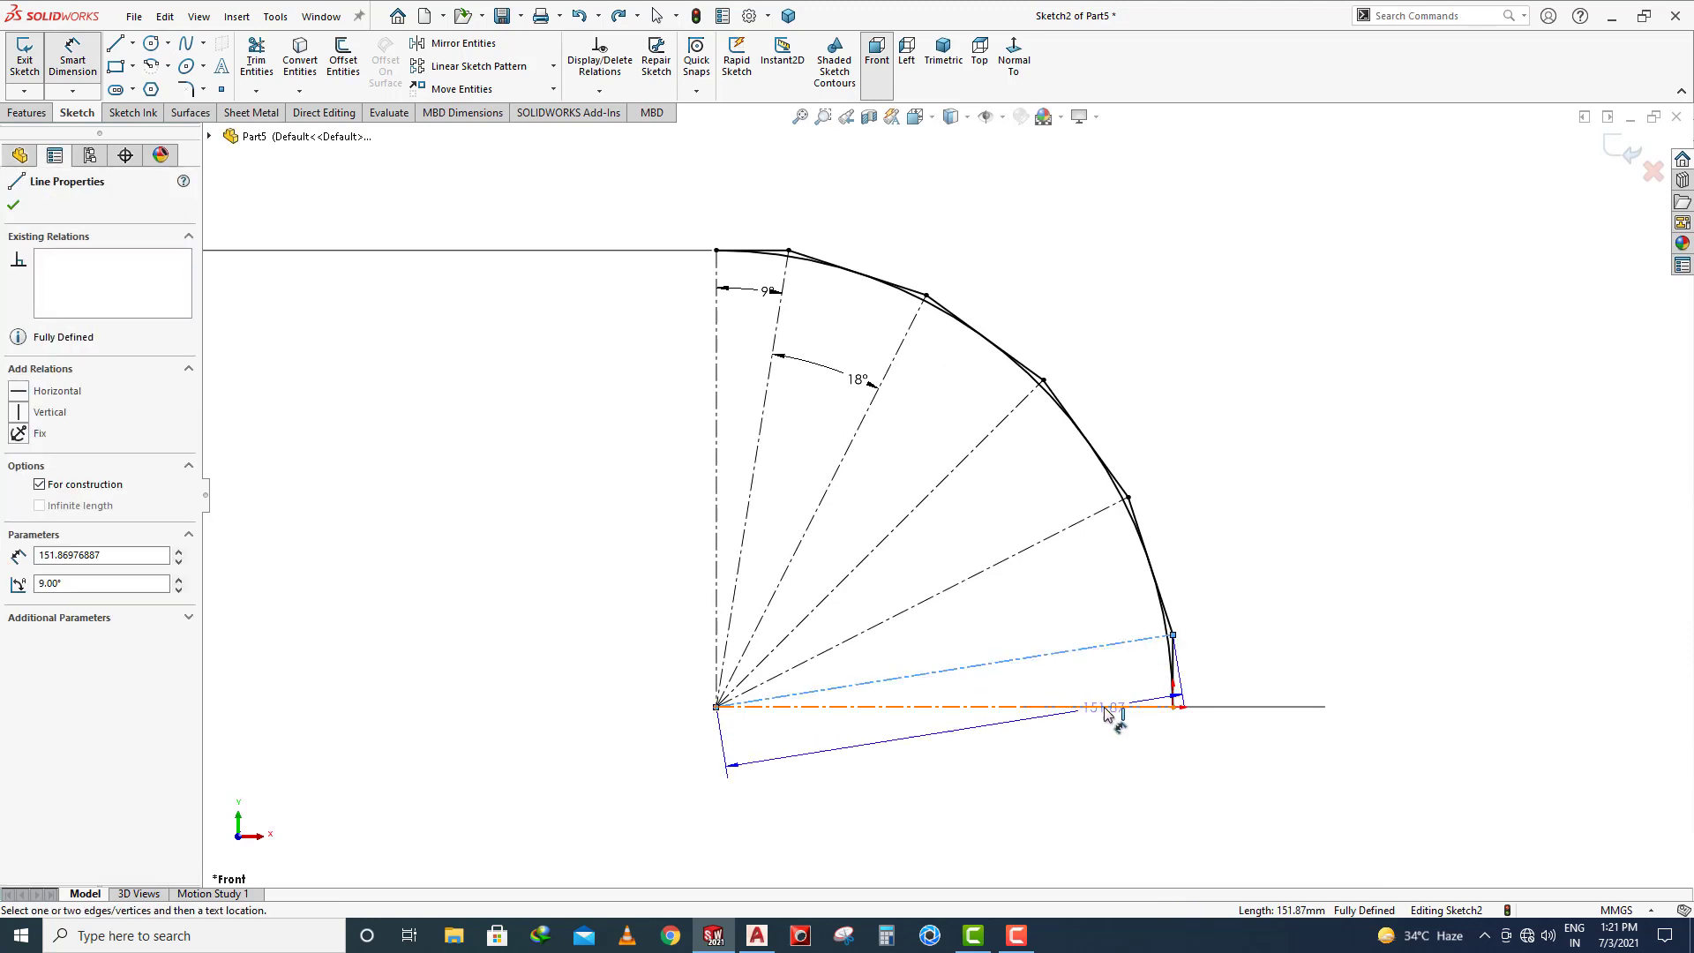
pyautogui.click(1107, 705)
pyautogui.click(1119, 676)
pyautogui.click(961, 464)
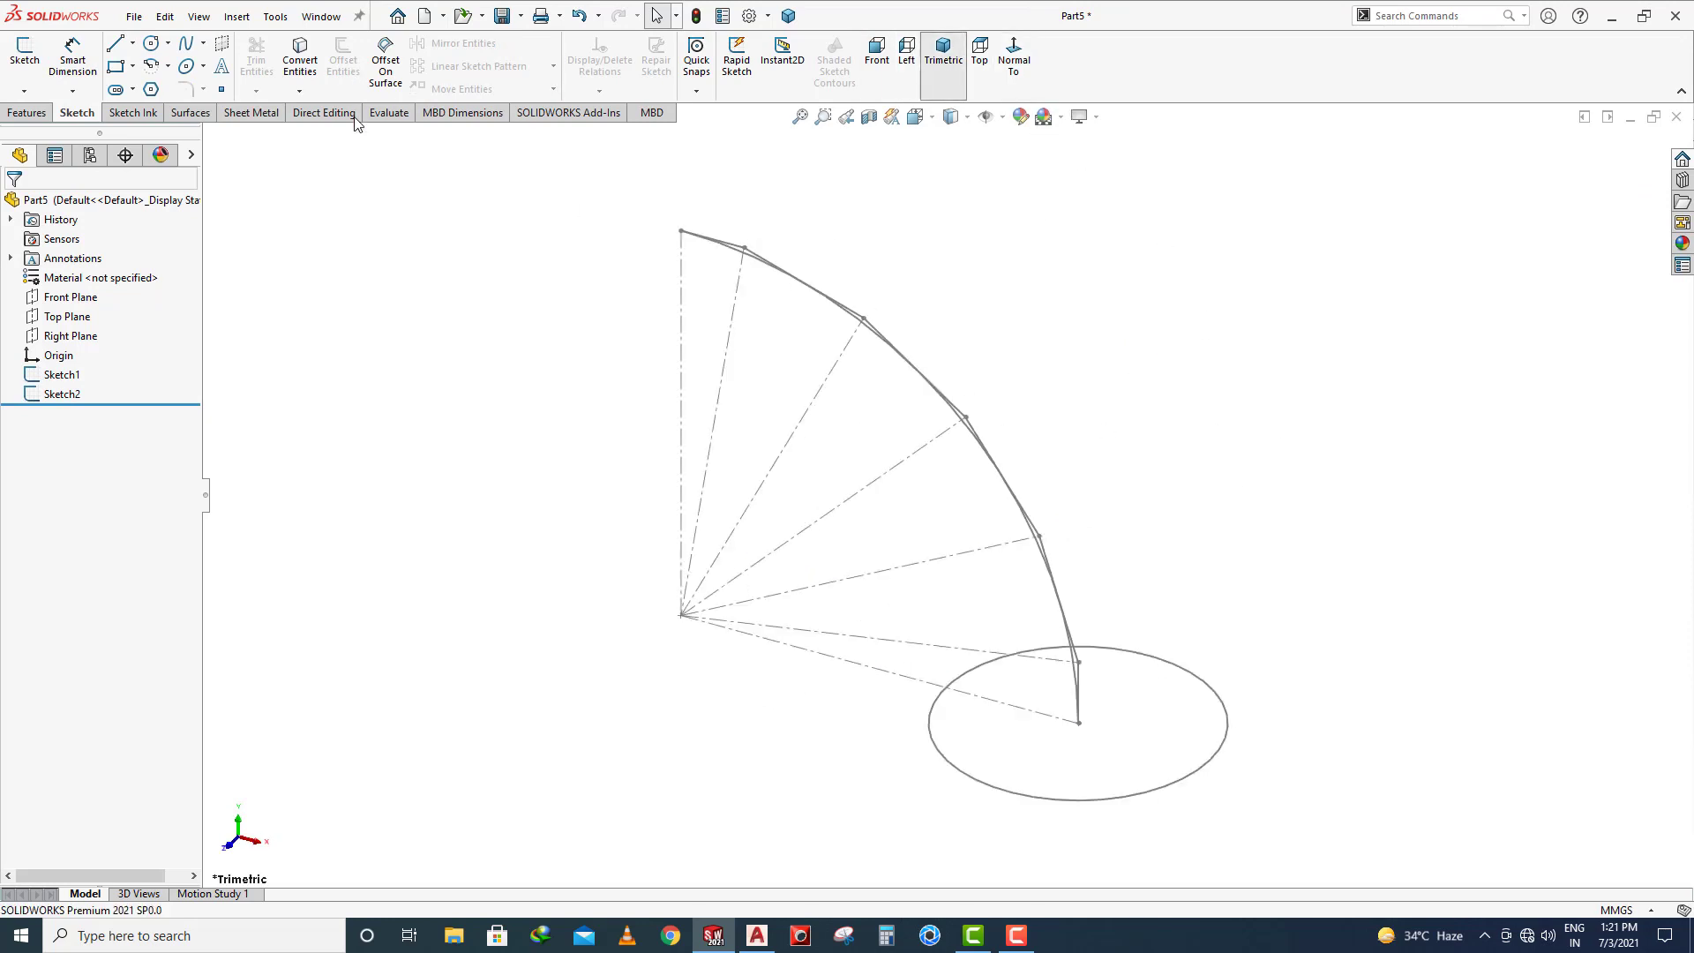
pyautogui.click(38, 116)
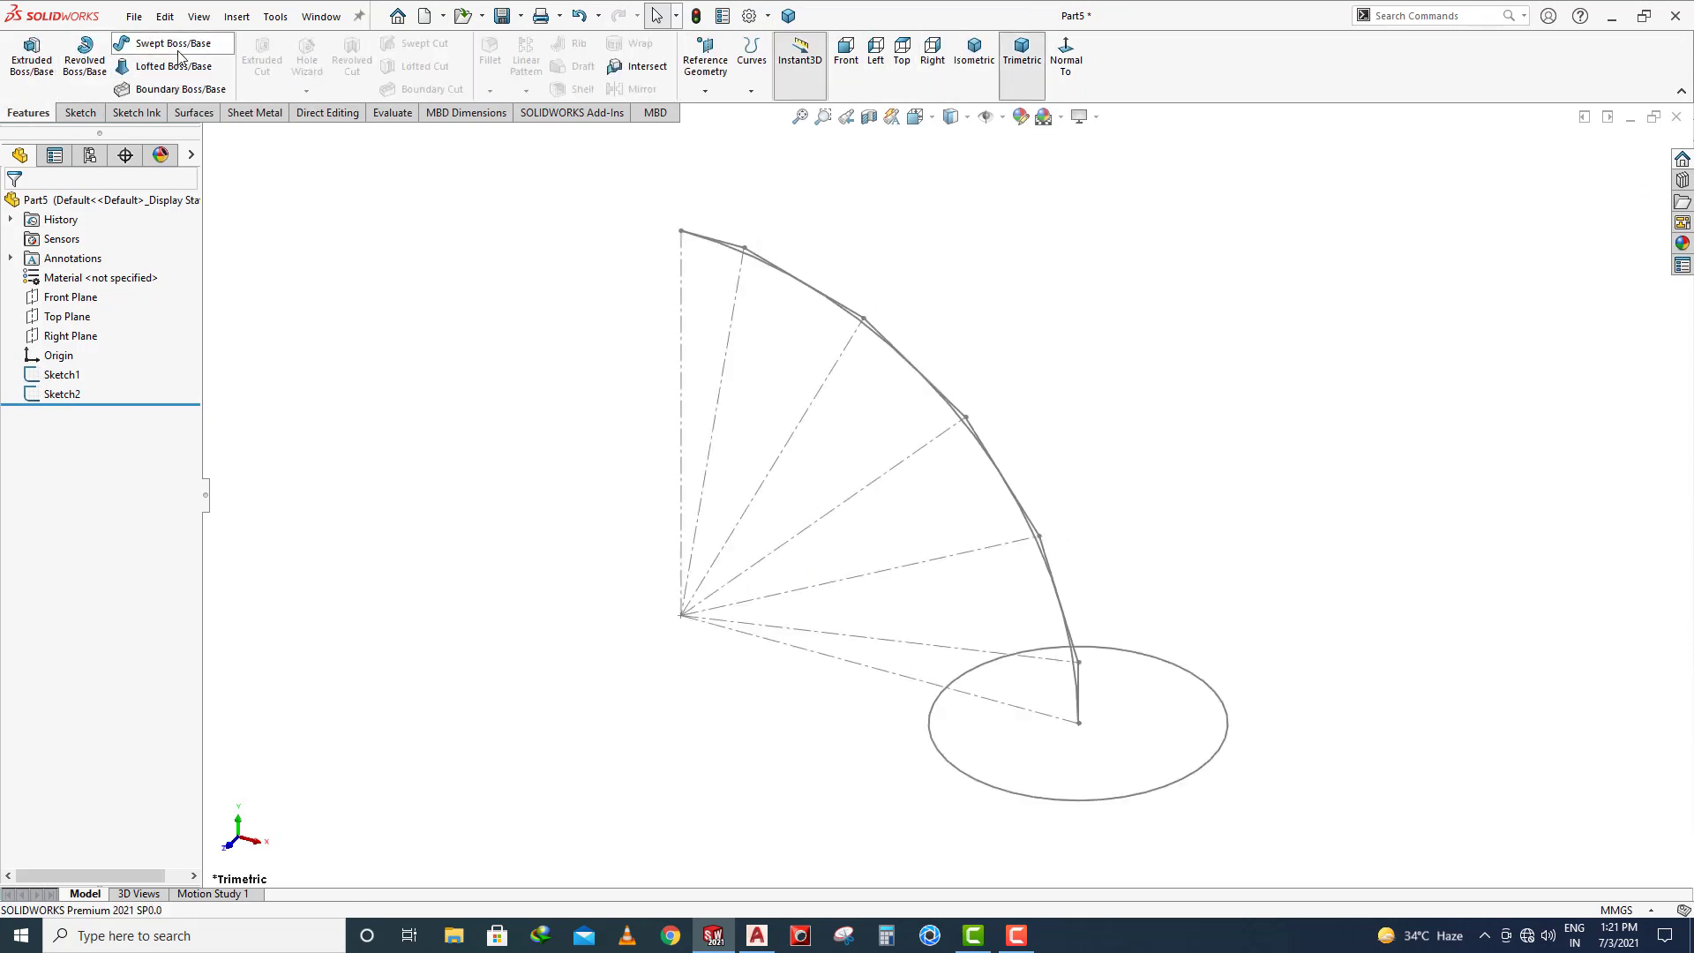
pyautogui.click(176, 46)
pyautogui.click(1172, 667)
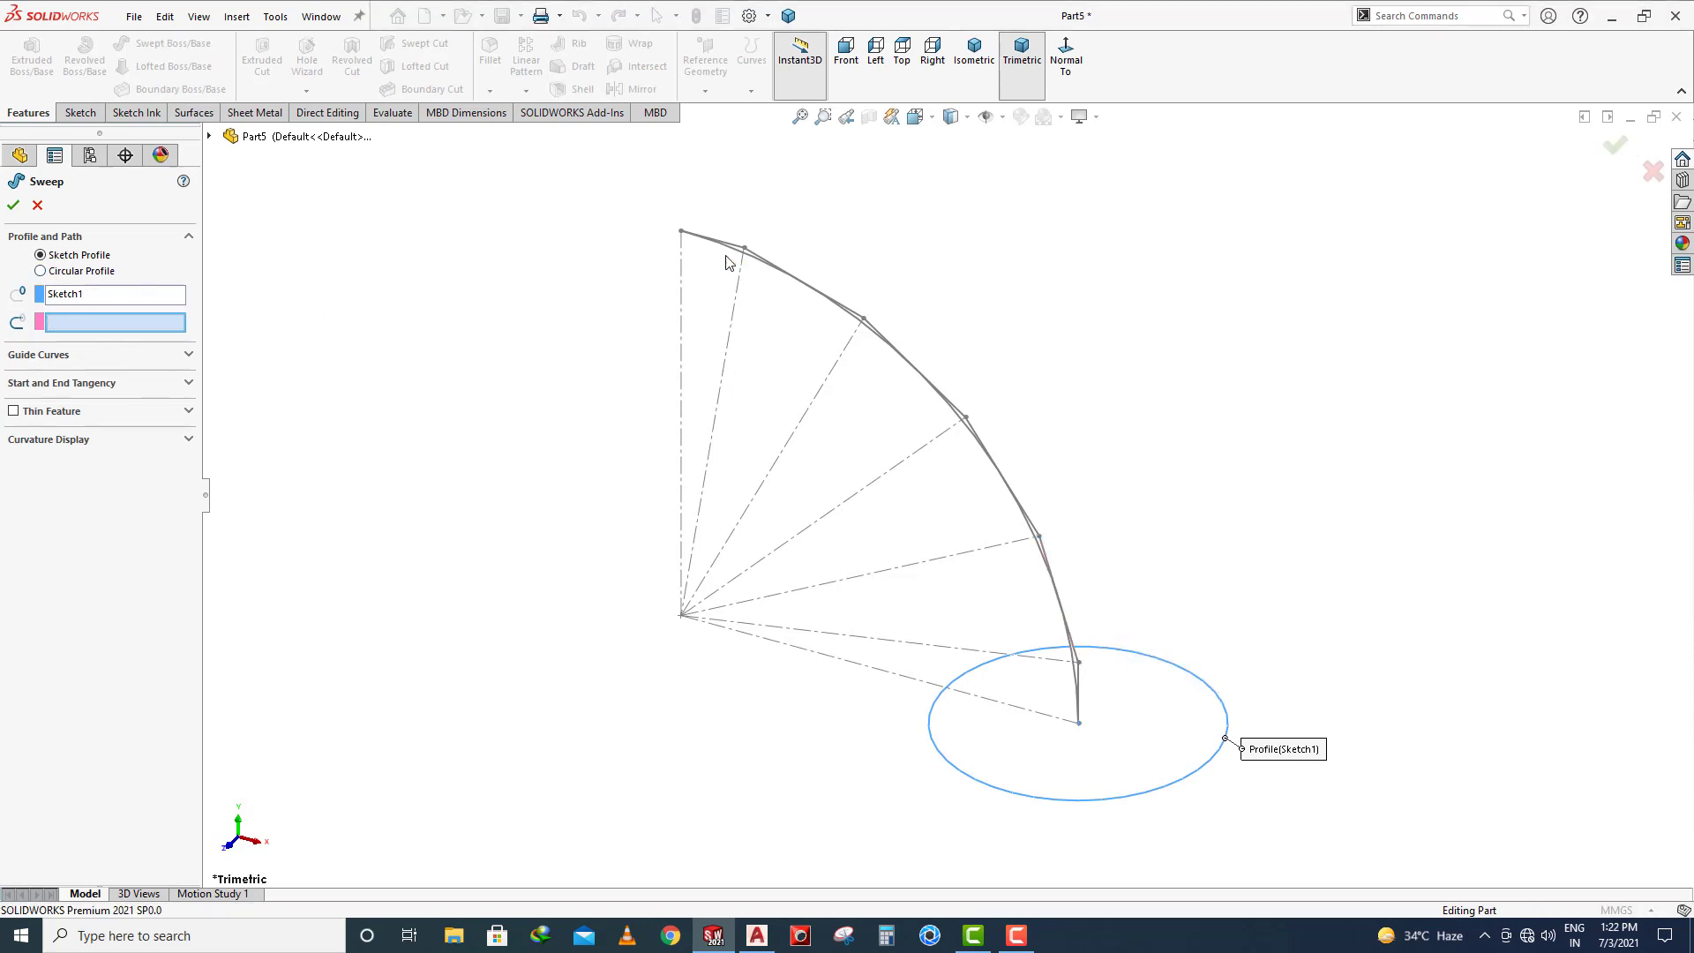
pyautogui.press('Escape')
# Edit the path sketch to convert the quarter arc to construction geometry, leaving only the line chain as path
pyautogui.click(65, 397)
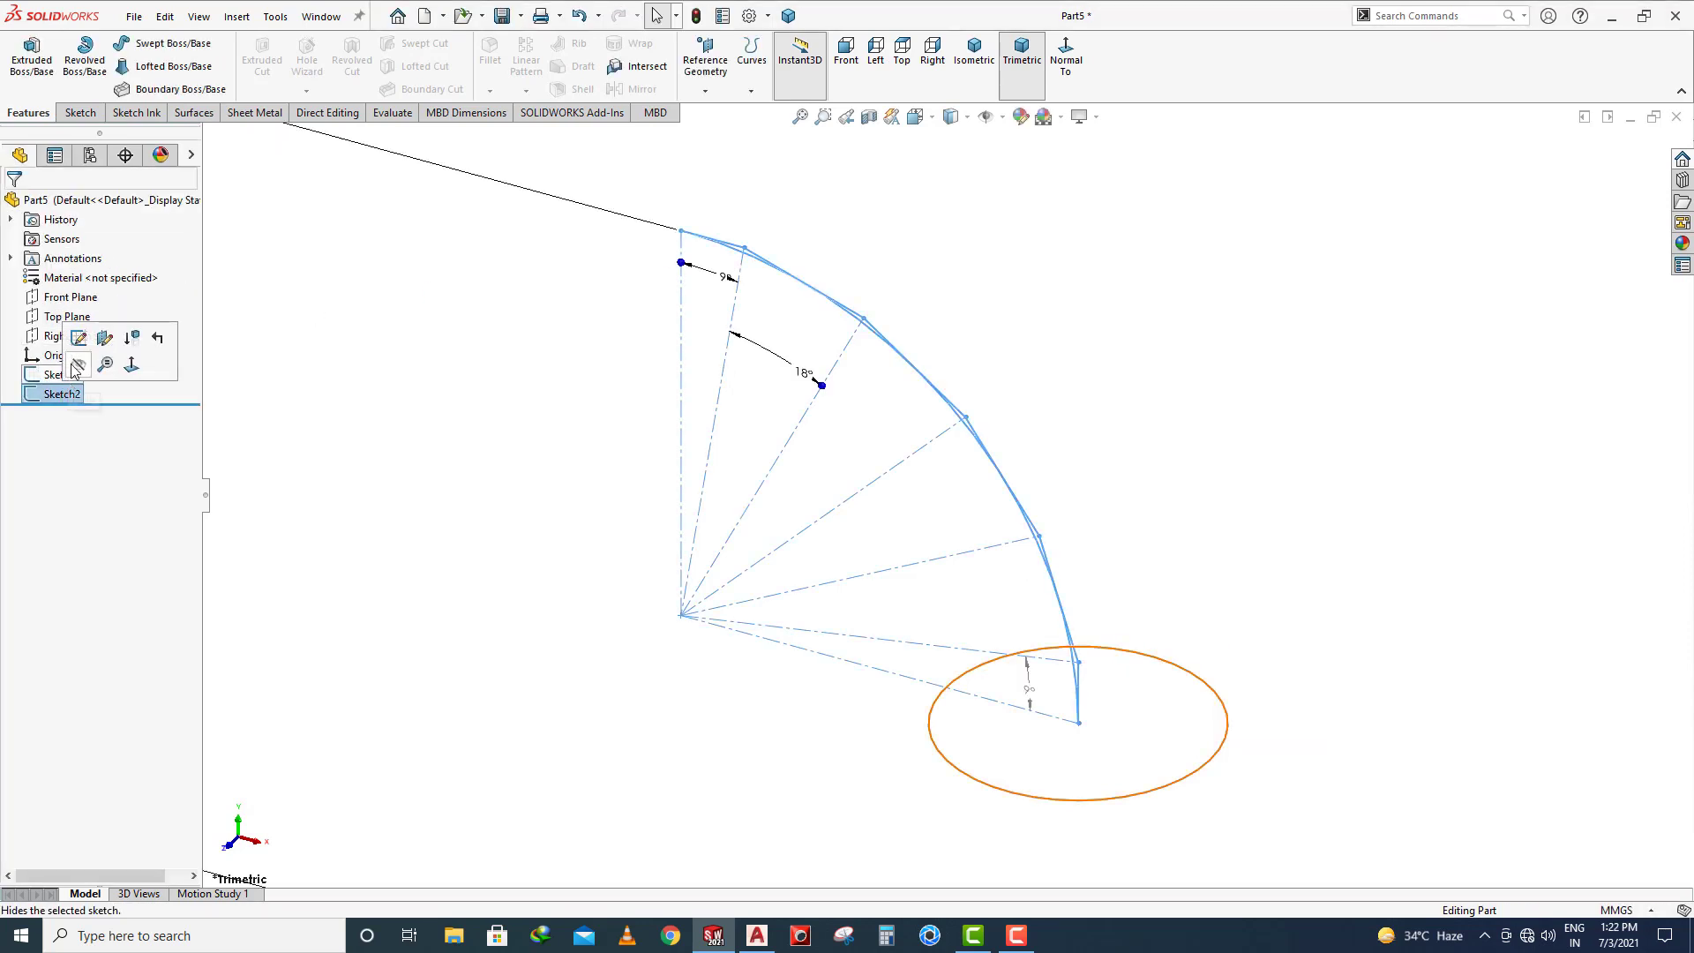
pyautogui.click(75, 338)
pyautogui.scroll(-2, 694, 301)
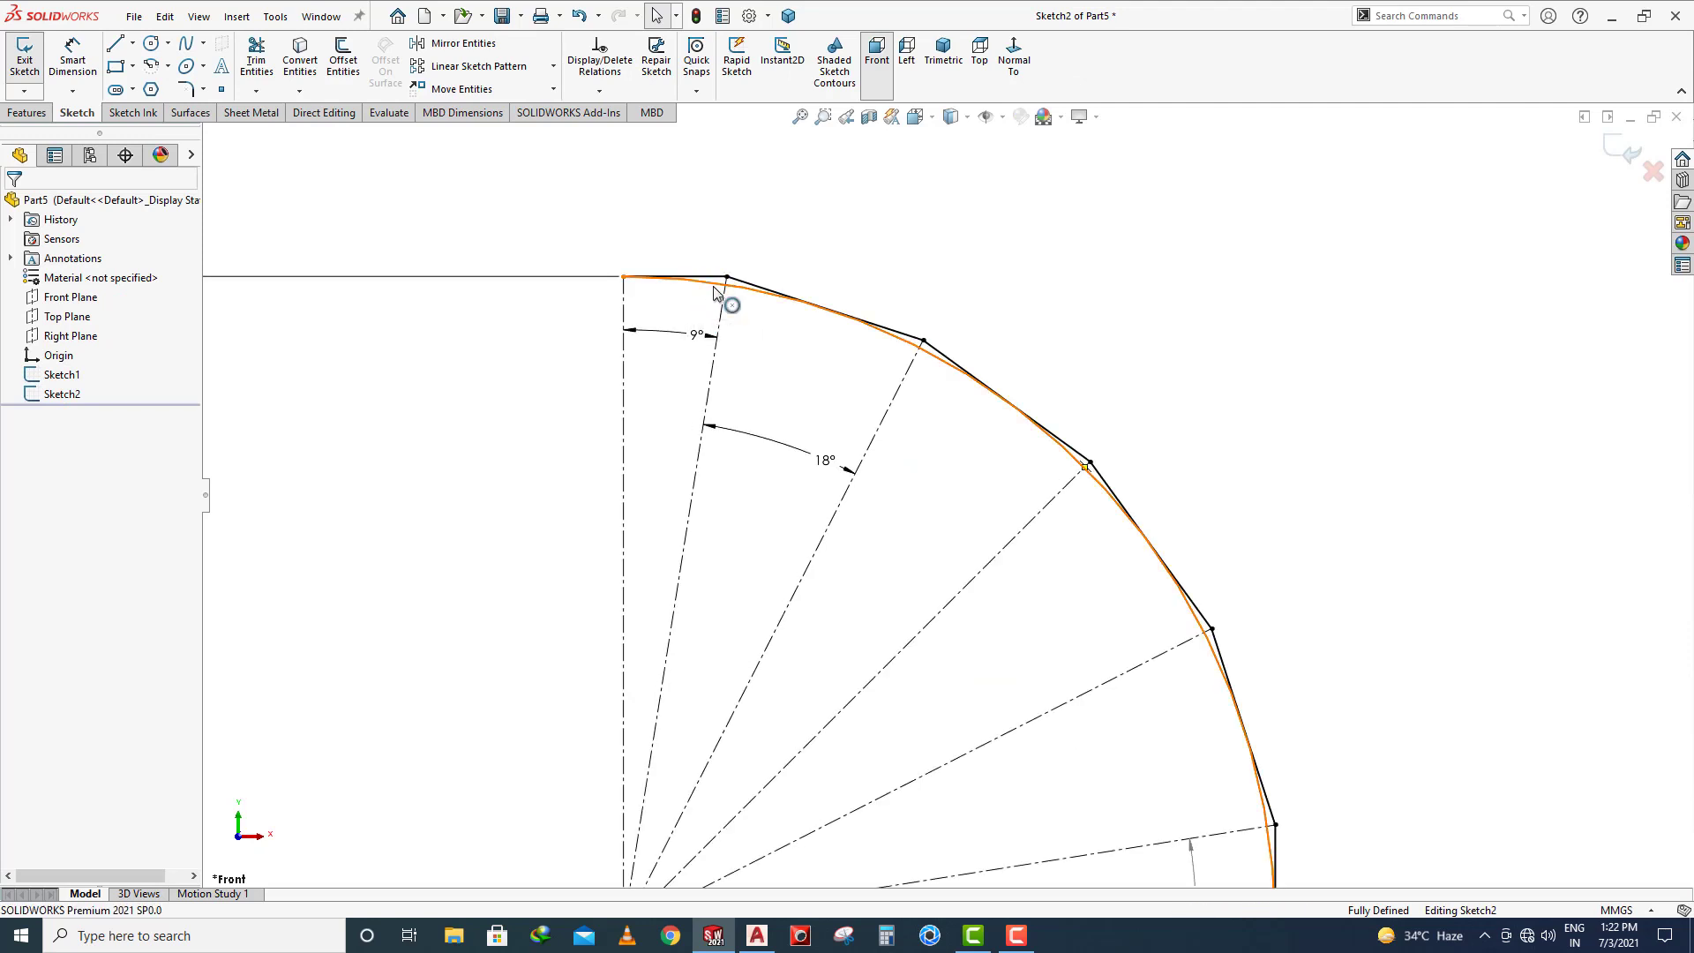
pyautogui.click(717, 282)
pyautogui.click(871, 185)
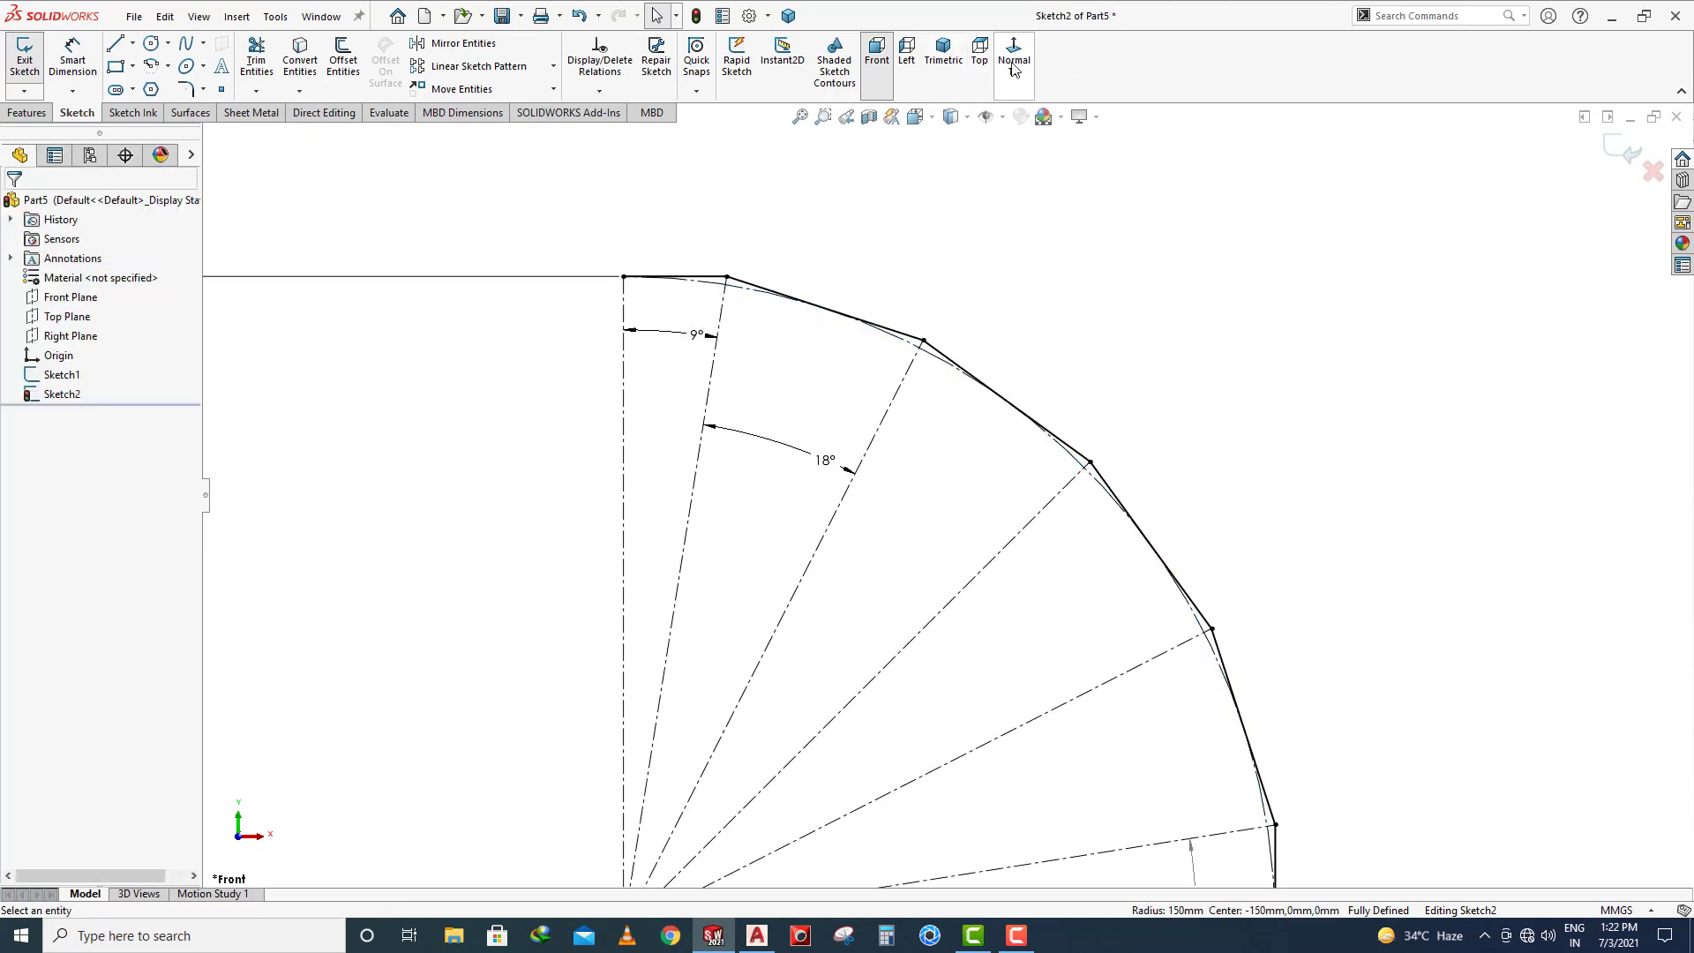
pyautogui.click(943, 53)
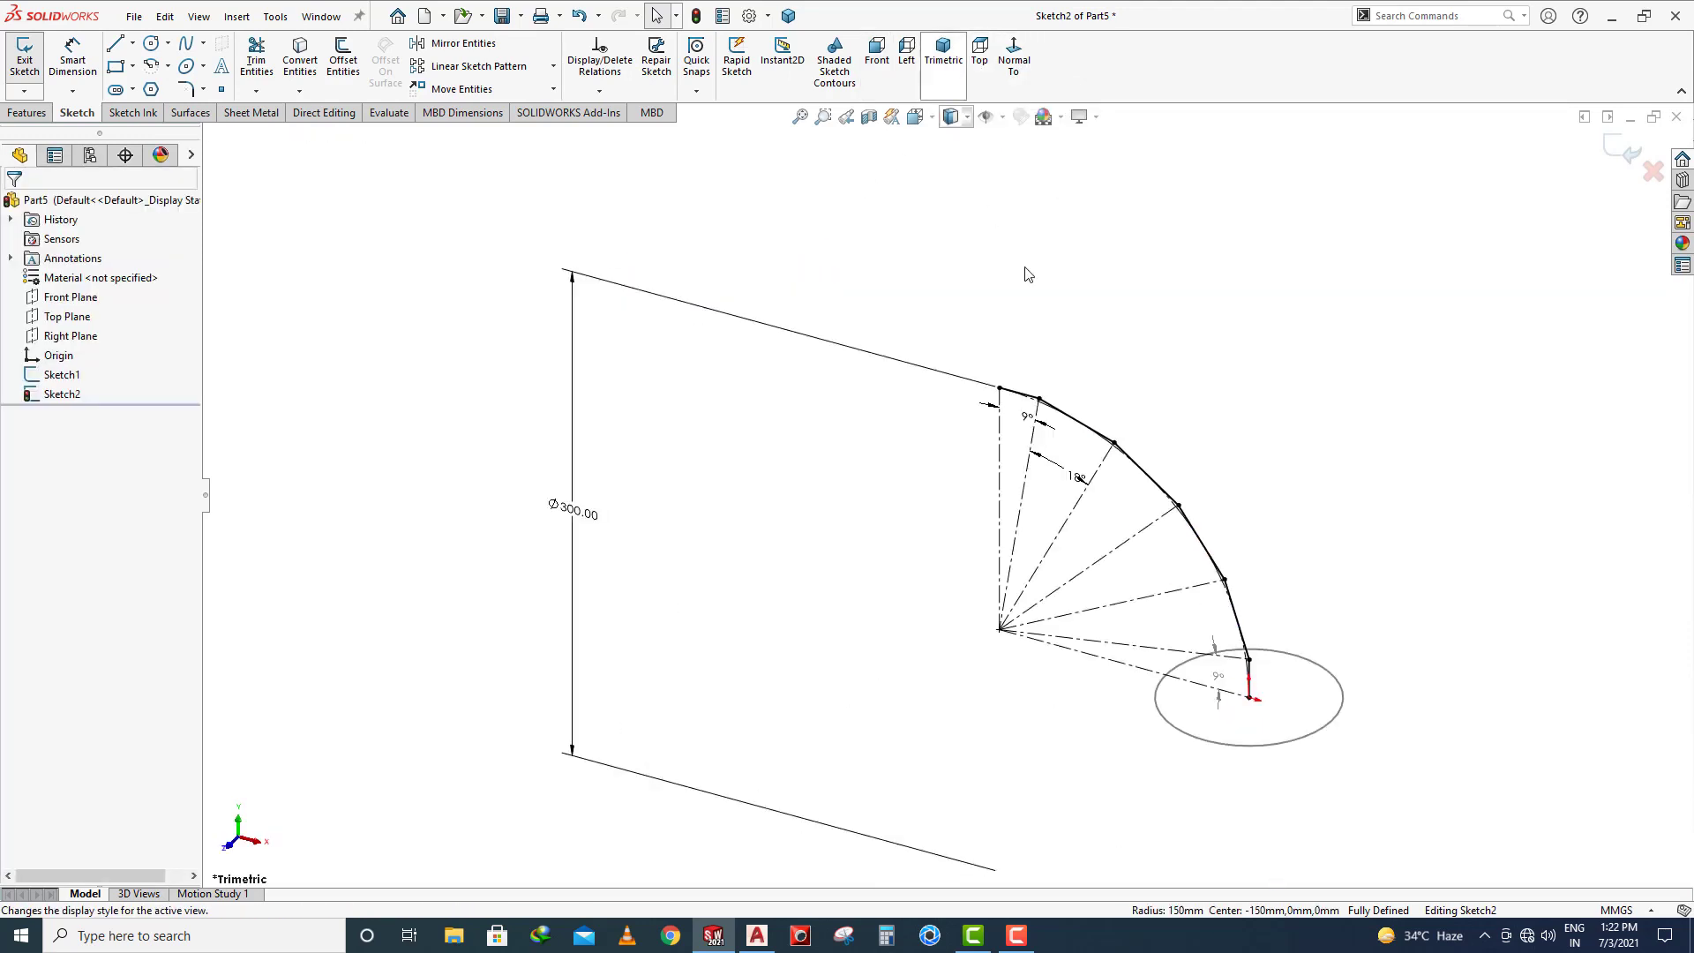
pyautogui.click(1627, 166)
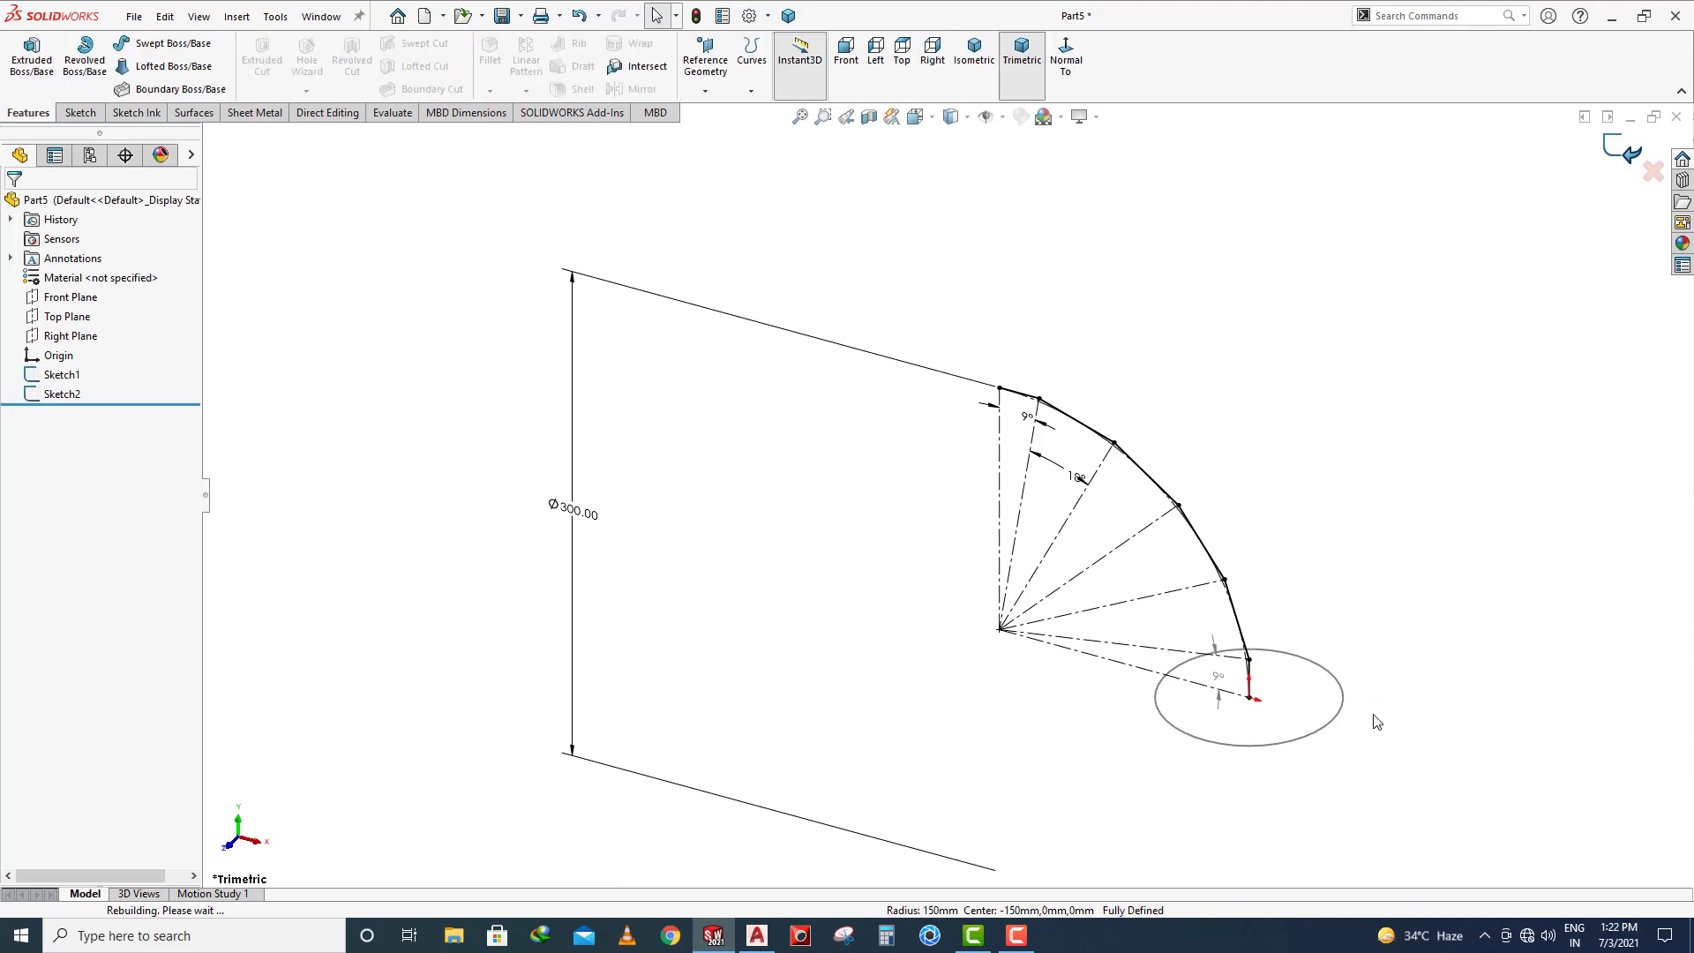
# Create a Swept Boss/Base with the circle sketch as profile and the segmented line chain as path
pyautogui.click(157, 44)
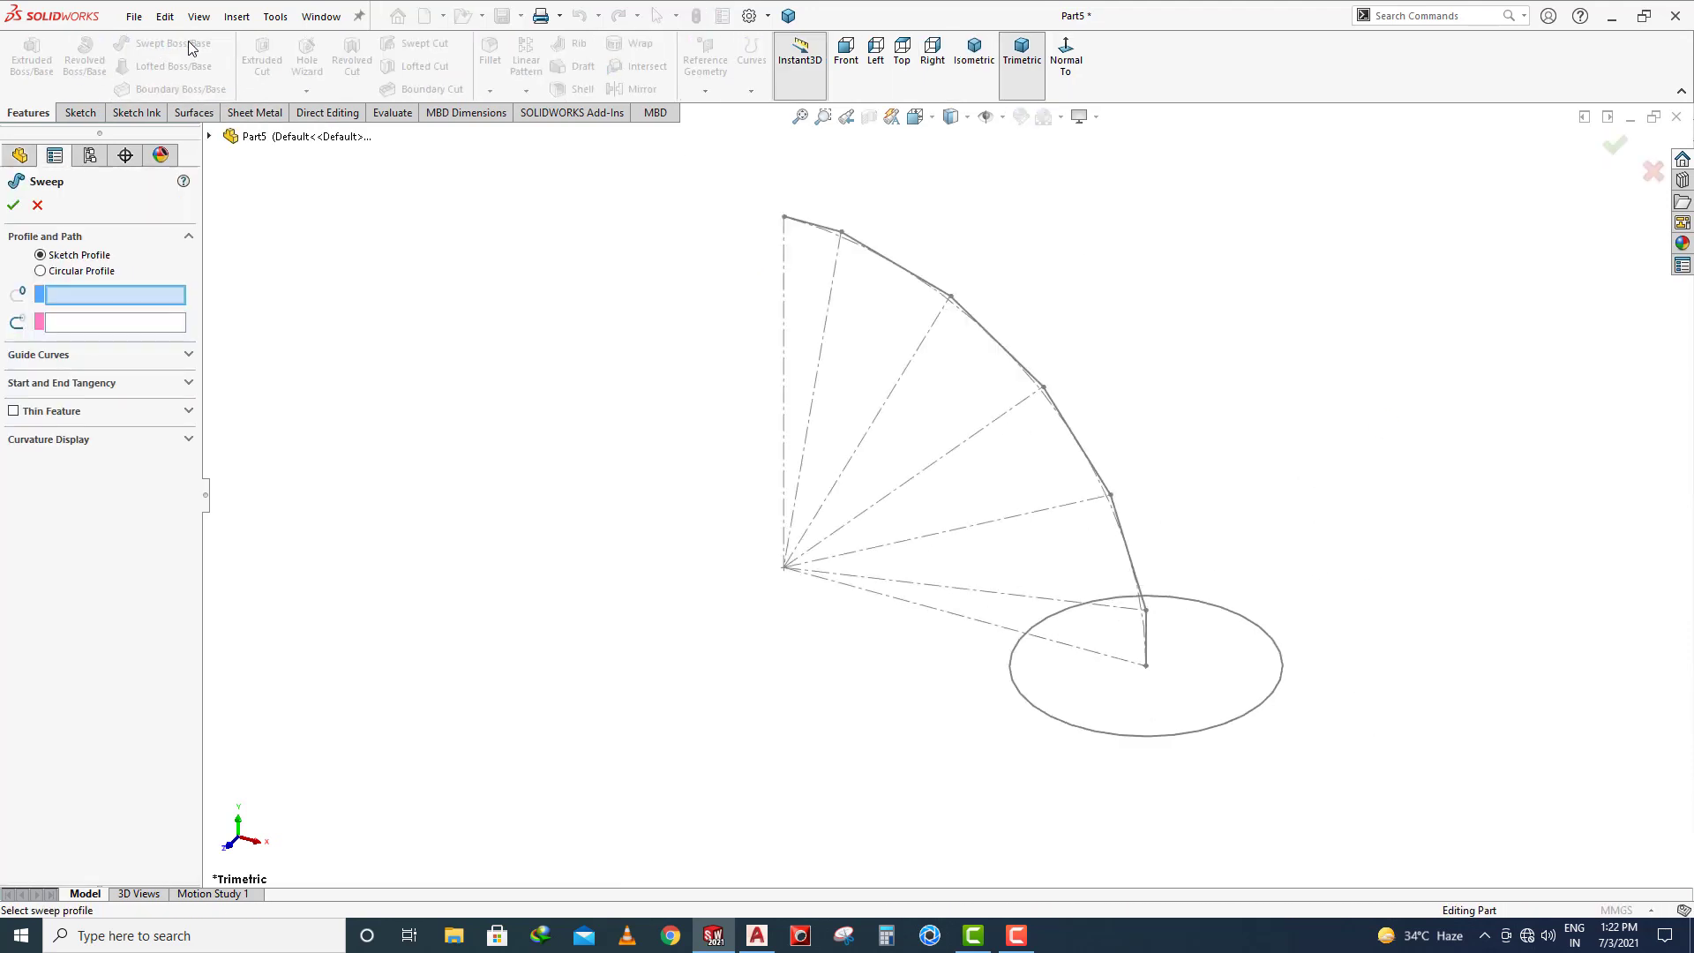
pyautogui.click(1200, 607)
pyautogui.click(1102, 479)
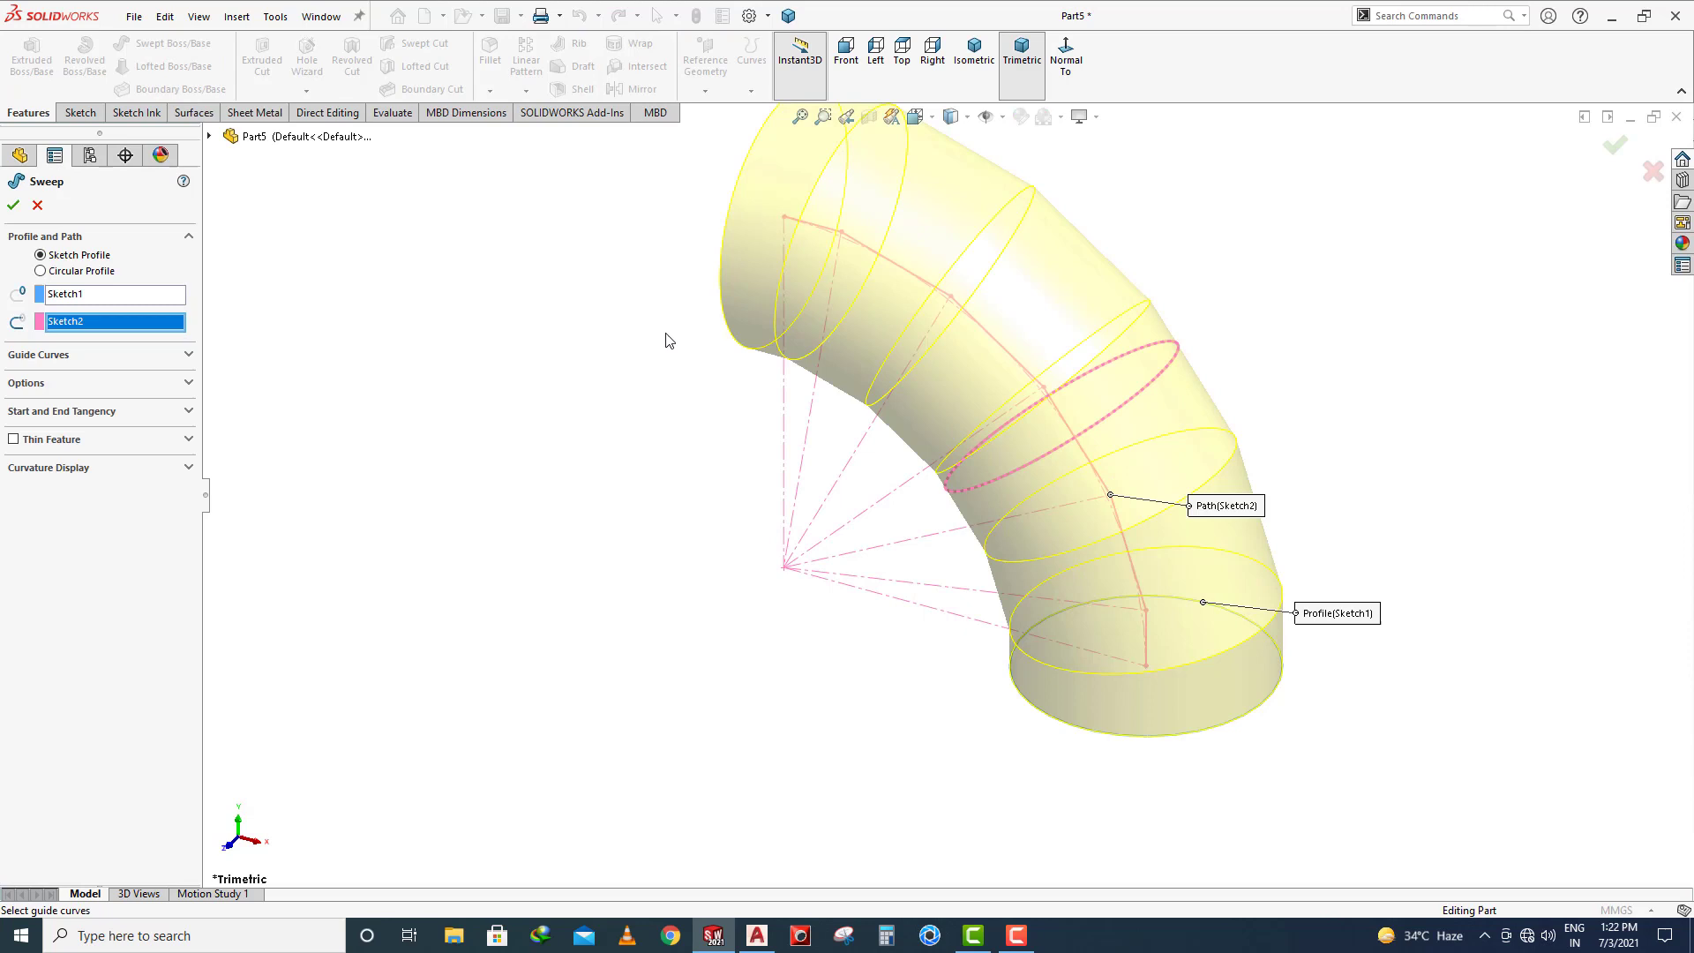
pyautogui.click(13, 207)
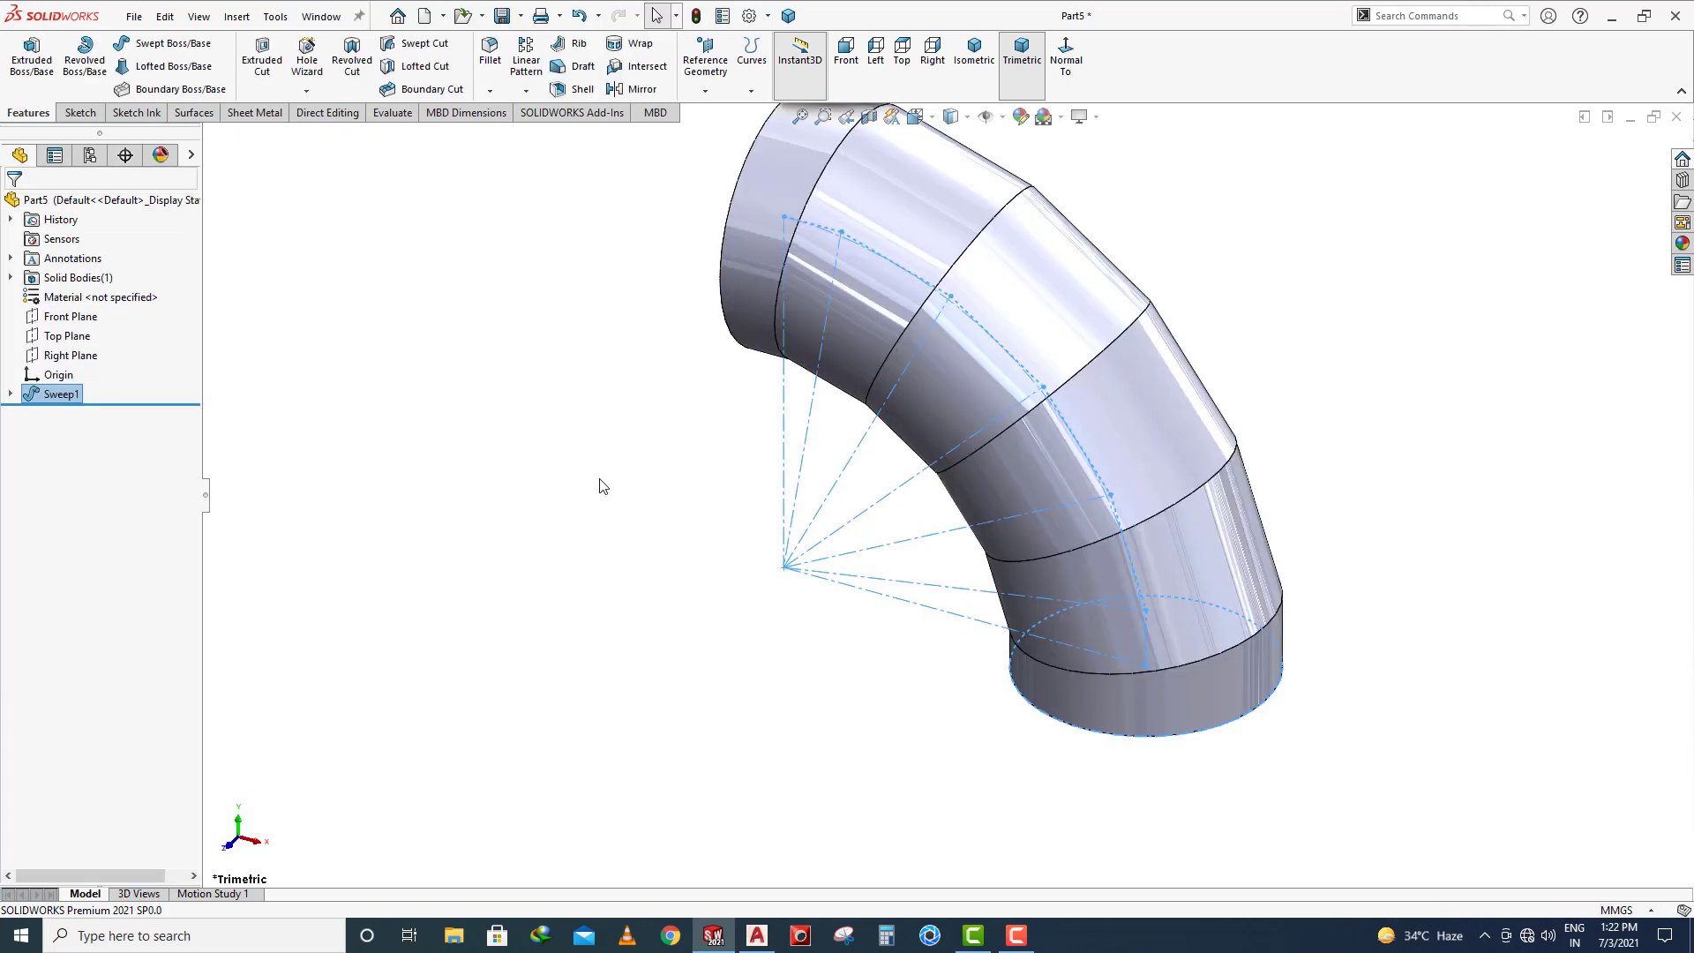
# Shell the swept elbow to a 1.6 mm wall thickness, removing both circular end faces
pyautogui.click(579, 90)
pyautogui.moveTo(643, 219); pyautogui.dragTo(843, 226, button='middle')
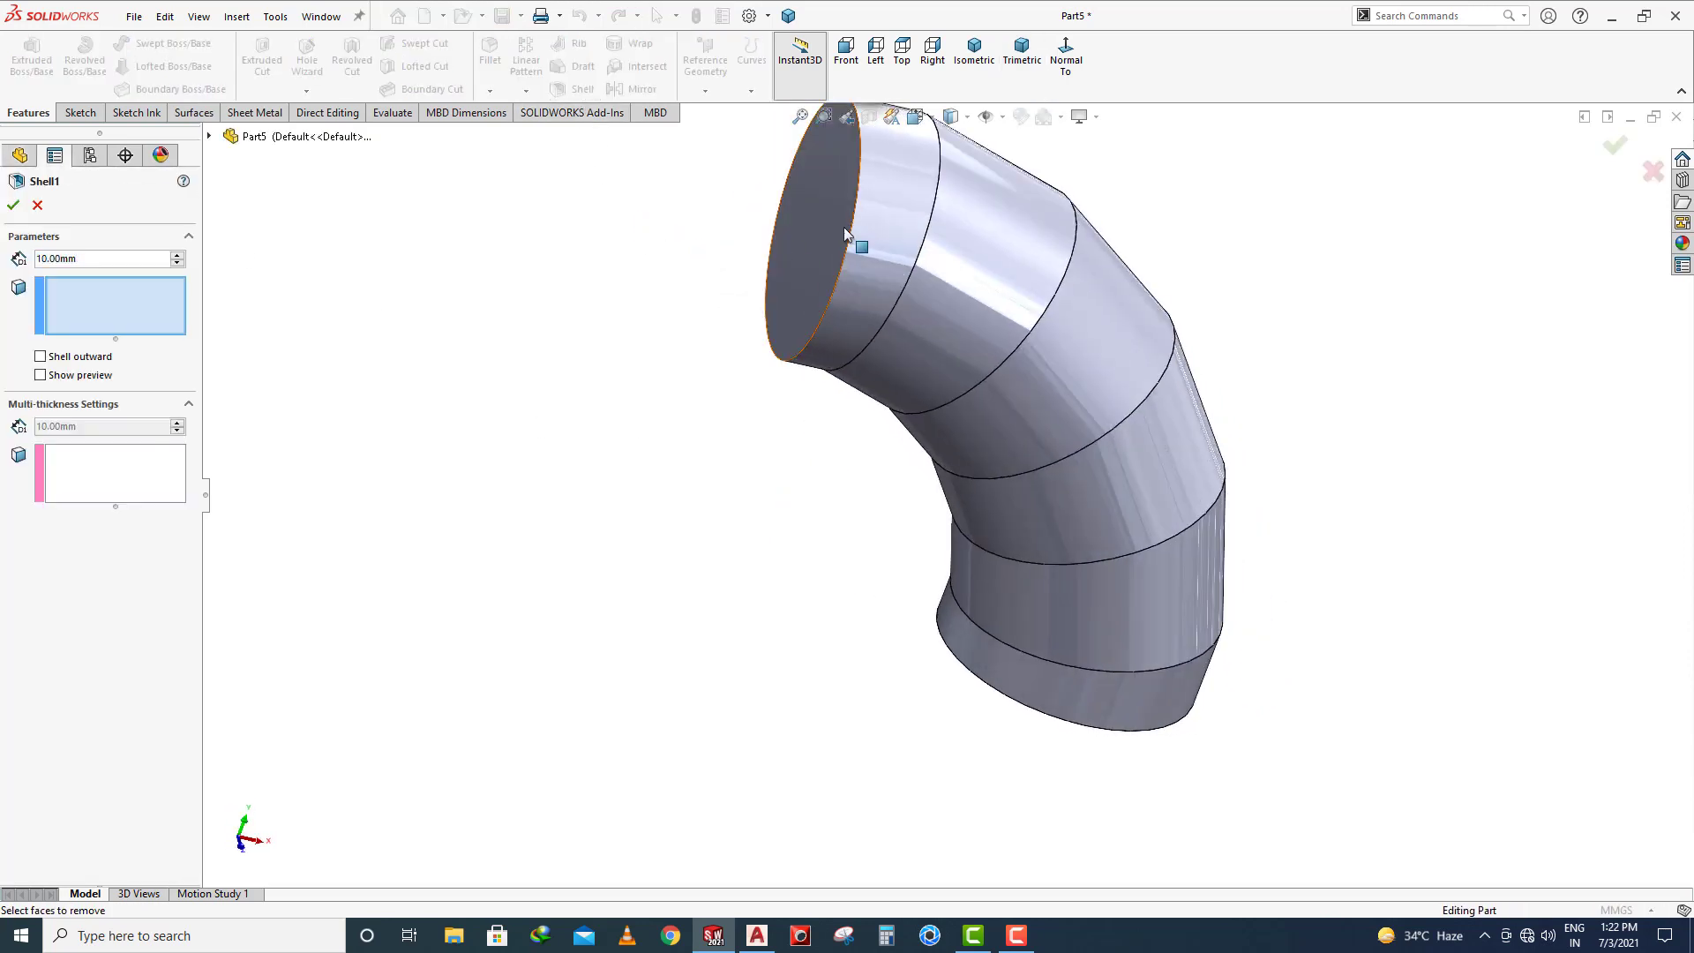
pyautogui.click(844, 226)
pyautogui.moveTo(776, 380); pyautogui.dragTo(1089, 604, button='middle')
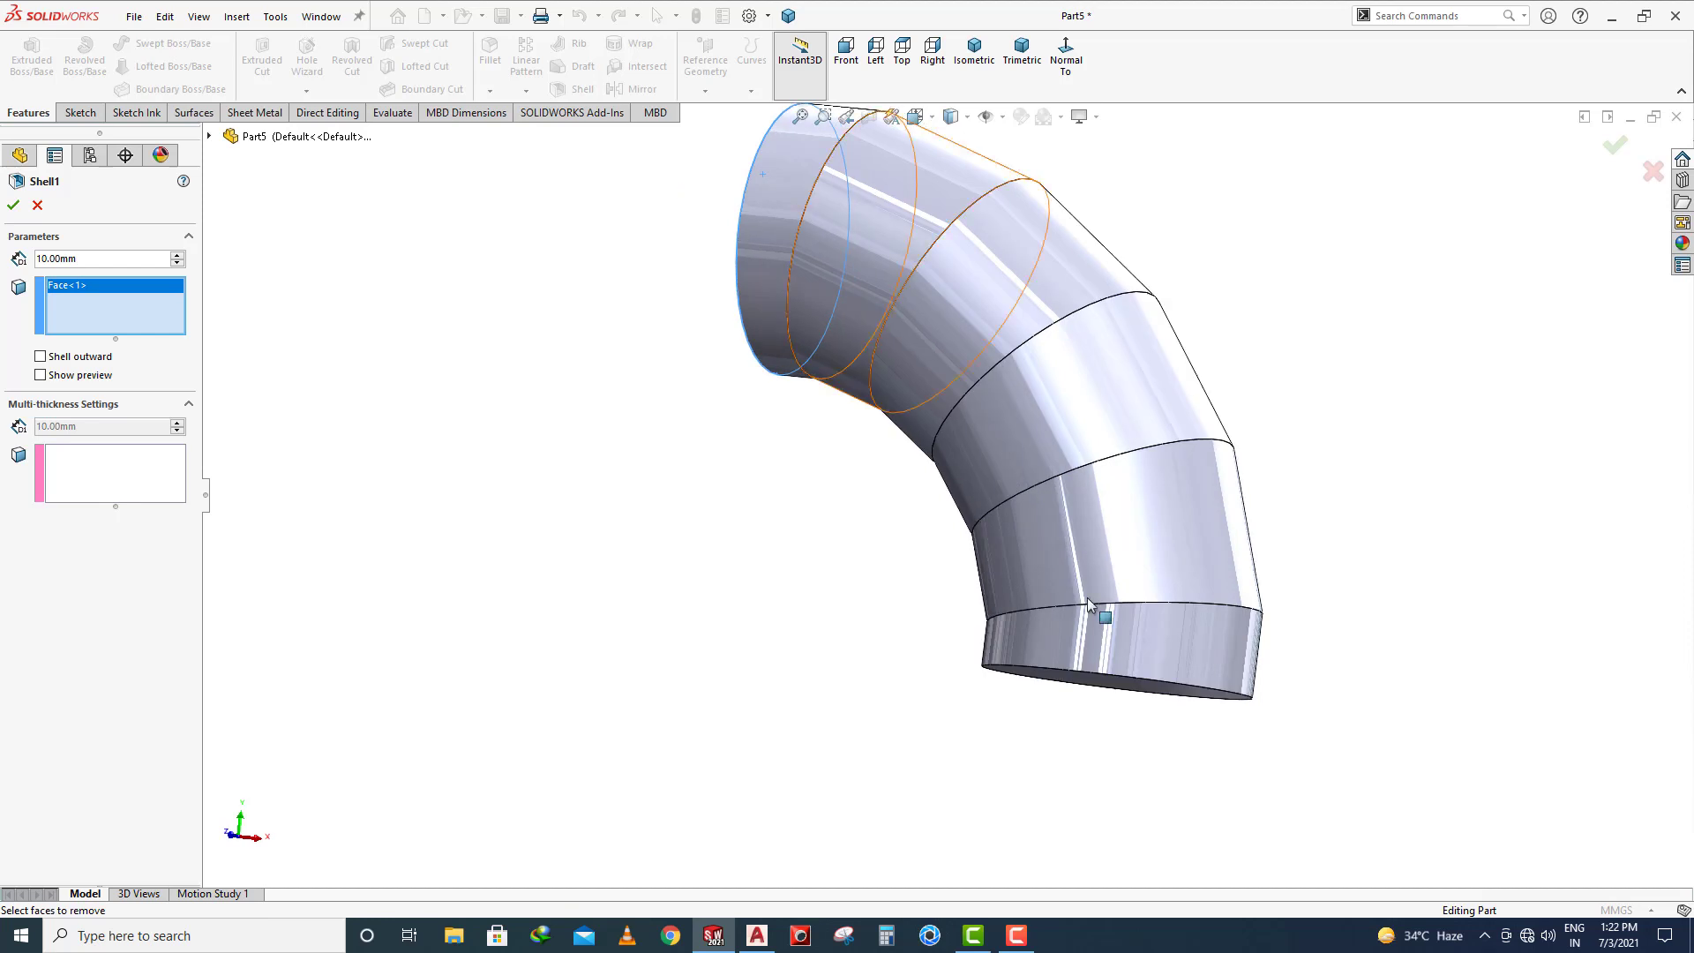
pyautogui.click(1164, 694)
pyautogui.click(41, 375)
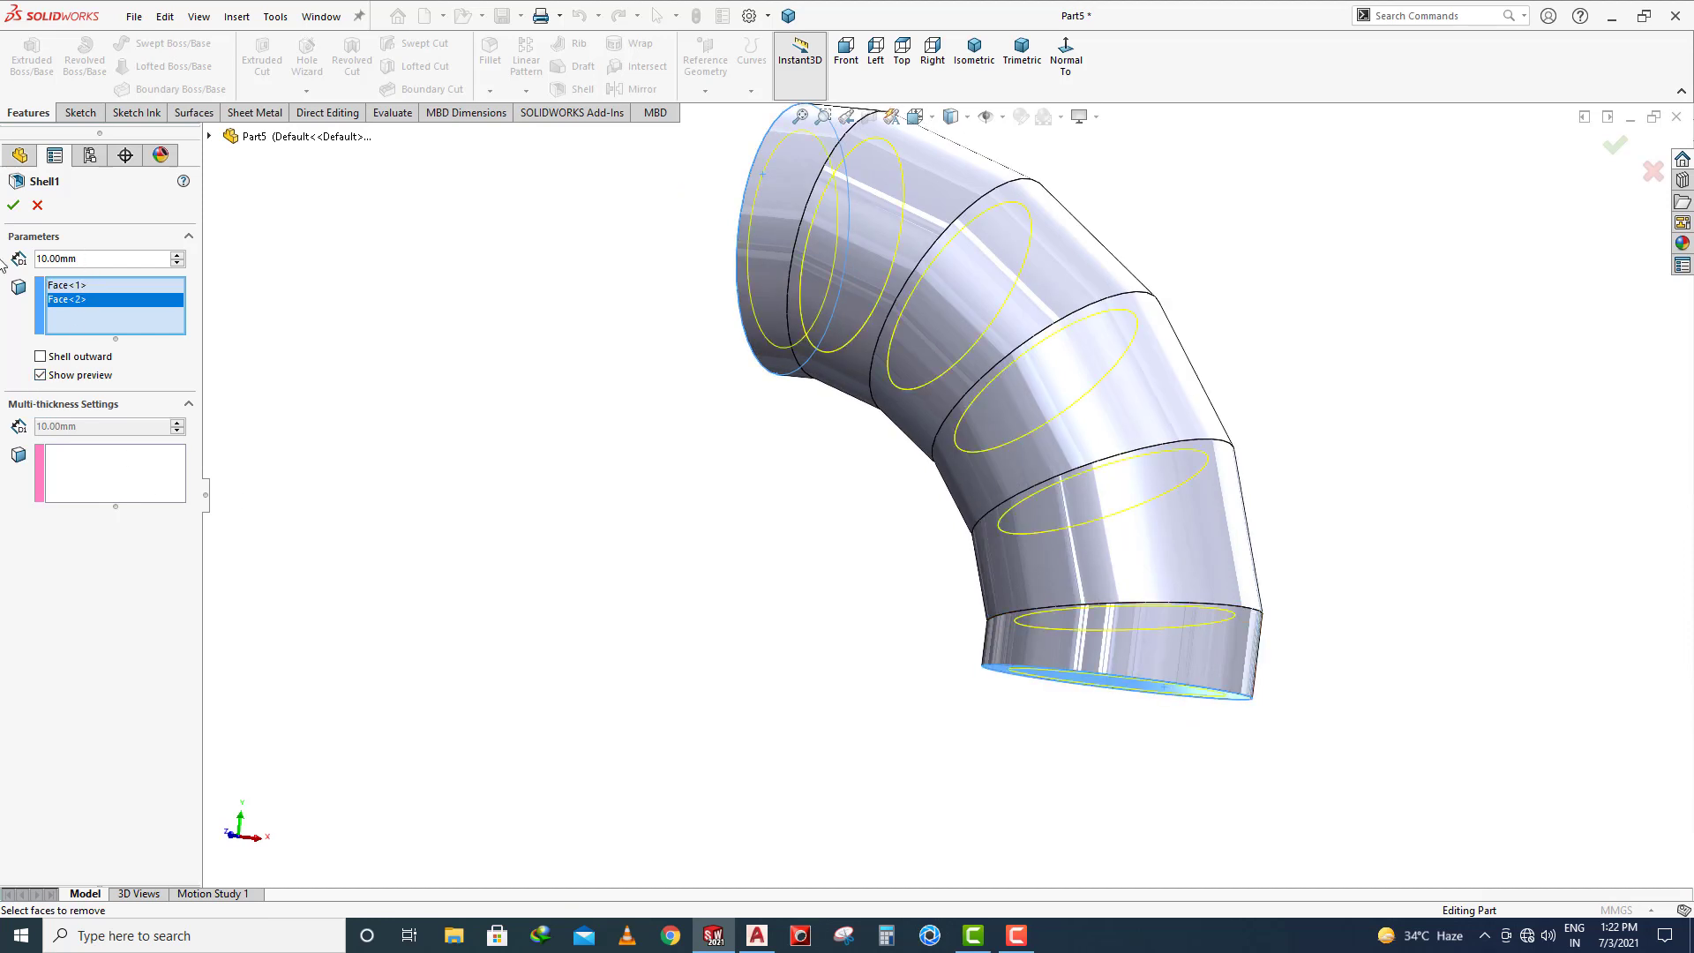
pyautogui.write('1.6')
pyautogui.press('Return')
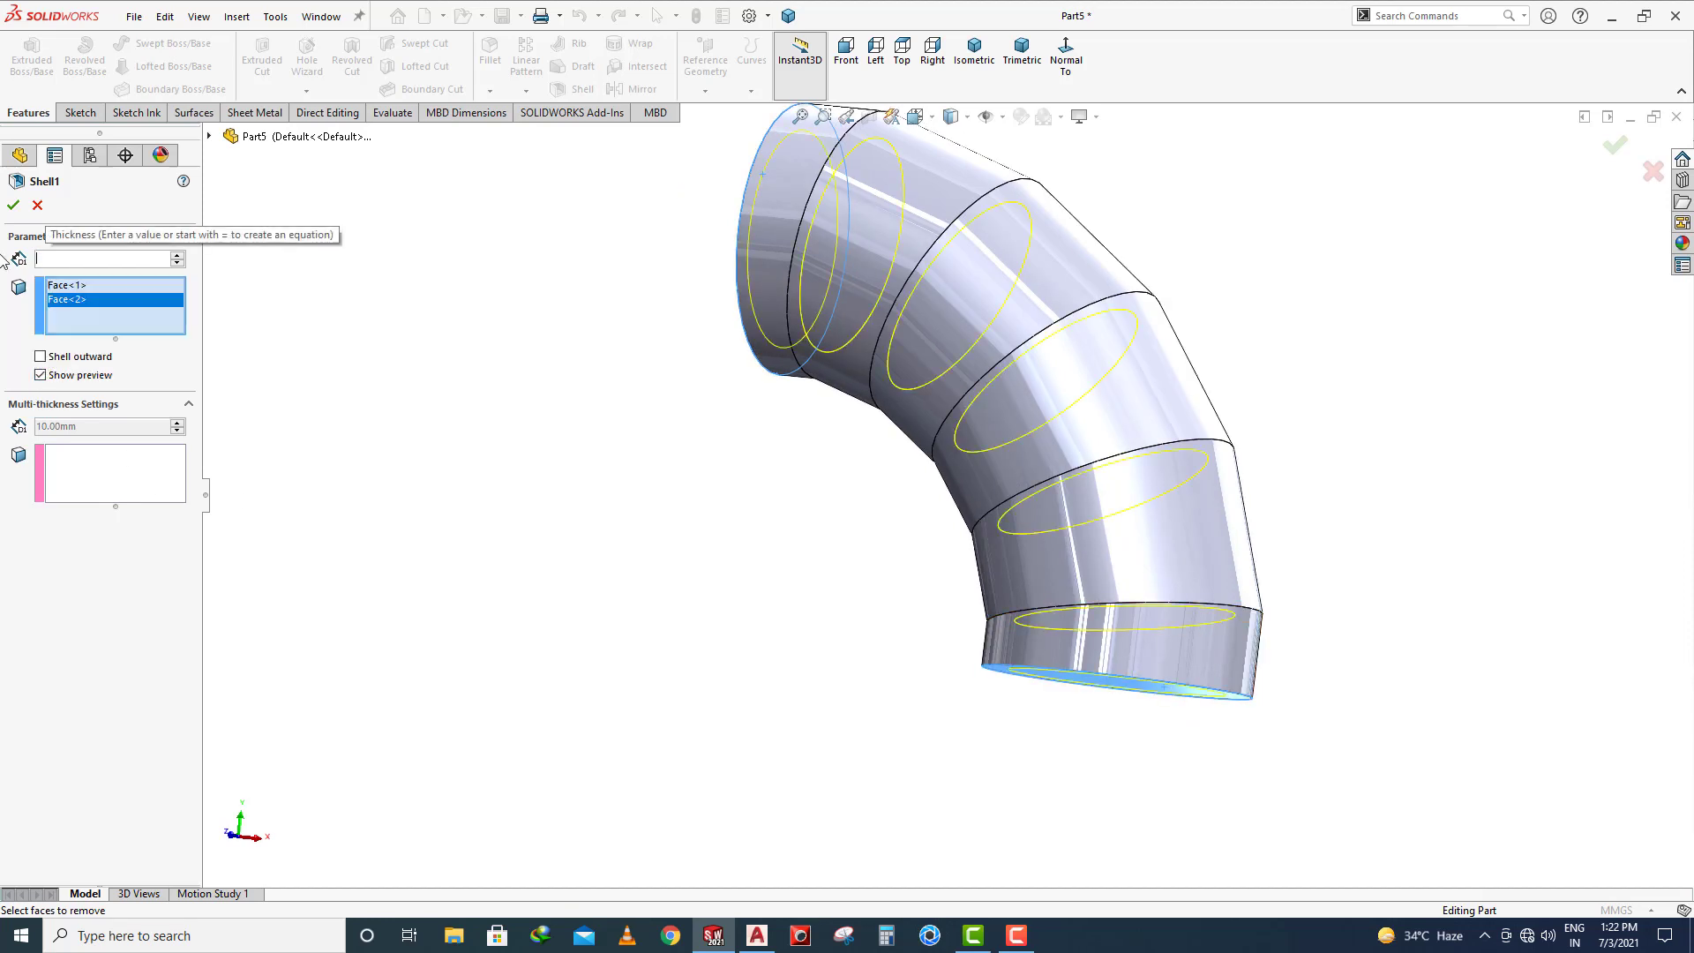
pyautogui.scroll(1, 424, 481)
pyautogui.moveTo(427, 490); pyautogui.dragTo(578, 516, button='middle')
pyautogui.scroll(-5, 831, 236)
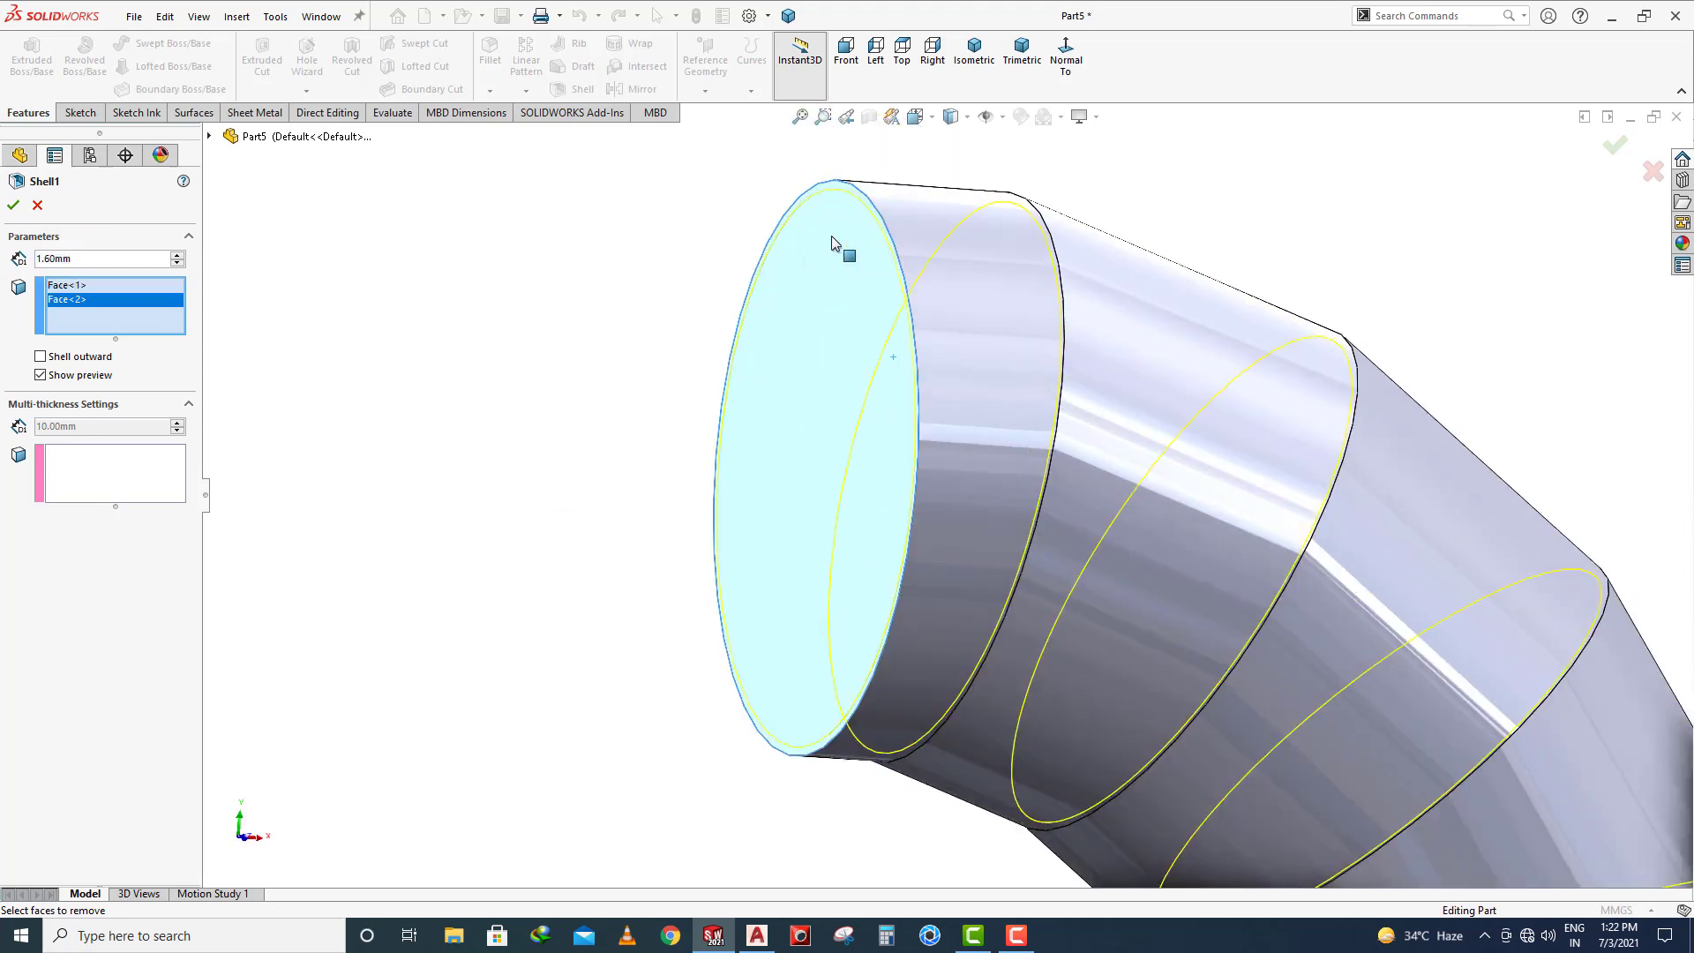
pyautogui.click(15, 206)
pyautogui.scroll(8, 737, 352)
pyautogui.moveTo(1015, 578); pyautogui.dragTo(1003, 691, button='middle')
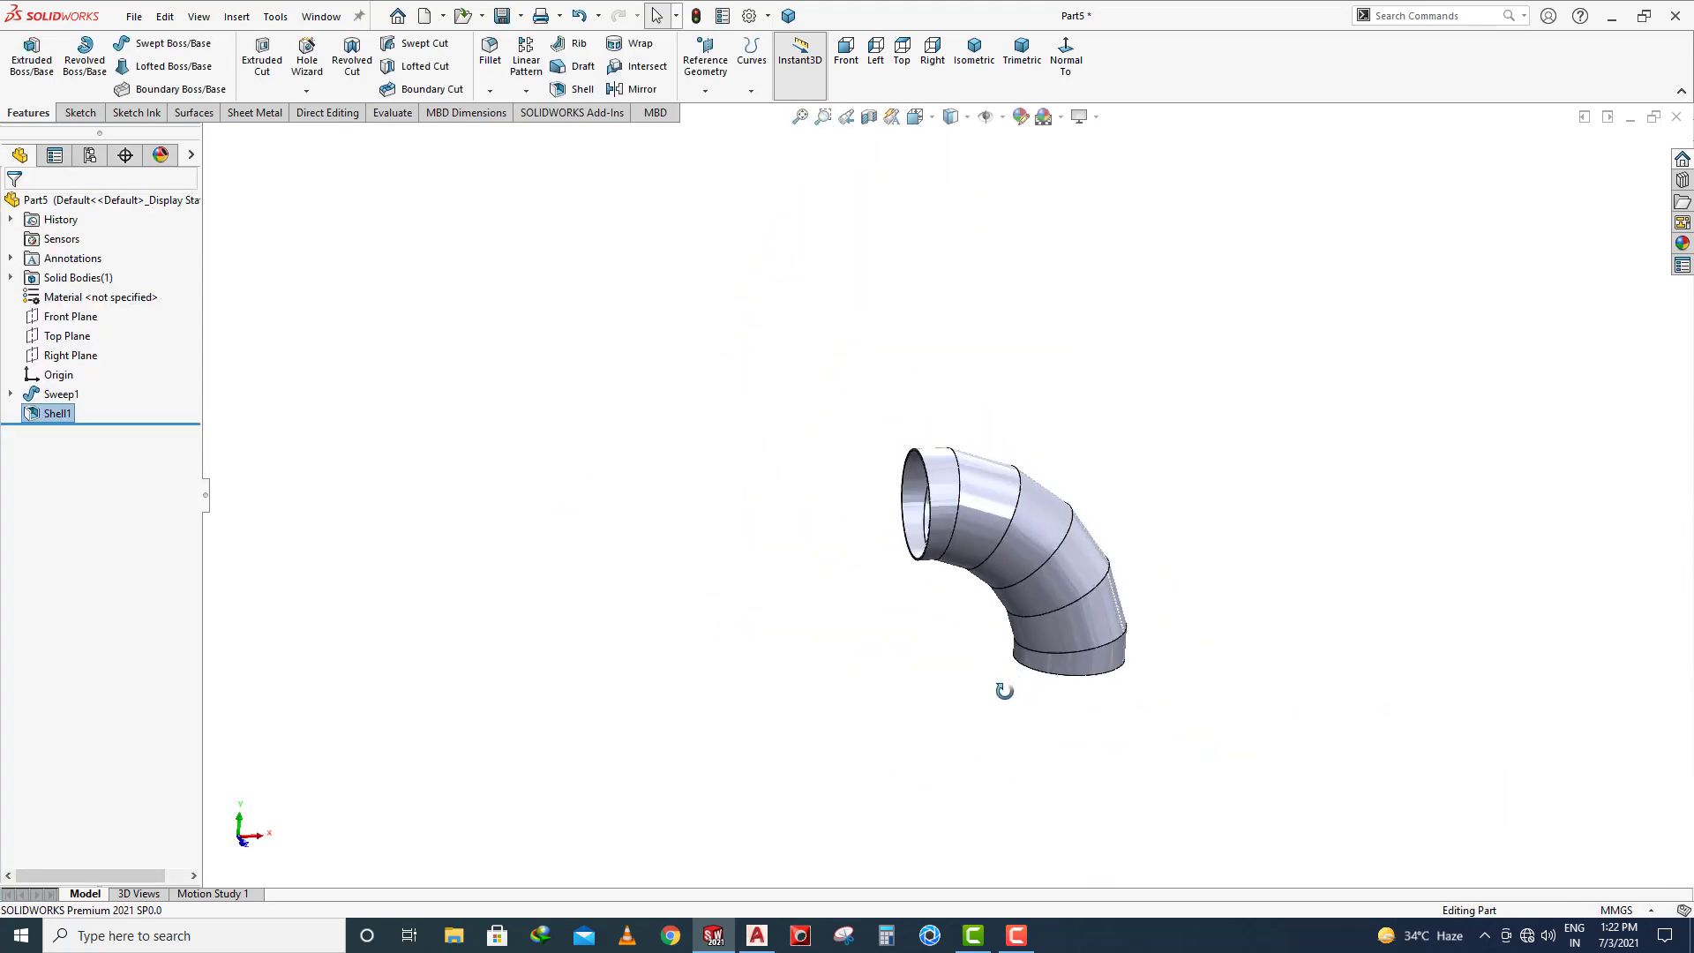
pyautogui.scroll(-3, 1072, 668)
pyautogui.moveTo(1024, 468); pyautogui.dragTo(897, 366, button='middle')
pyautogui.scroll(-3, 854, 374)
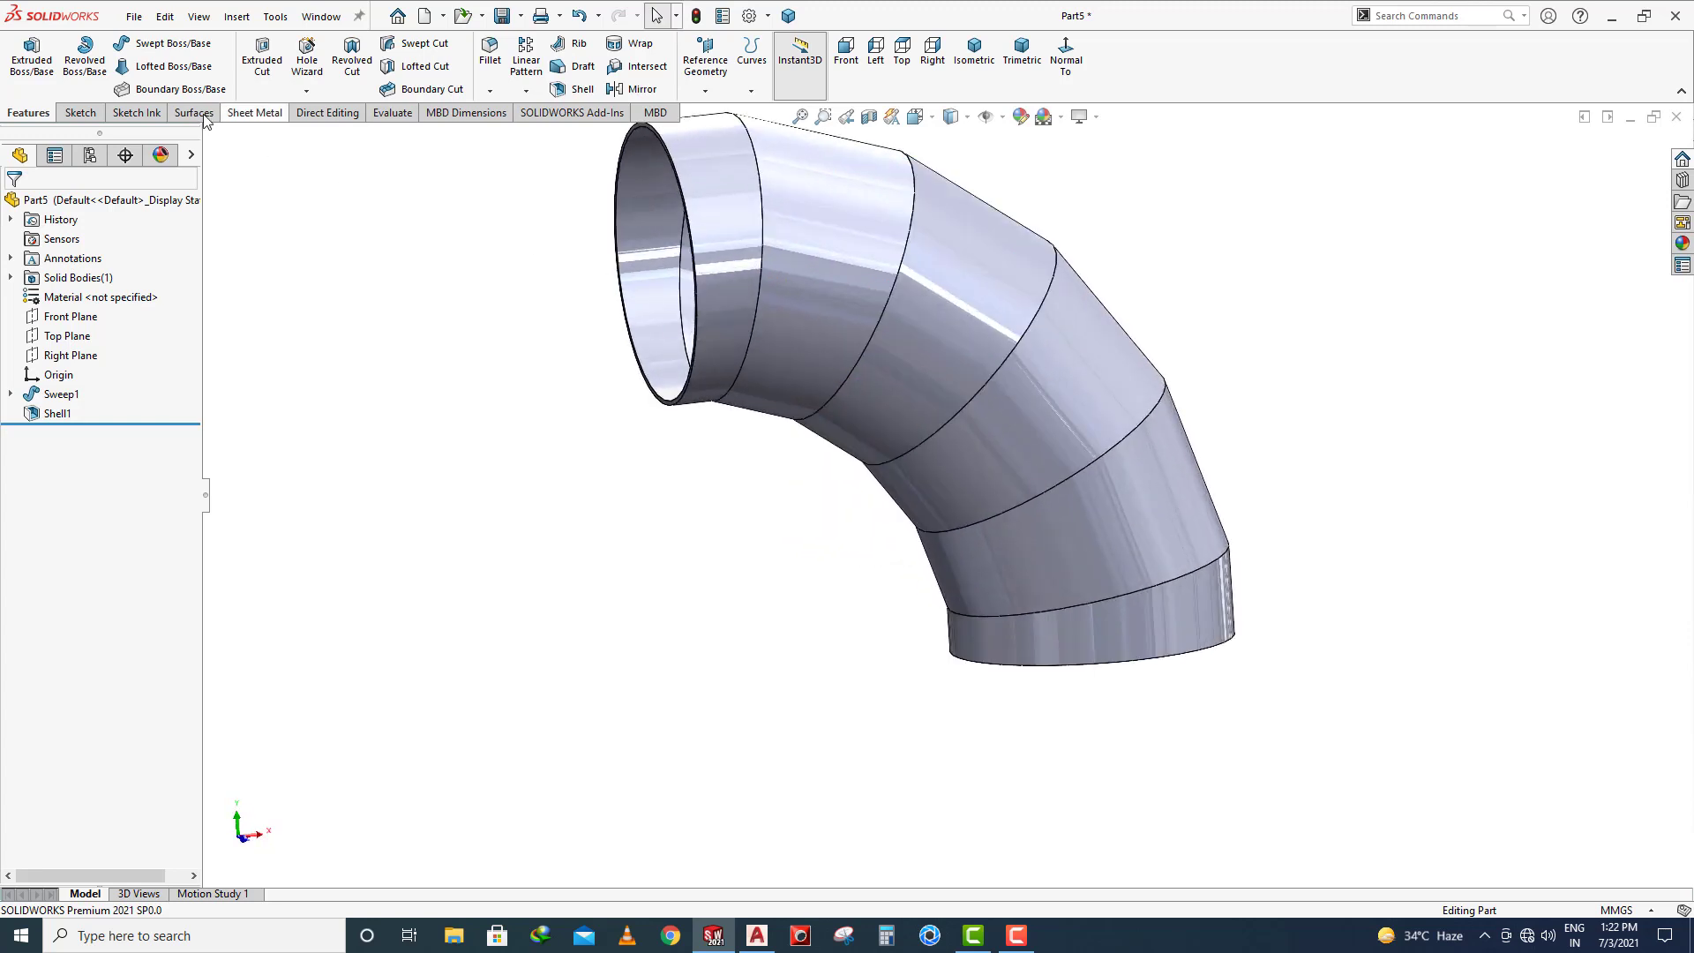
# Sketch a circle about 367 mm in diameter on the Front Plane, centred on the bend's inner side and overlapping the elbow's inner wall
pyautogui.click(71, 315)
pyautogui.click(132, 299)
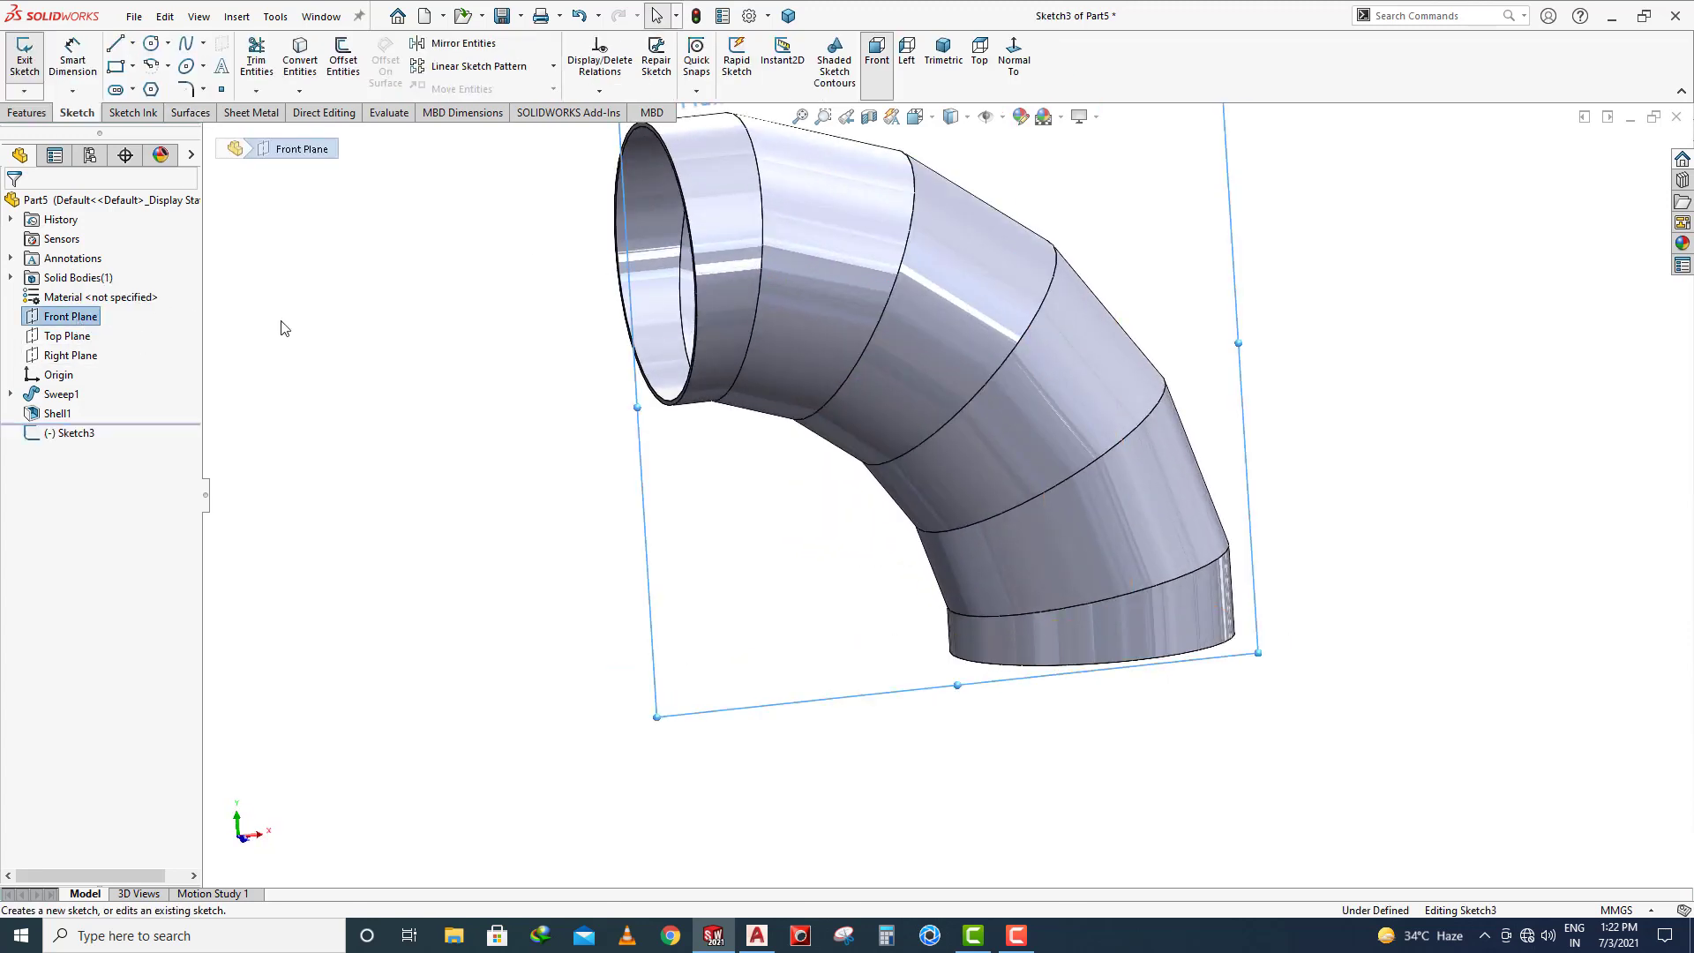
pyautogui.scroll(5, 847, 624)
pyautogui.scroll(-2, 890, 786)
pyautogui.click(271, 215)
pyautogui.click(151, 43)
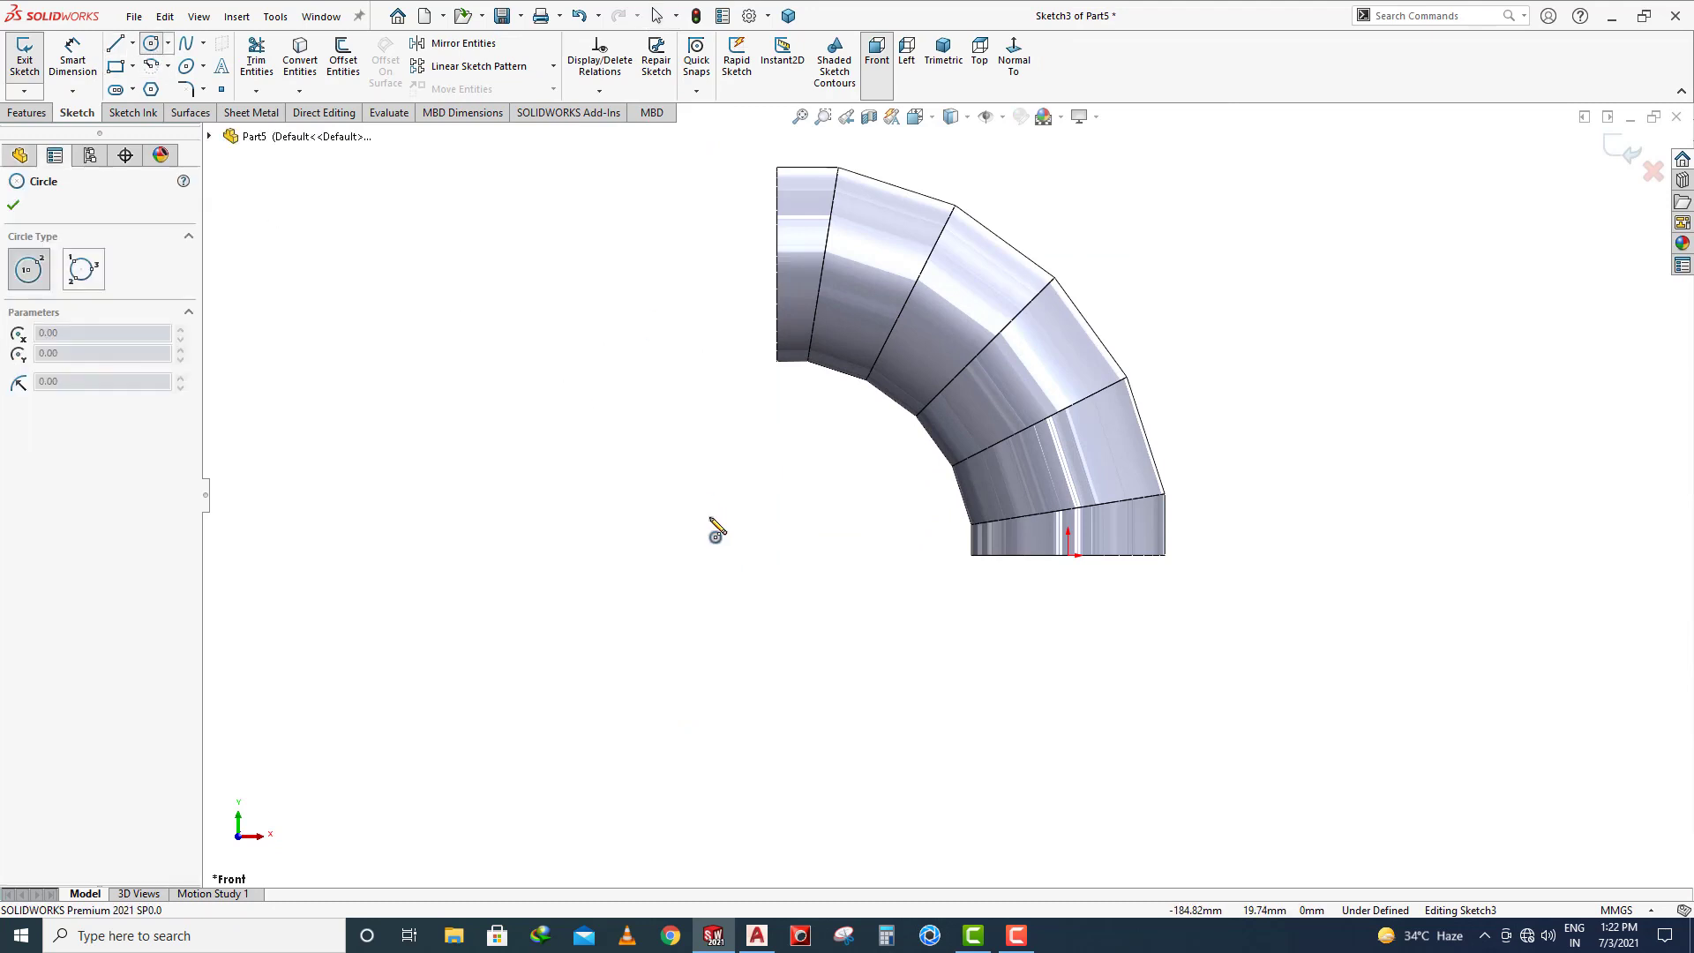
pyautogui.moveTo(702, 633)
pyautogui.mouseDown()
pyautogui.moveTo(735, 633)
pyautogui.moveTo(706, 285)
pyautogui.mouseUp()
pyautogui.press('Escape')
pyautogui.click(703, 601)
pyautogui.moveTo(706, 285); pyautogui.dragTo(493, 217, button='middle')
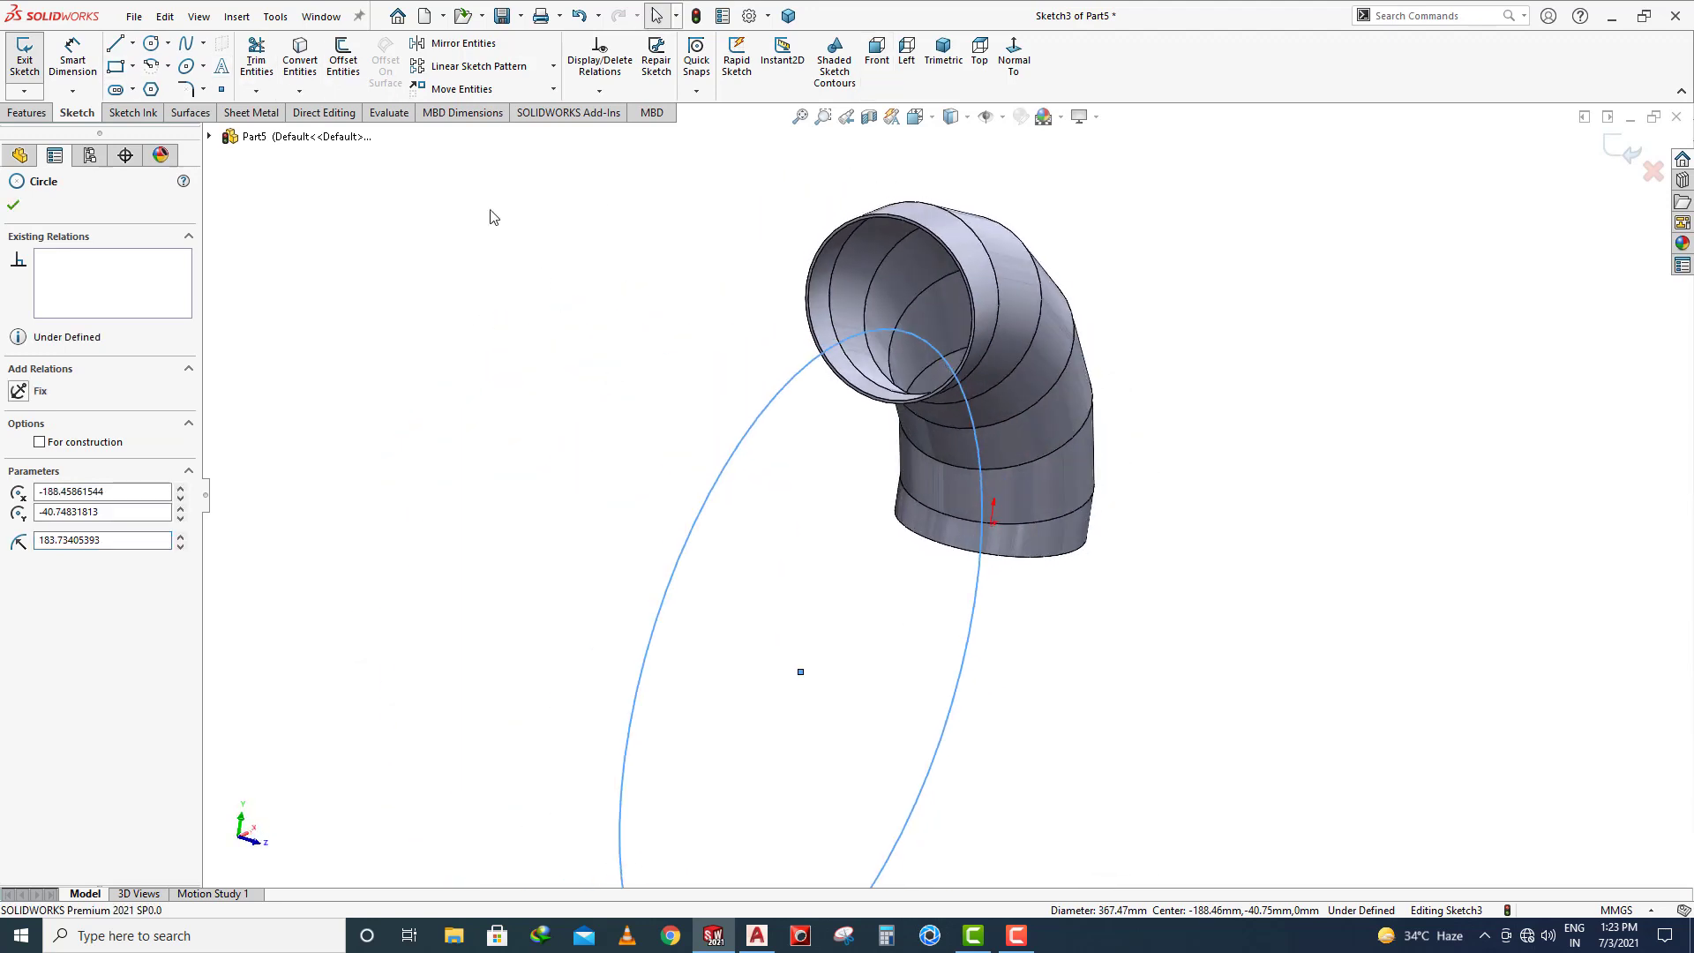
# Make a Mid Plane extruded cut 1 mm deep from the circle to slit the elbow along its inner side
pyautogui.click(20, 113)
pyautogui.click(262, 60)
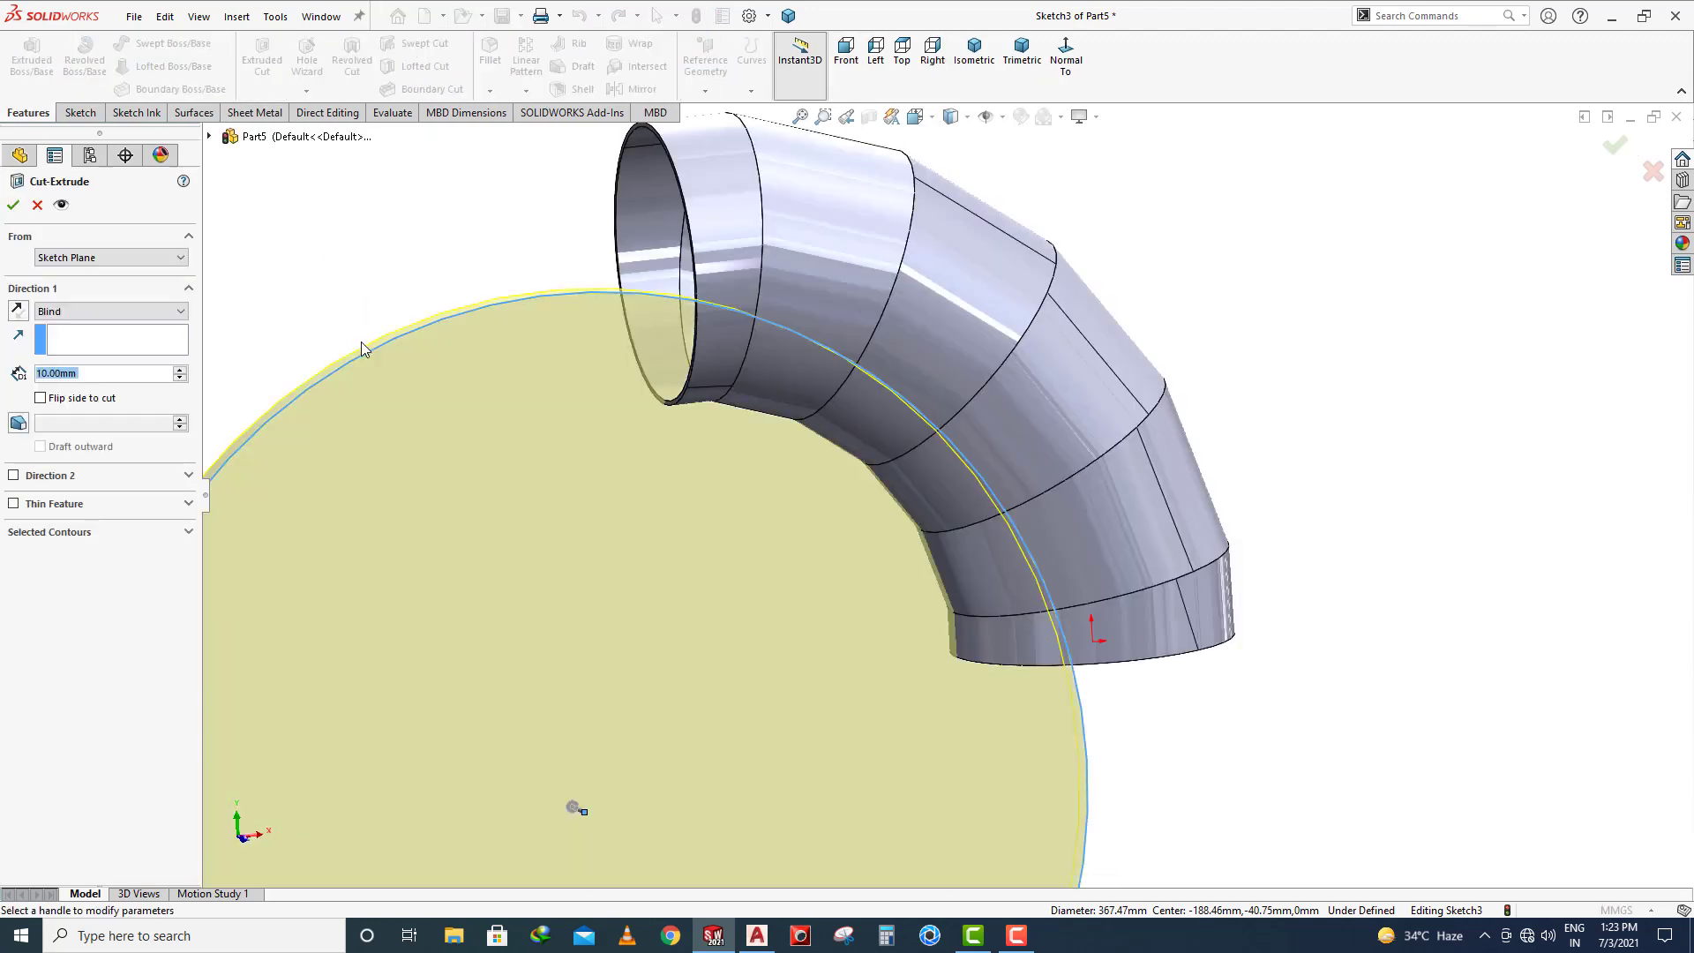
pyautogui.click(81, 314)
pyautogui.click(80, 422)
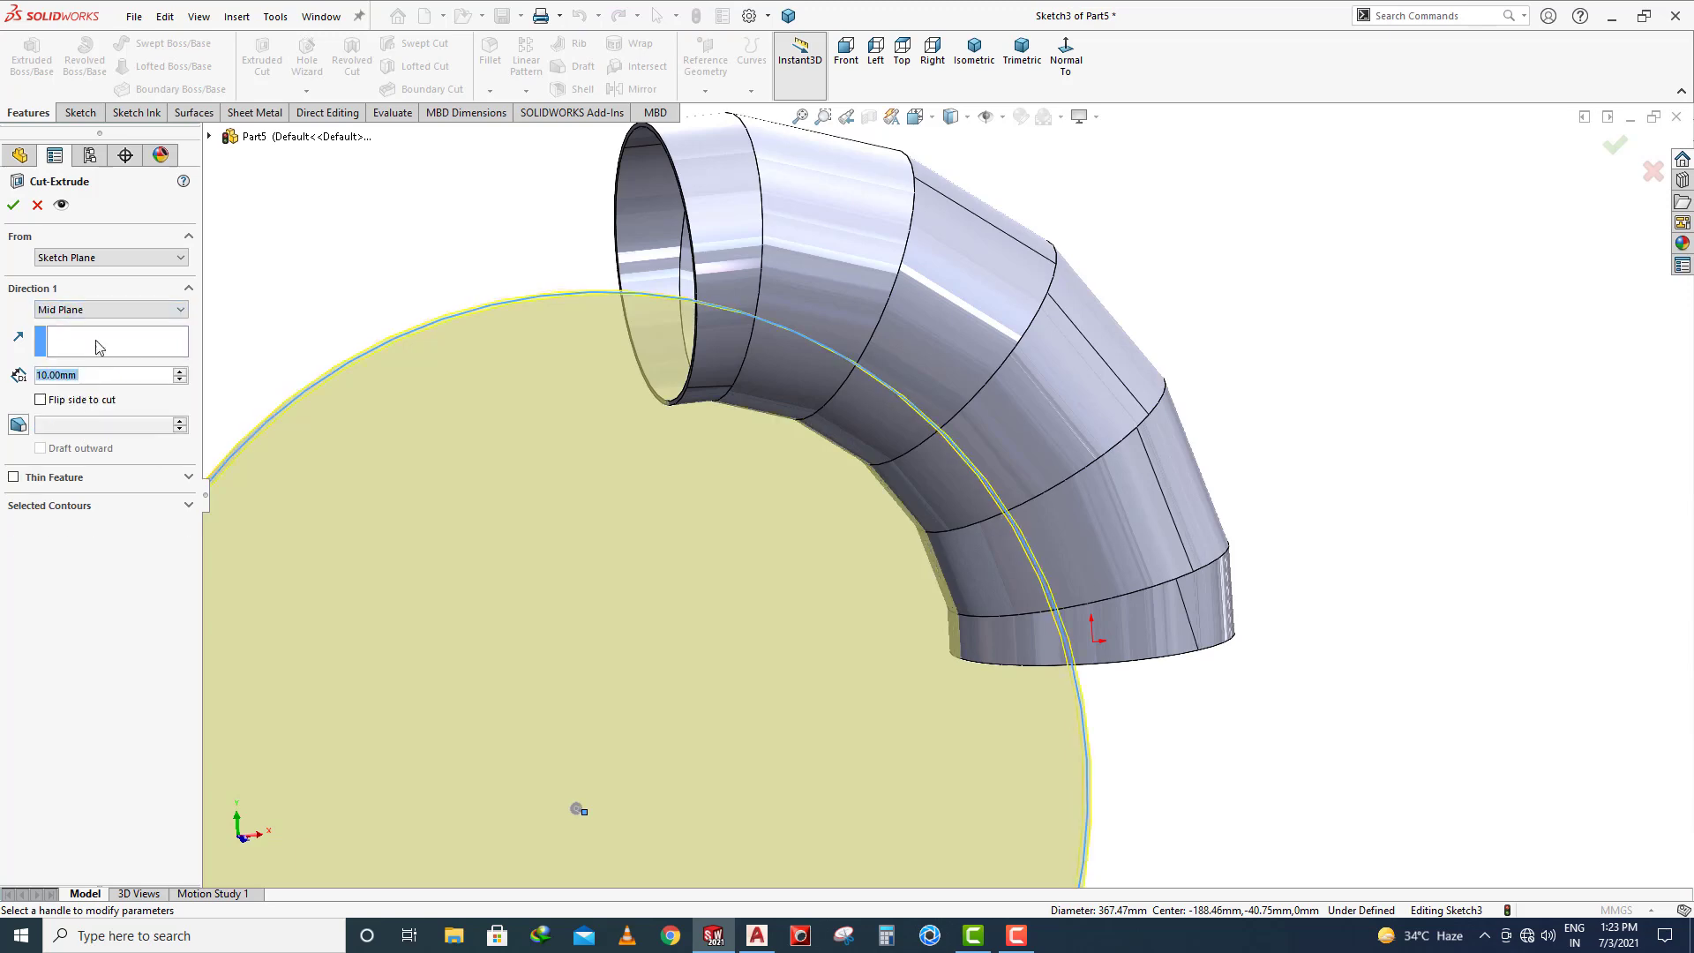
pyautogui.write('1')
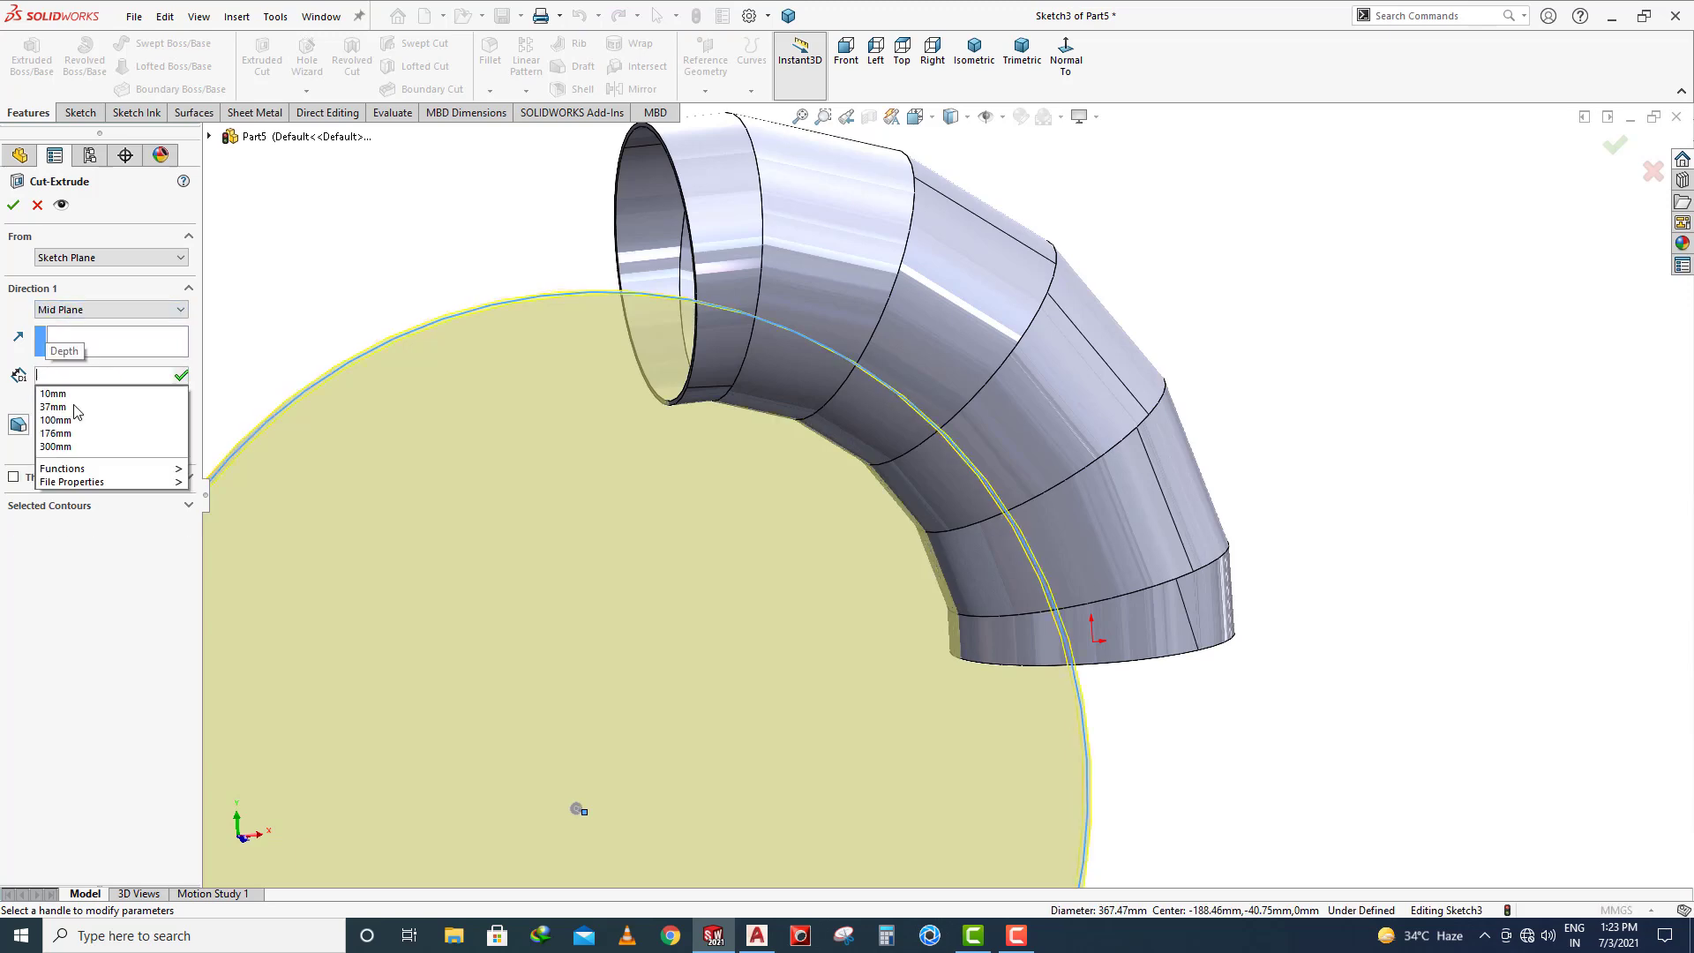
pyautogui.press('Return')
pyautogui.scroll(-5, 856, 325)
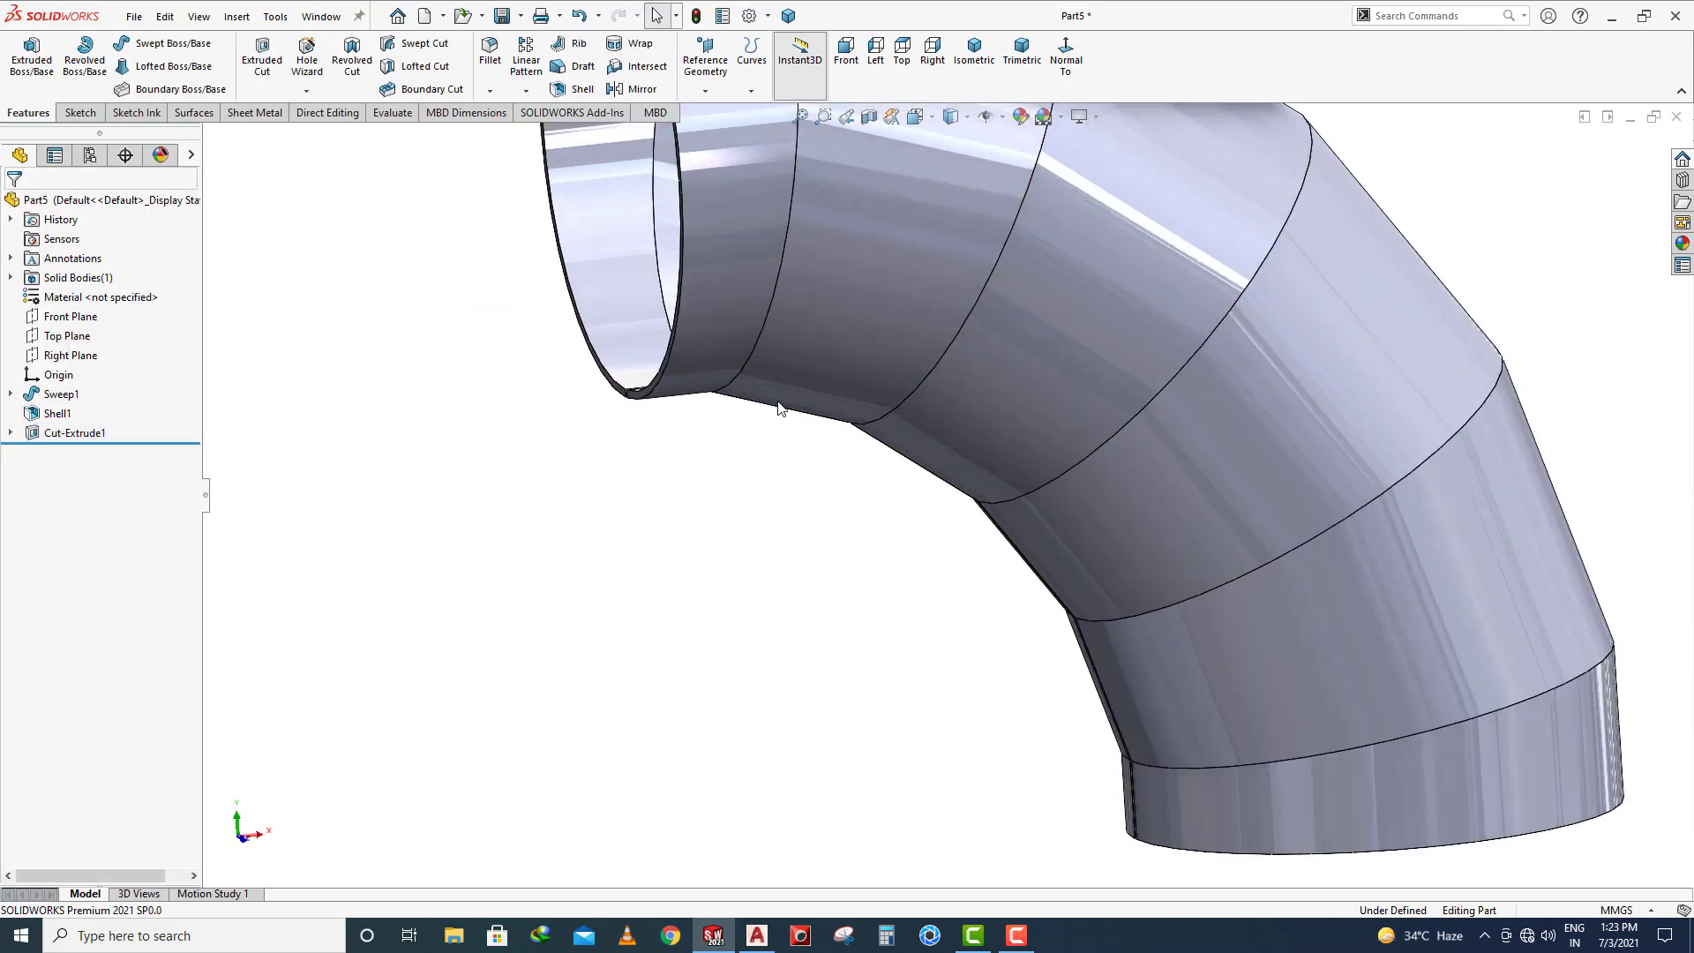
pyautogui.moveTo(856, 326); pyautogui.dragTo(909, 541, button='middle')
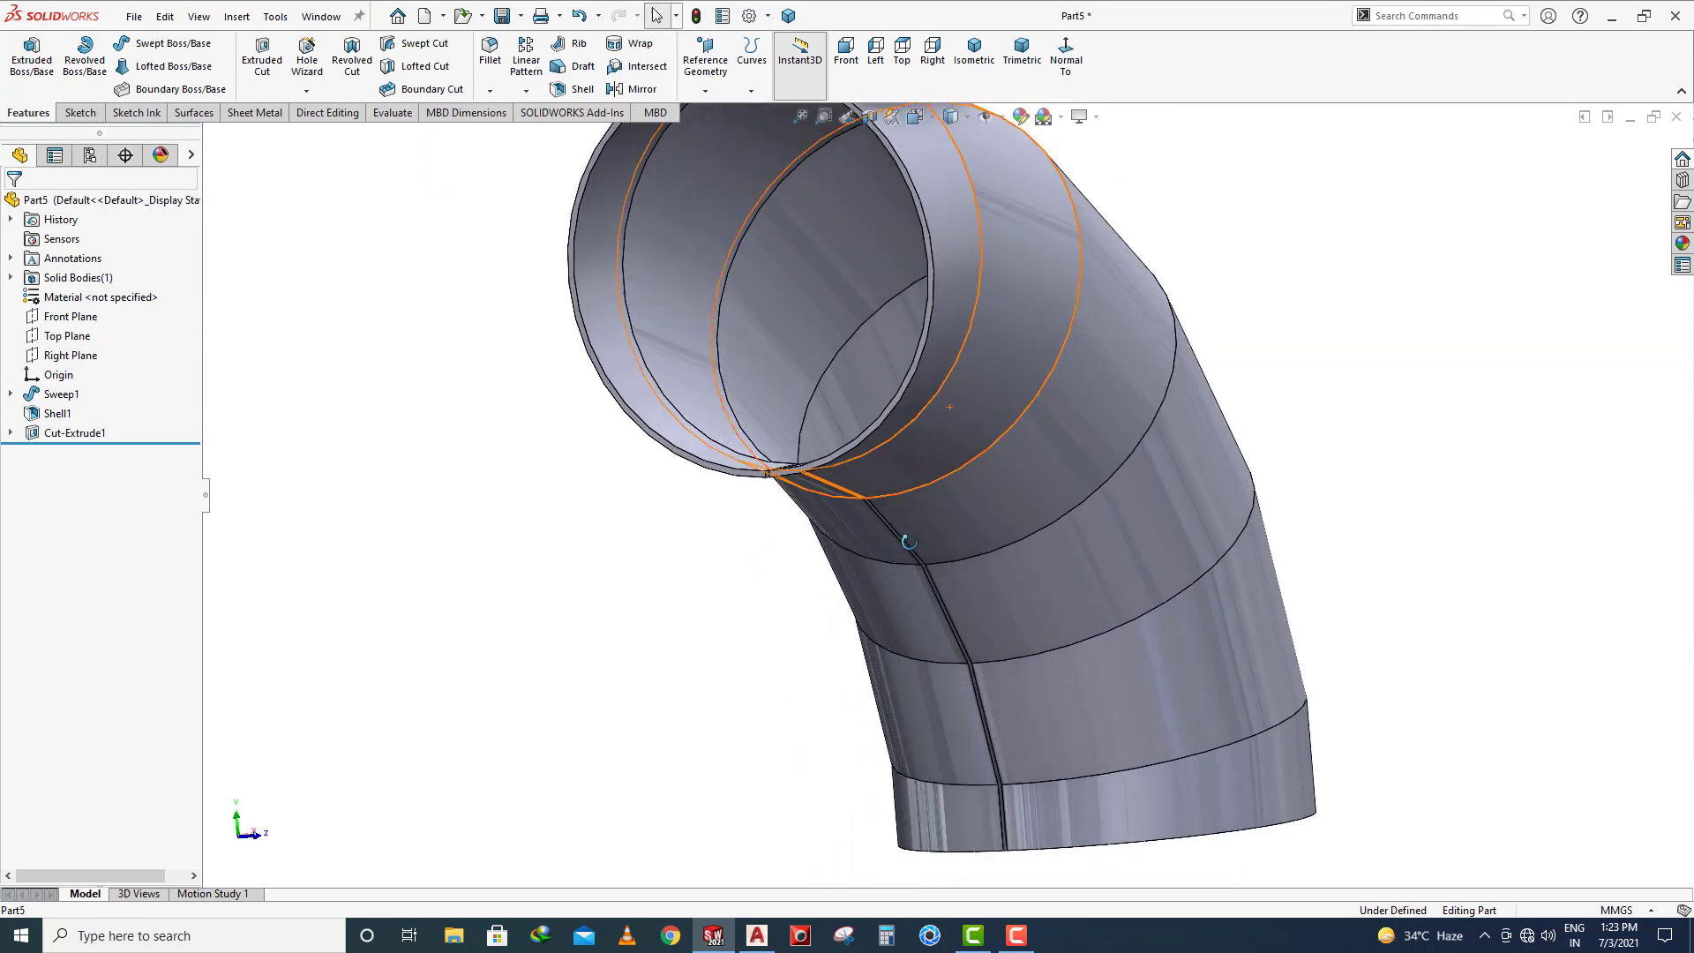
pyautogui.scroll(-3, 803, 486)
pyautogui.scroll(2, 805, 483)
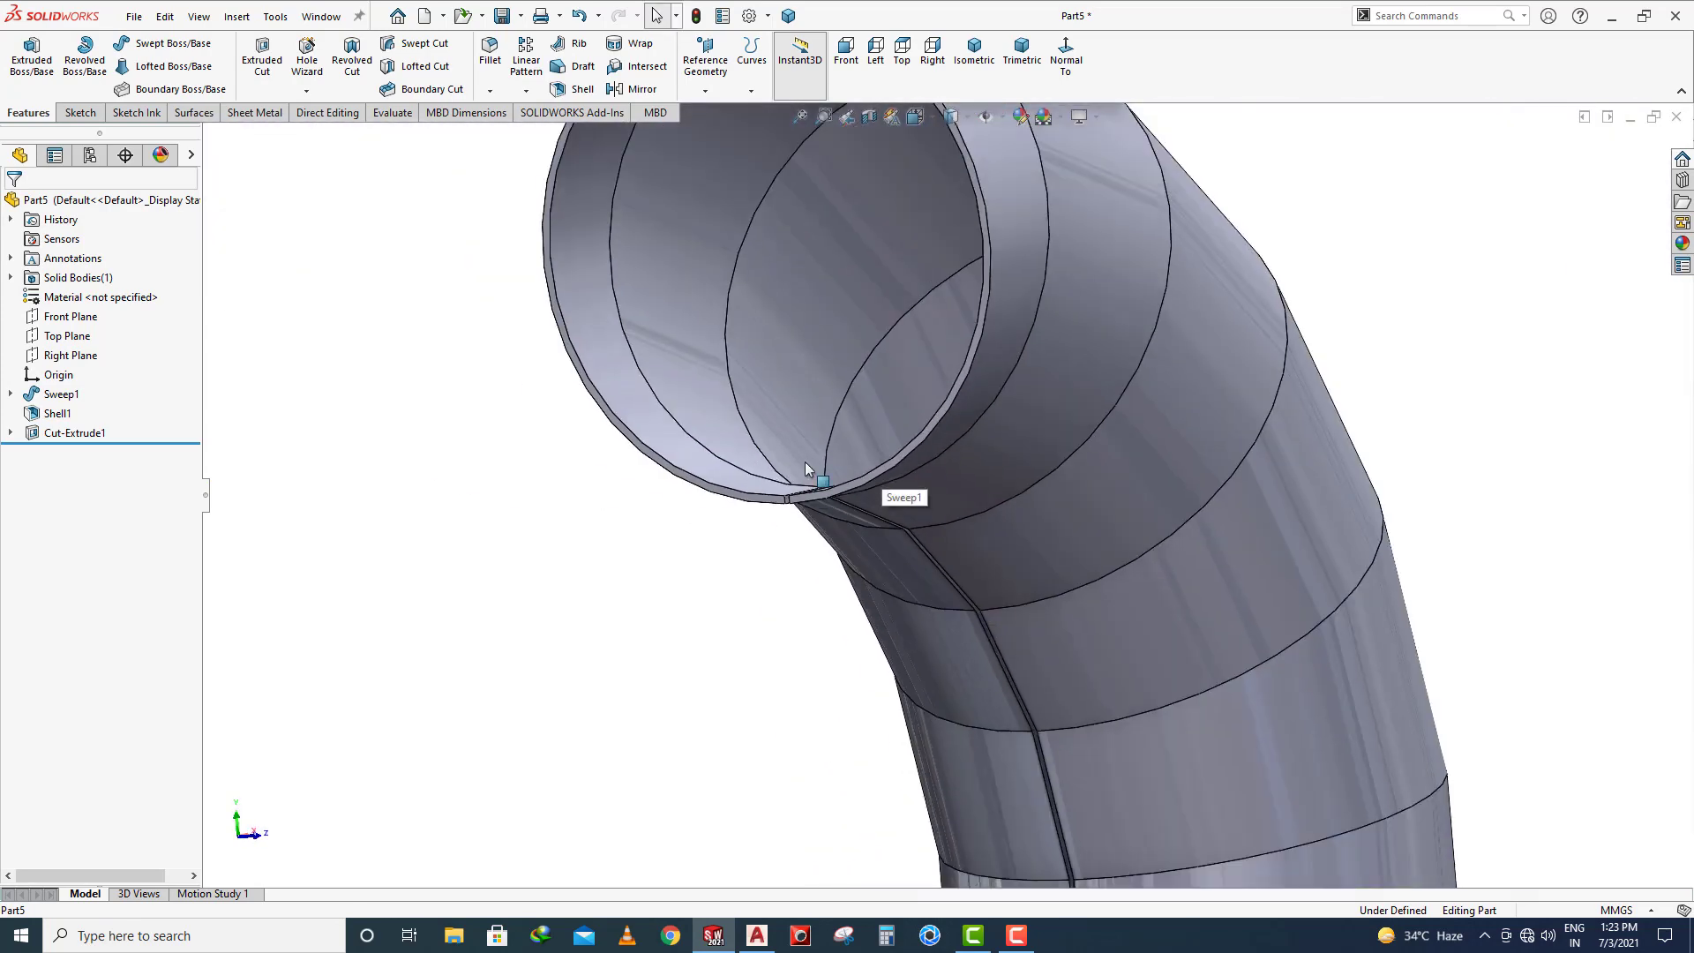
pyautogui.click(254, 112)
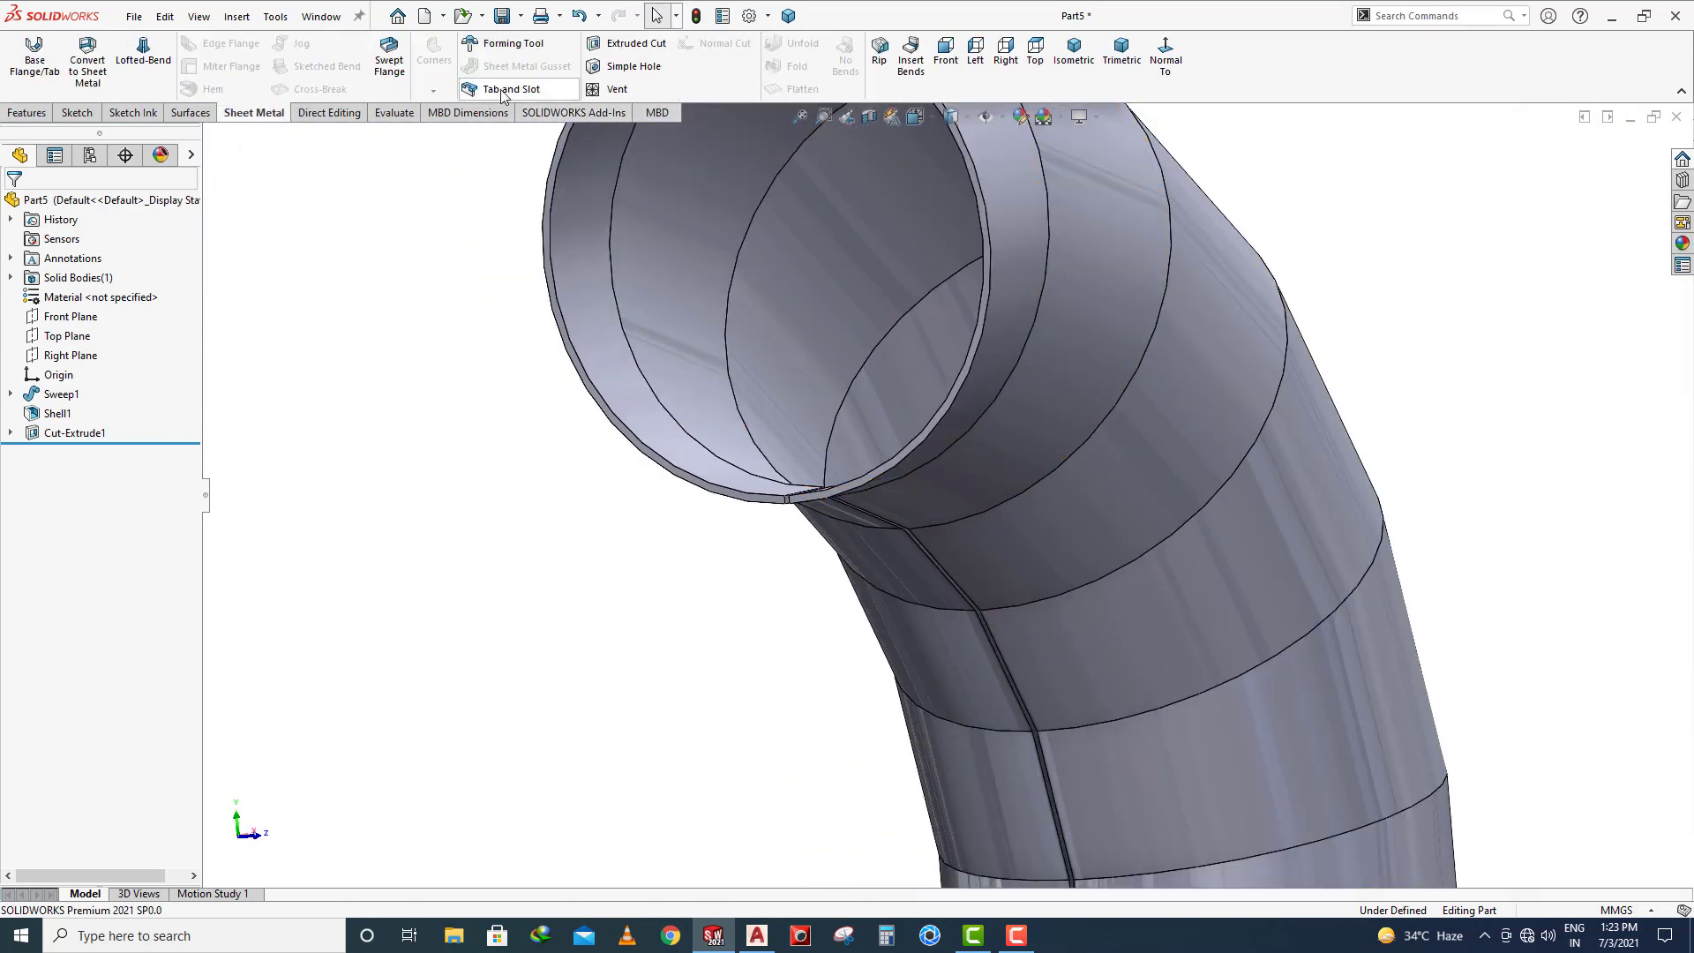
pyautogui.press('f')
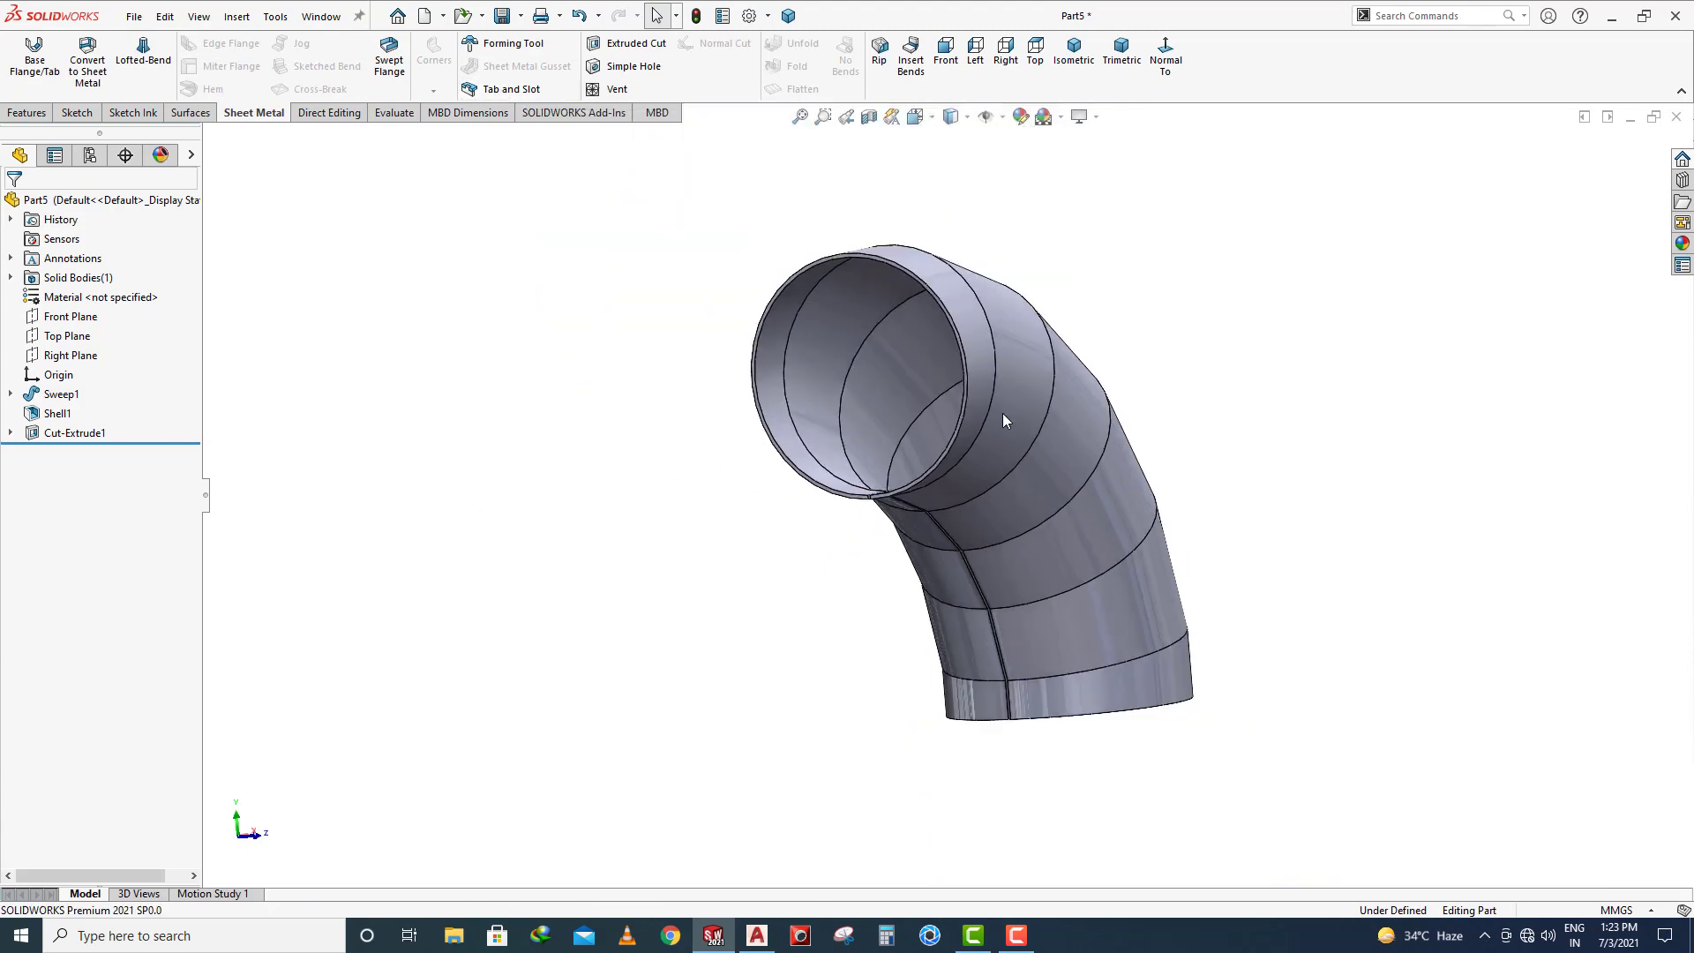
pyautogui.moveTo(1003, 420); pyautogui.dragTo(1059, 337, button='middle')
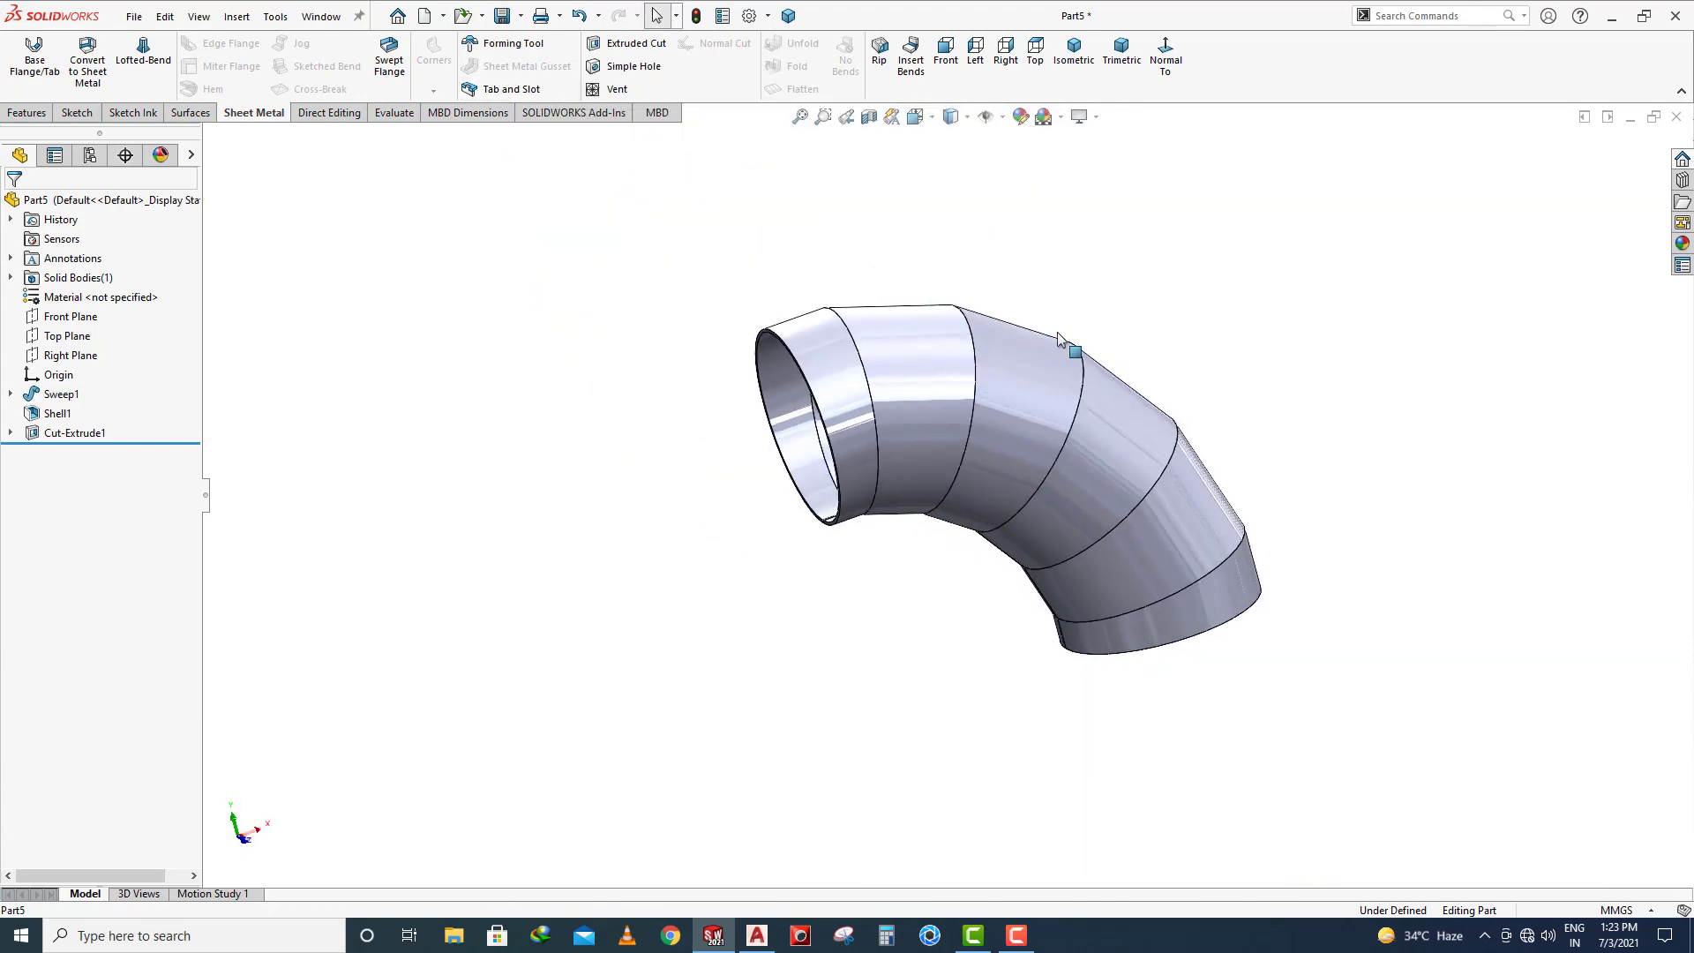
# Rotate the elbow body 90° about the Y axis with Move/Copy Bodies
pyautogui.click(1089, 68)
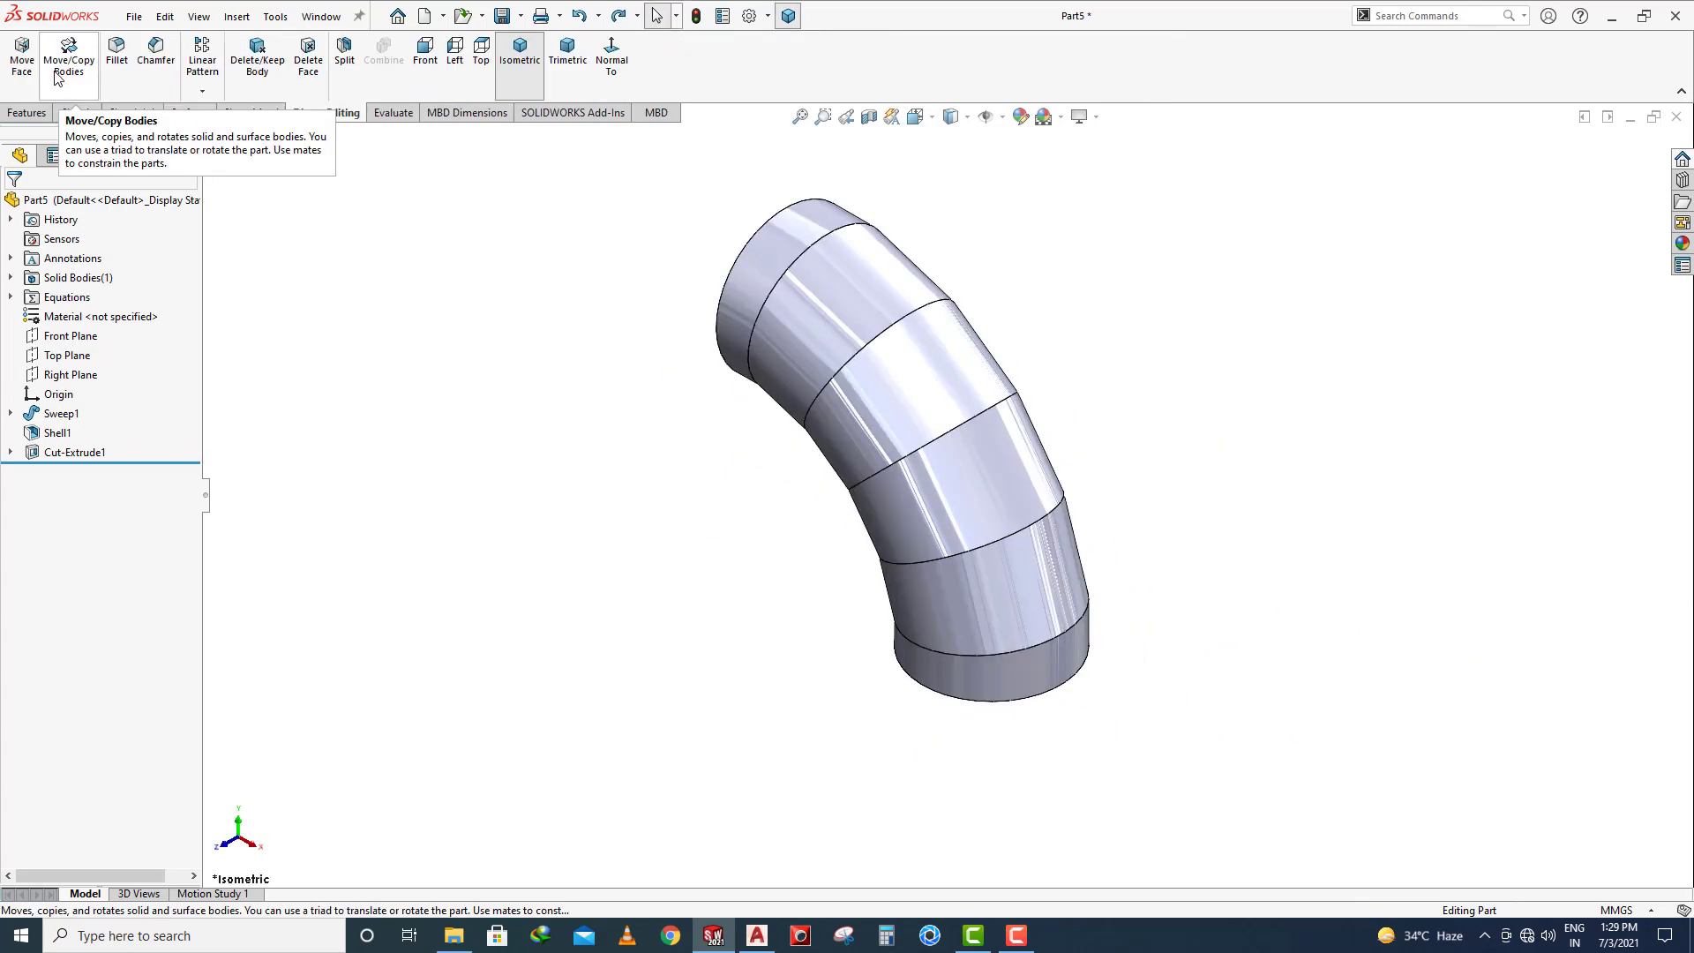
pyautogui.click(56, 78)
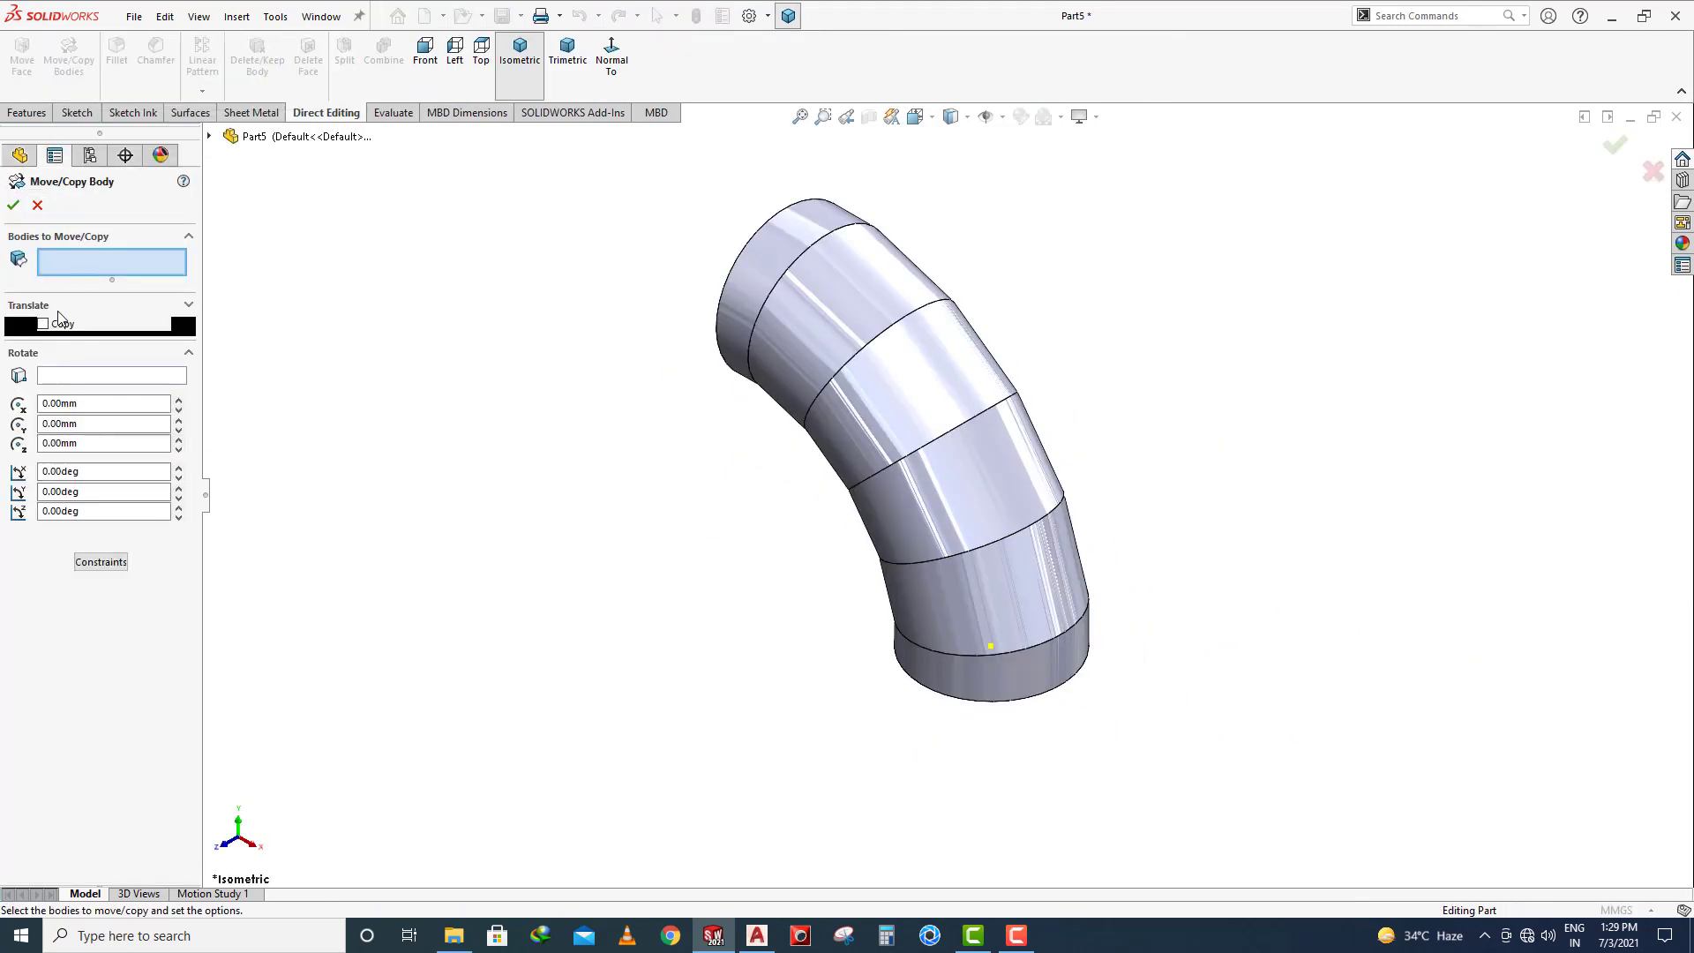
pyautogui.click(852, 294)
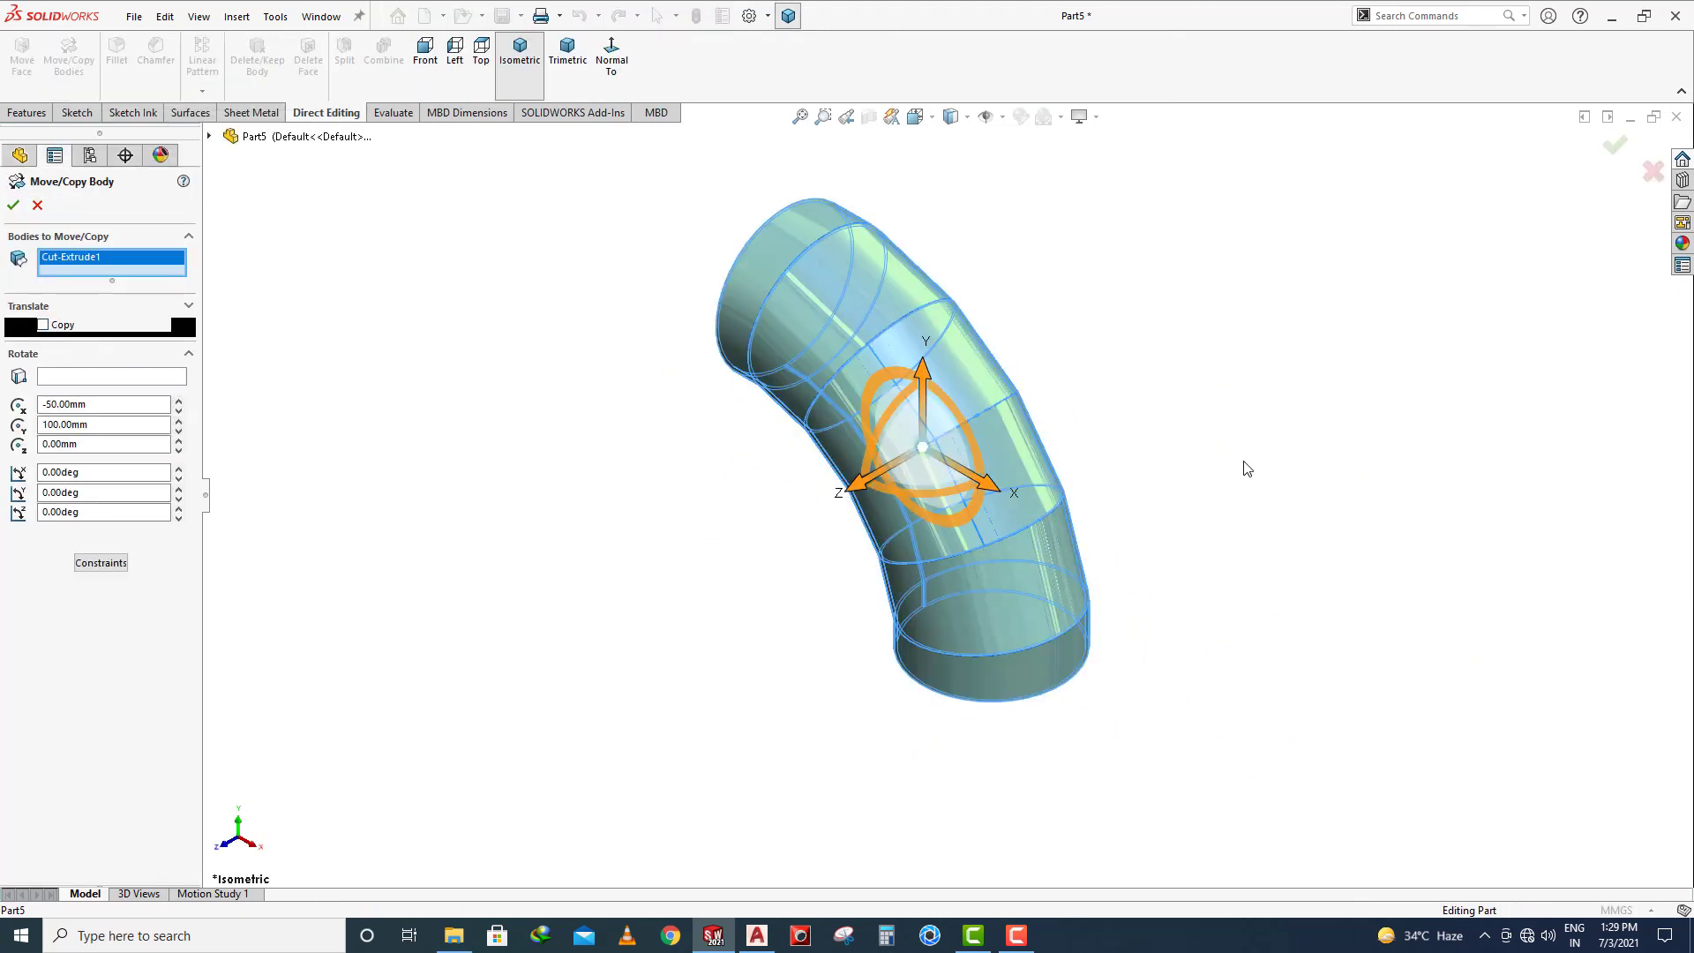
pyautogui.moveTo(1247, 467); pyautogui.dragTo(1006, 495, button='middle')
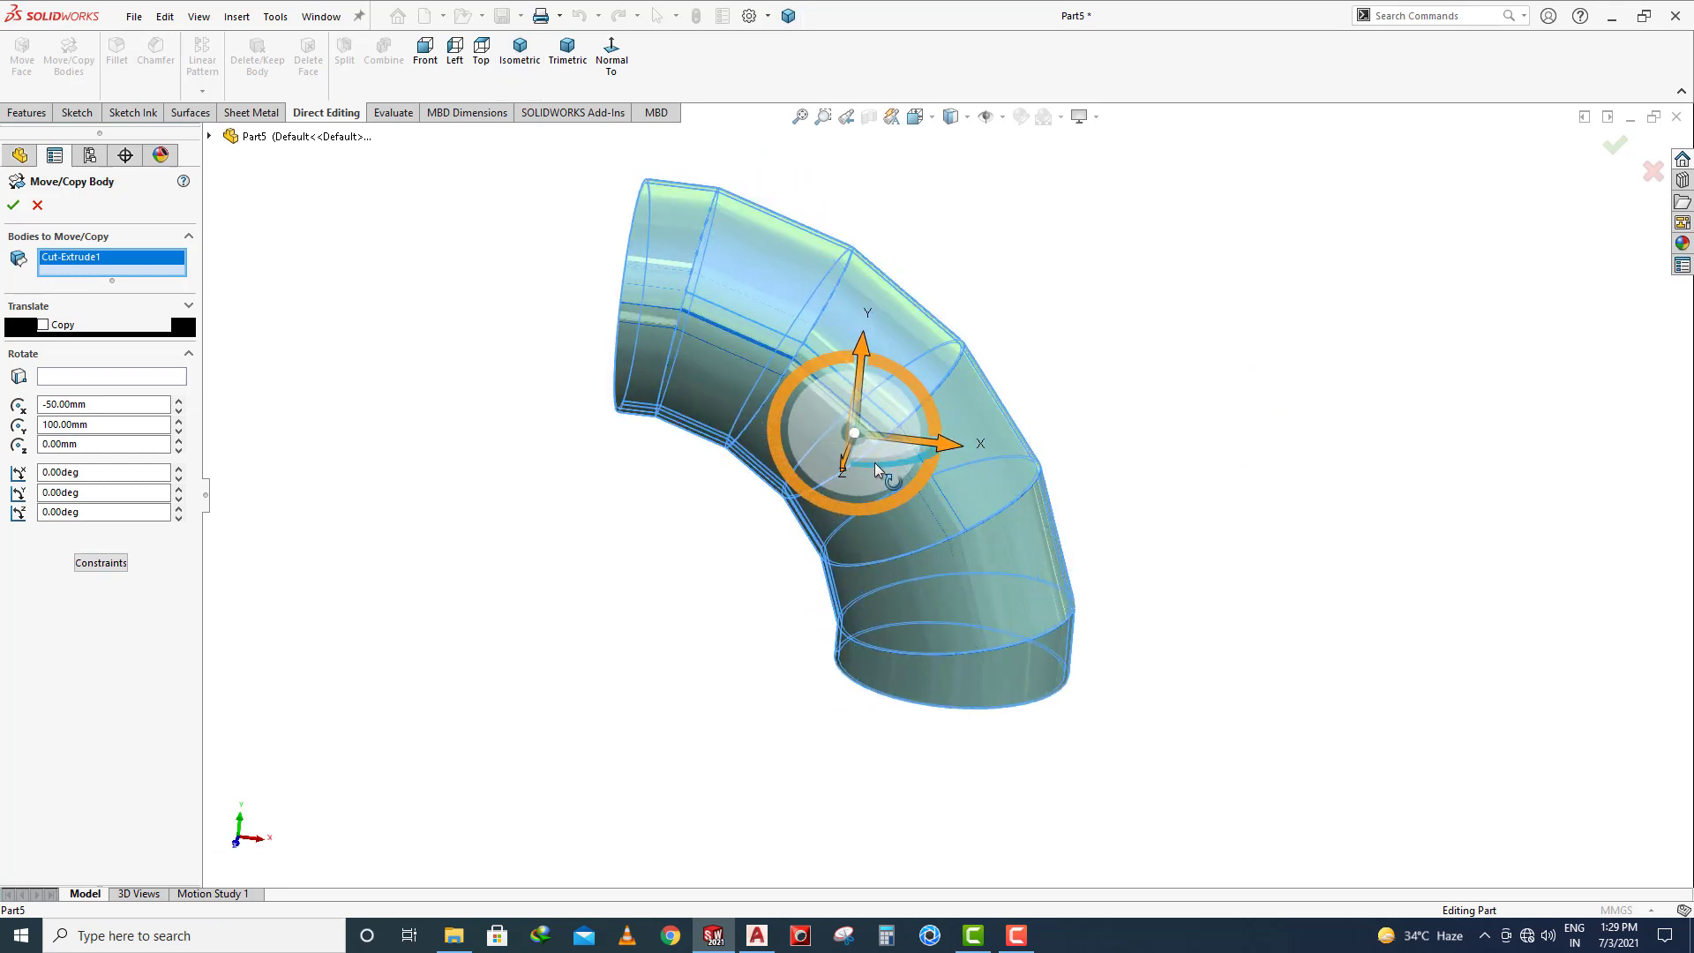
pyautogui.moveTo(878, 469); pyautogui.dragTo(1014, 423)
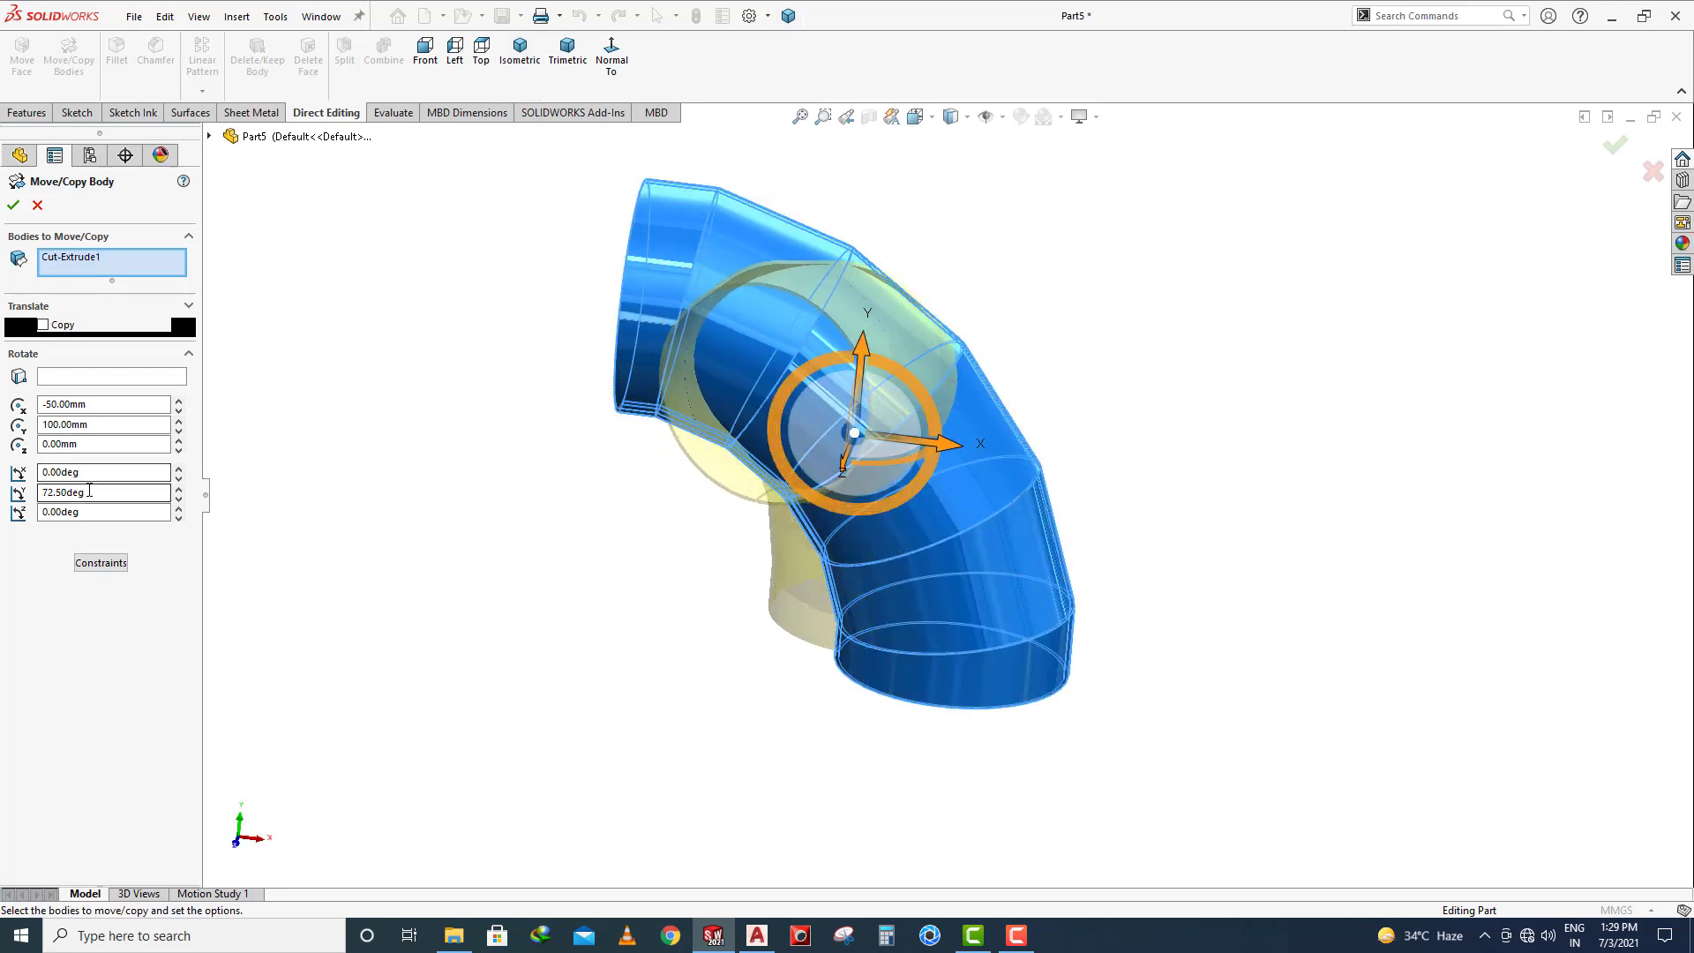
pyautogui.doubleClick(89, 491)
pyautogui.write('90')
pyautogui.press('Return')
pyautogui.press('Return')
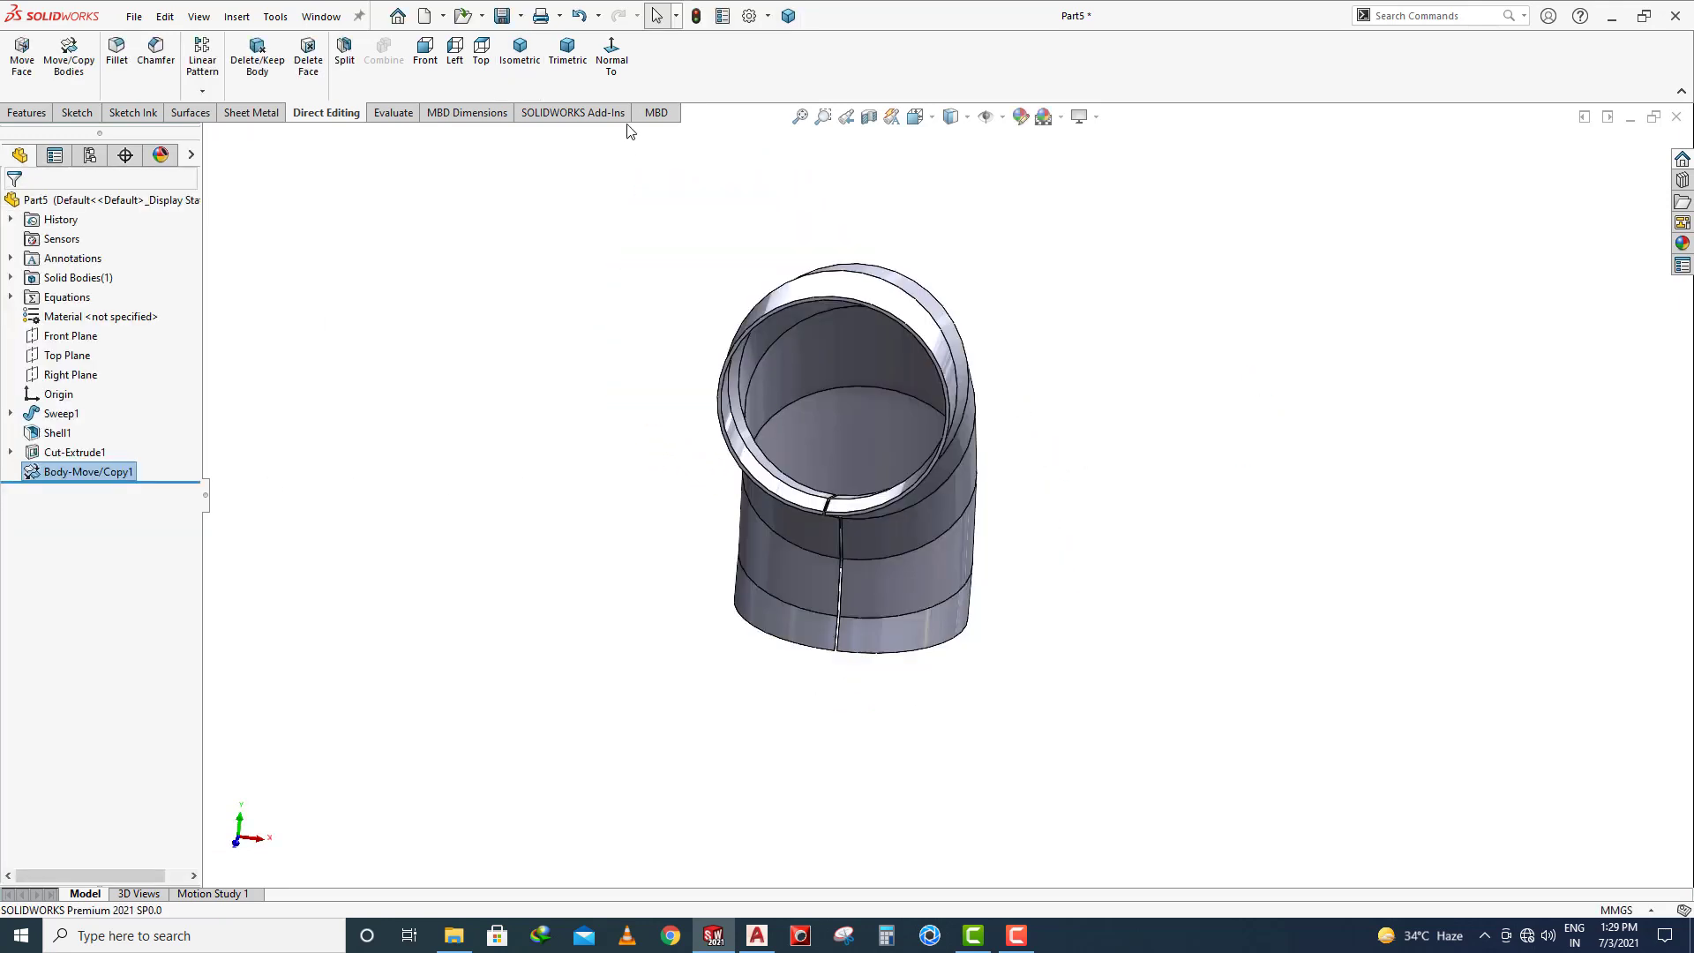
# Apply the shiny galvanized metal appearance to the elbow
pyautogui.click(570, 62)
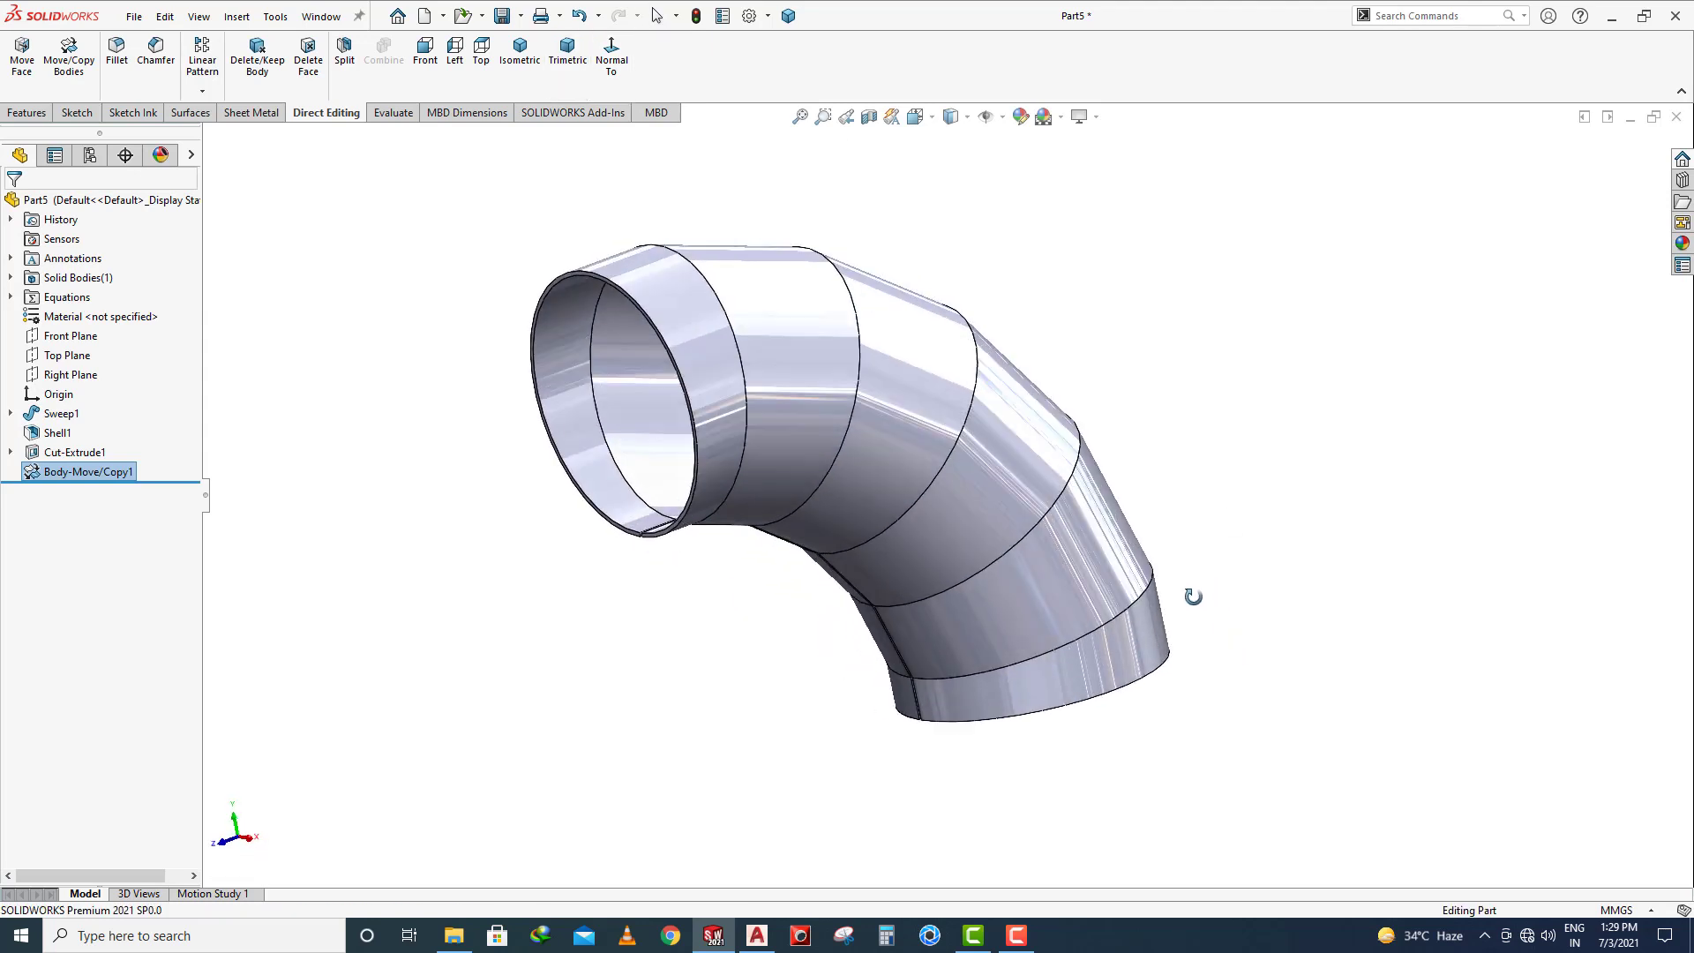
pyautogui.click(1682, 244)
pyautogui.scroll(-2, 1555, 282)
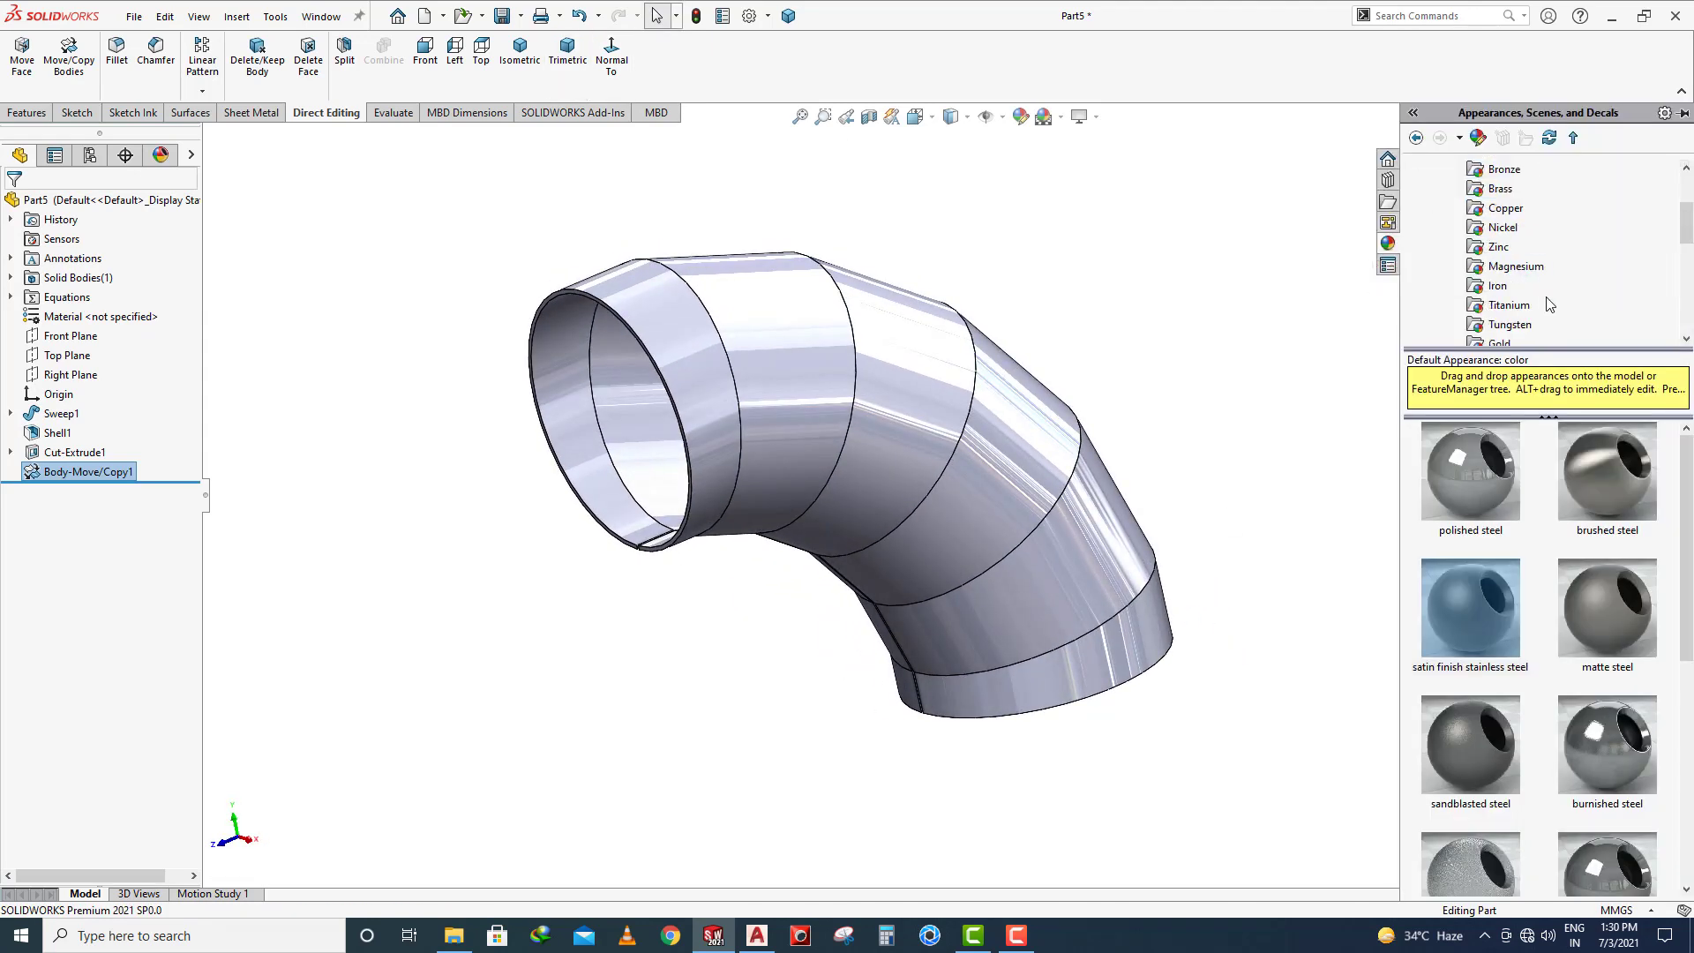
pyautogui.click(1549, 305)
pyautogui.scroll(-1, 1550, 265)
pyautogui.click(1609, 467)
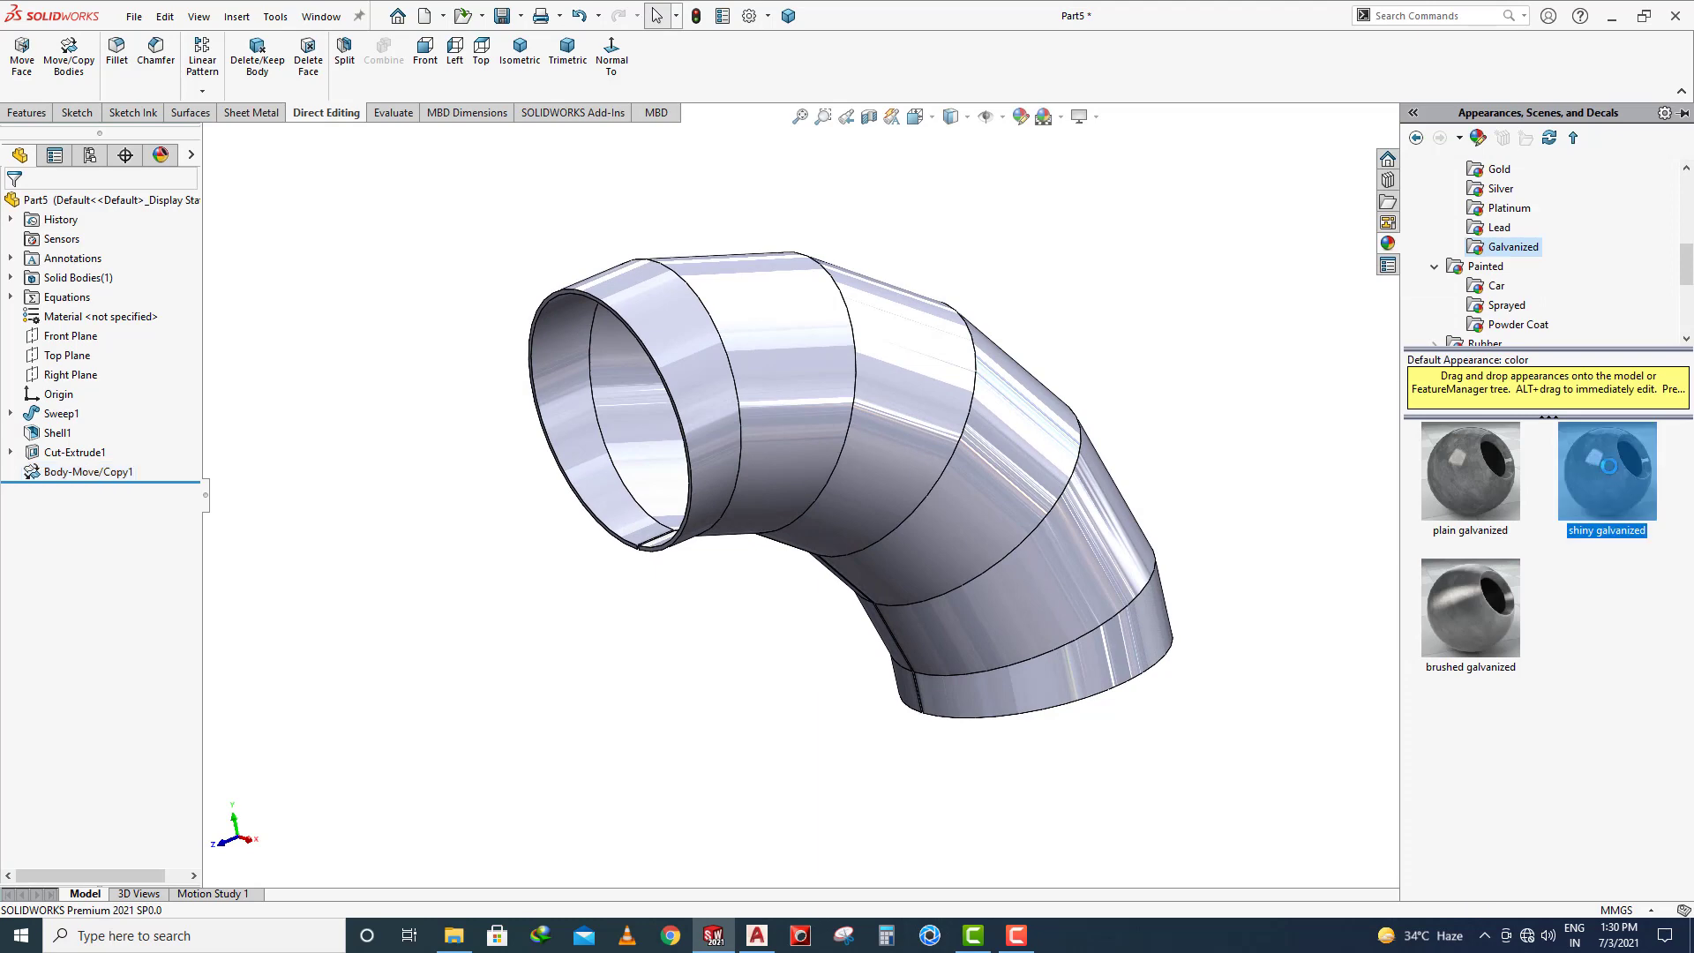
pyautogui.doubleClick(1609, 467)
pyautogui.click(1207, 431)
pyautogui.moveTo(1205, 432)
pyautogui.mouseDown(button='middle')
pyautogui.moveTo(1259, 442)
pyautogui.moveTo(1230, 432)
pyautogui.mouseUp(button='middle')
# Try the brushed and plain galvanized appearances on the elbow and reapply shiny galvanized
pyautogui.click(1682, 244)
pyautogui.doubleClick(1477, 608)
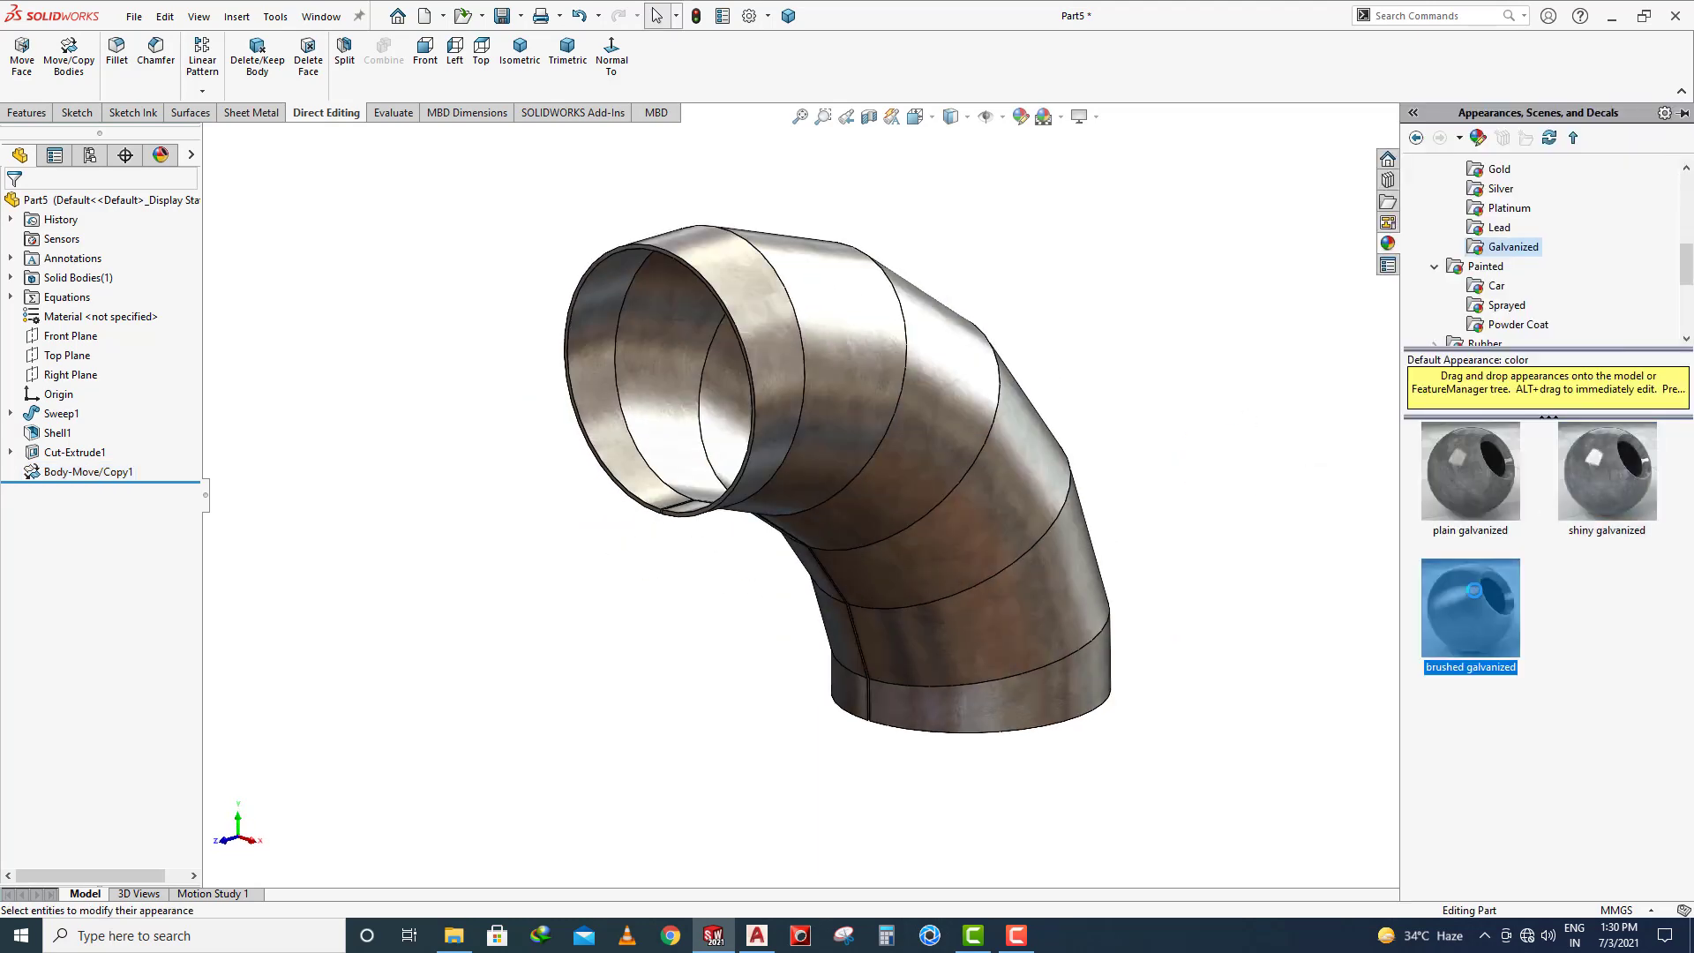
pyautogui.doubleClick(1473, 481)
pyautogui.doubleClick(1607, 457)
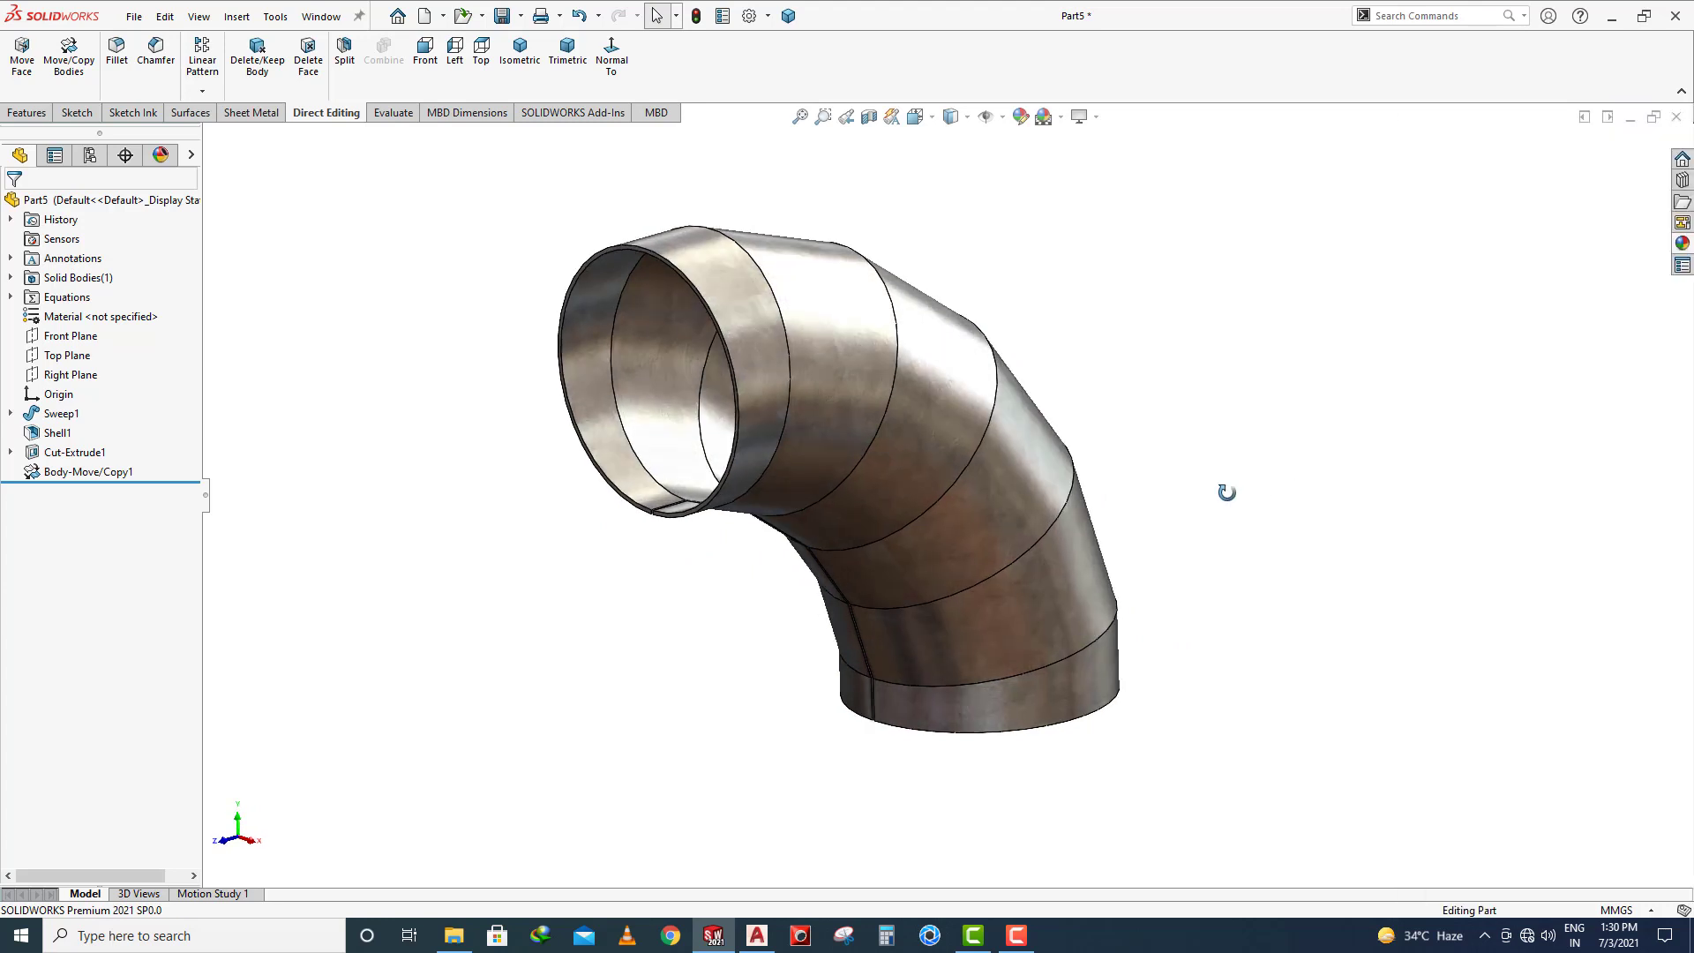
# Create a reference plane coincident with the circular joint edge nearest the elbow's upper open end
pyautogui.moveTo(908, 511); pyautogui.dragTo(799, 518, button='middle')
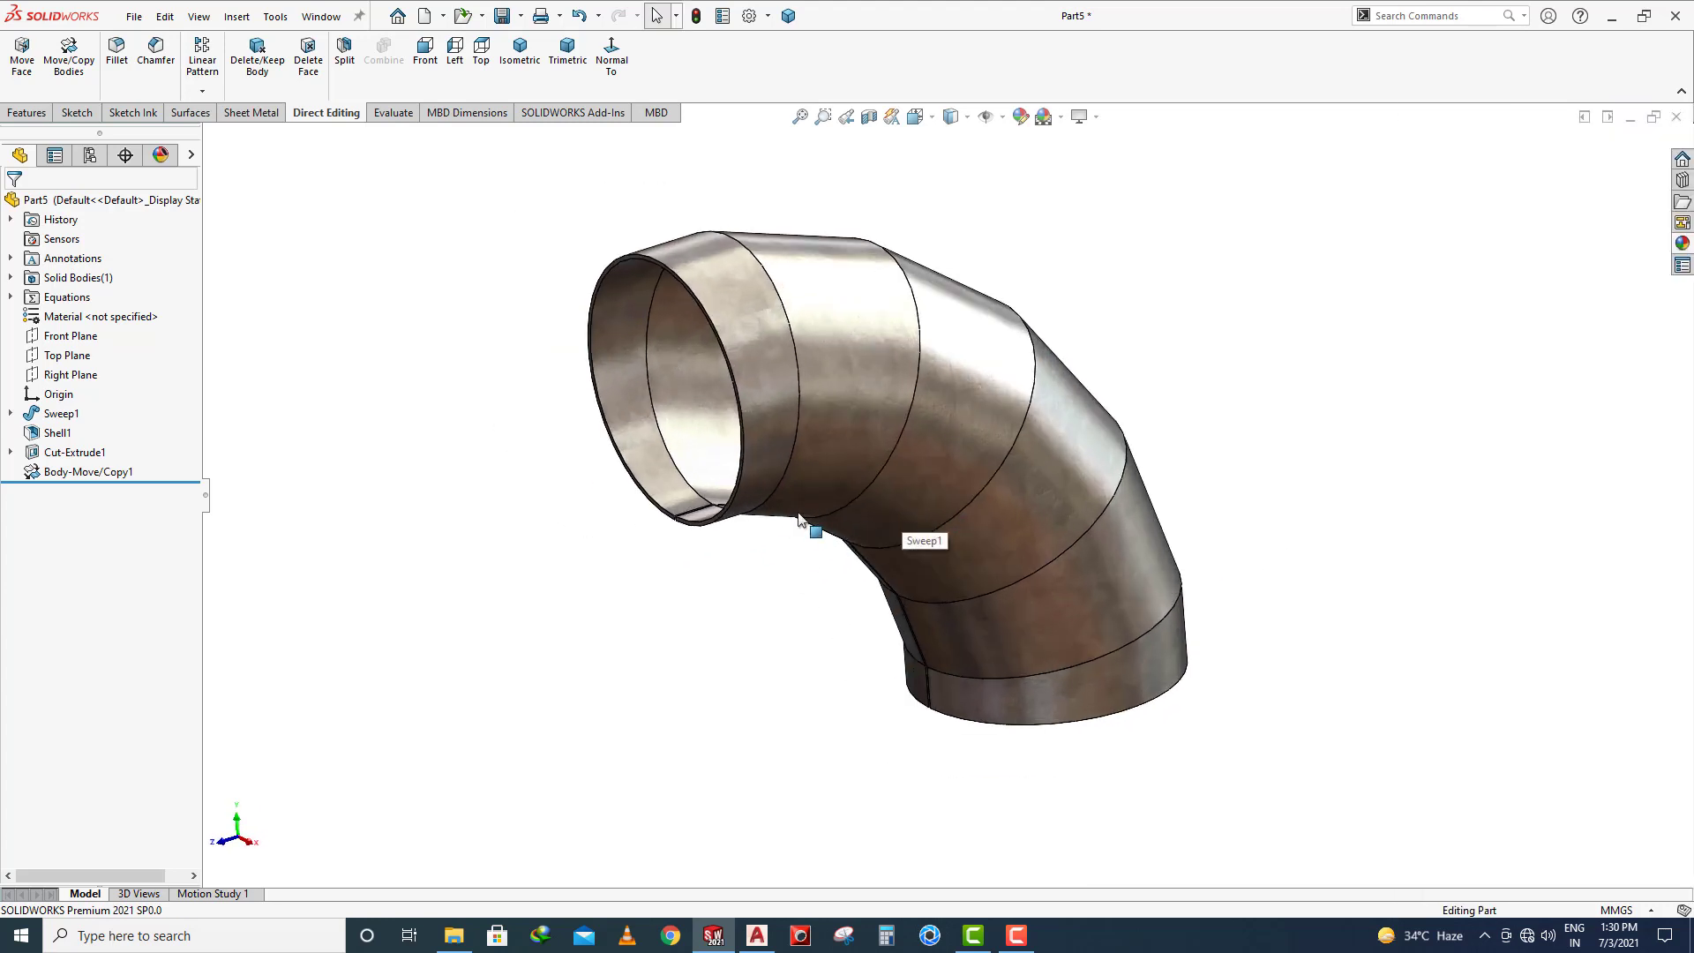
pyautogui.click(24, 120)
pyautogui.click(979, 74)
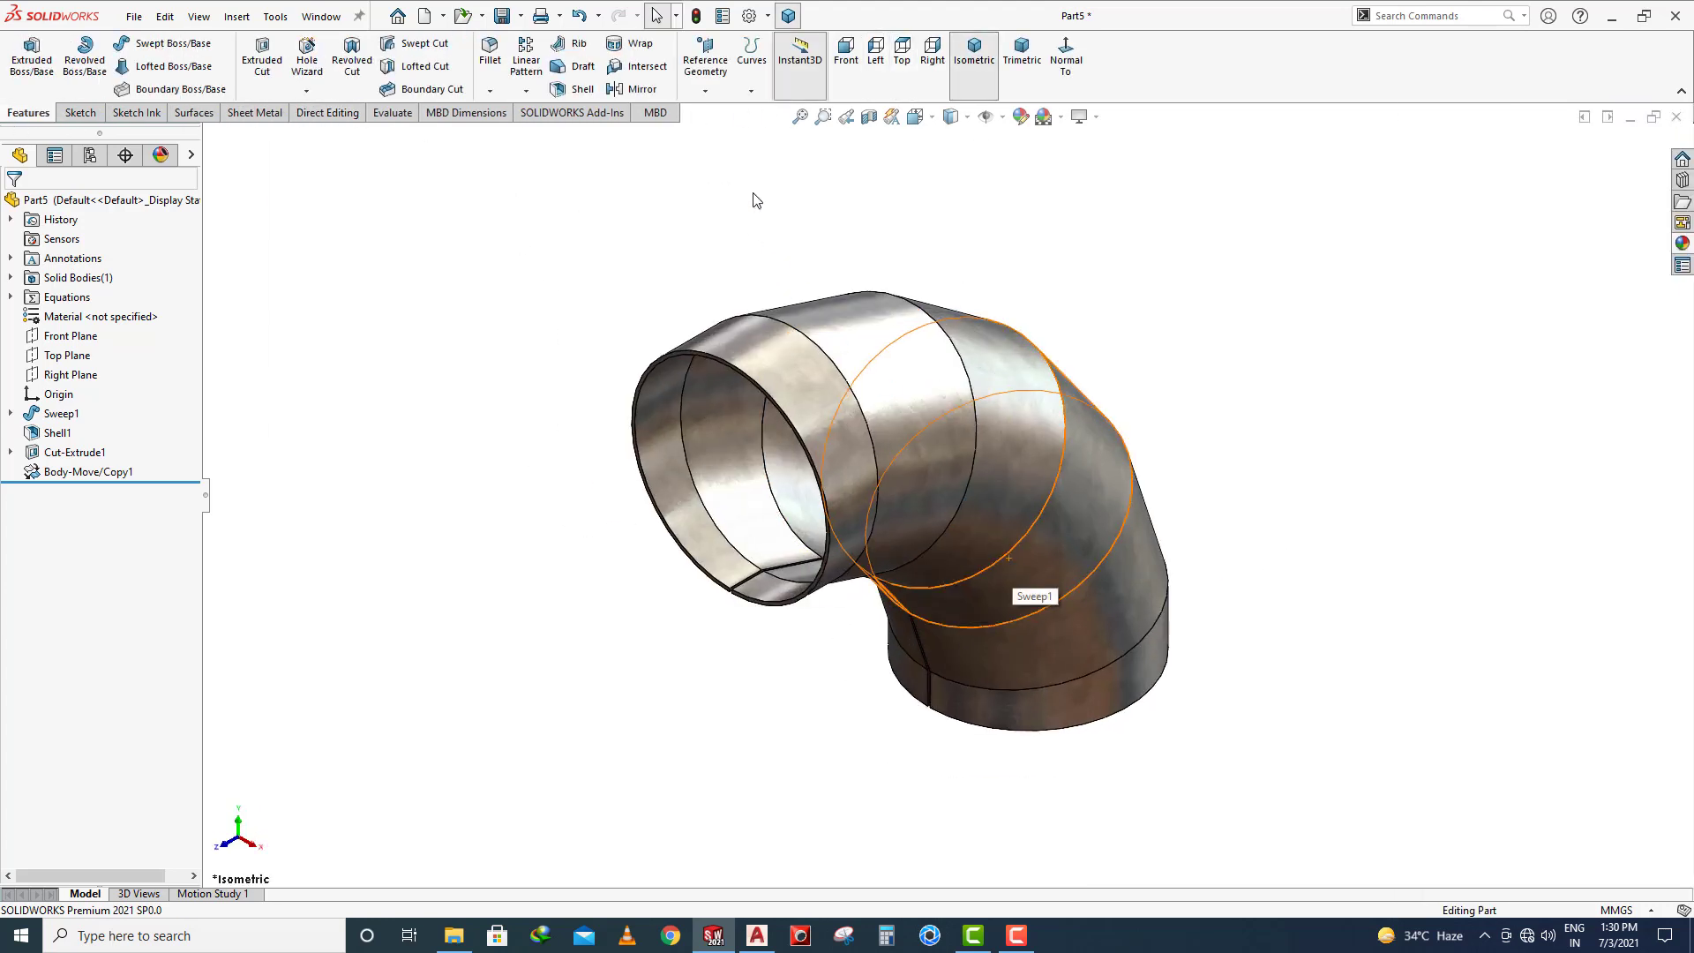
pyautogui.click(705, 90)
pyautogui.click(716, 112)
pyautogui.click(681, 415)
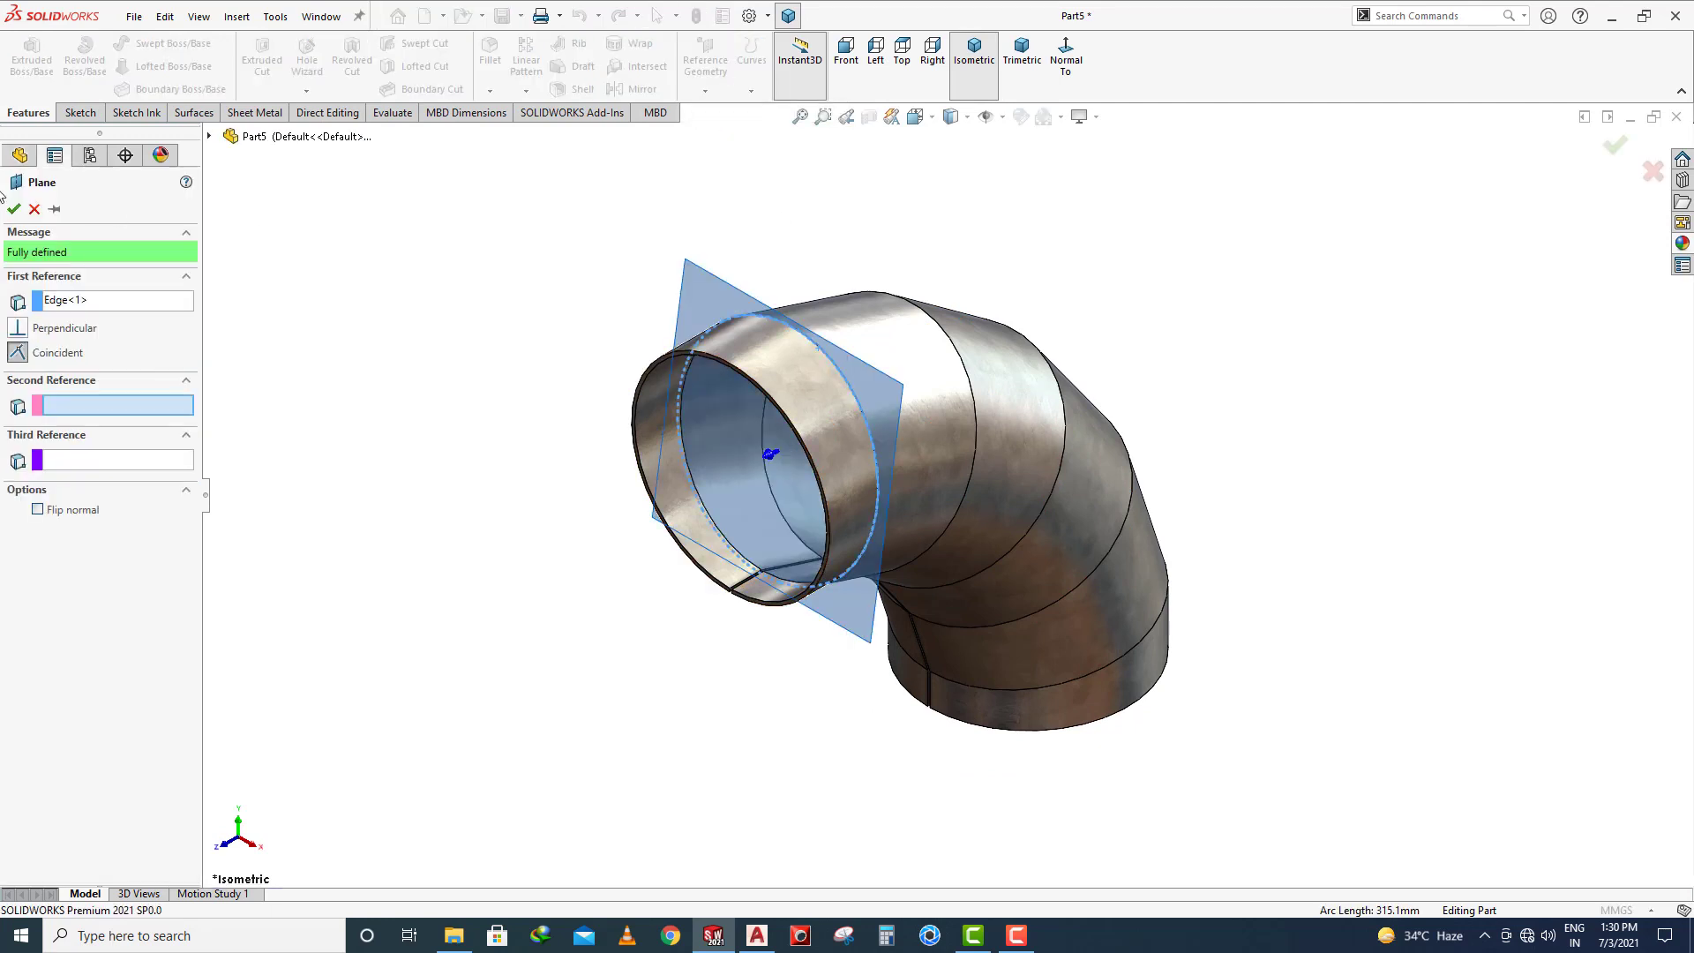
pyautogui.click(14, 209)
pyautogui.click(705, 90)
pyautogui.click(851, 113)
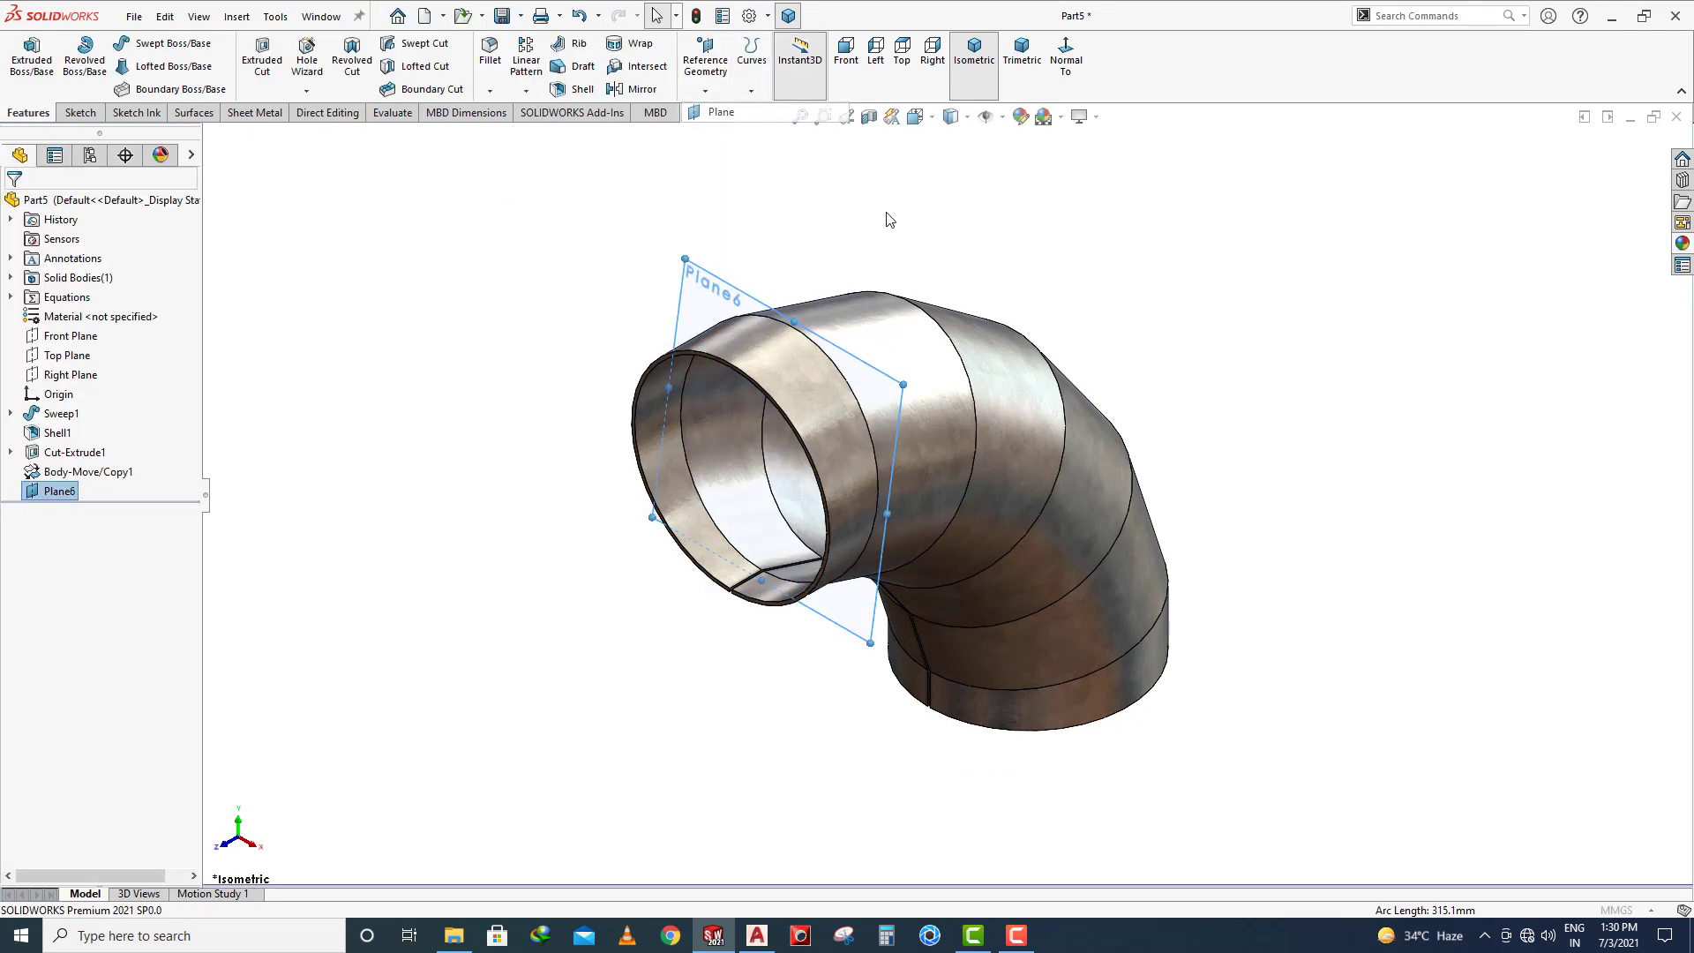
pyautogui.click(929, 324)
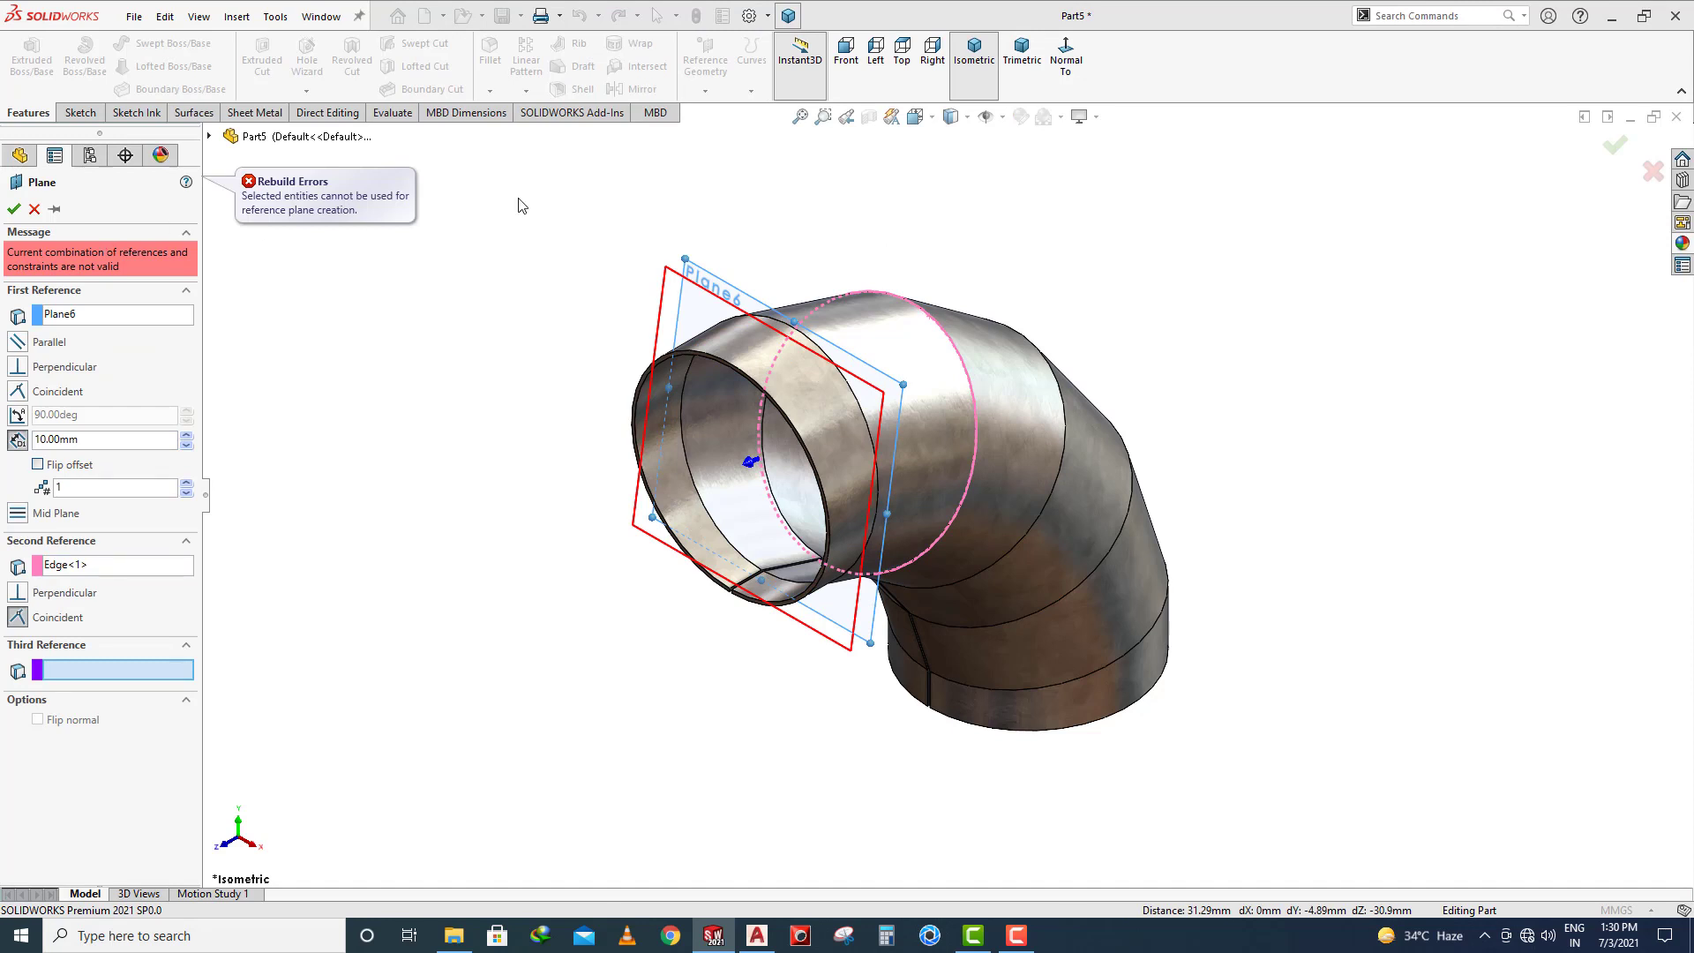
pyautogui.press('Escape')
# Create a reference plane coincident with the second joint edge from the elbow's upper open end
pyautogui.click(705, 89)
pyautogui.click(719, 133)
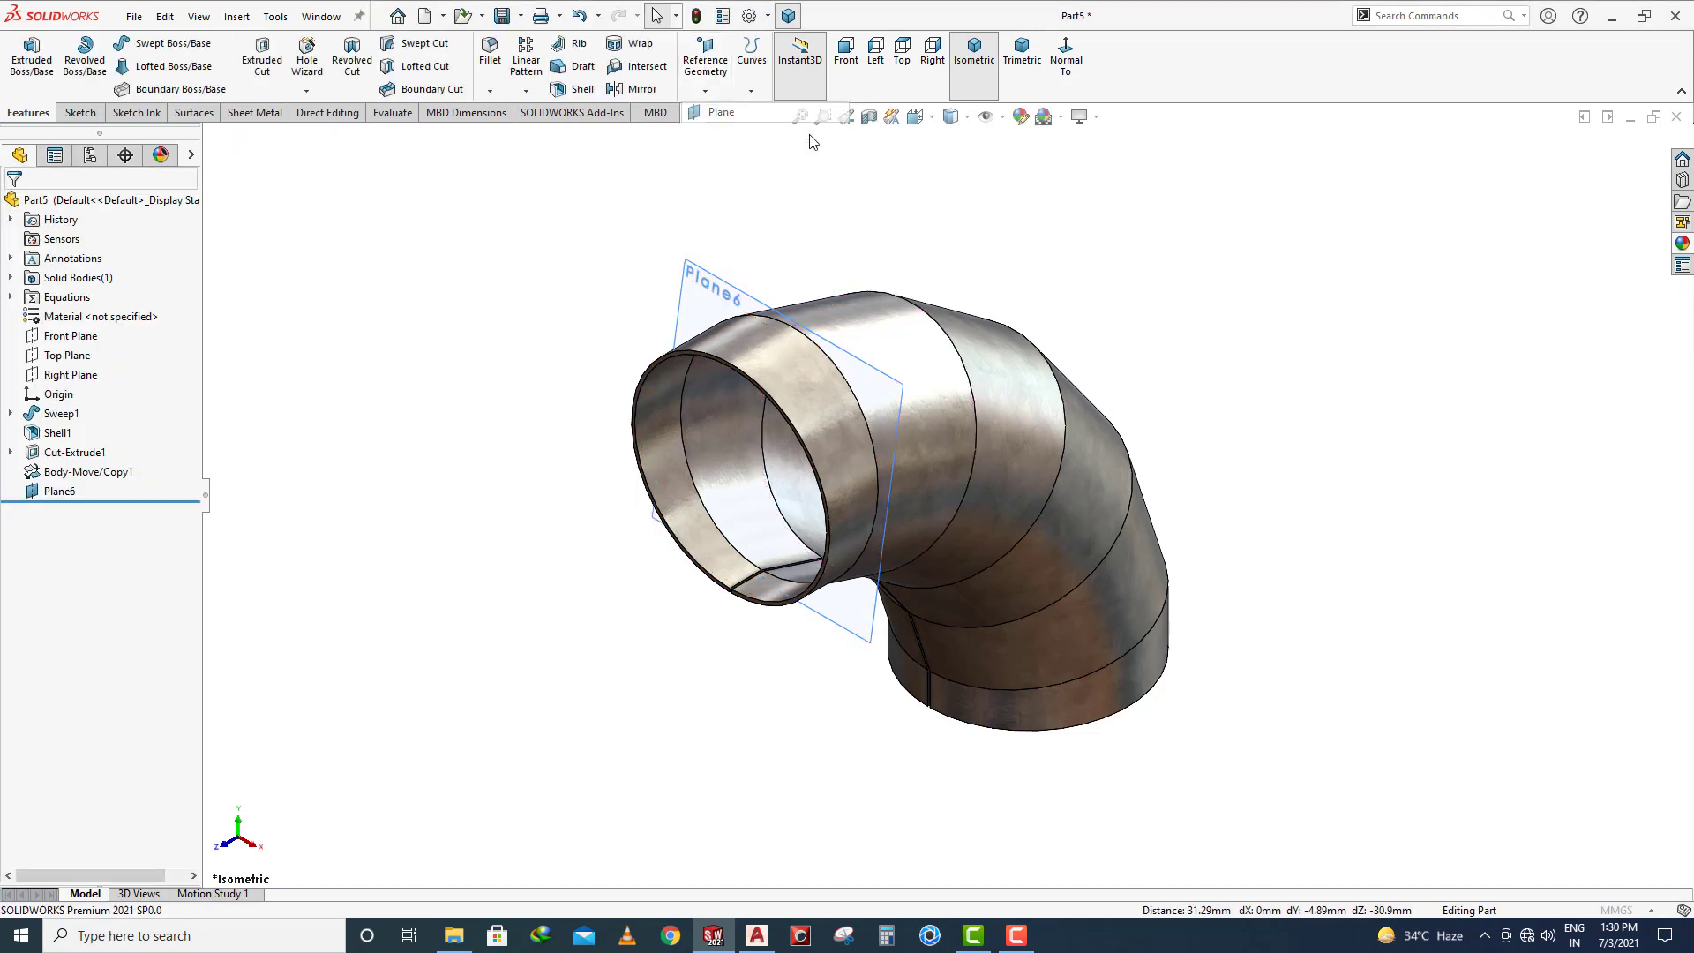
pyautogui.click(924, 315)
pyautogui.click(14, 209)
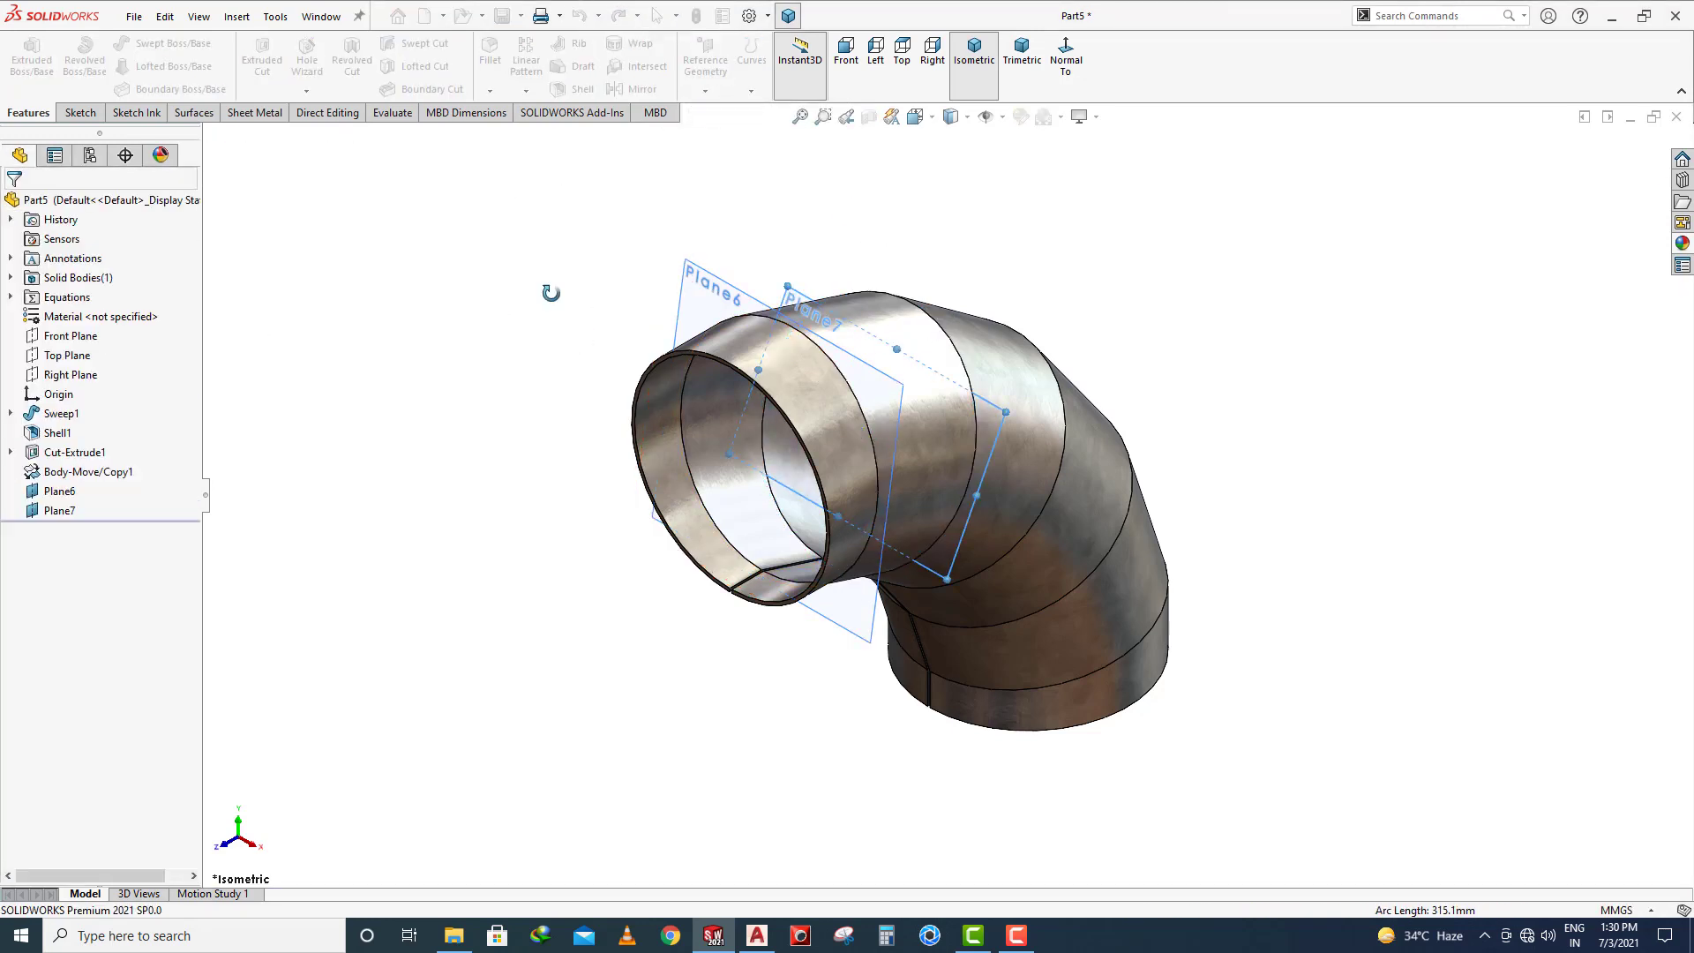
# Create a reference plane coincident with the third joint edge, in the middle of the elbow
pyautogui.hotkey('ctrl', '4')
pyautogui.click(722, 91)
pyautogui.click(721, 112)
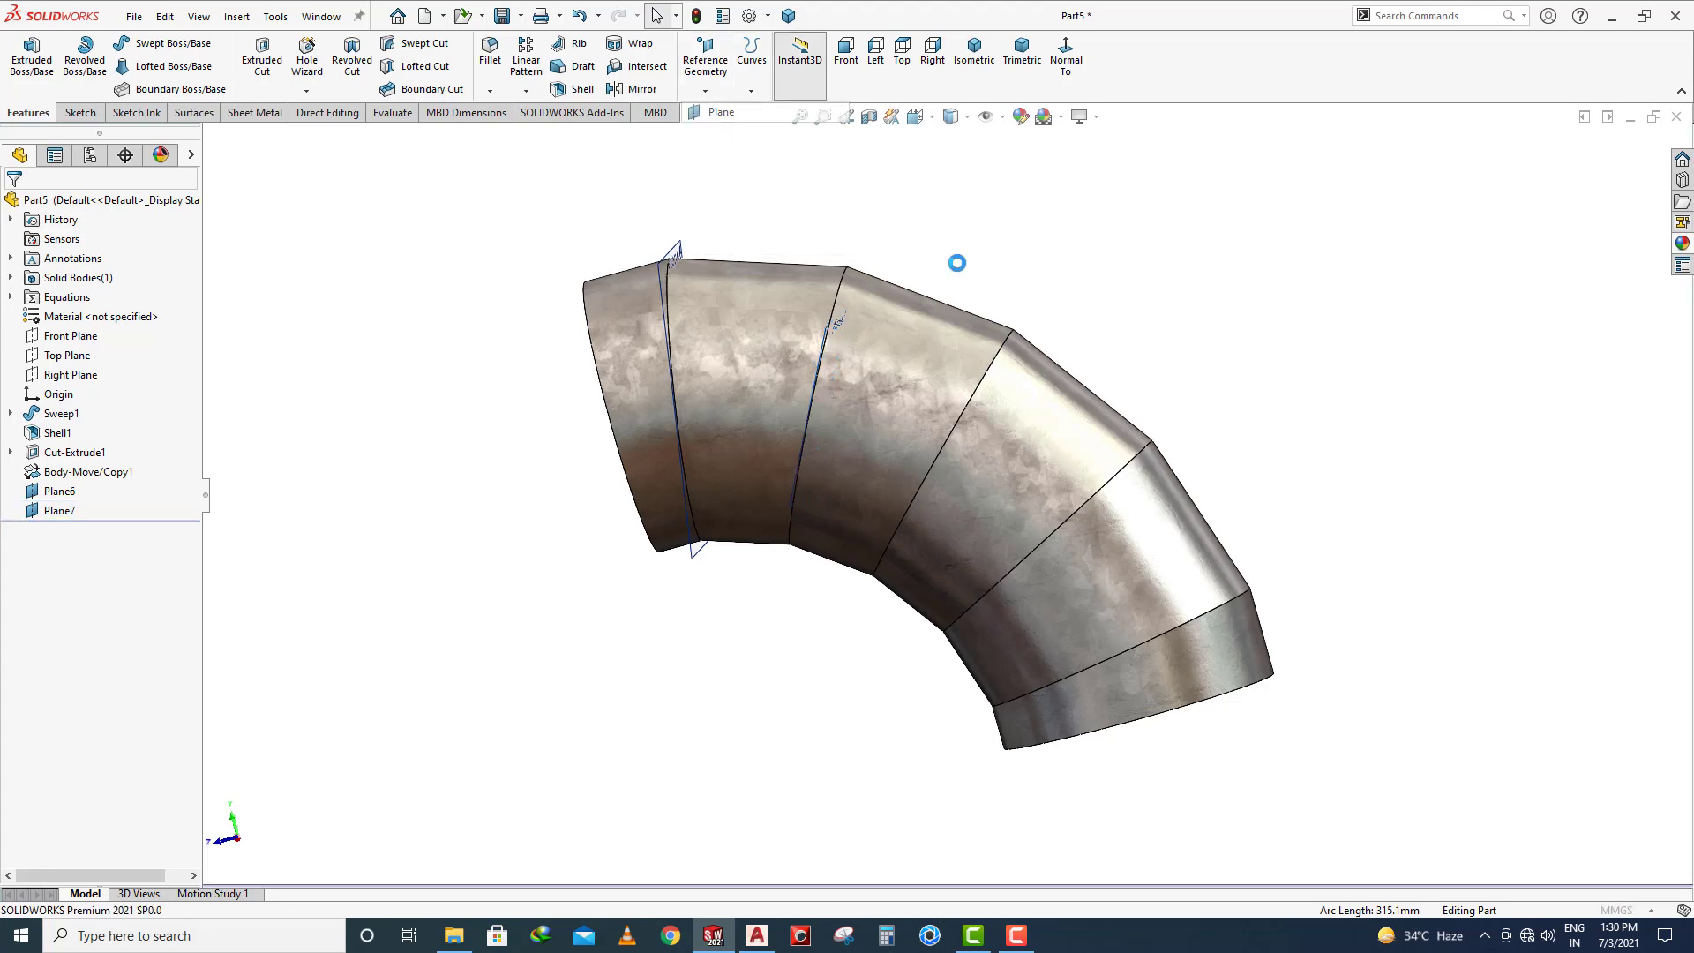
pyautogui.click(992, 369)
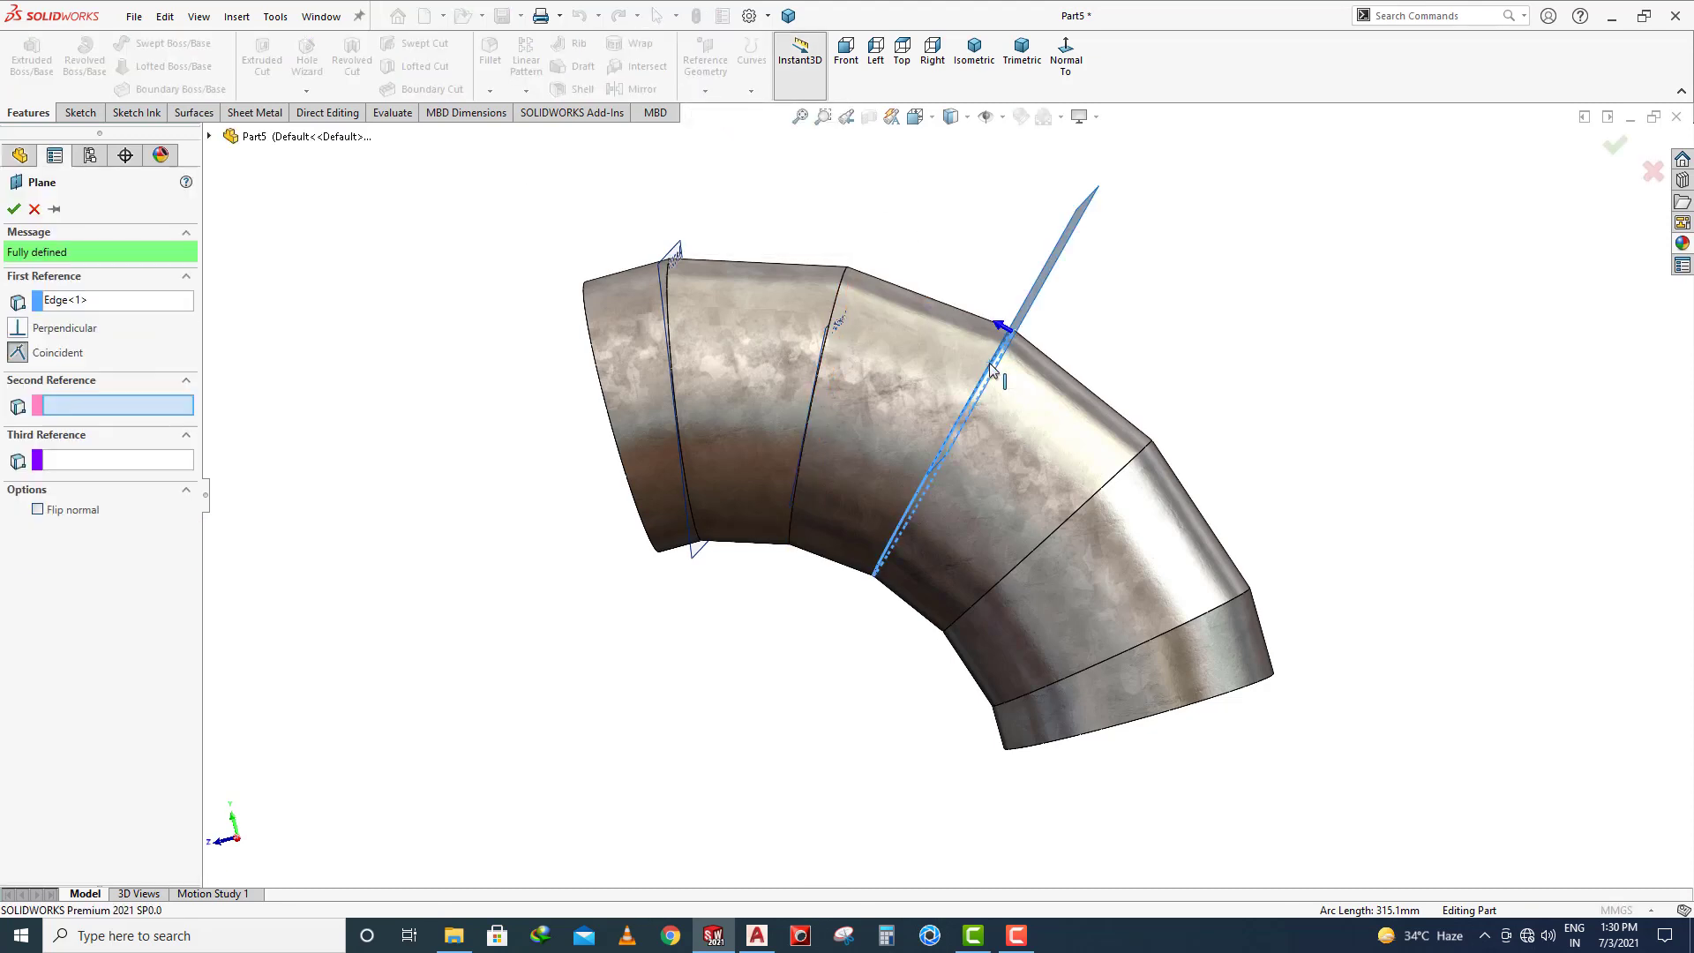
pyautogui.click(14, 210)
# Create two more reference planes coincident with the fourth and fifth joint edges, towards the elbow's lower end
pyautogui.click(713, 81)
pyautogui.click(721, 112)
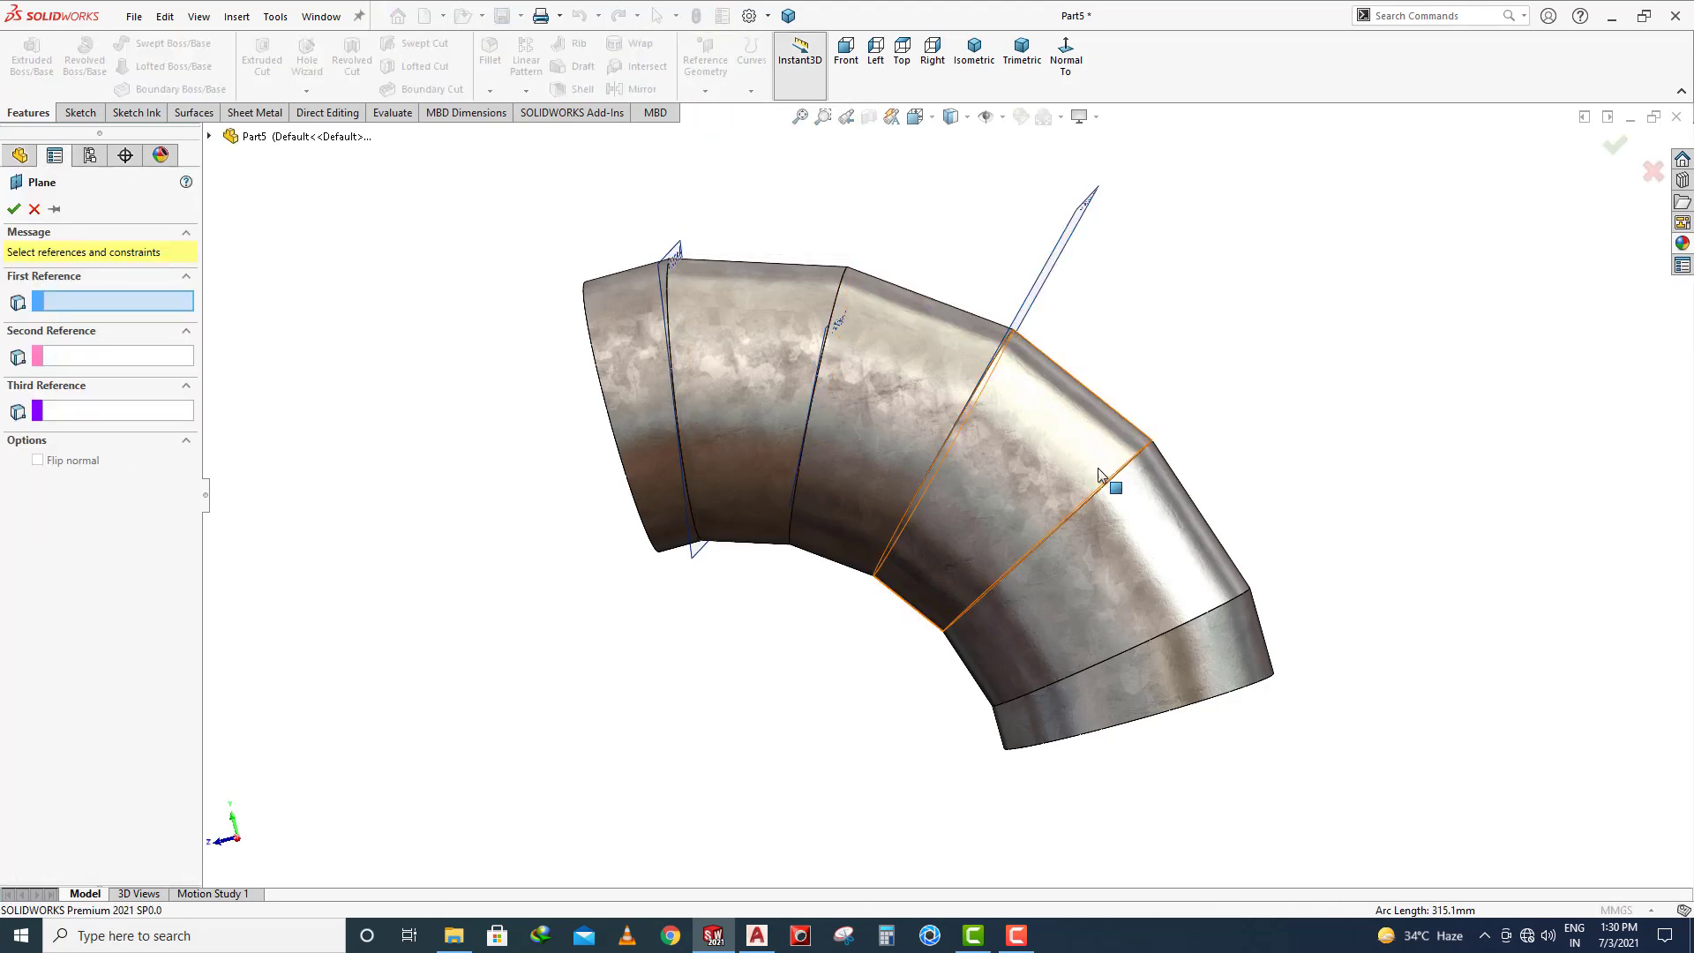
pyautogui.click(1102, 485)
pyautogui.click(14, 209)
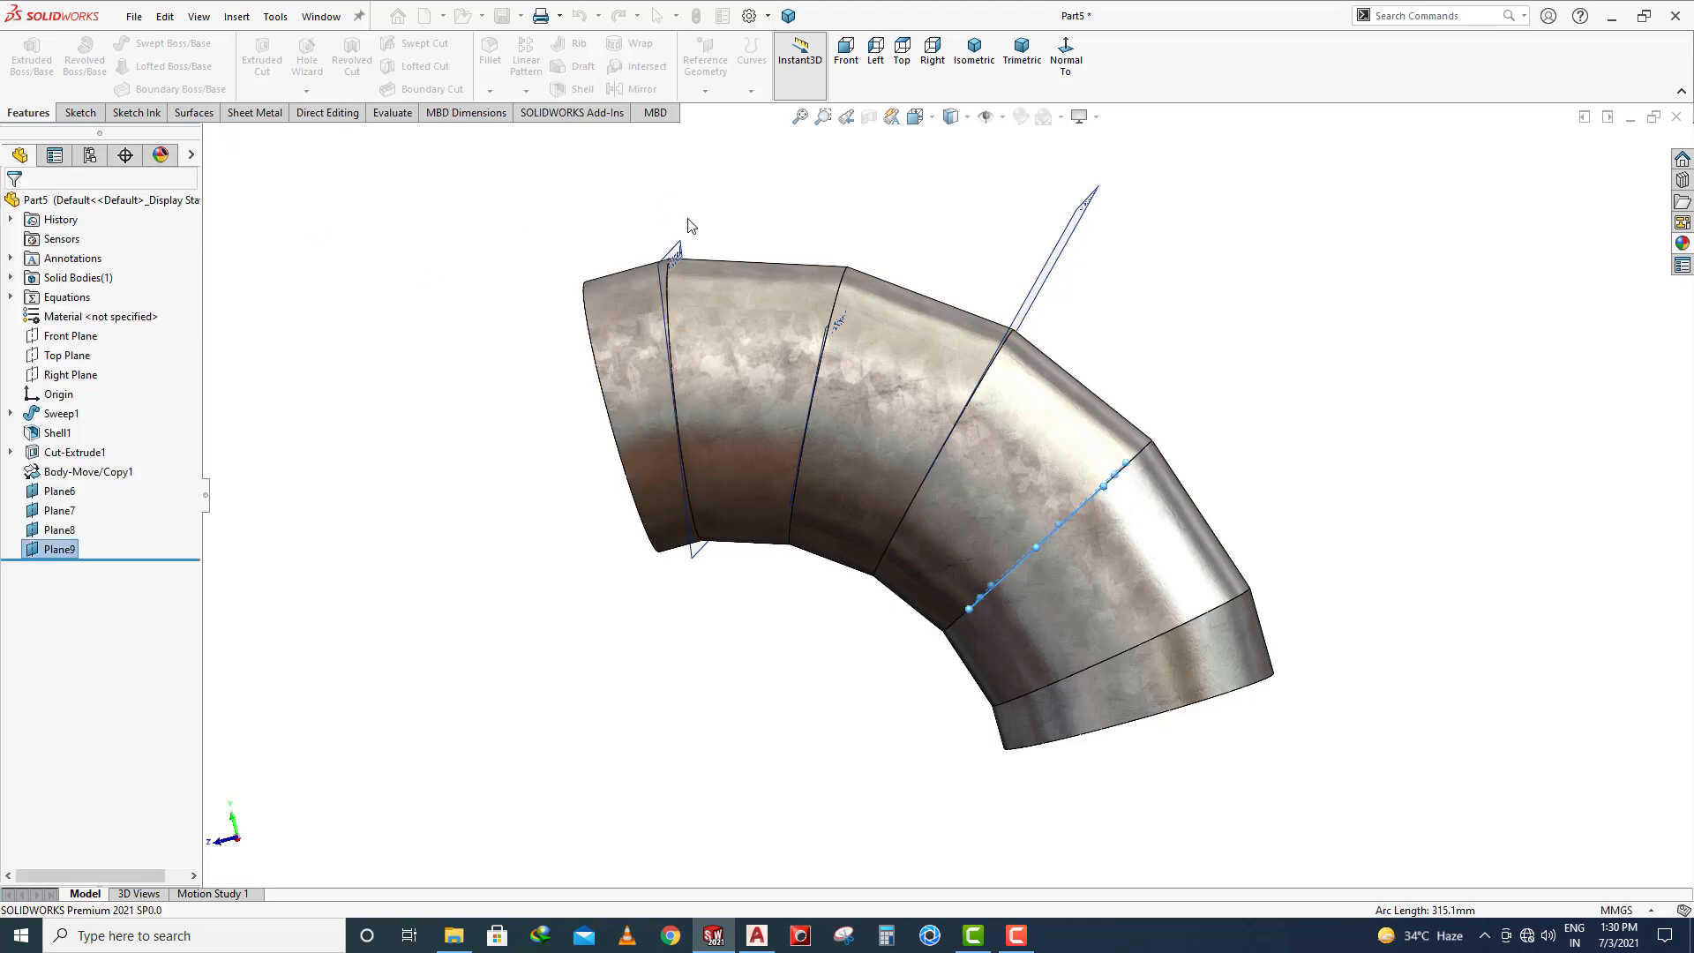
pyautogui.click(705, 64)
pyautogui.click(724, 108)
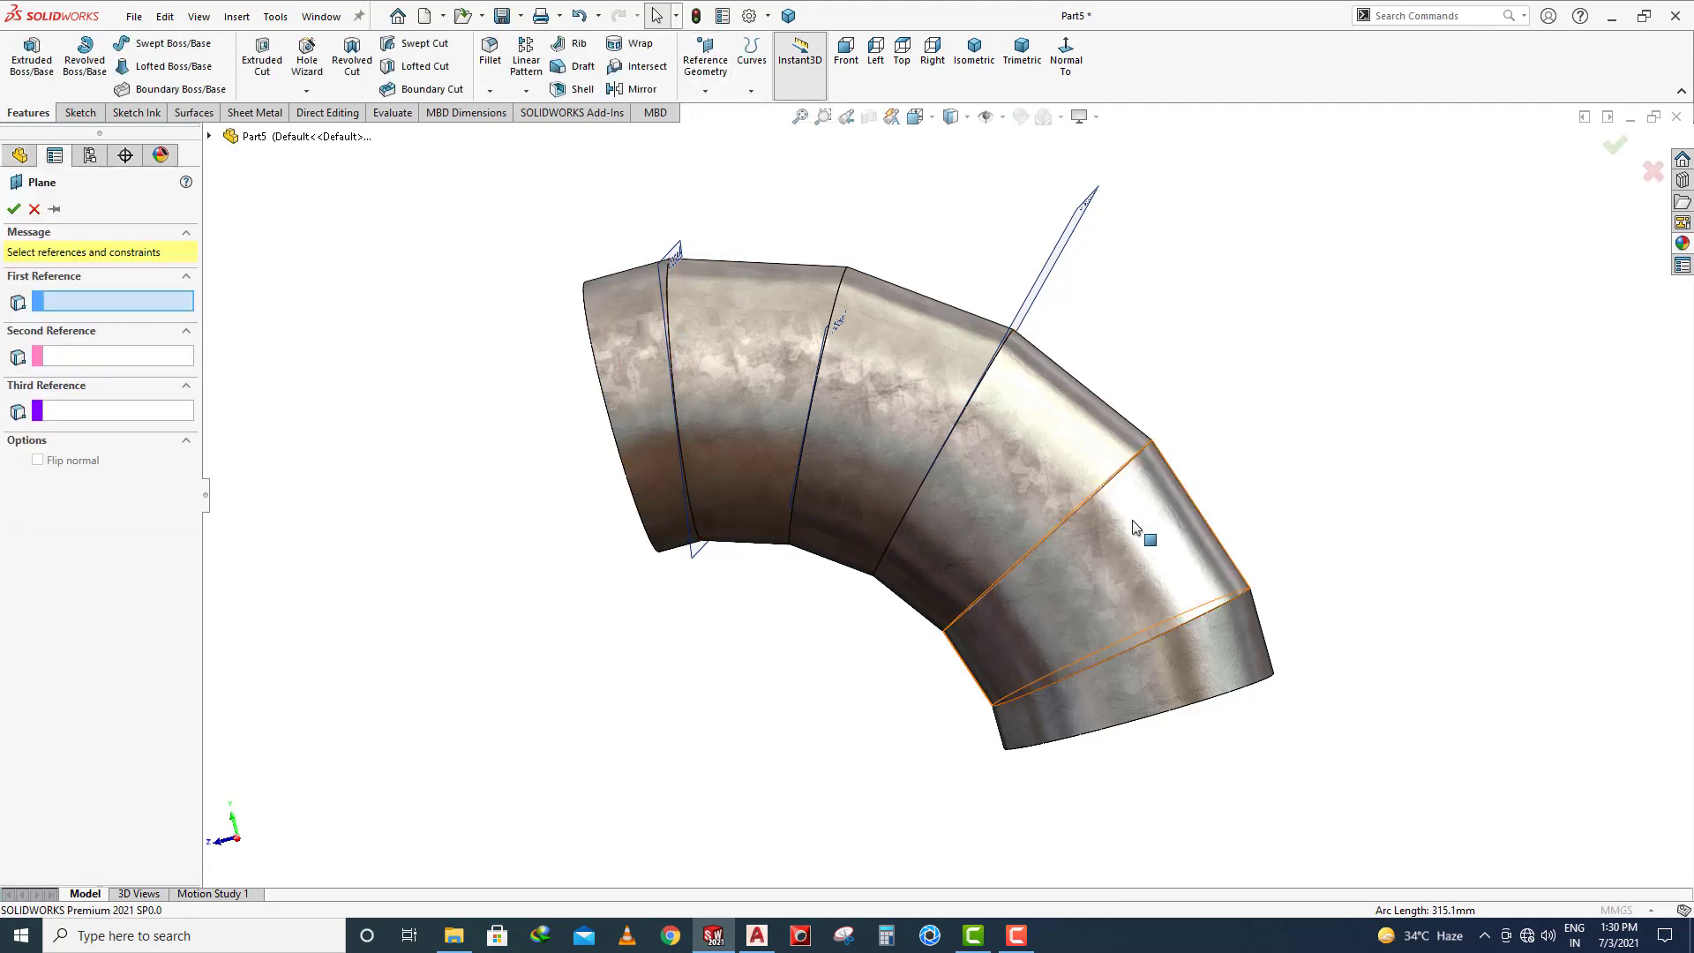
pyautogui.click(1154, 639)
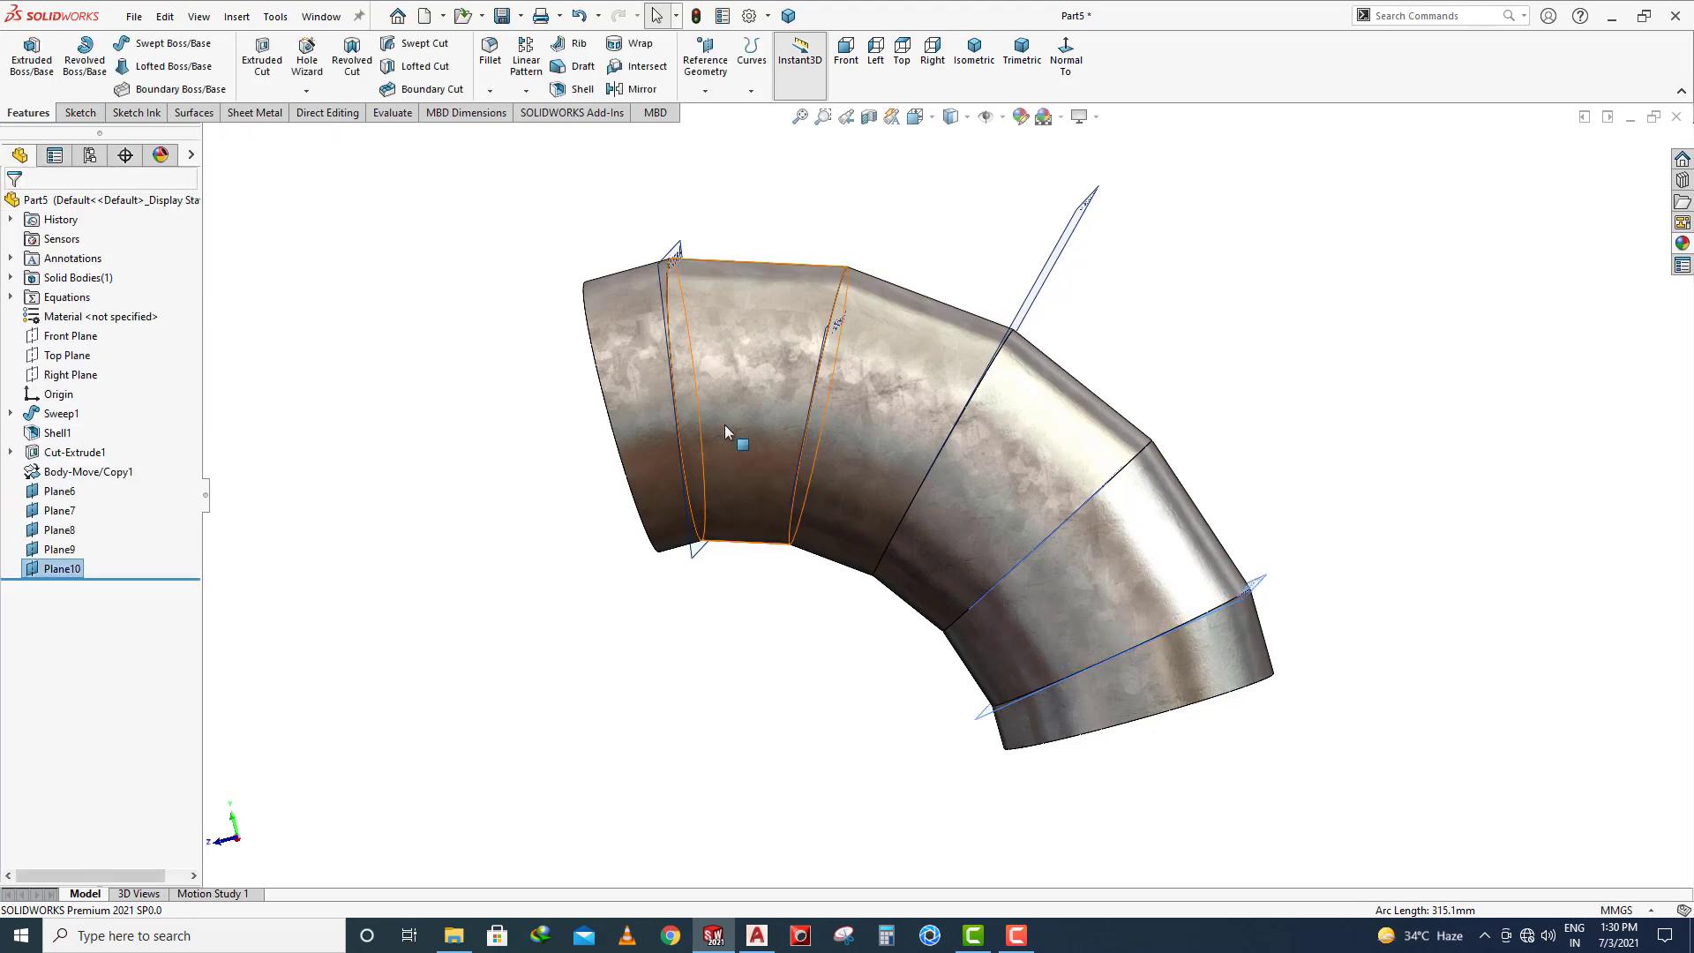
# Save the part as Part5 in the Pictures folder
pyautogui.moveTo(723, 425); pyautogui.dragTo(797, 419, button='middle')
pyautogui.hotkey('ctrl', 's')
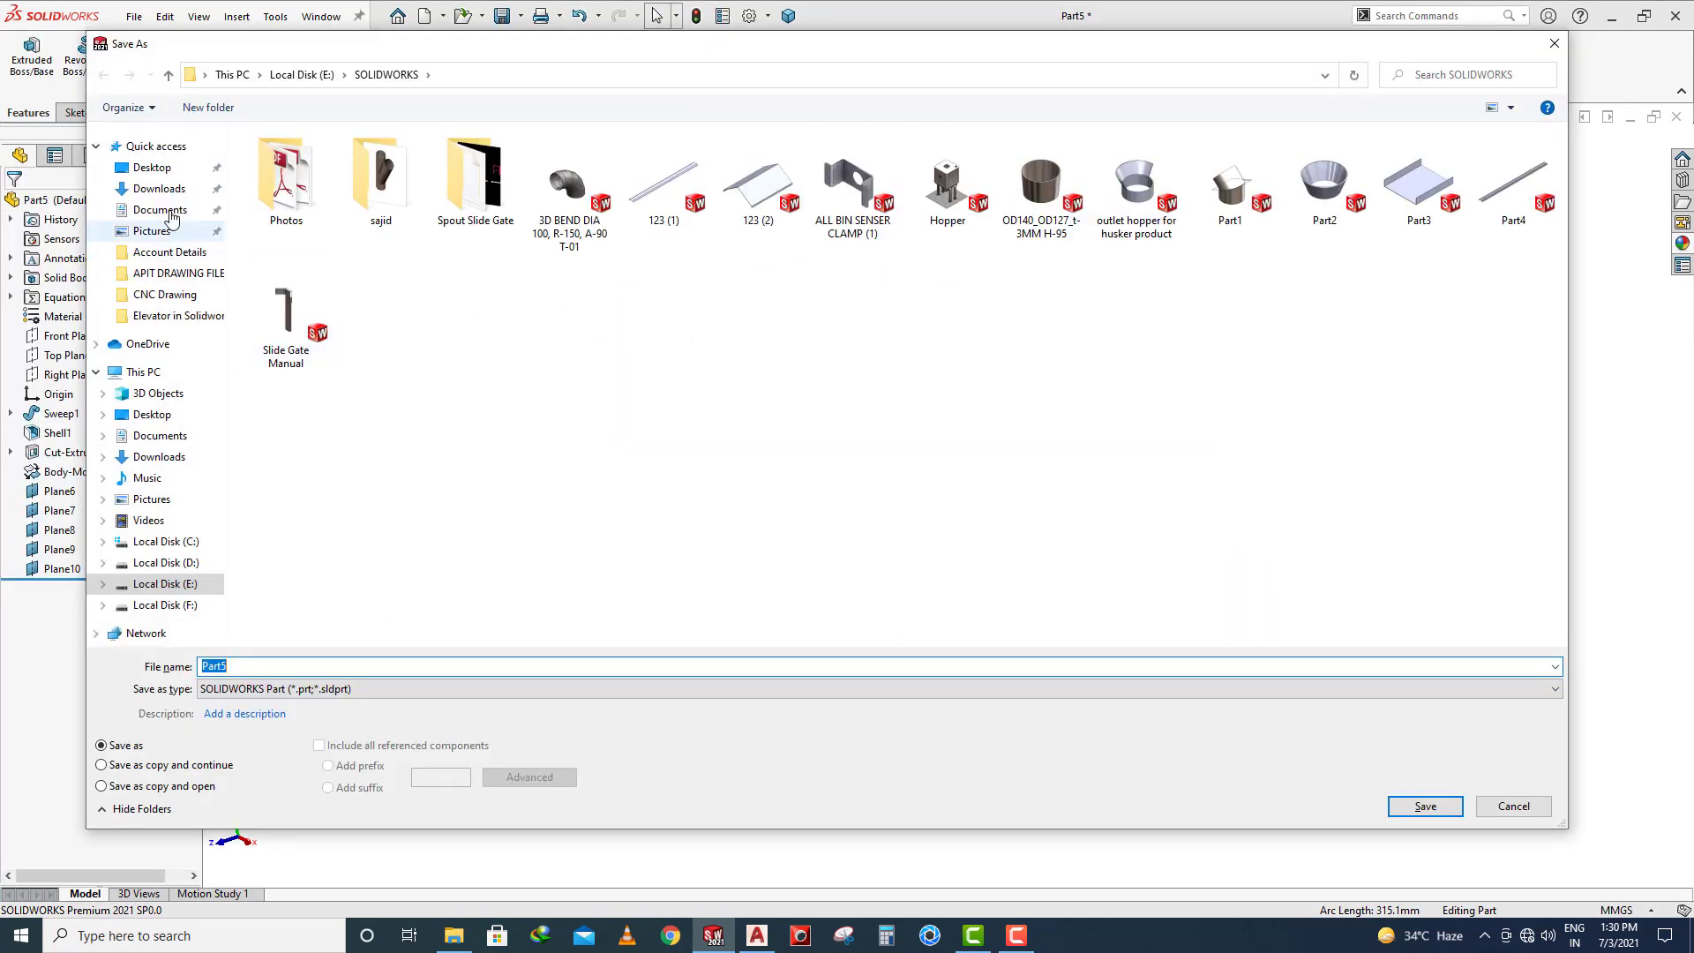
pyautogui.click(152, 167)
pyautogui.click(152, 498)
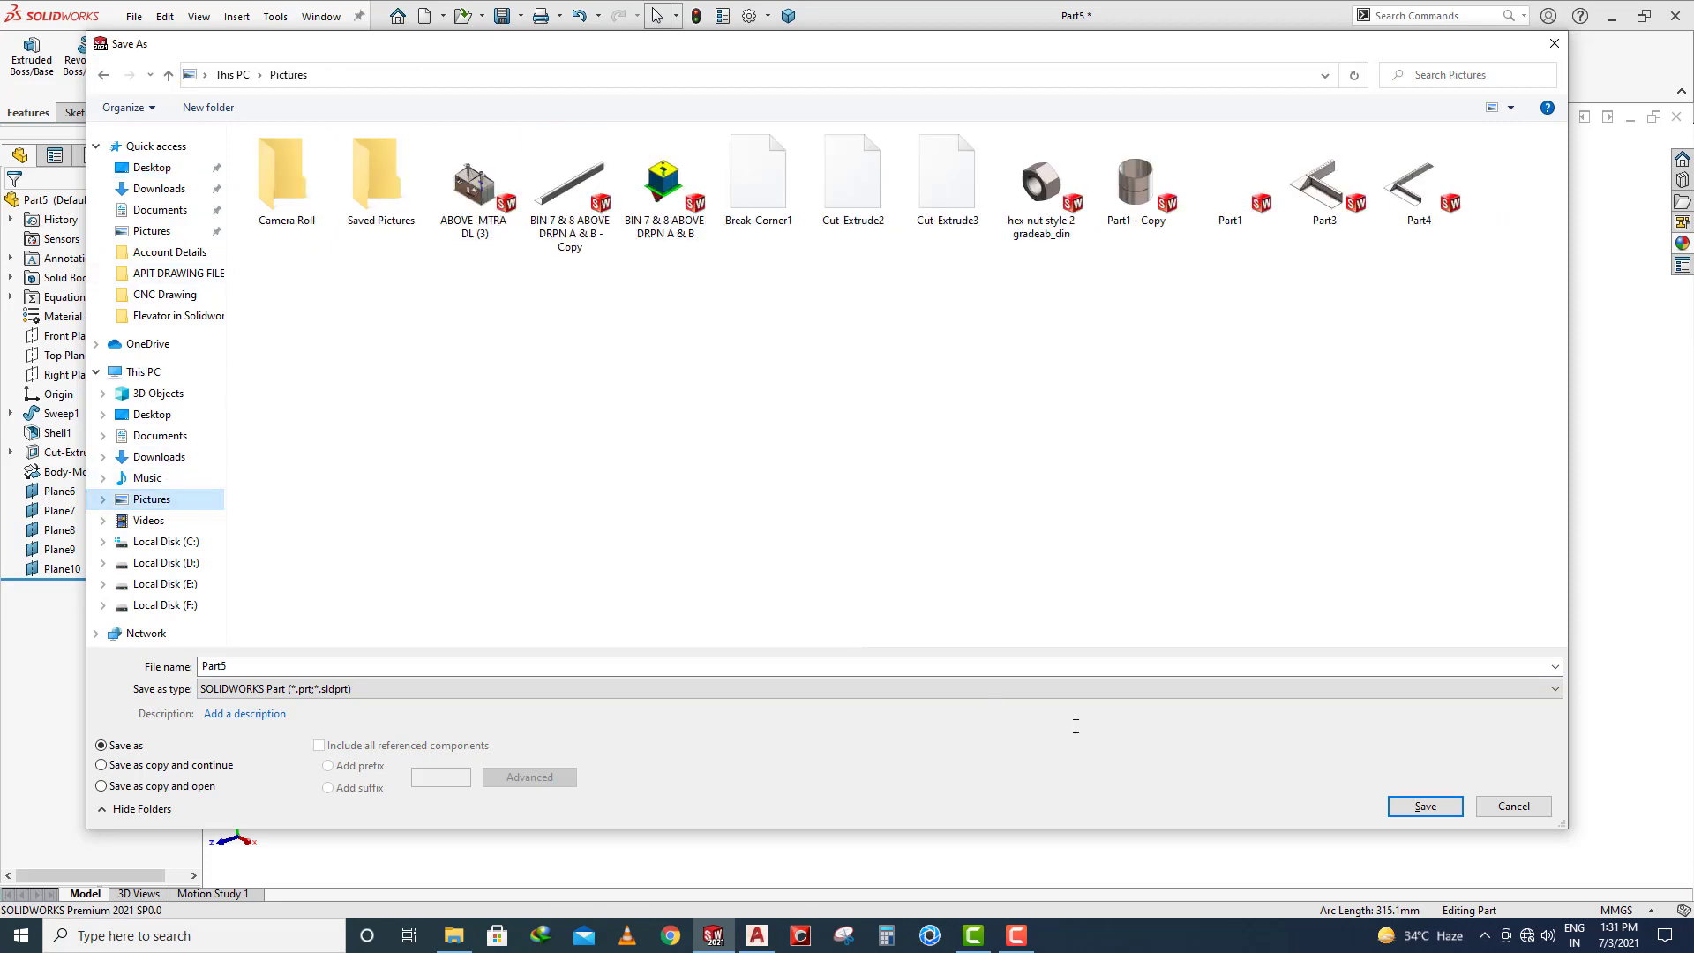
pyautogui.click(1420, 805)
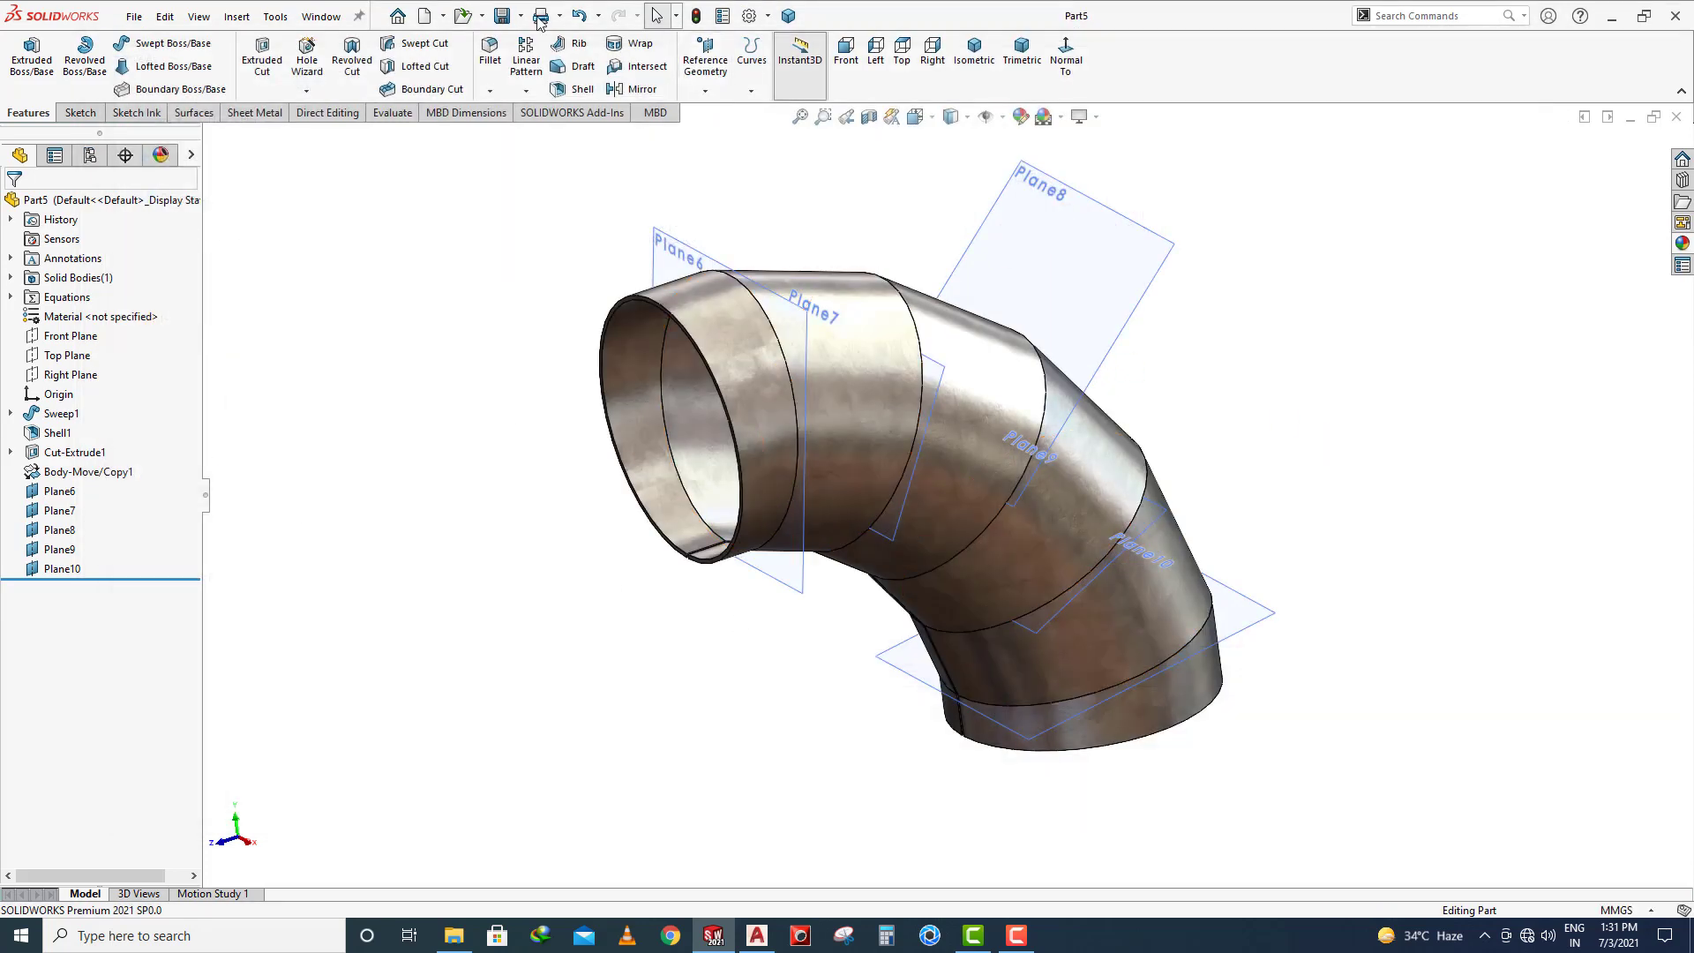
# Cut the elbow with the Split feature, using Plane6 through Plane10 at the joints as trim tools
pyautogui.click(236, 16)
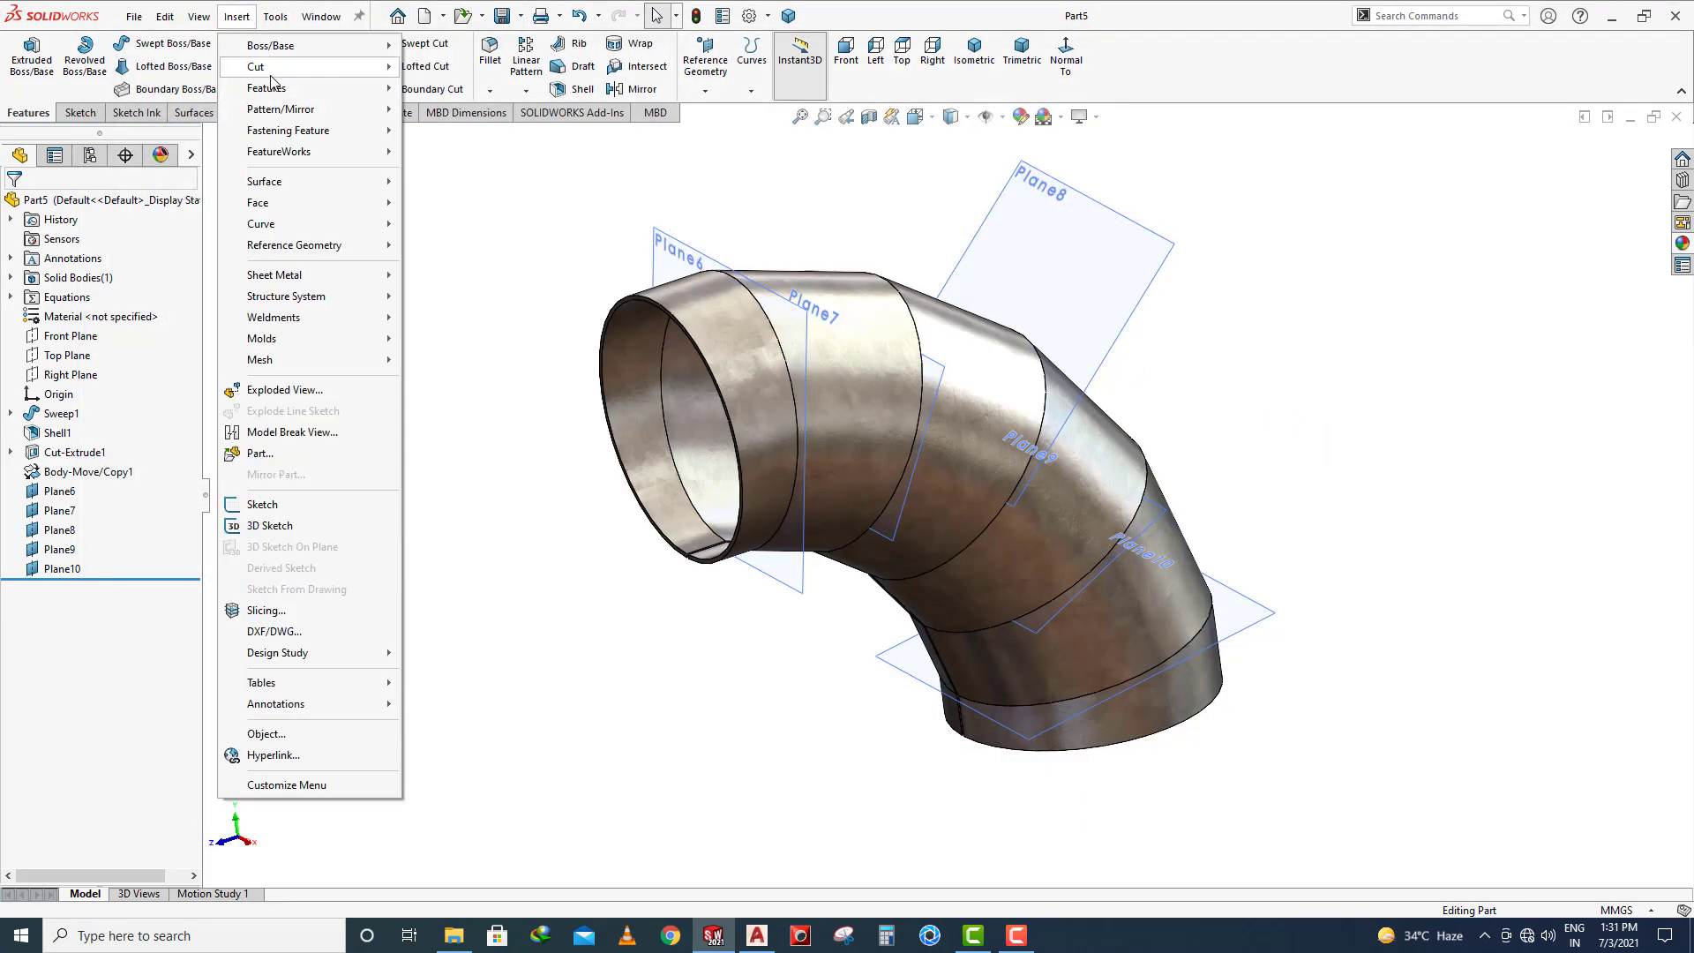
pyautogui.moveTo(272, 88)
pyautogui.click(450, 542)
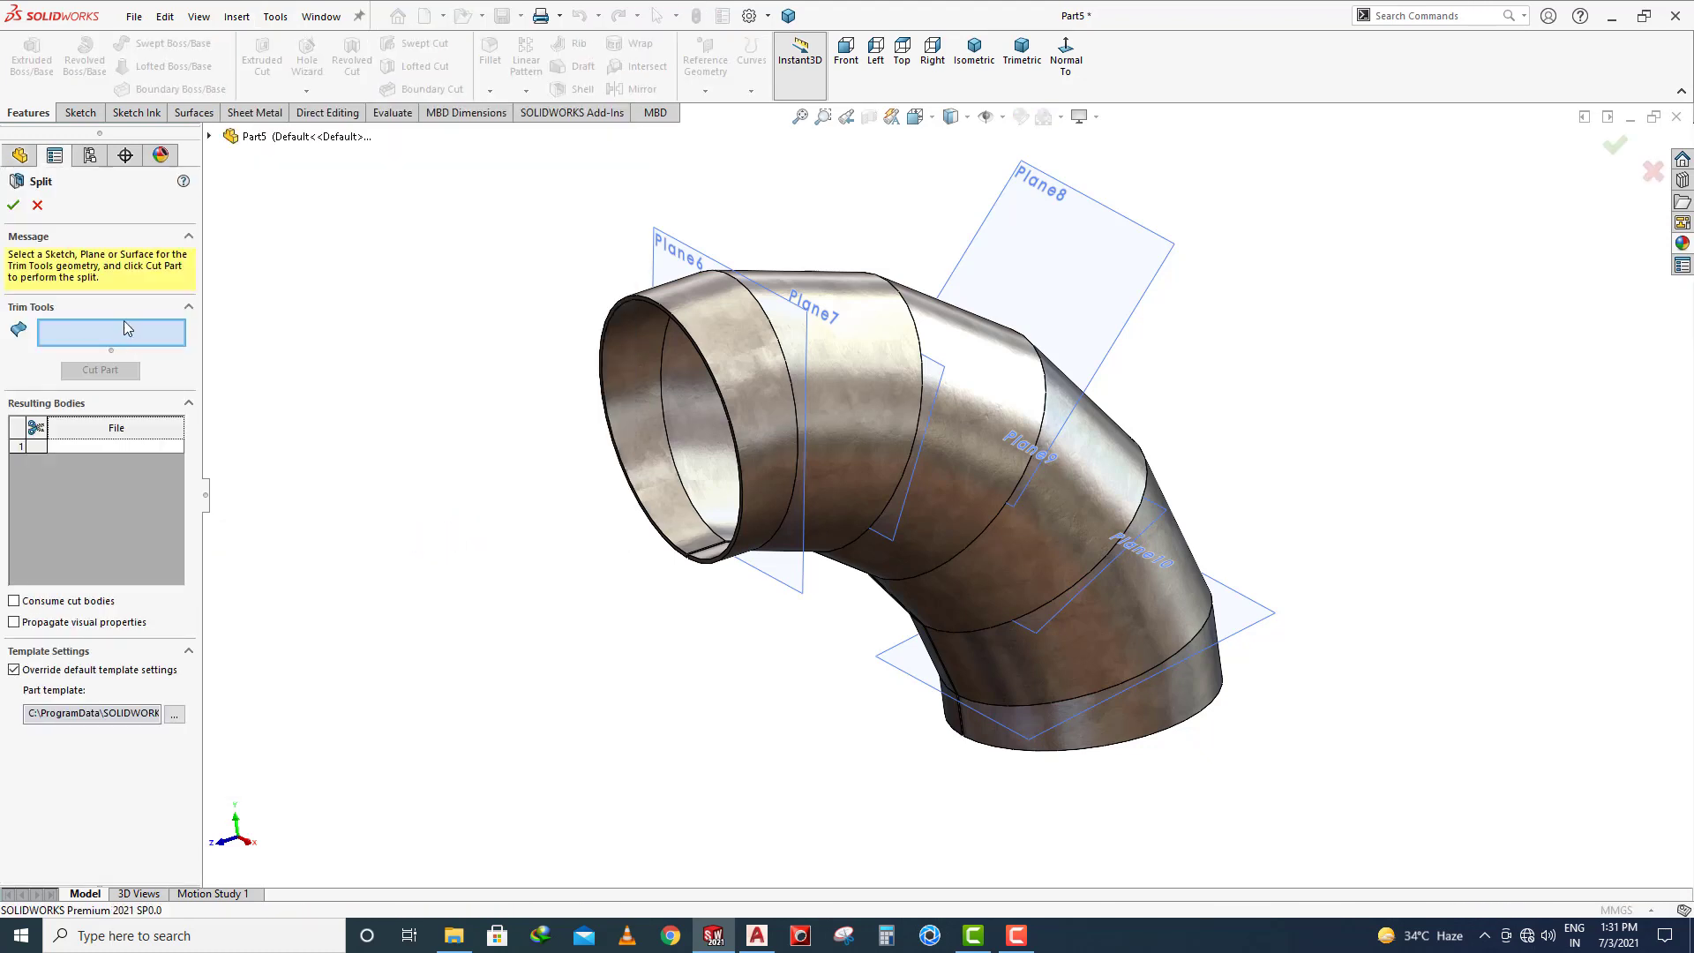
pyautogui.click(699, 263)
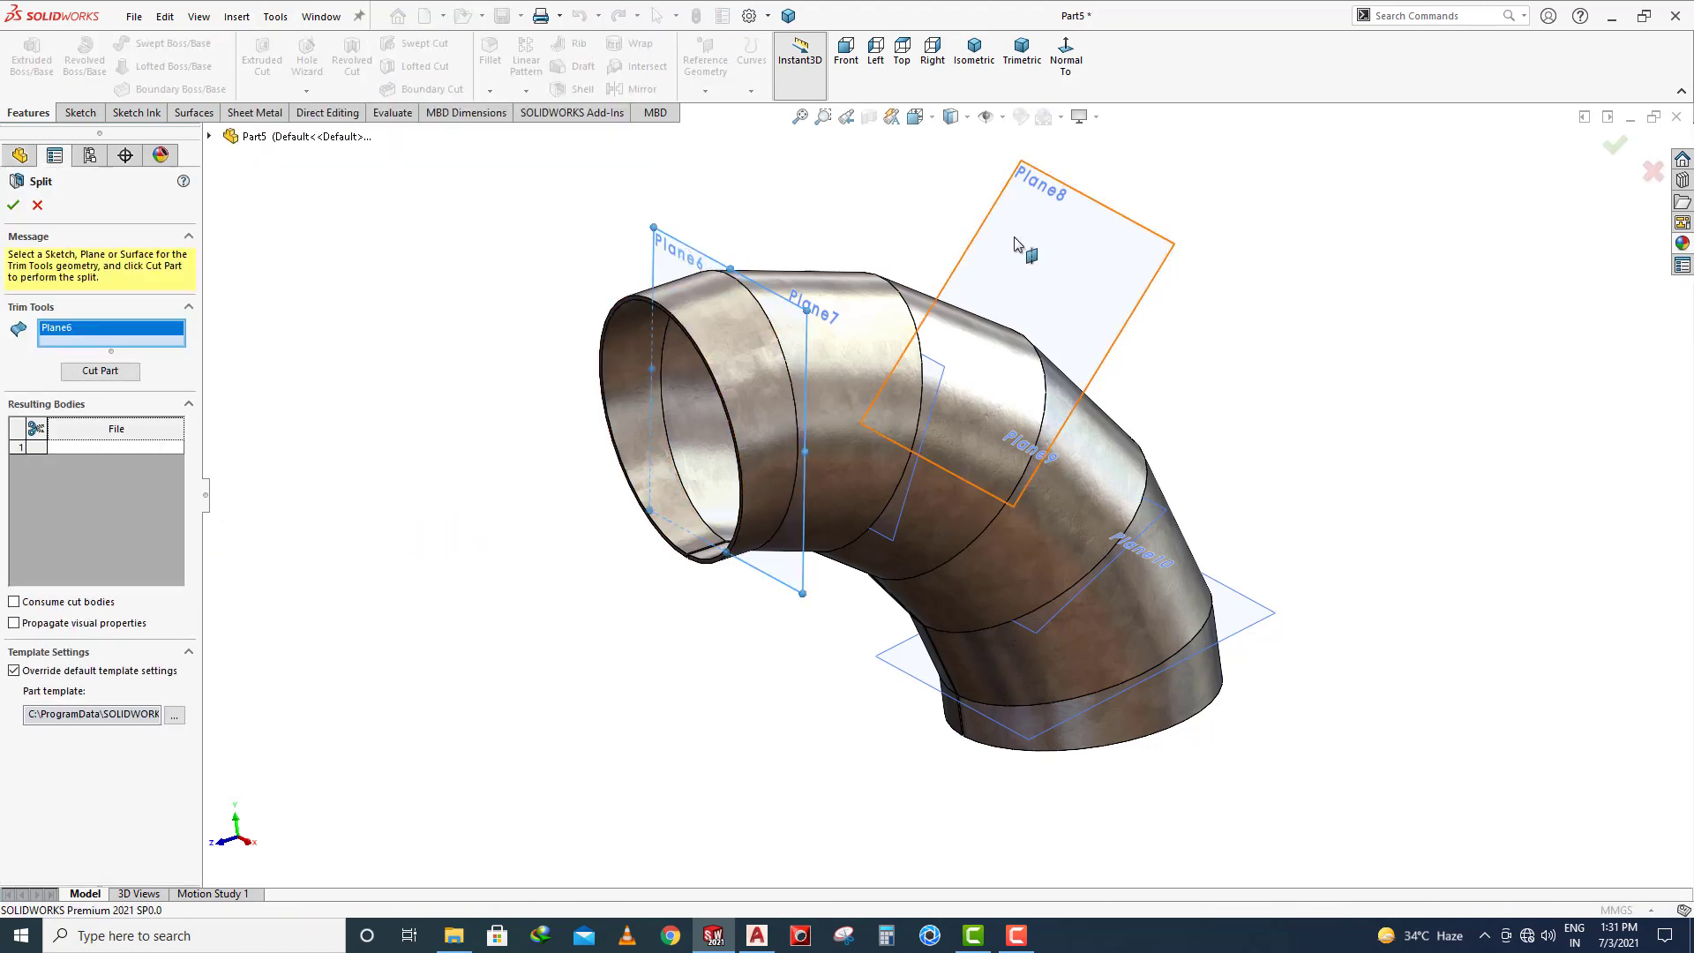
pyautogui.click(959, 379)
pyautogui.click(1048, 276)
pyautogui.click(1166, 521)
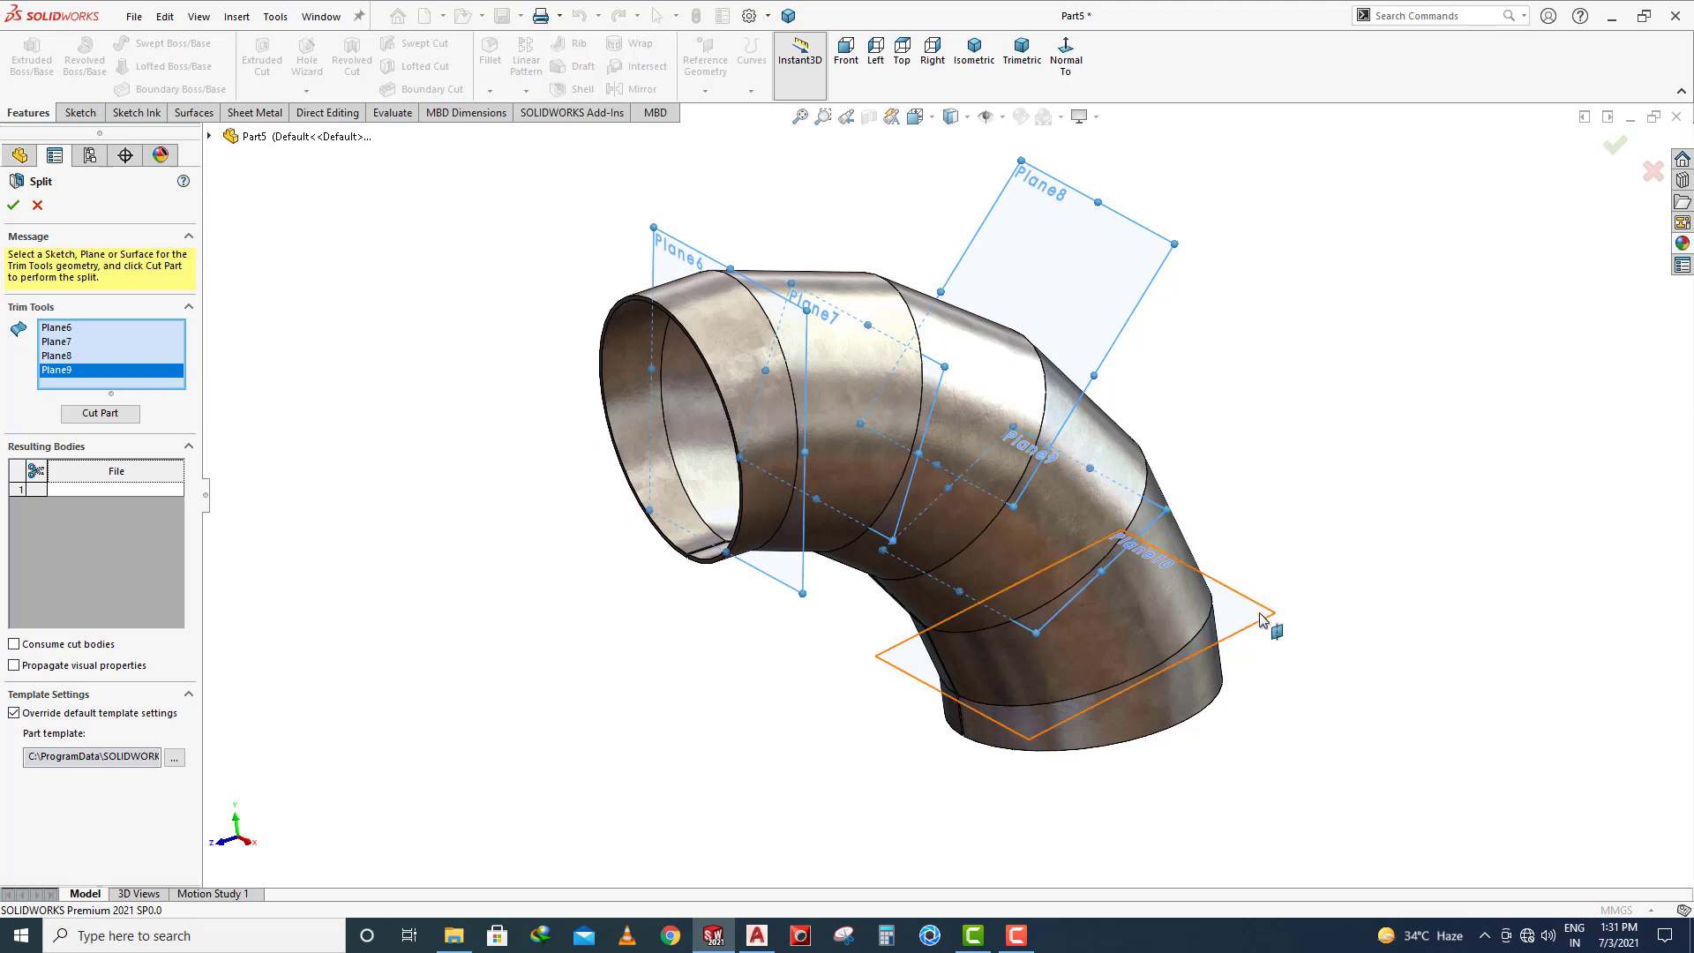
pyautogui.click(1260, 628)
pyautogui.click(100, 428)
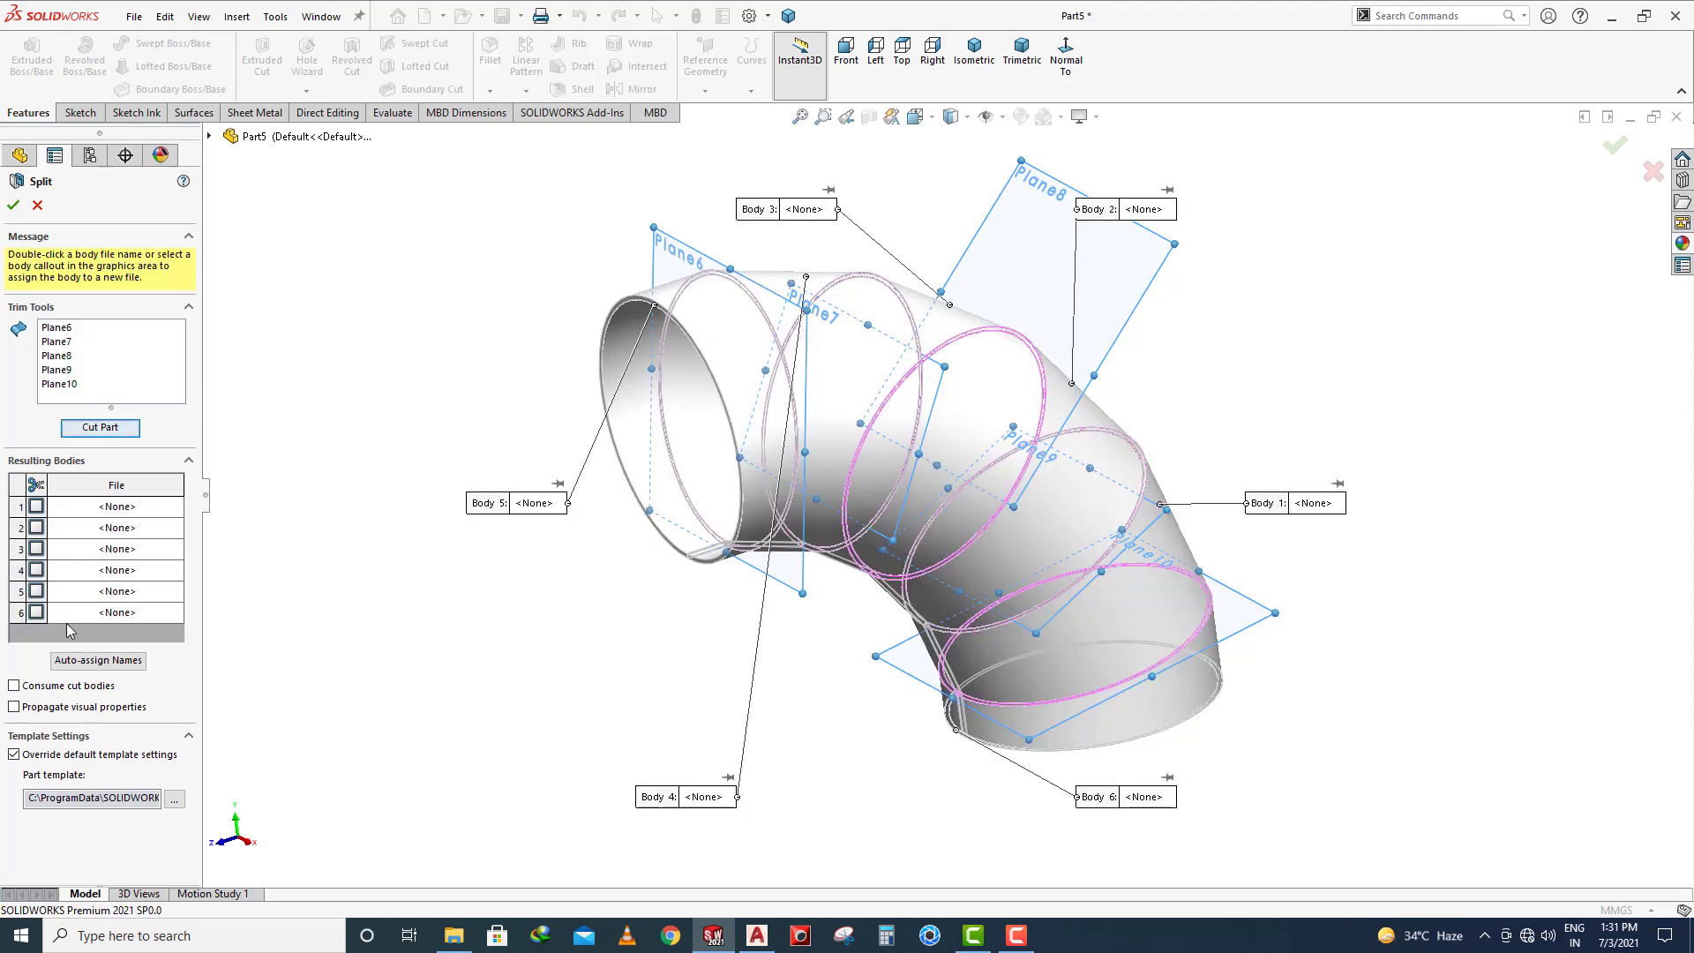
# Mark all six resulting bodies for separation and complete the split
pyautogui.click(36, 612)
pyautogui.click(36, 591)
pyautogui.click(36, 570)
pyautogui.click(36, 528)
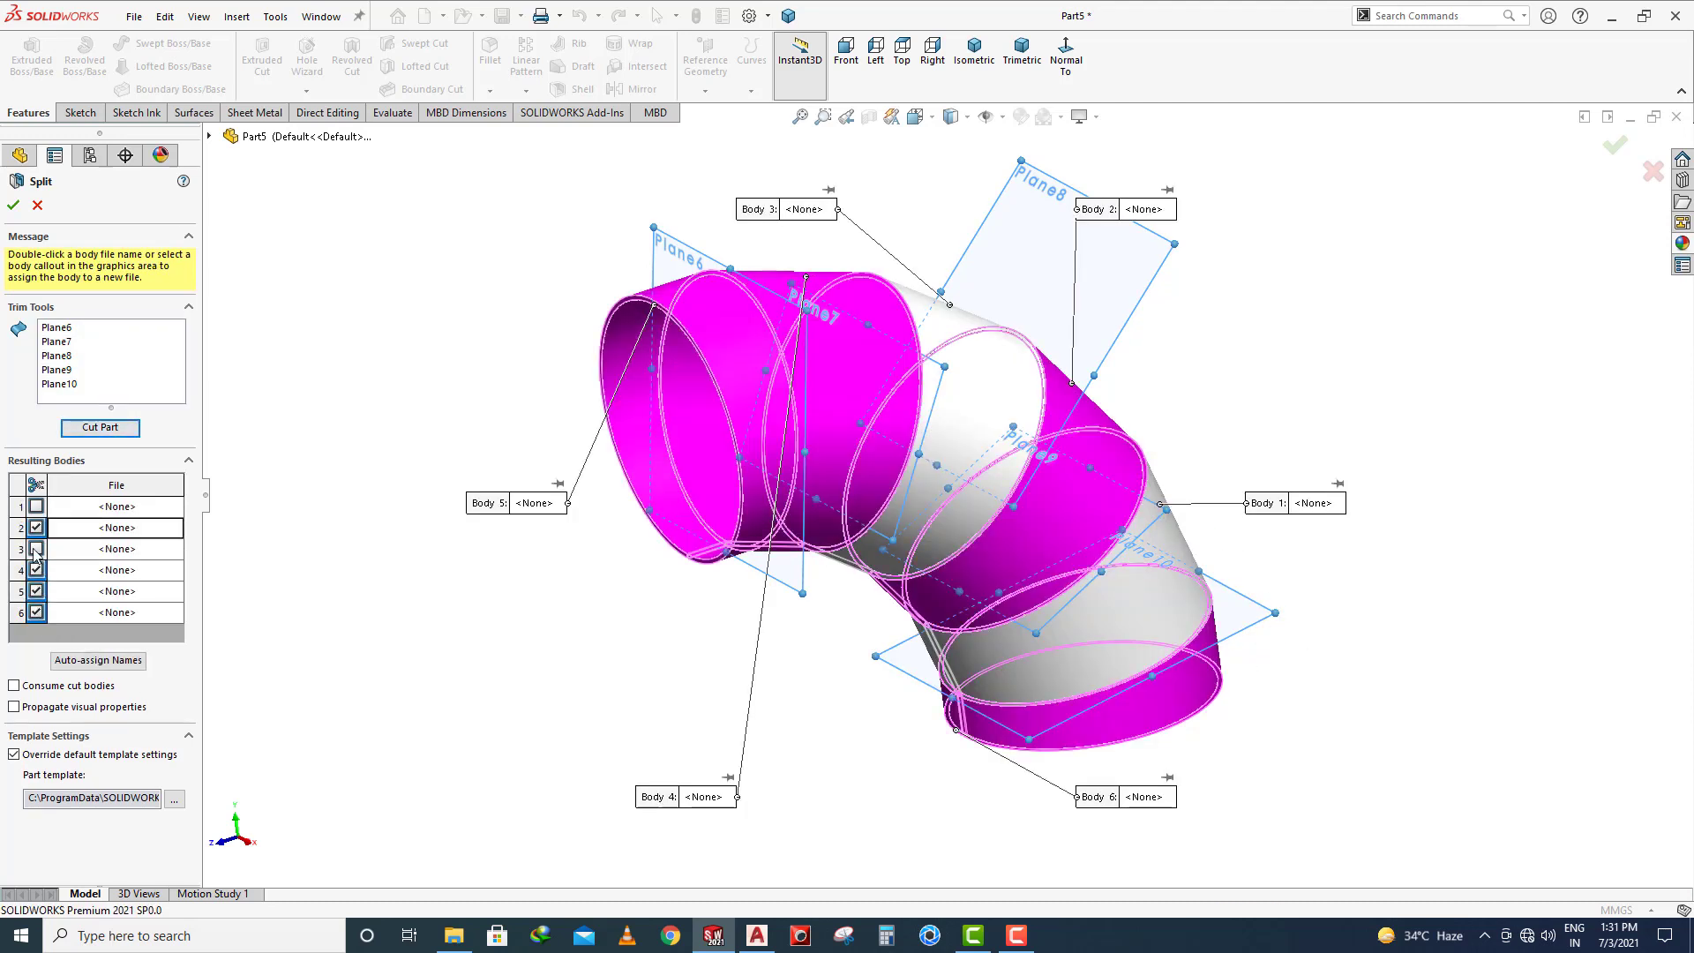
pyautogui.click(36, 549)
pyautogui.click(36, 506)
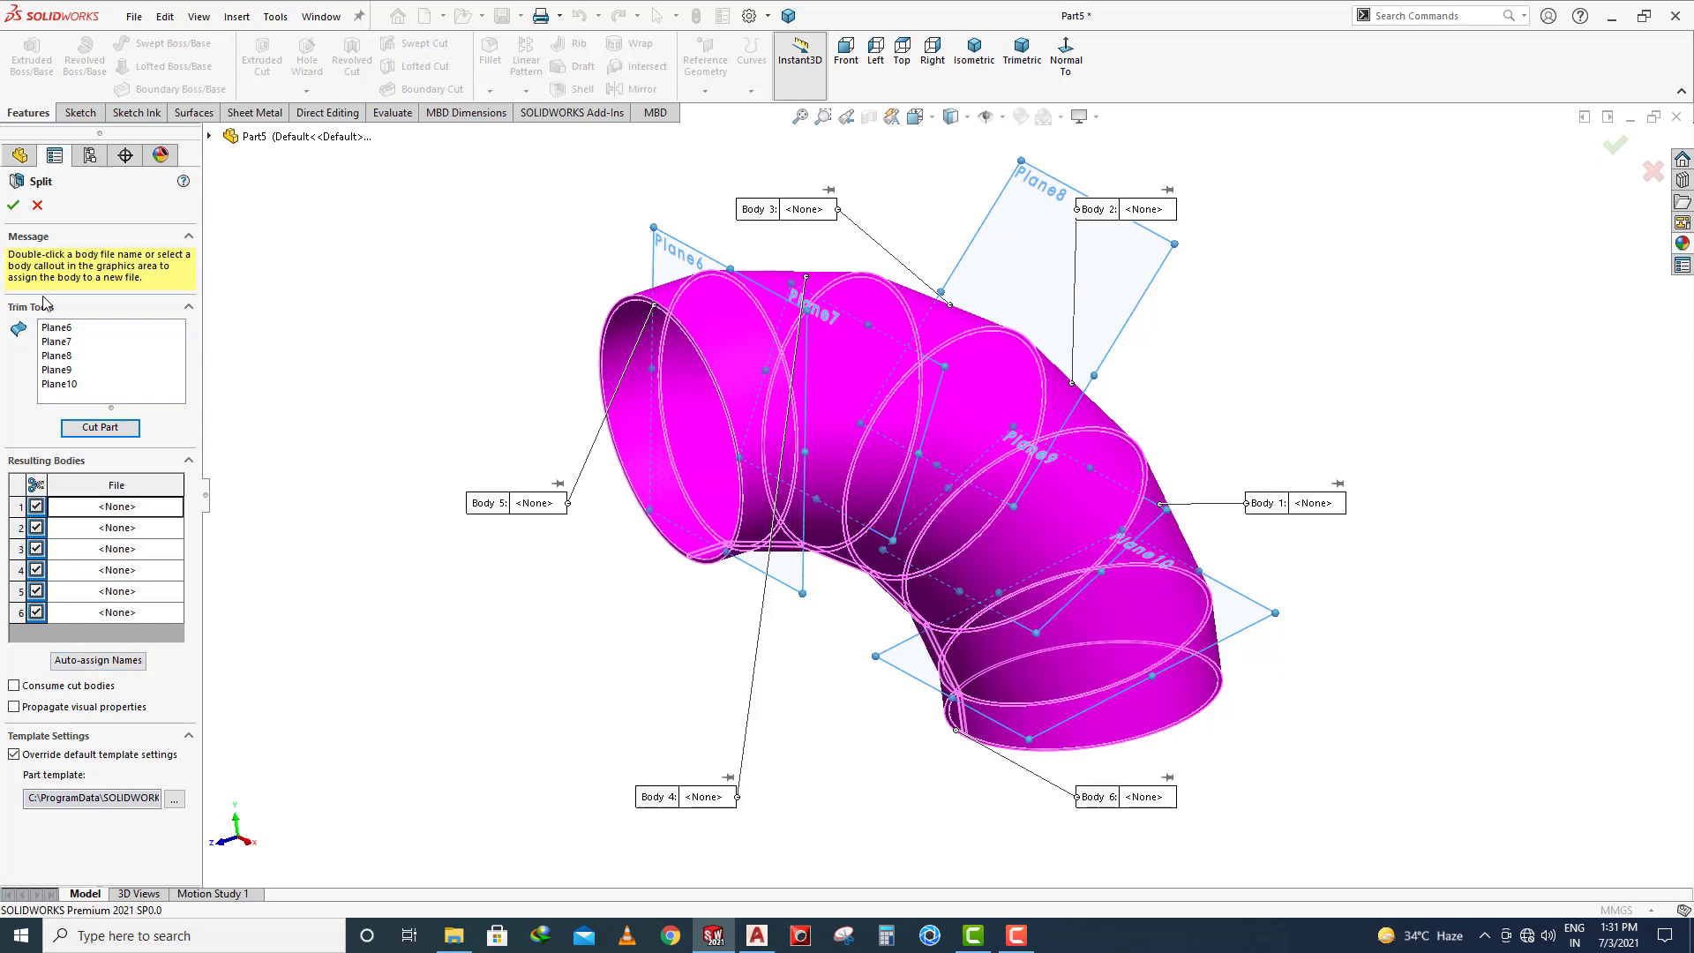
pyautogui.click(13, 206)
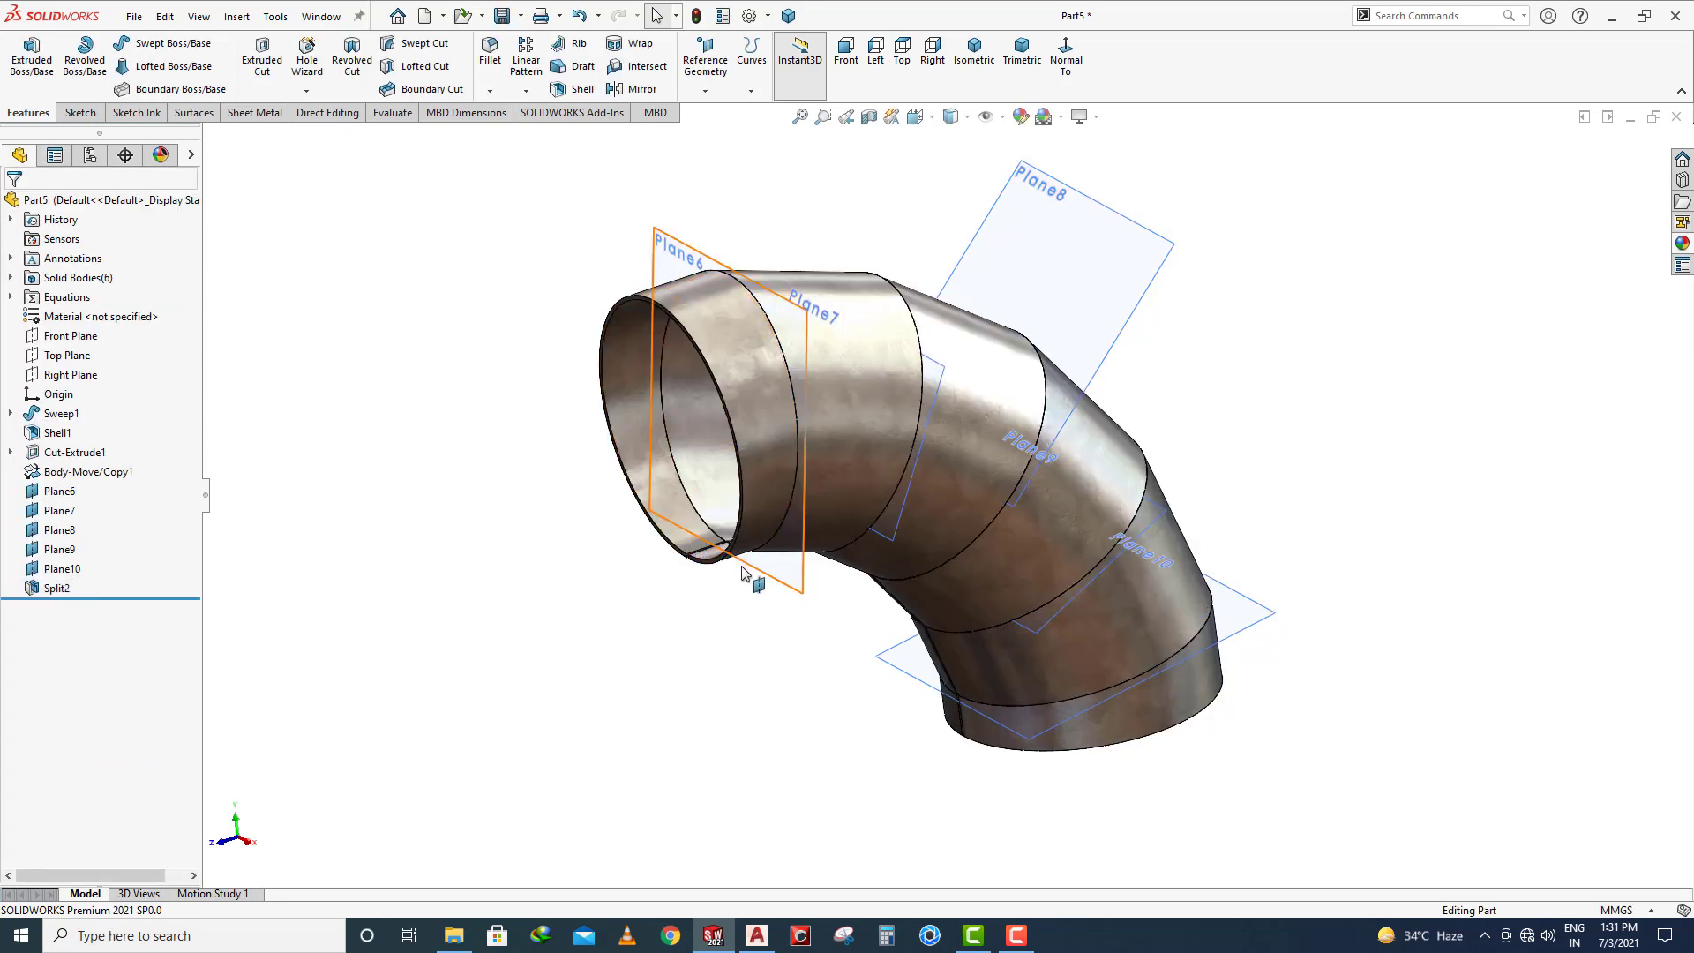
# Convert the upper open-end segment to sheet metal with Insert Bends, fixing its slit edge and using a 0.50 mm bend radius
pyautogui.scroll(-5, 767, 564)
pyautogui.scroll(1, 310, 120)
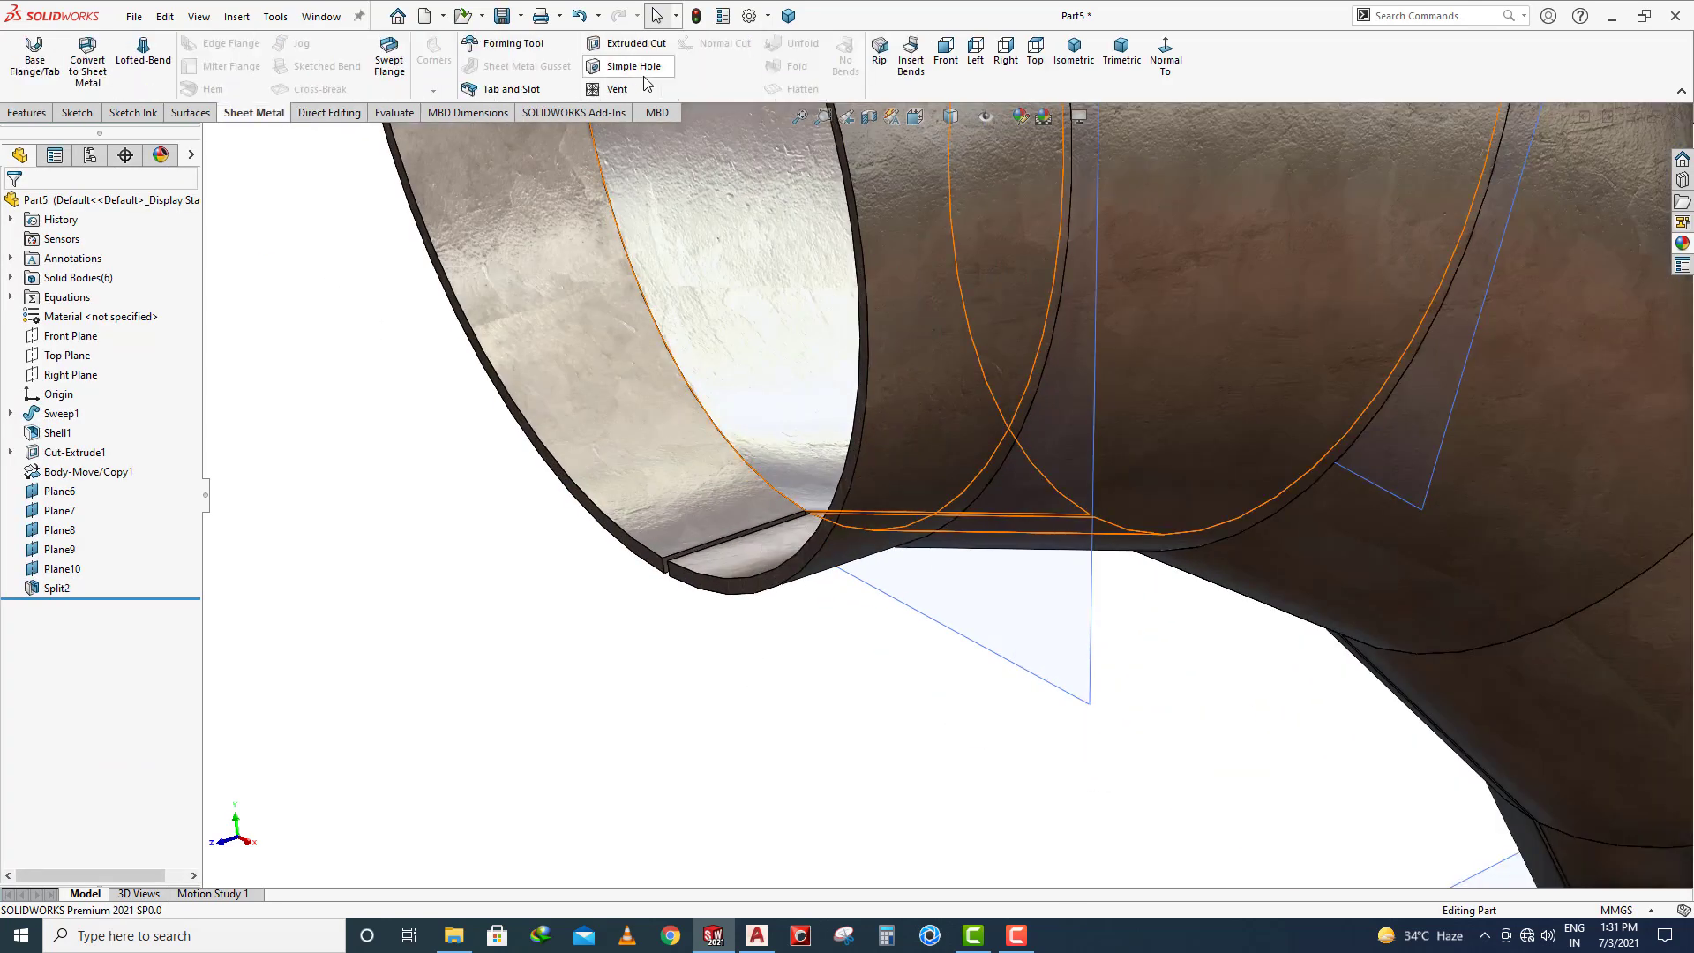
pyautogui.click(912, 67)
pyautogui.scroll(-3, 742, 637)
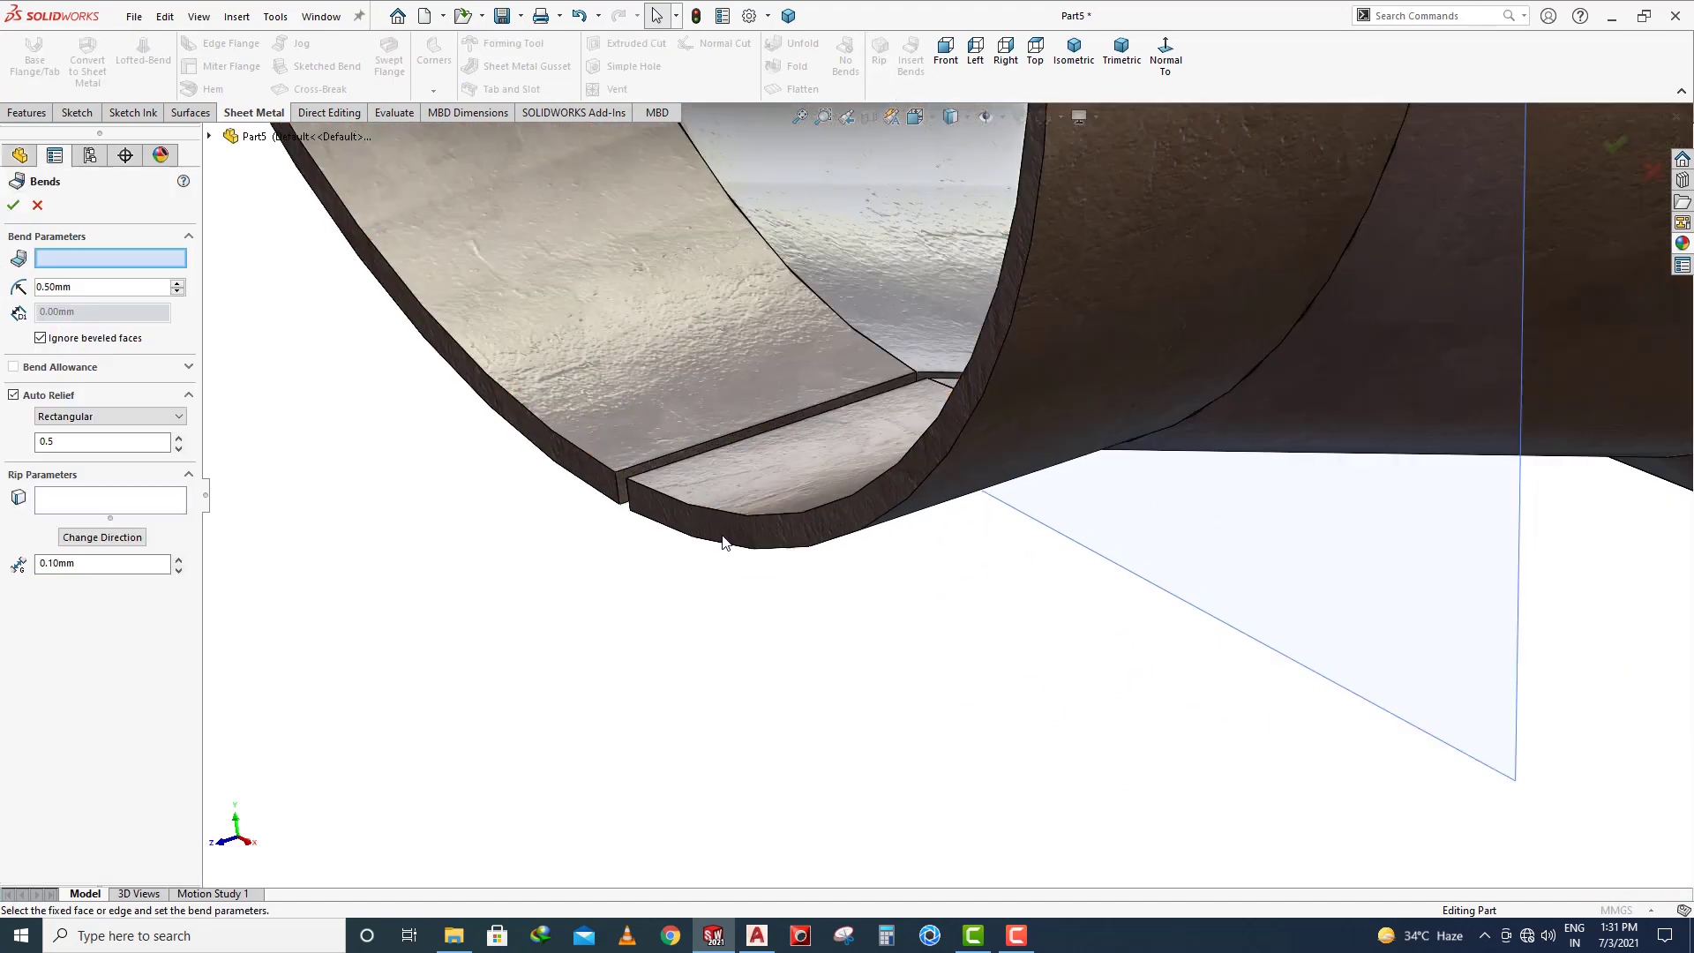
pyautogui.click(657, 468)
pyautogui.click(13, 205)
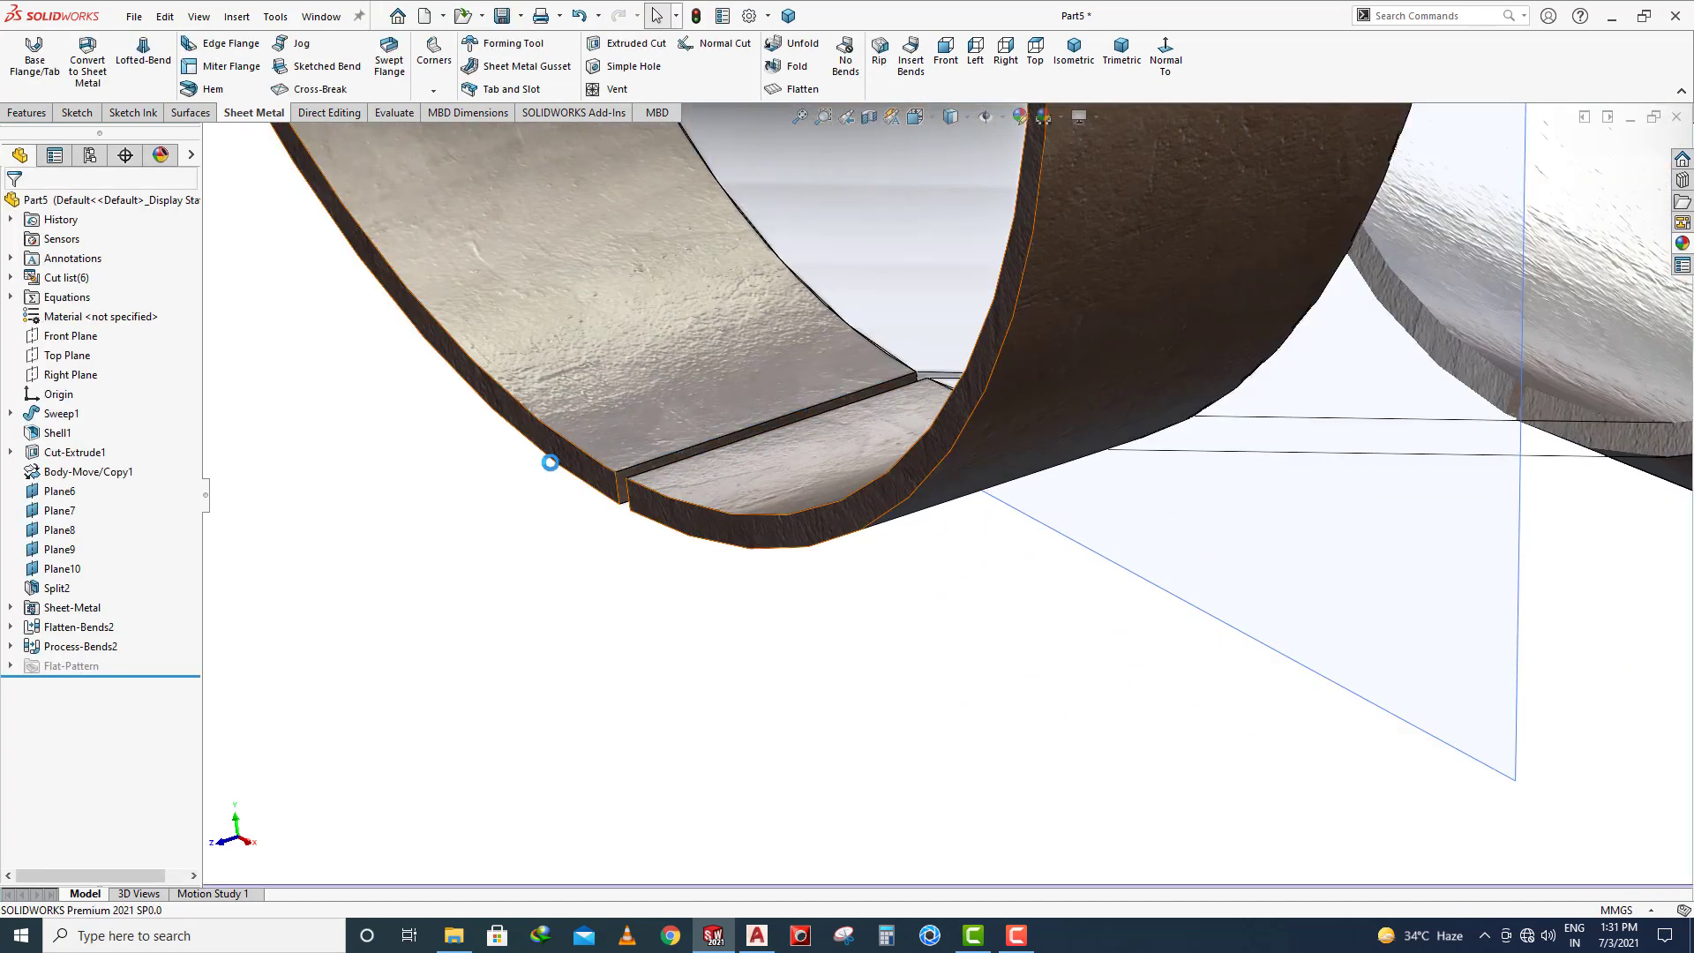
# Flatten the upper end segment to check its flat pattern, and return it to the folded state in a trimetric view
pyautogui.scroll(8, 587, 496)
pyautogui.scroll(-3, 986, 414)
pyautogui.moveTo(986, 414); pyautogui.dragTo(1041, 413, button='middle')
pyautogui.scroll(-5, 885, 448)
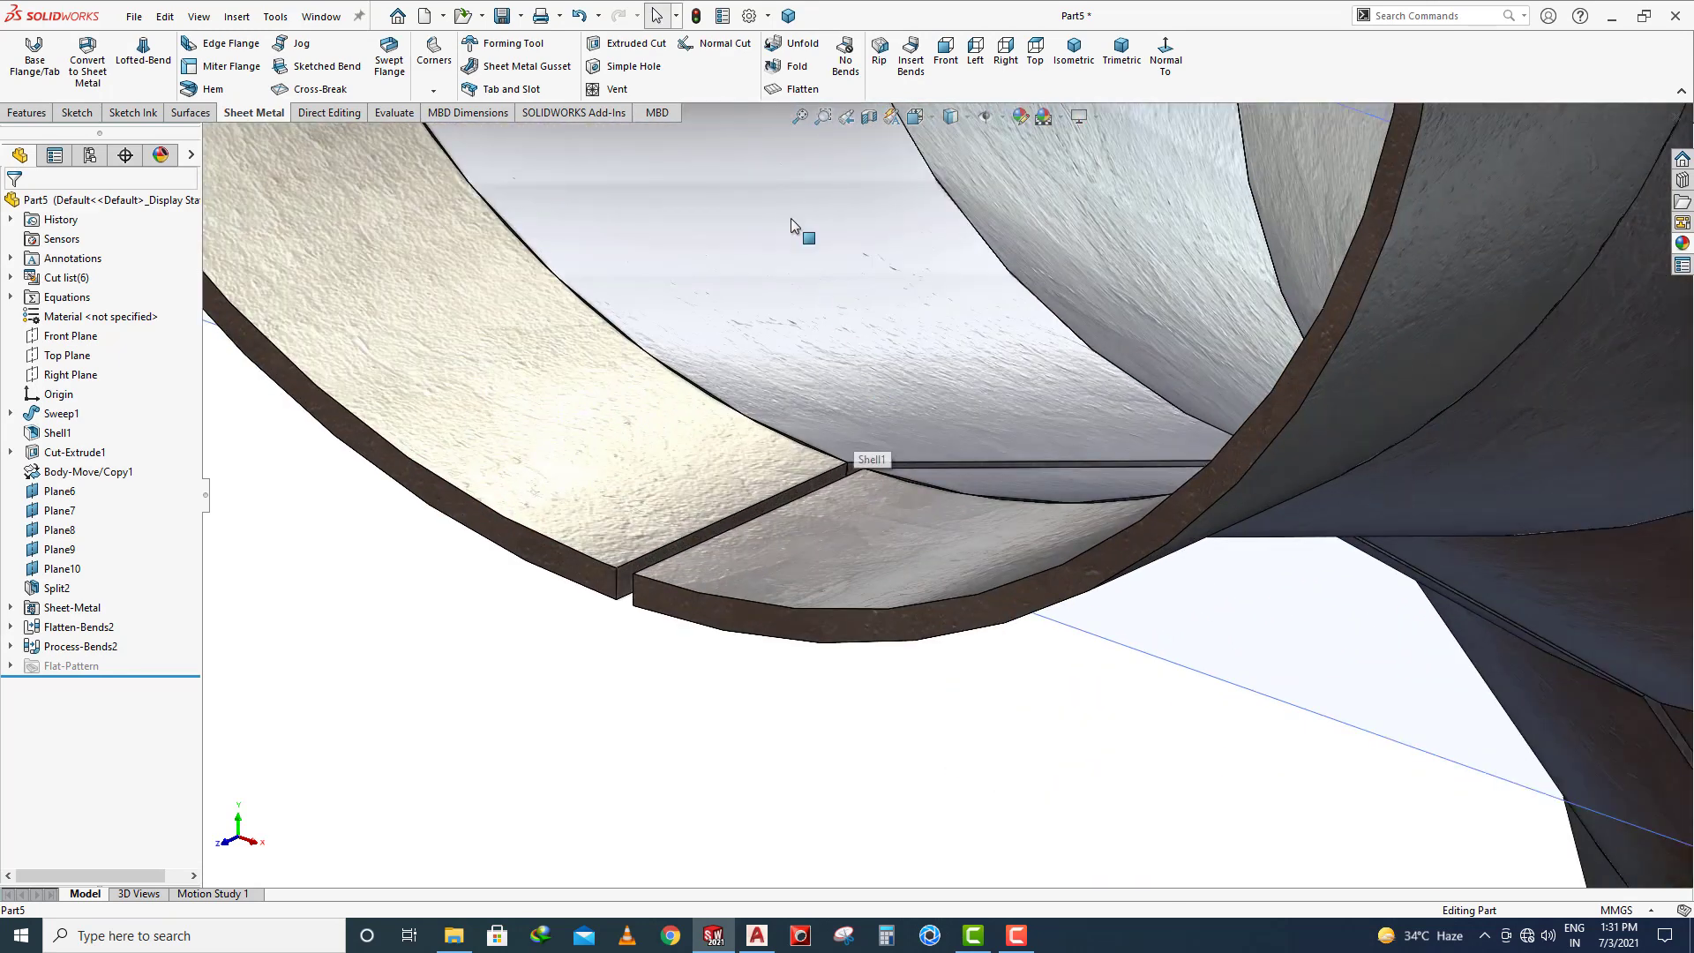
pyautogui.click(803, 89)
pyautogui.moveTo(884, 491); pyautogui.dragTo(1100, 671, button='middle')
pyautogui.click(803, 89)
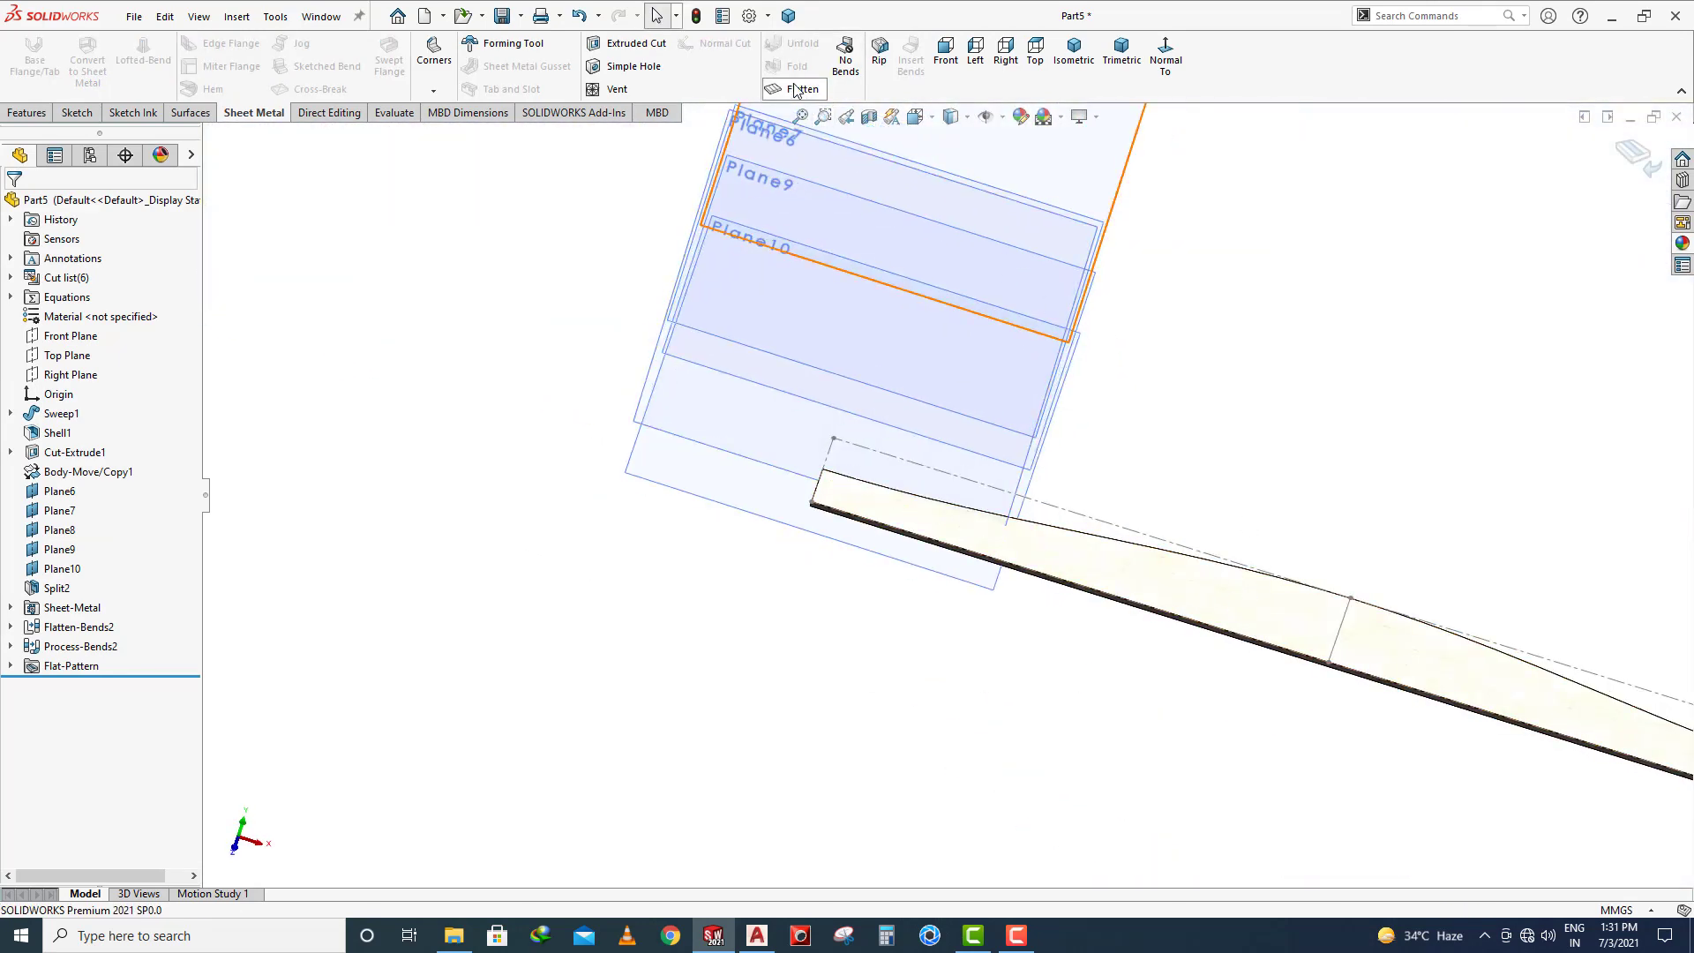
pyautogui.click(1121, 48)
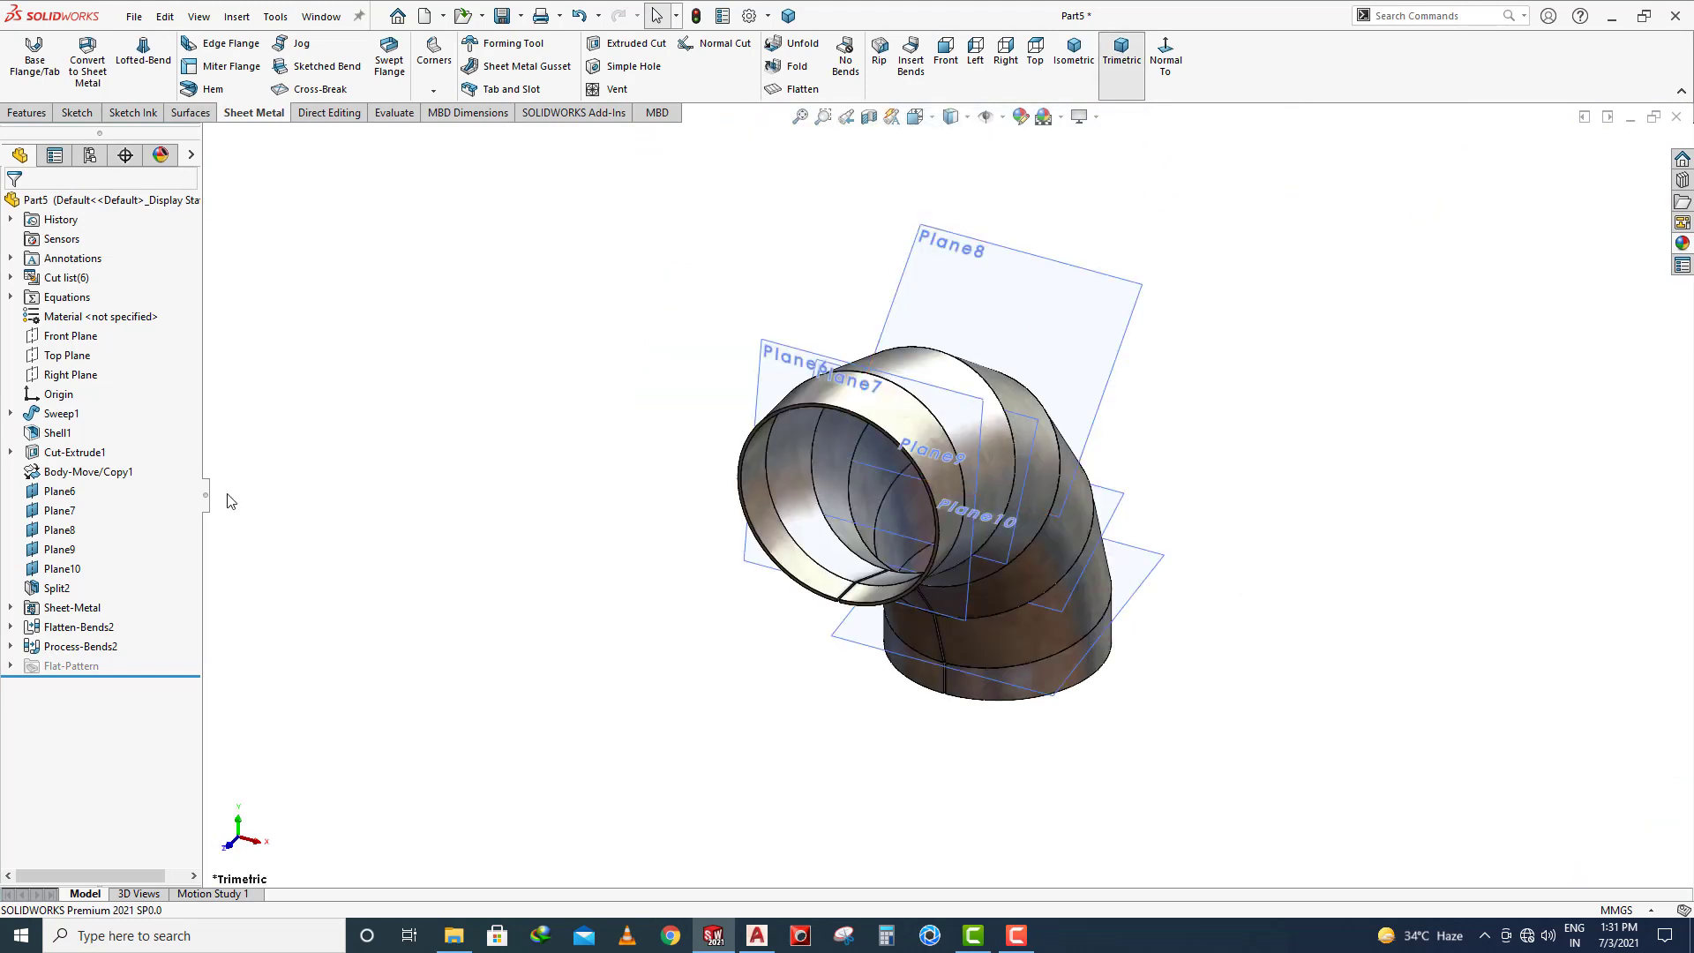
# Hide the five joint reference planes, Plane6 through Plane10
pyautogui.keyDown('shift'); pyautogui.click(54, 570); pyautogui.keyUp('shift')
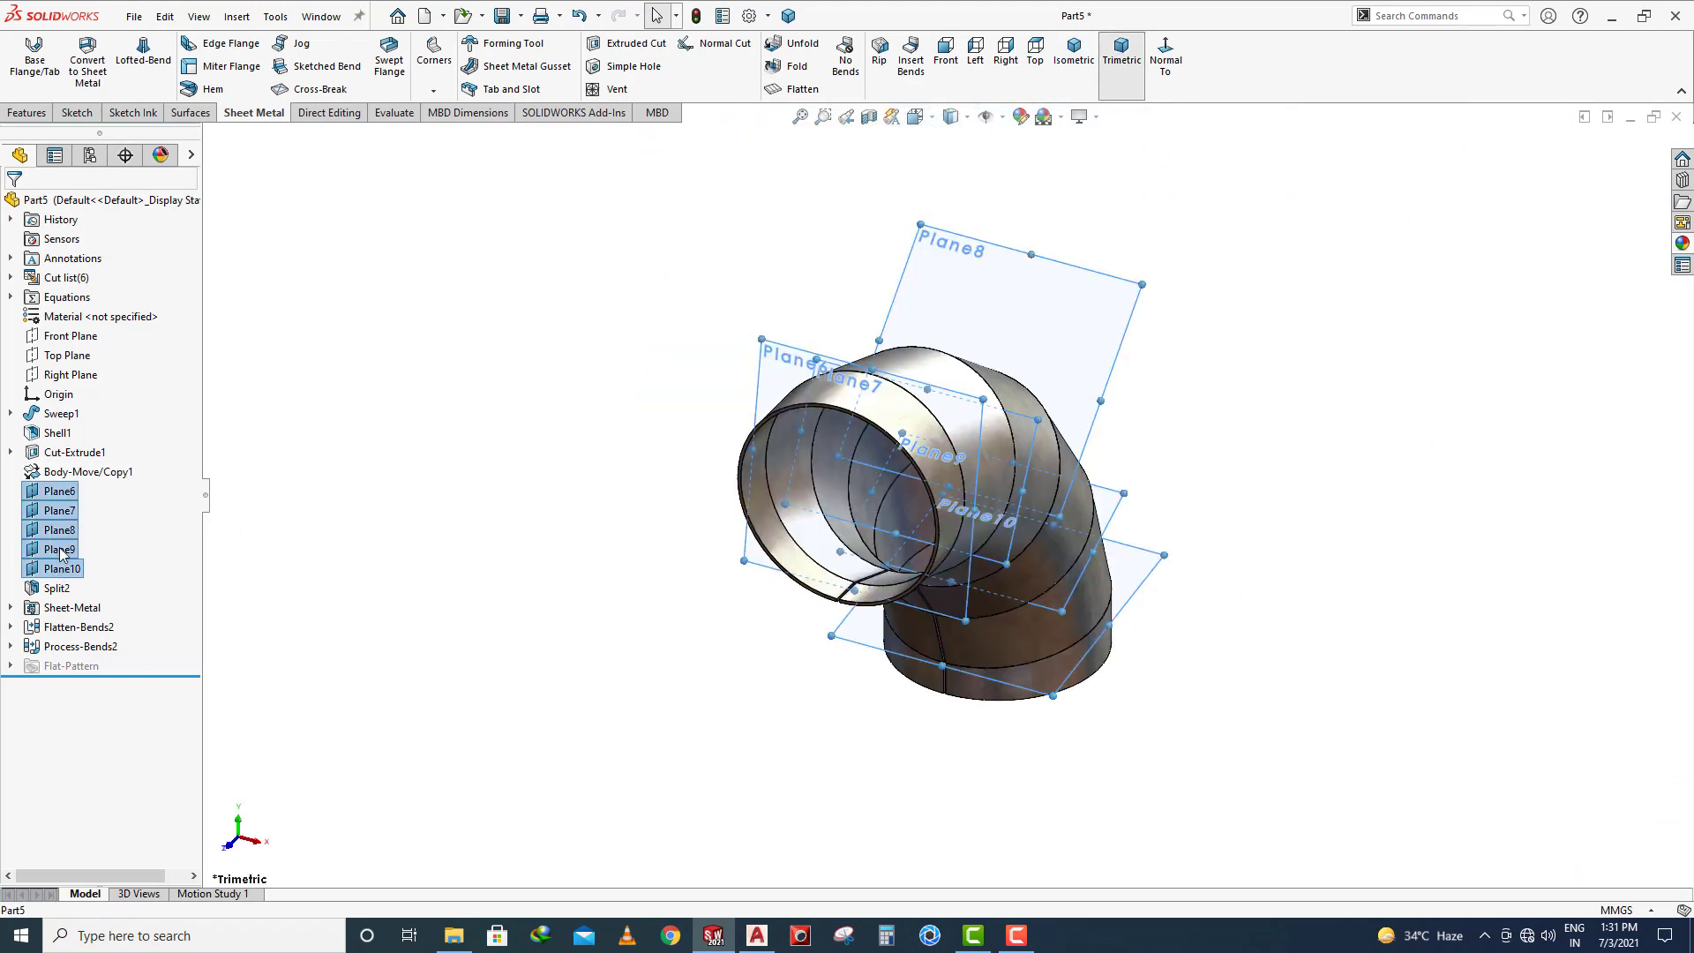
pyautogui.rightClick(60, 549)
pyautogui.click(78, 521)
pyautogui.scroll(-3, 768, 574)
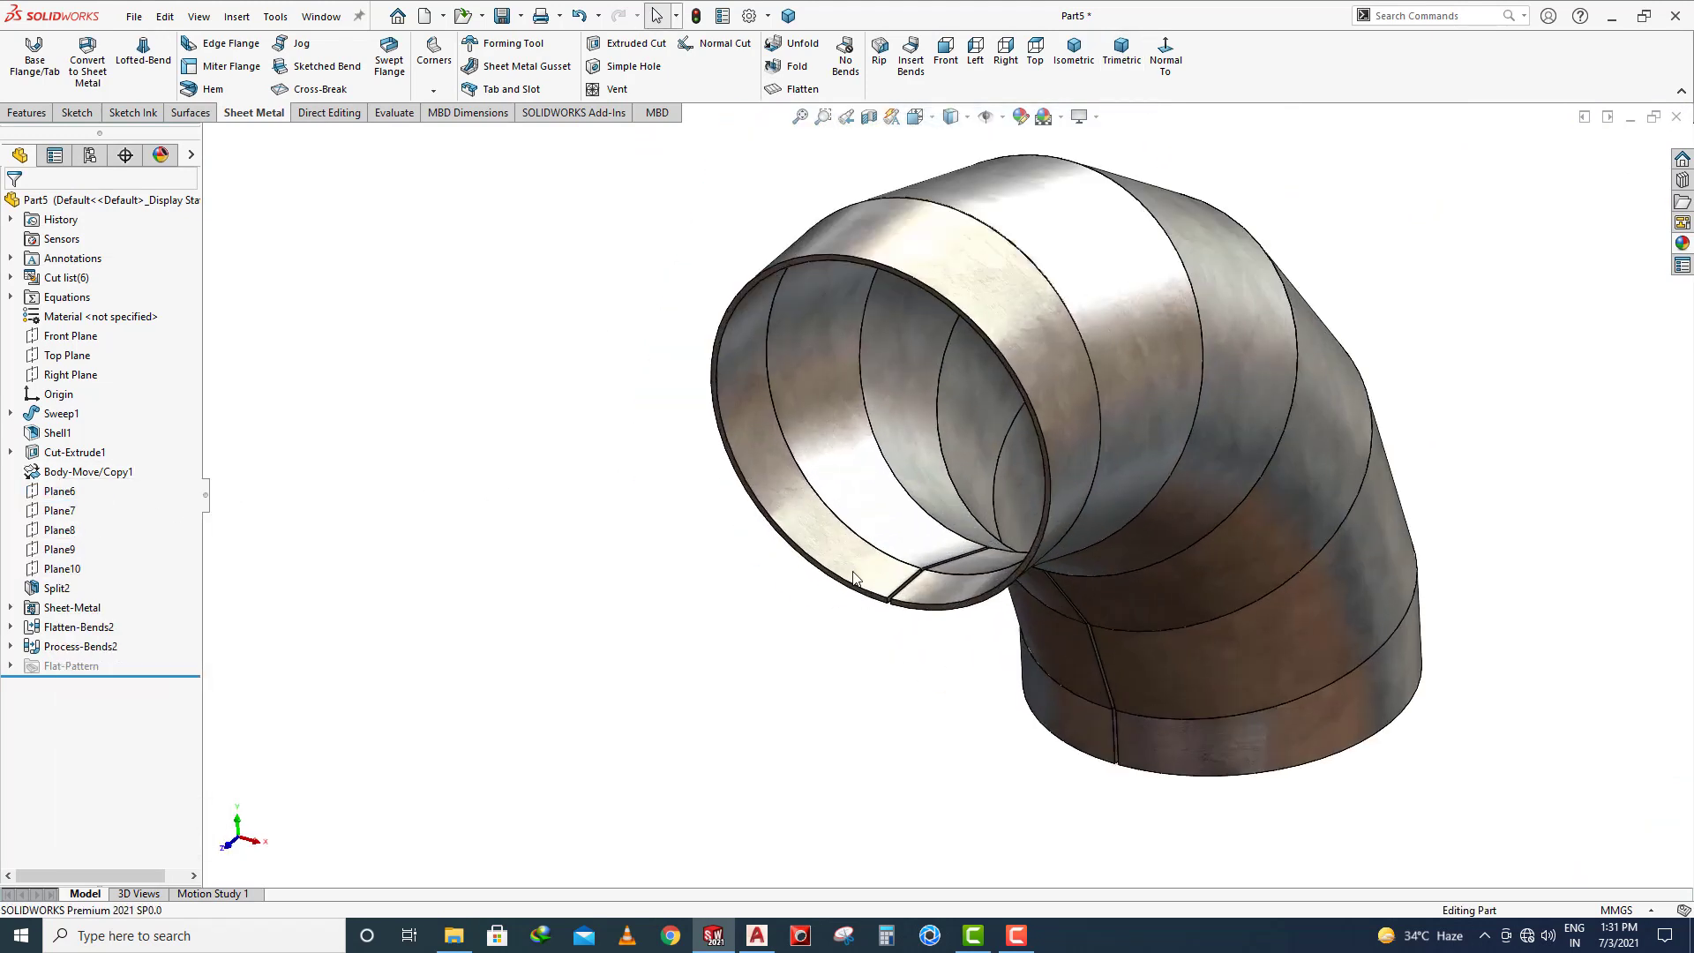
# Flatten the sheet-metal end segment and orient the view normal to its flat face
pyautogui.click(841, 521)
pyautogui.click(839, 411)
pyautogui.click(796, 89)
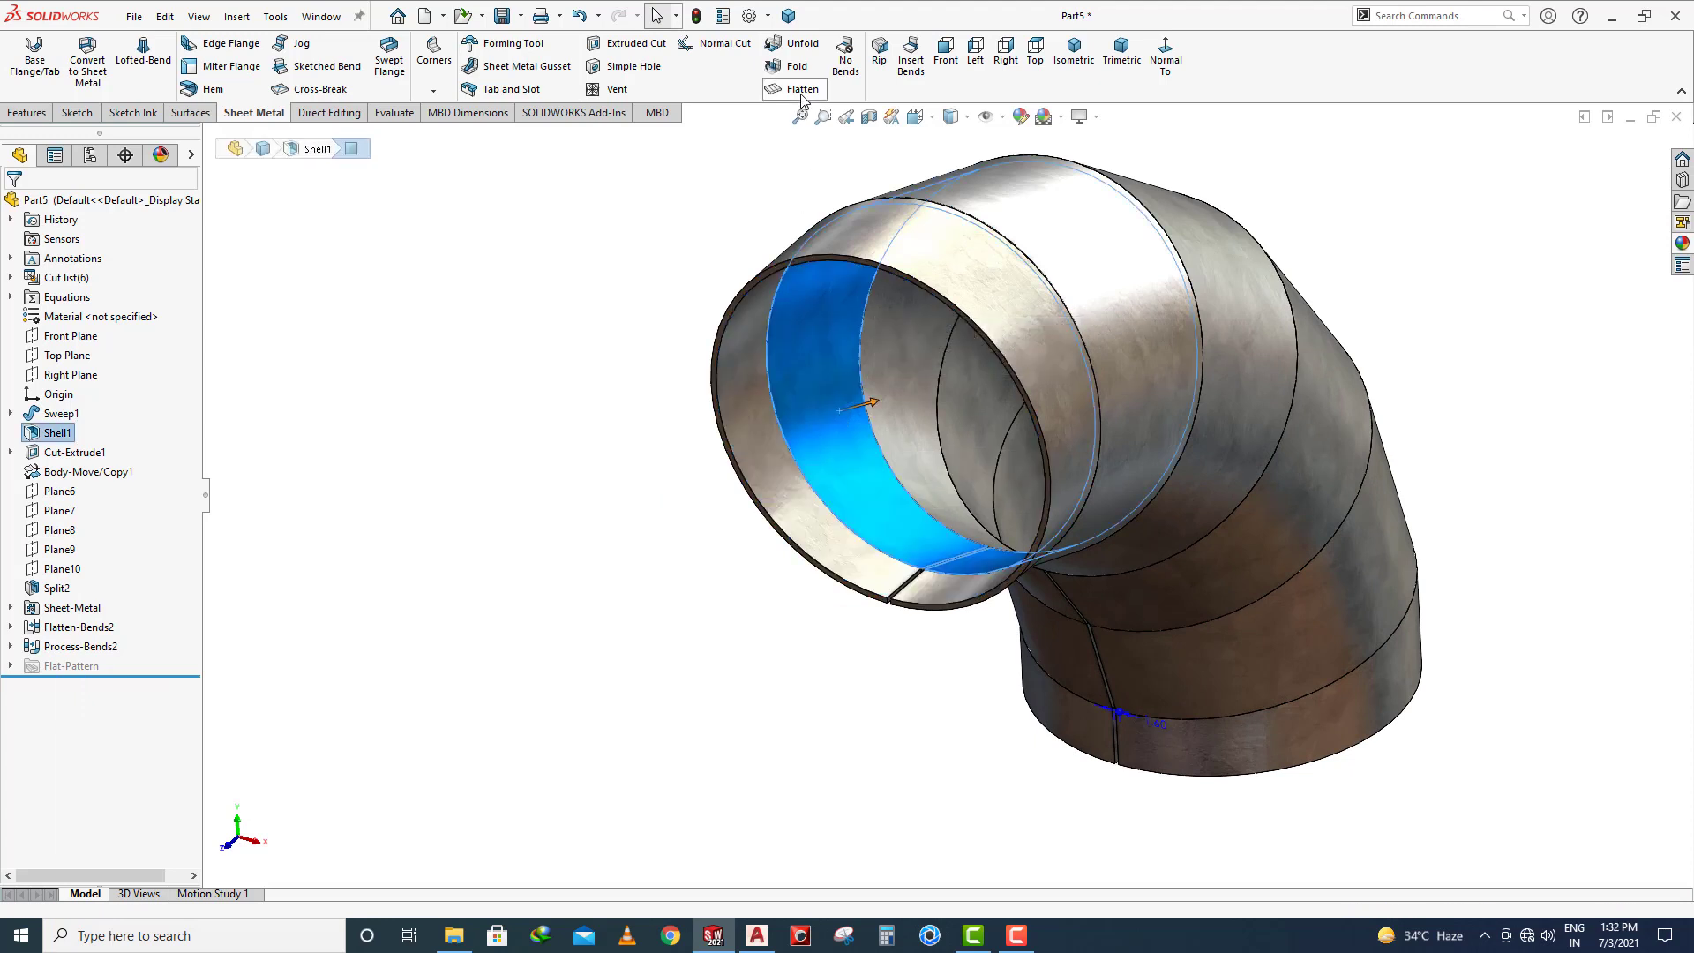
pyautogui.scroll(-2, 1235, 651)
pyautogui.click(1187, 533)
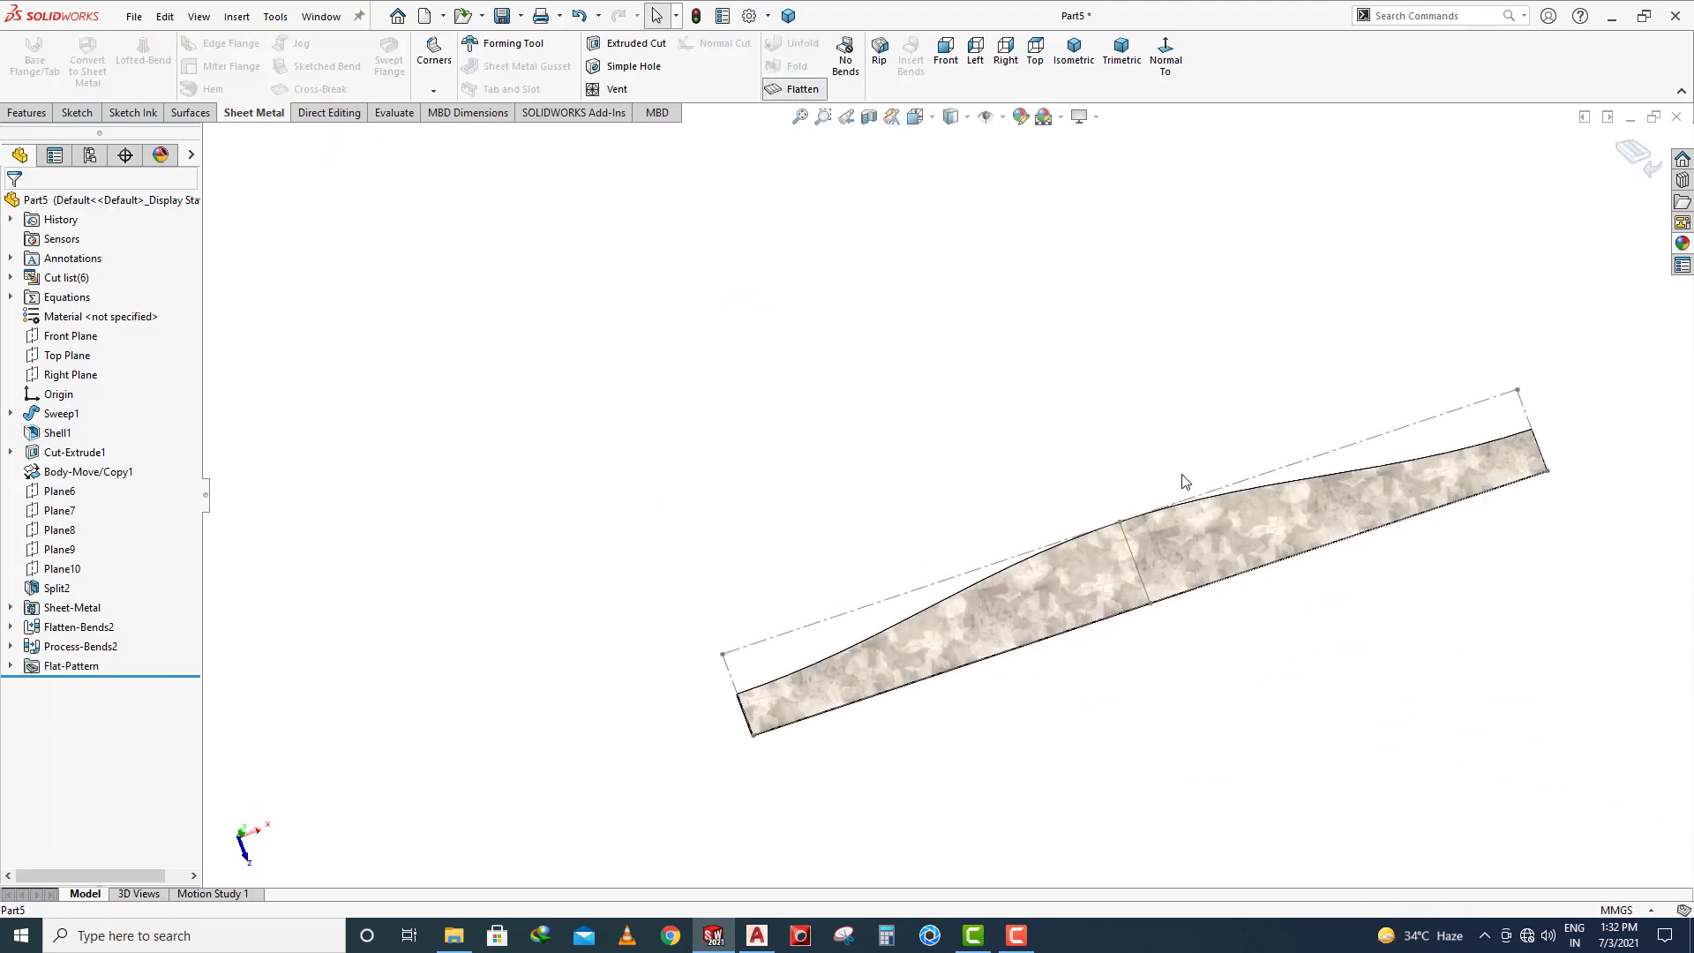
pyautogui.click(1165, 57)
pyautogui.click(1055, 354)
pyautogui.scroll(-1, 957, 565)
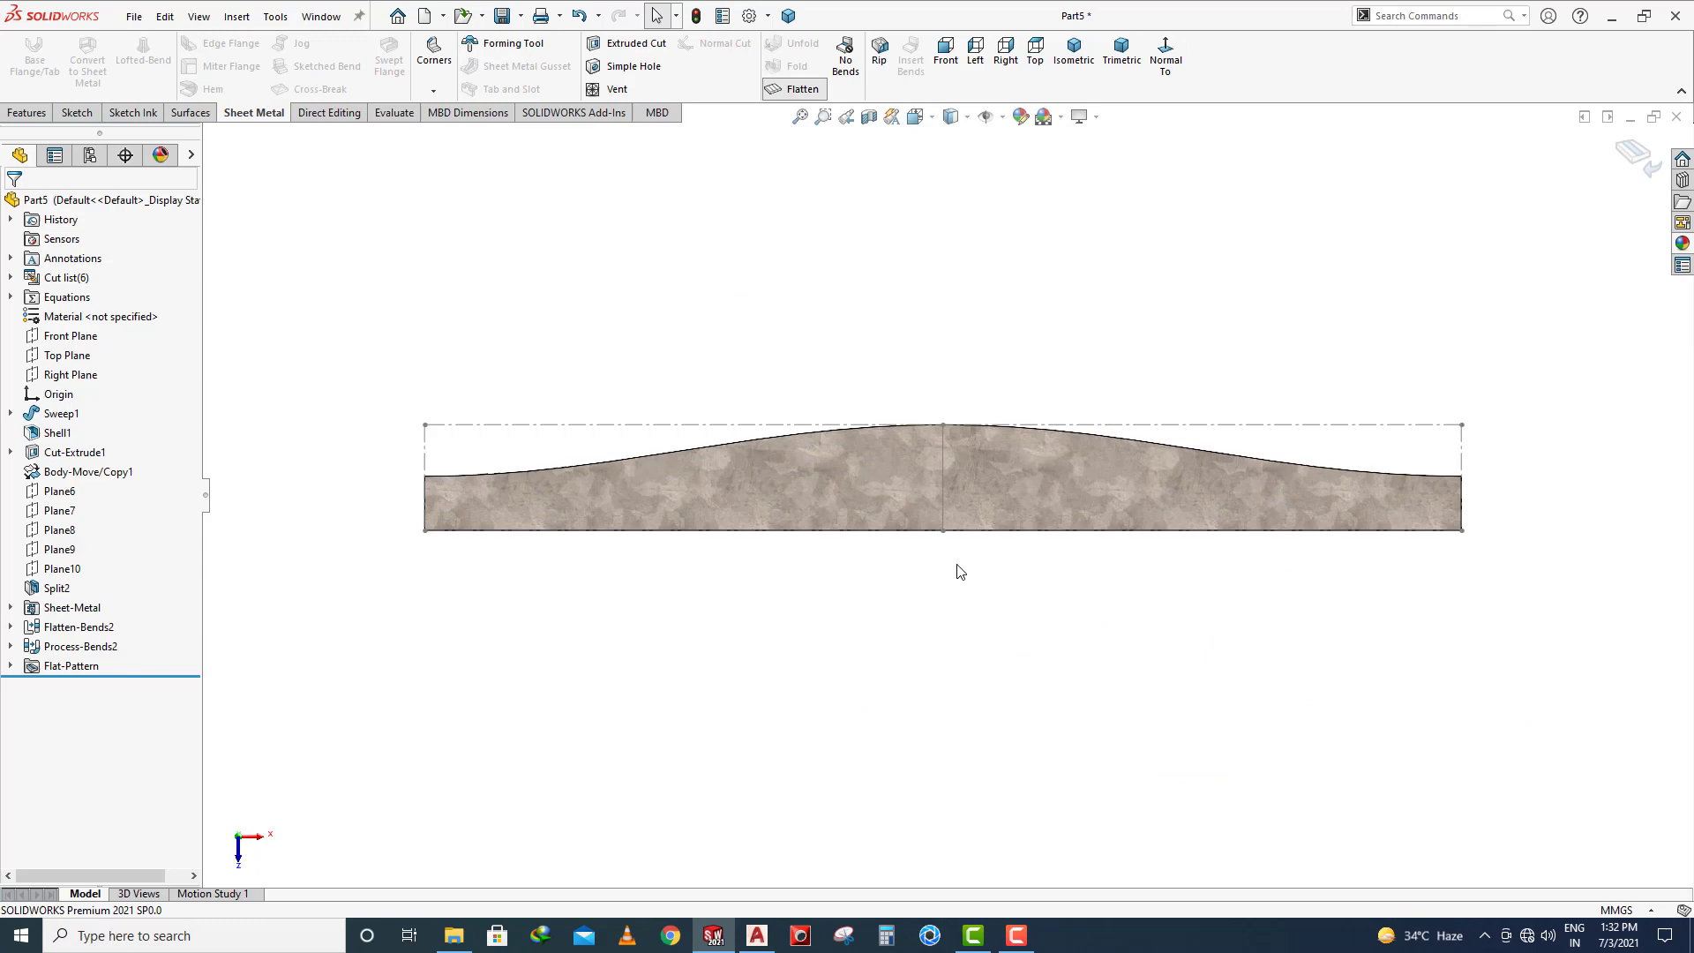
# Try to export the flat pattern to the Desktop as a DWG file named Flat pattern - Part5
pyautogui.click(134, 17)
pyautogui.click(172, 238)
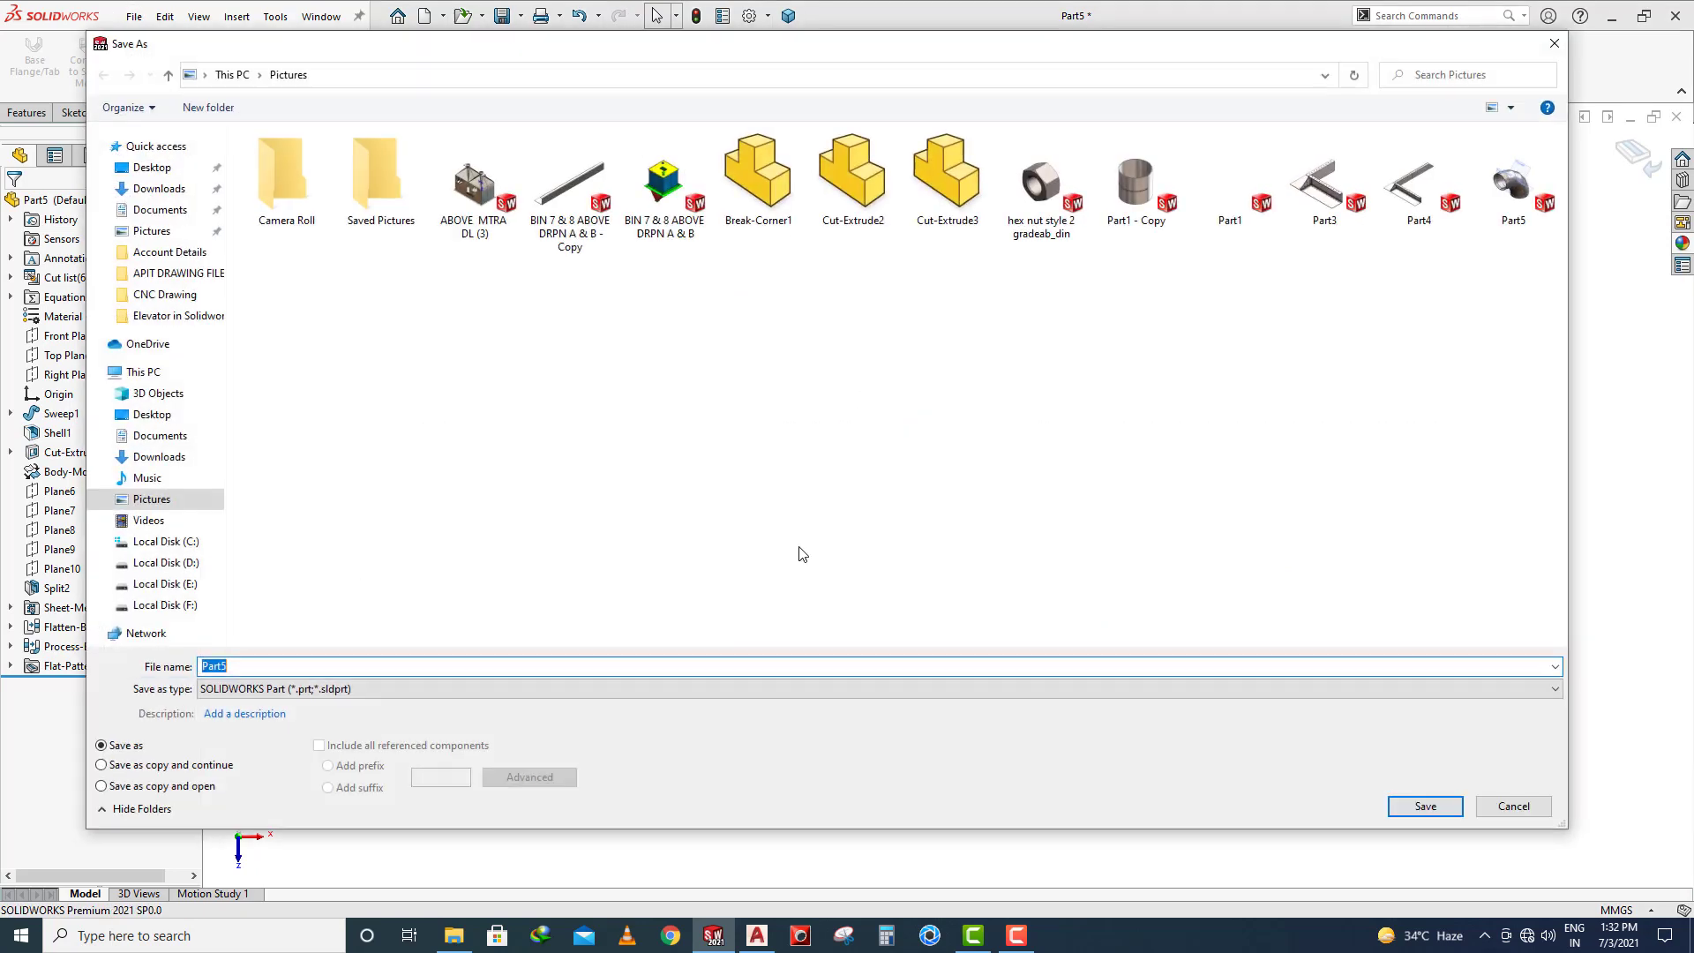
pyautogui.click(353, 688)
pyautogui.click(256, 432)
pyautogui.click(152, 167)
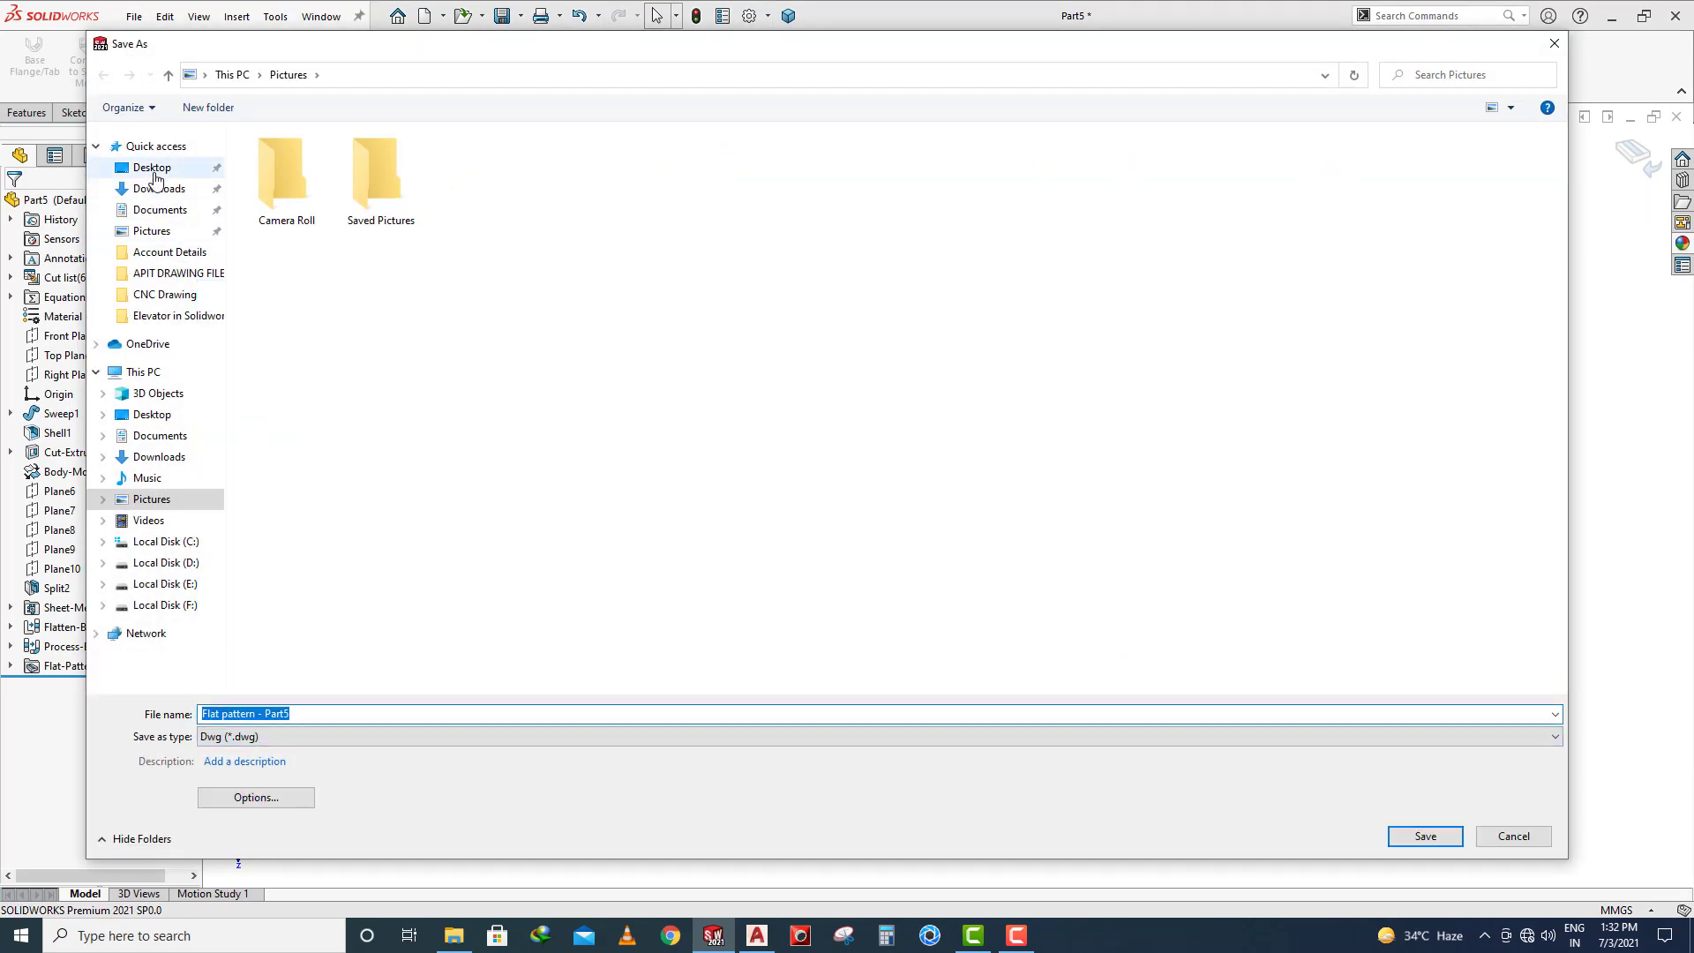
pyautogui.click(1424, 835)
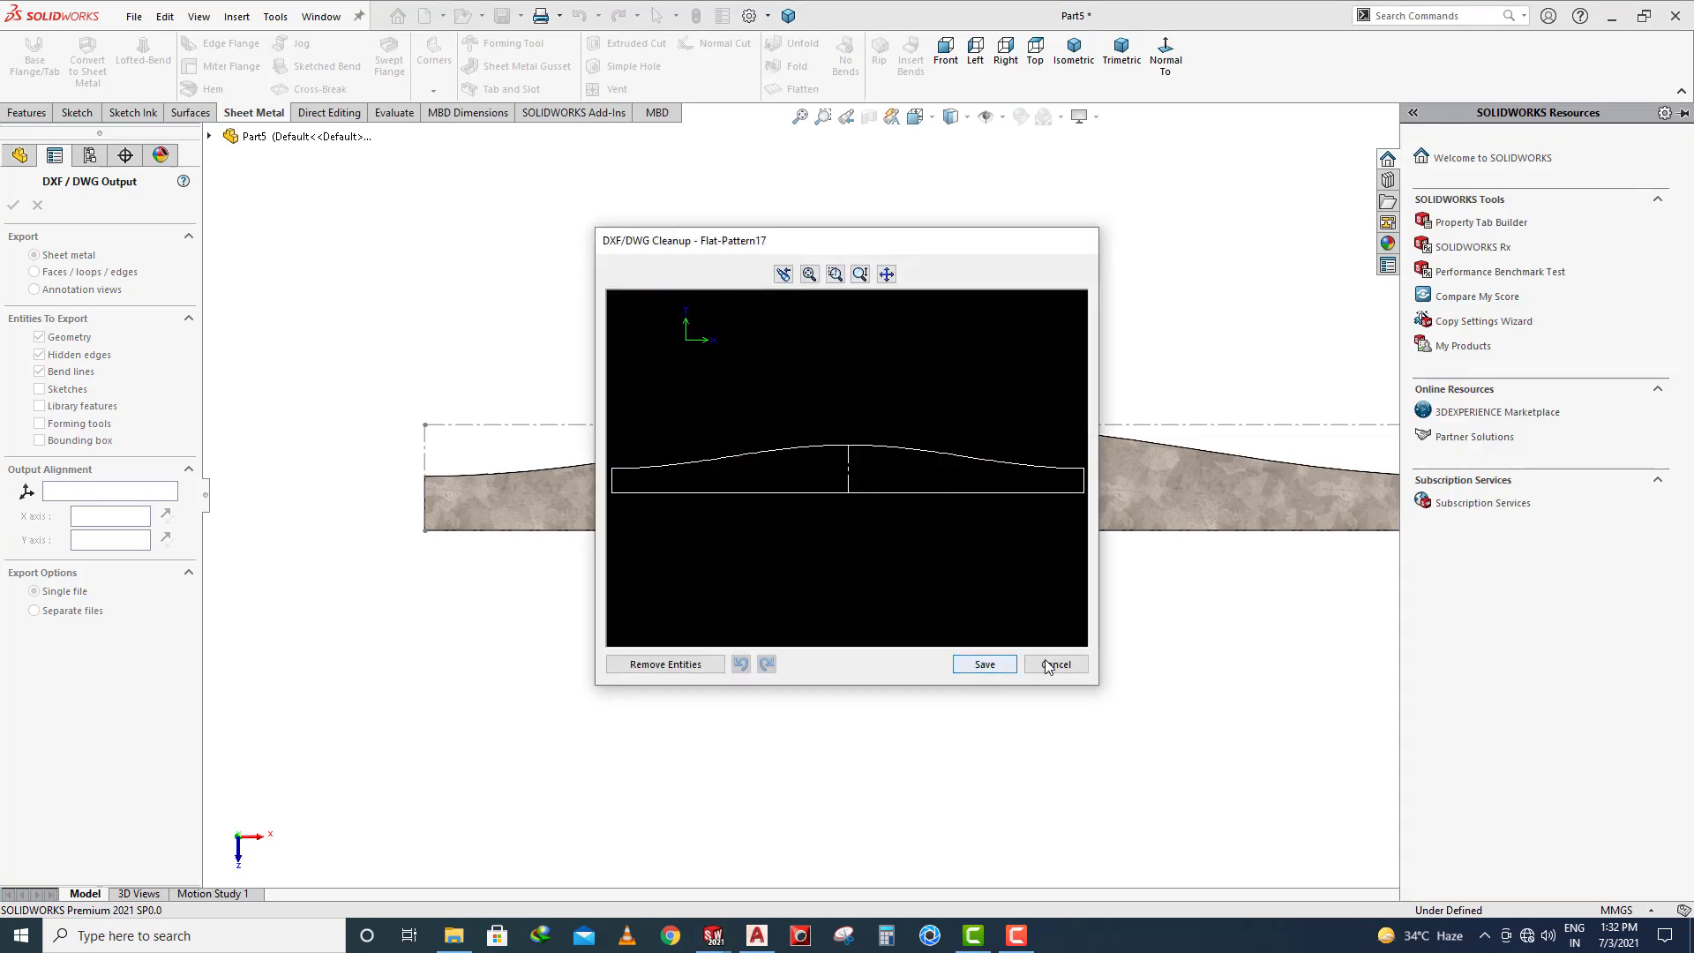
pyautogui.click(1059, 664)
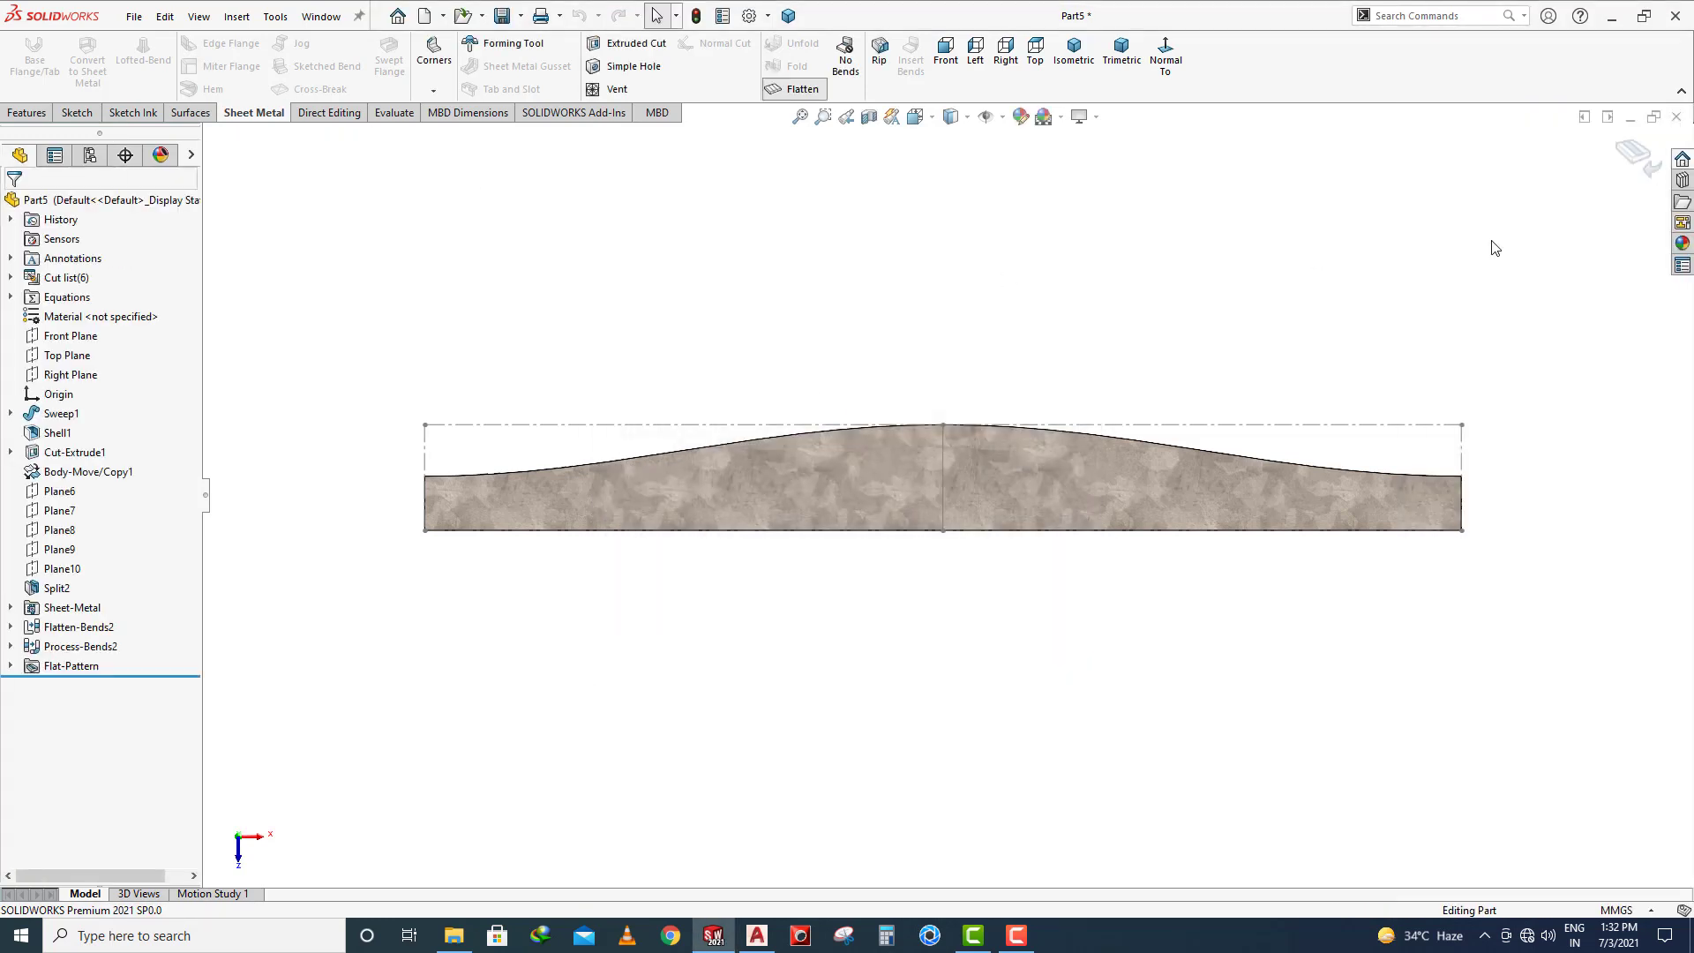
# Exit the flat pattern and show the folded elbow in isometric view
pyautogui.click(1632, 163)
pyautogui.click(1074, 53)
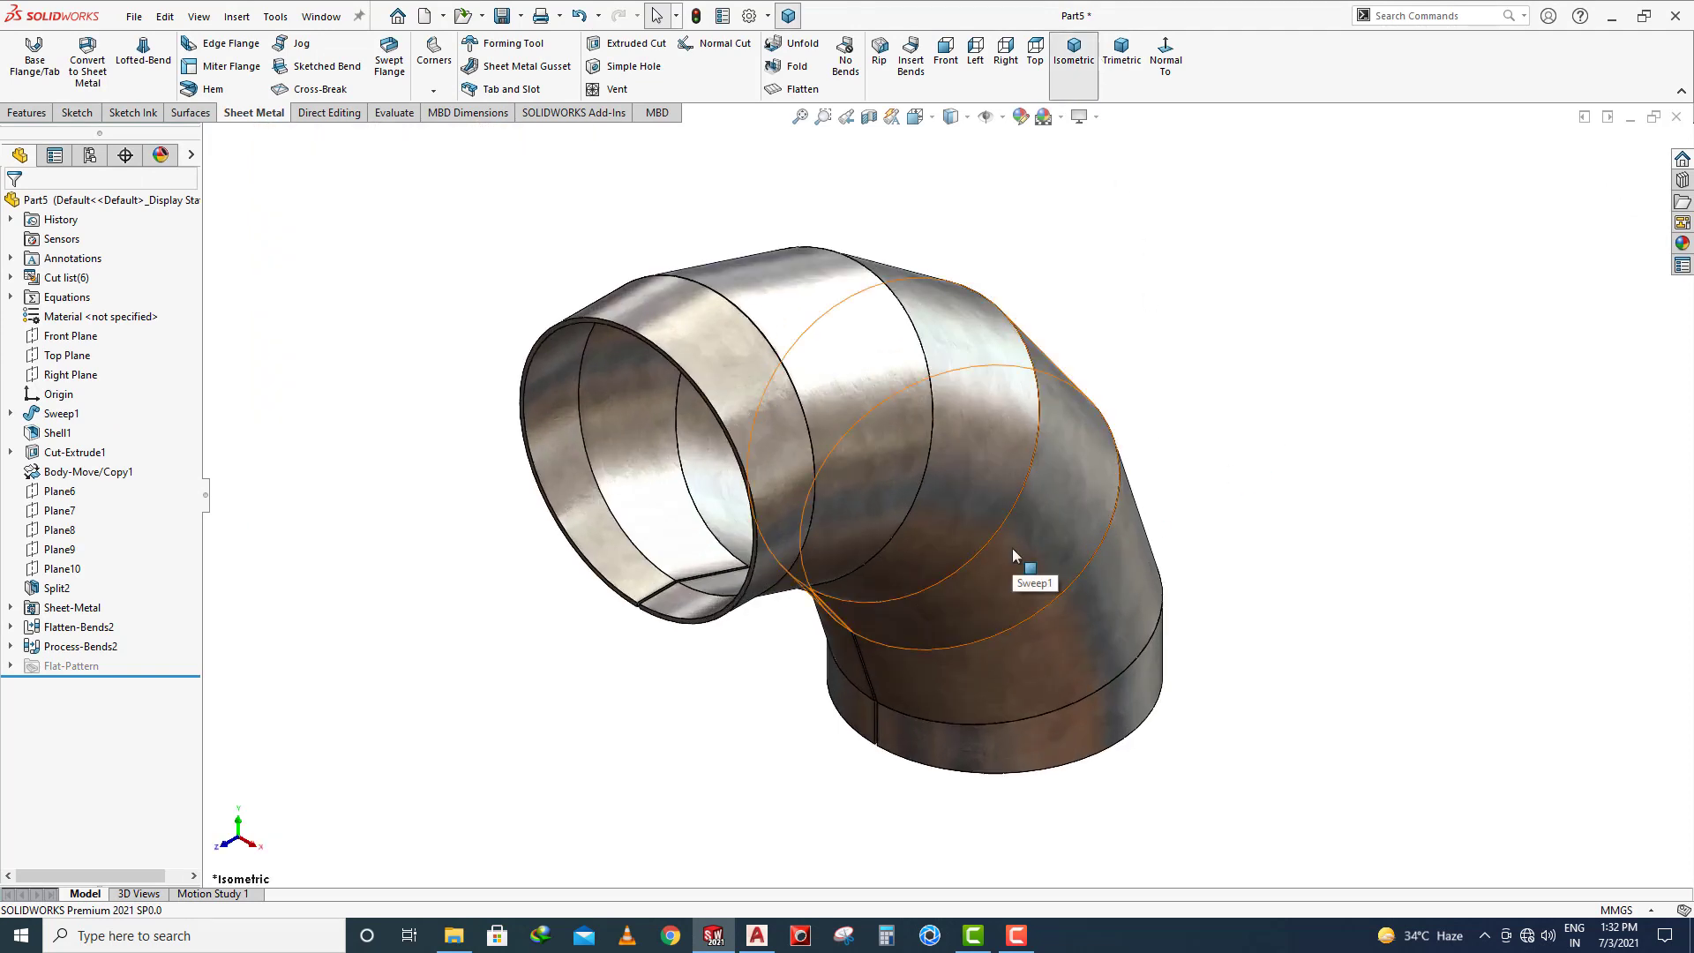
# Inspect the elbow's interior with a lengthwise section view offset from the Right Plane, and turn the section off
pyautogui.click(870, 118)
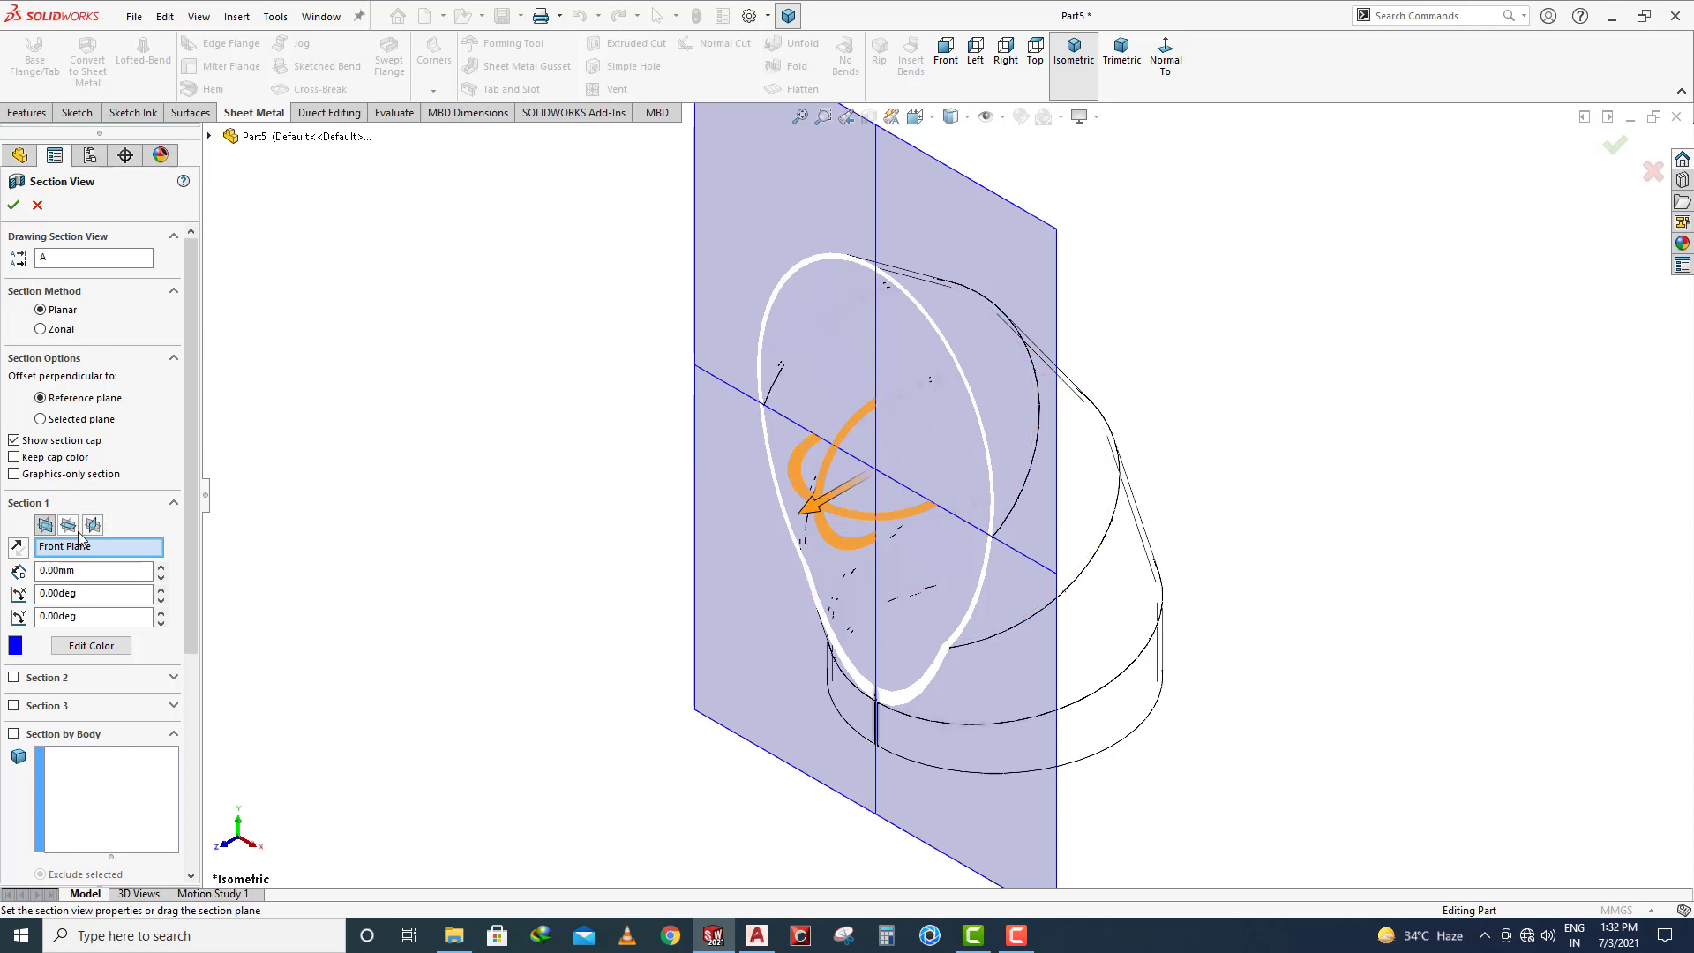
pyautogui.click(68, 526)
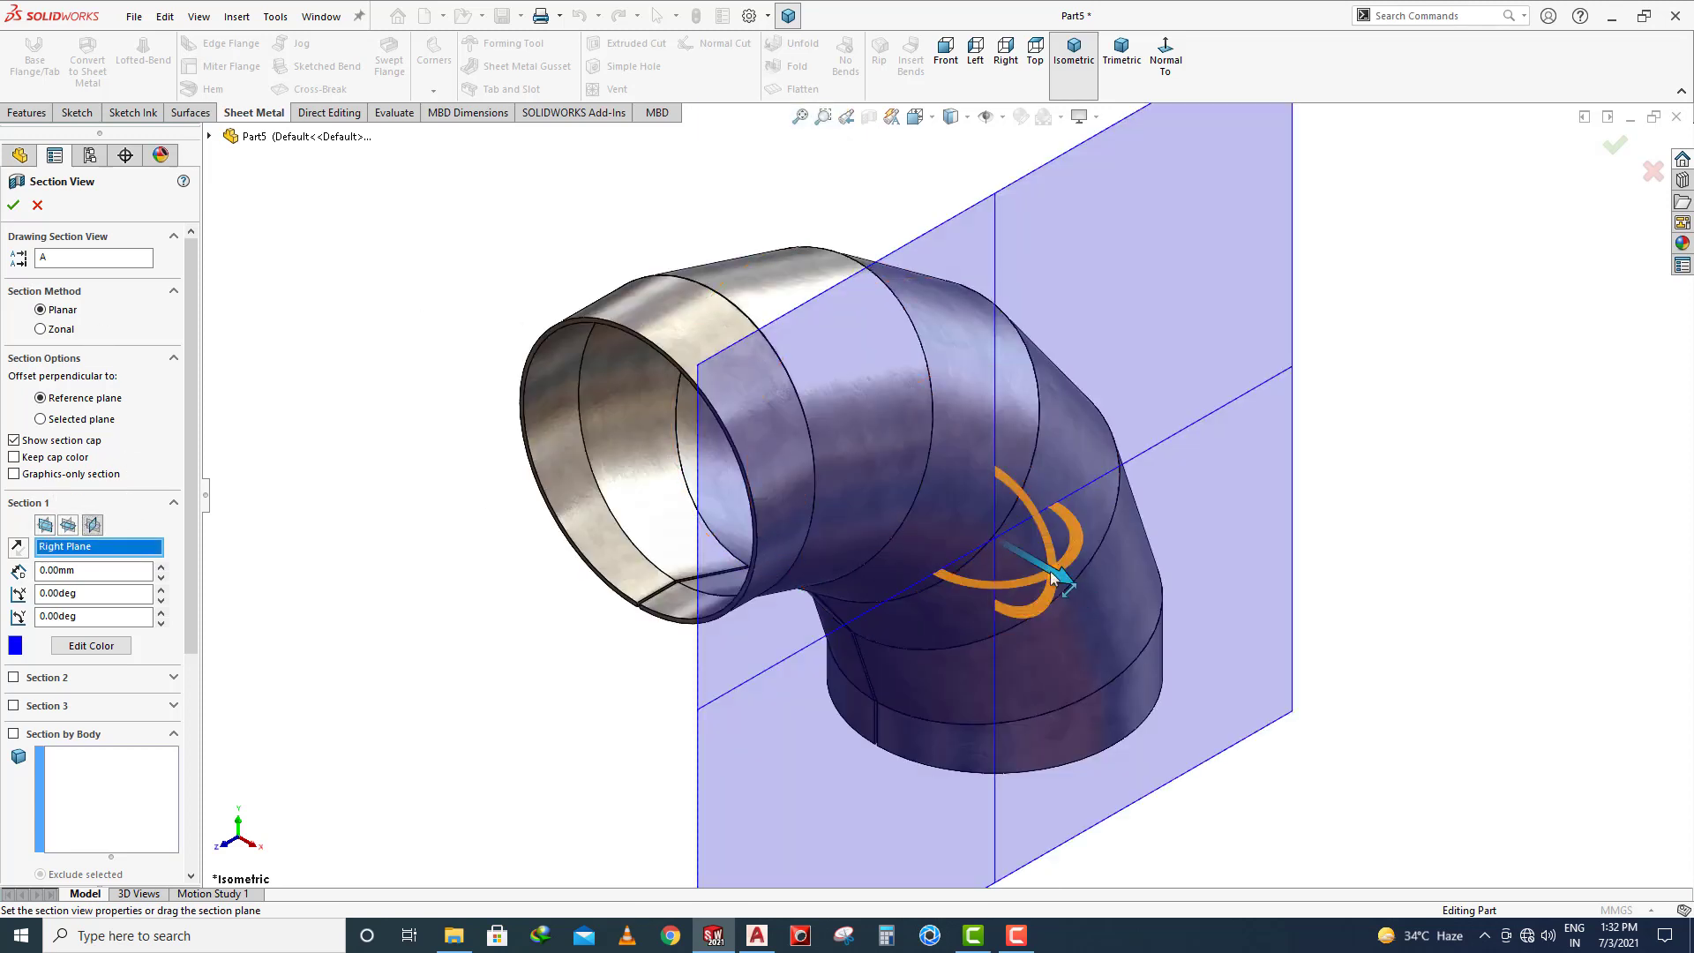
pyautogui.moveTo(1059, 574); pyautogui.dragTo(942, 510)
pyautogui.scroll(4, 1202, 424)
pyautogui.moveTo(1149, 359); pyautogui.dragTo(1058, 353, button='middle')
pyautogui.scroll(-2, 1041, 450)
pyautogui.moveTo(962, 468); pyautogui.dragTo(1010, 529, button='middle')
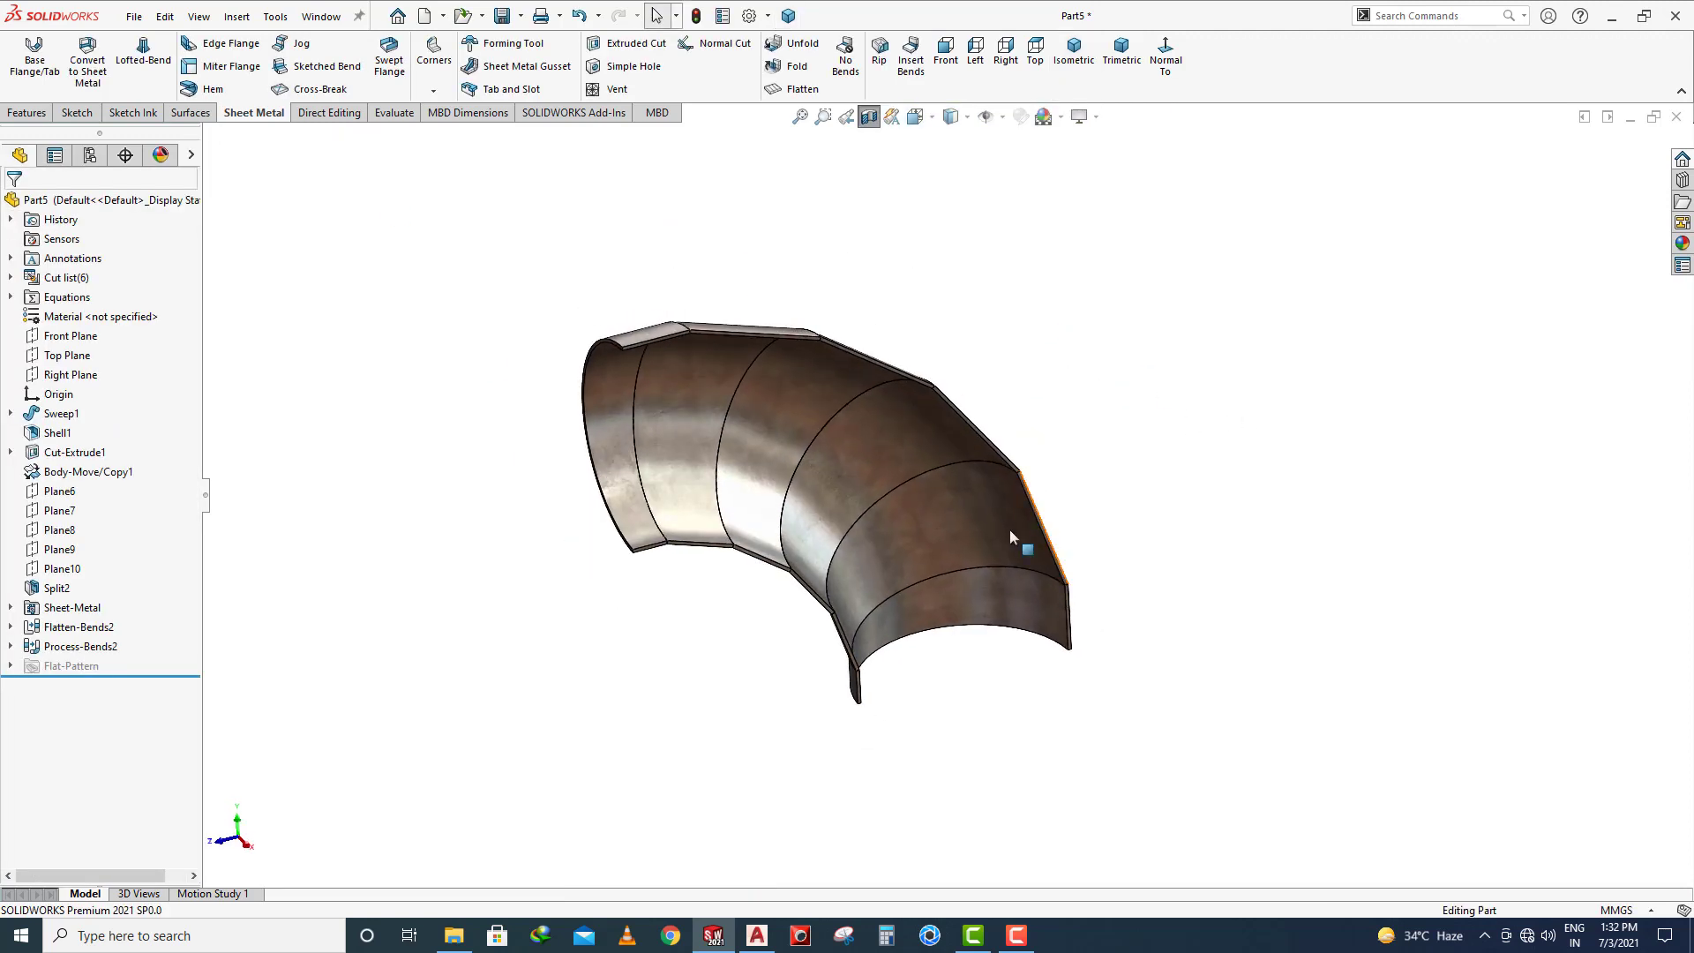
pyautogui.click(868, 116)
# Widen the isometric viewport by moving the divider between the two side-by-side views of the elbow
pyautogui.click(1127, 82)
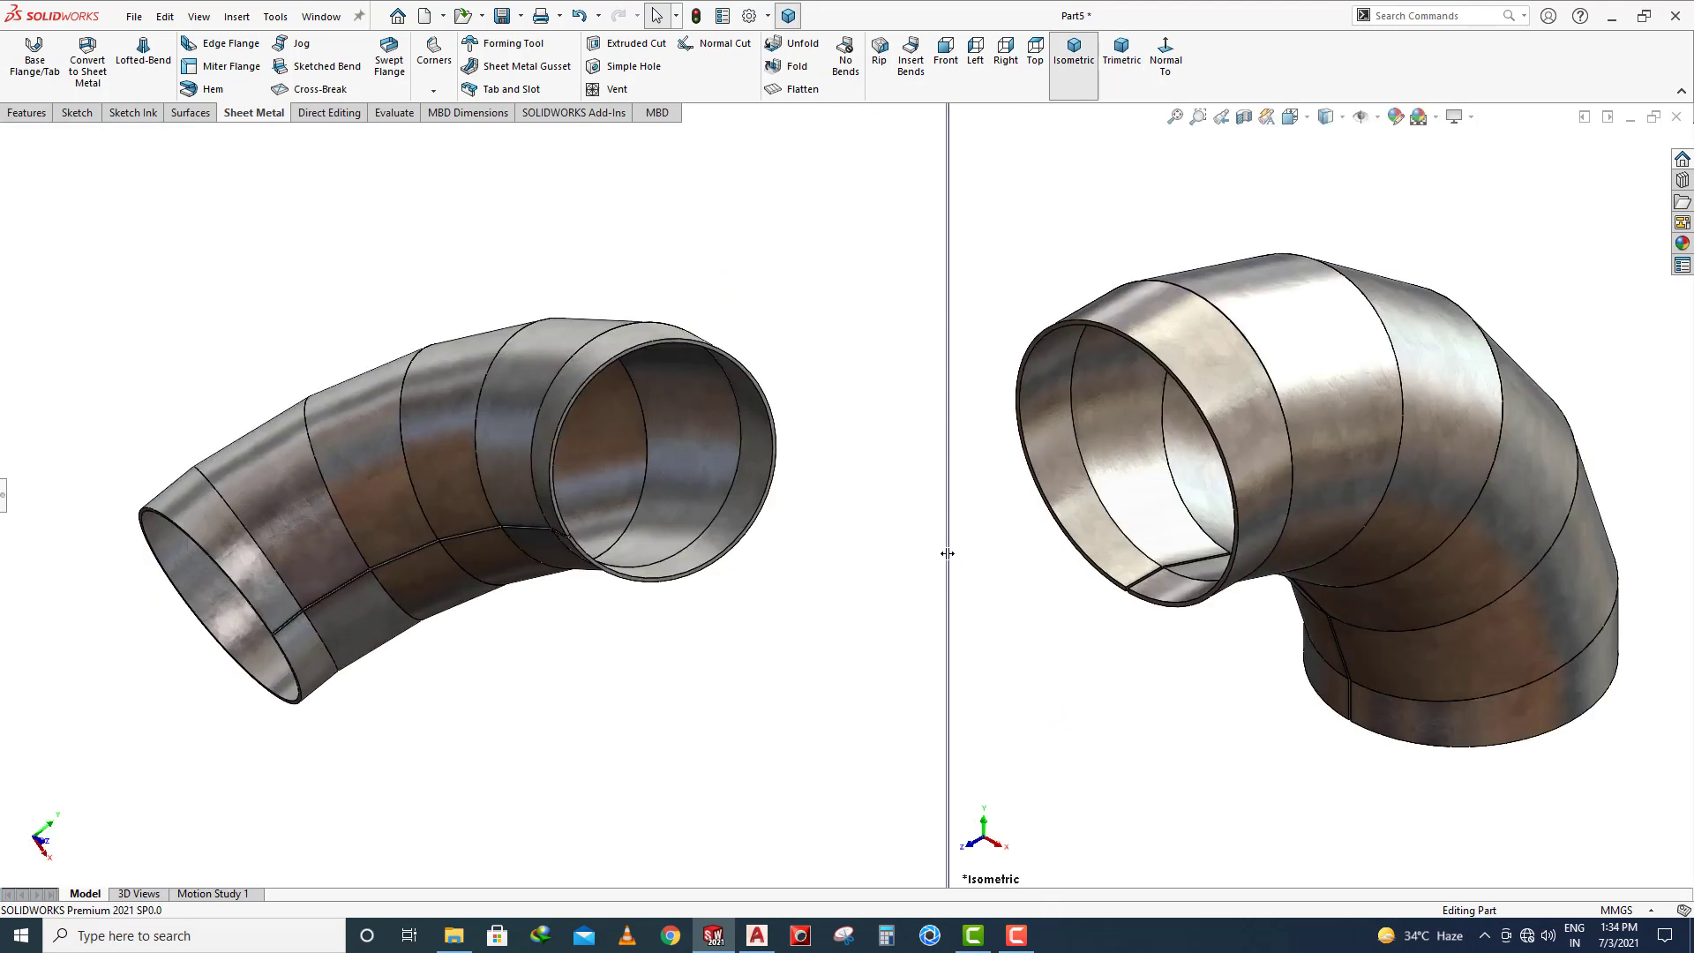
pyautogui.moveTo(947, 553); pyautogui.dragTo(838, 545)
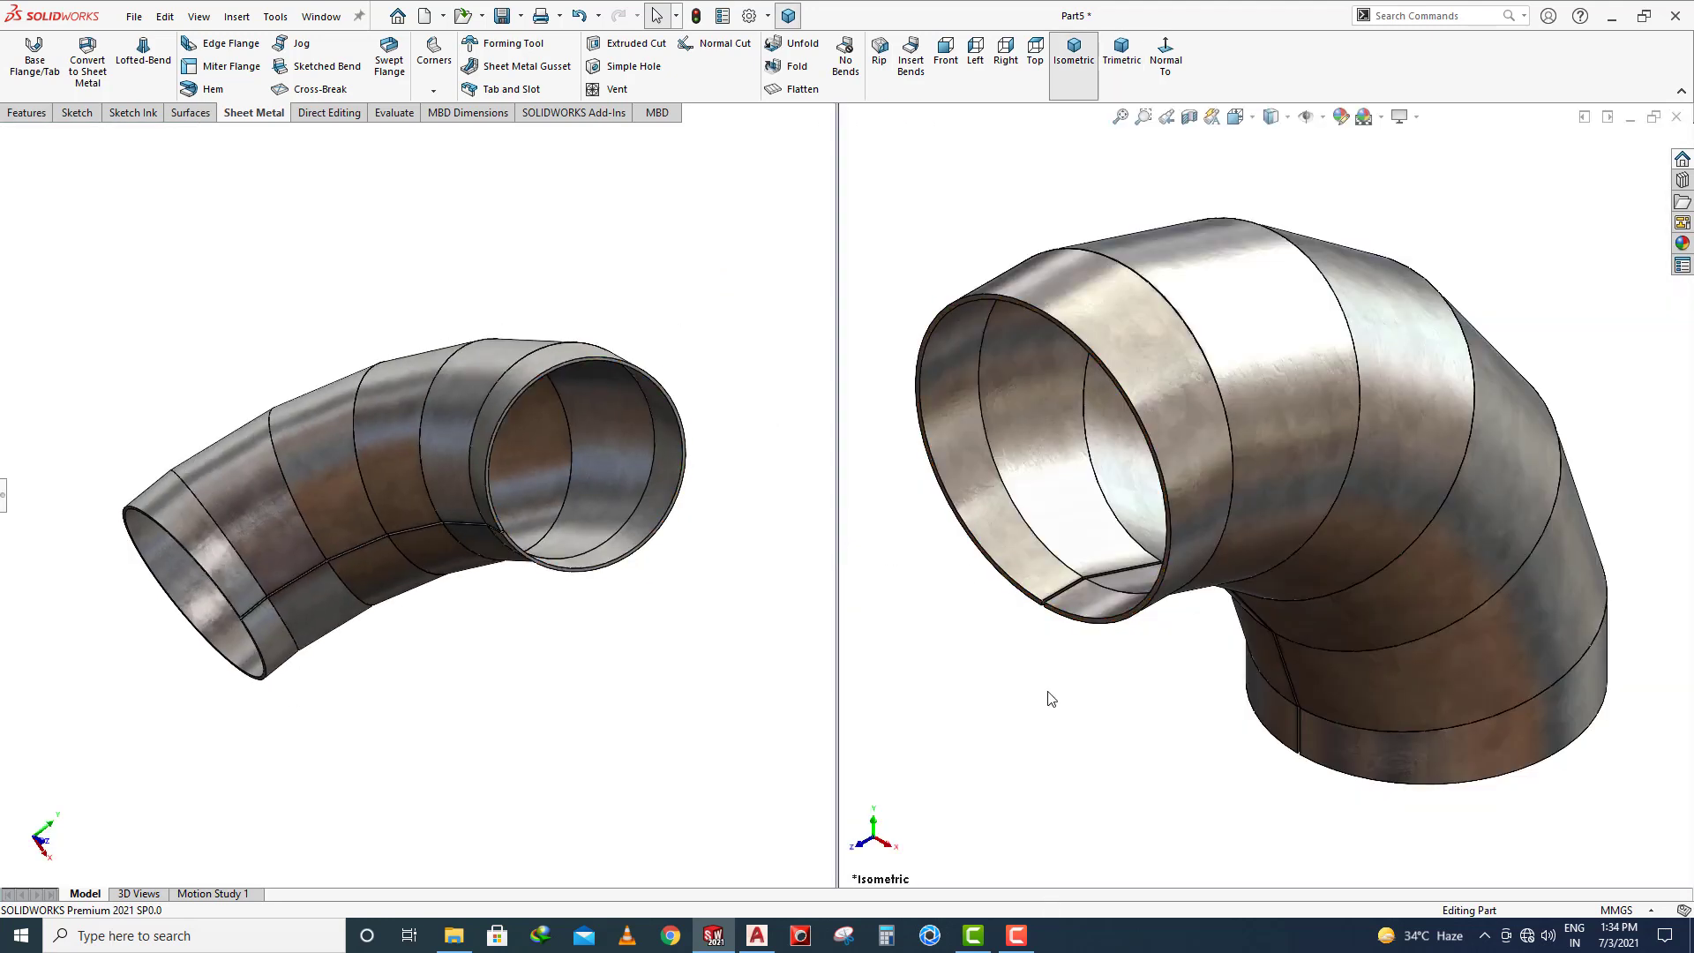